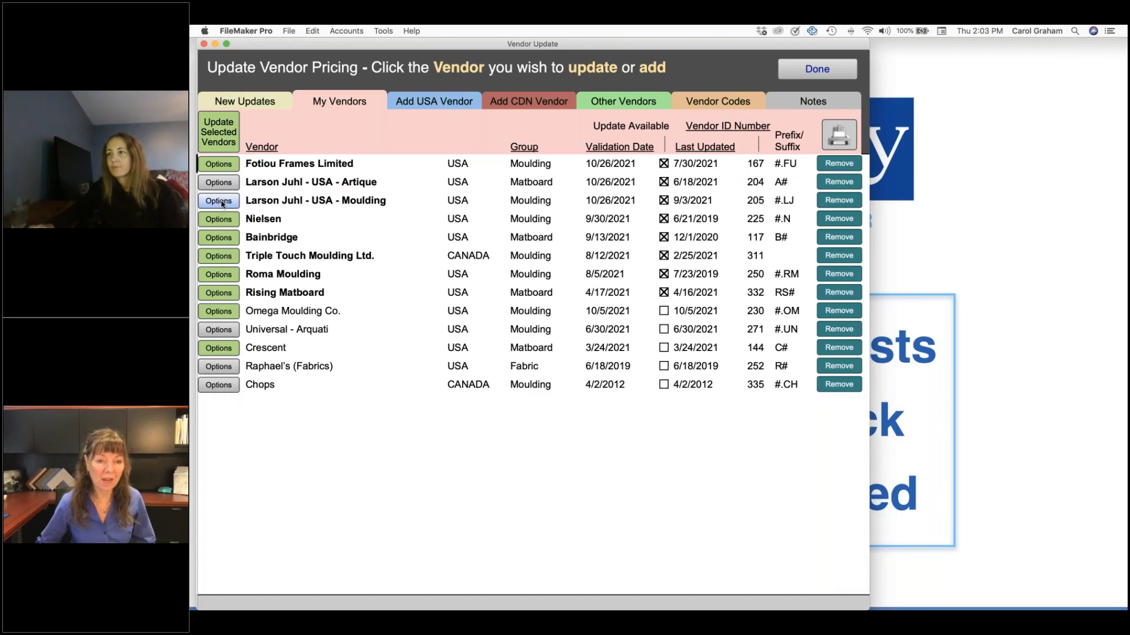
Turn on Process Unattended in the update options for the Larson Juhl - USA - Moulding vendor
{"action": "left_click", "coordinate": [222, 202]}
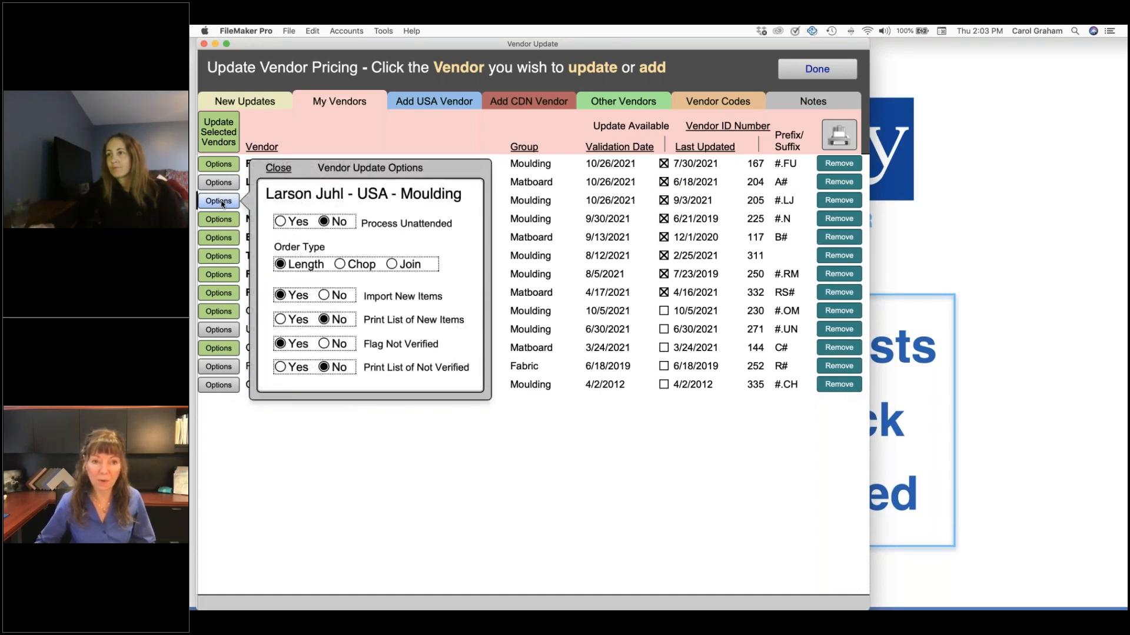
{"action": "left_click", "coordinate": [281, 222]}
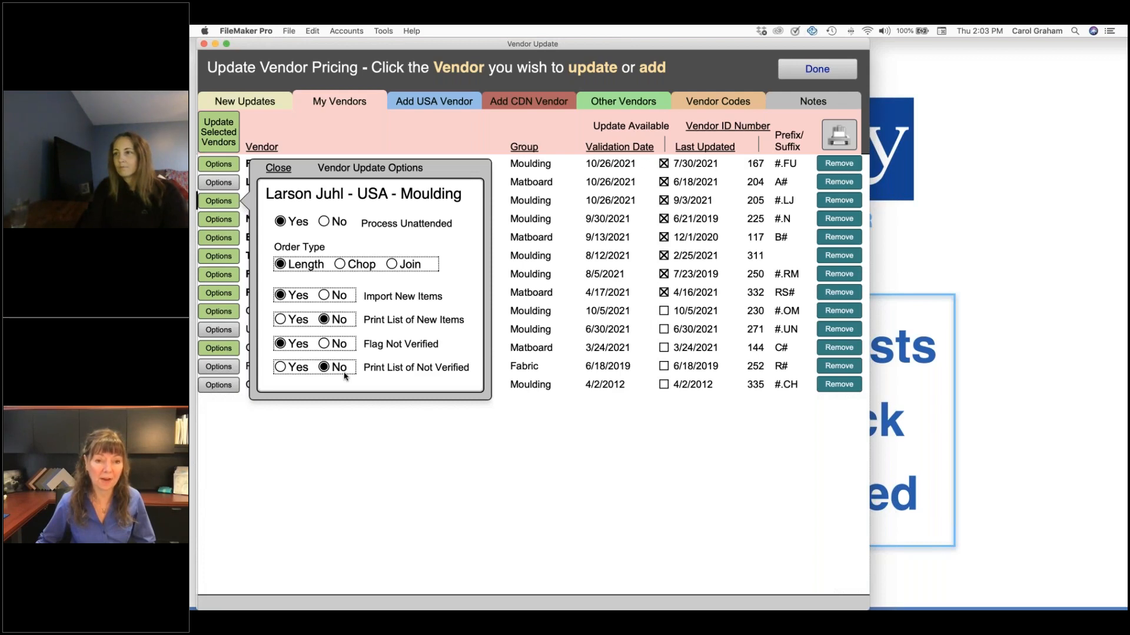
{"action": "left_click", "coordinate": [278, 169]}
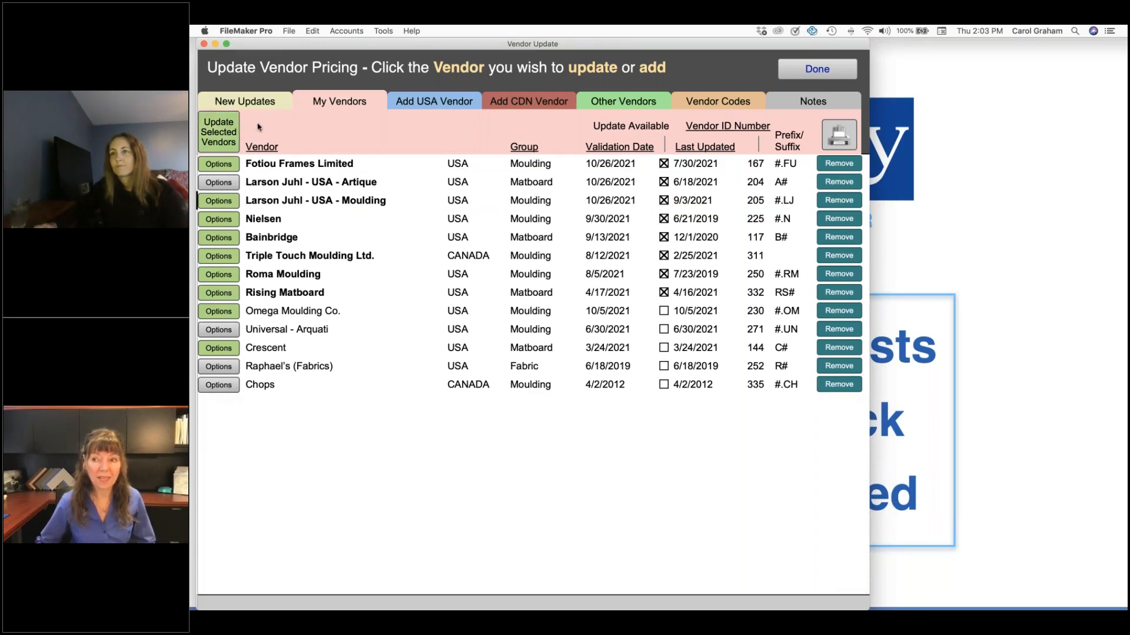
Check the list of vendor codes for Canadian suppliers, and return to the main menu
{"action": "left_click", "coordinate": [728, 103]}
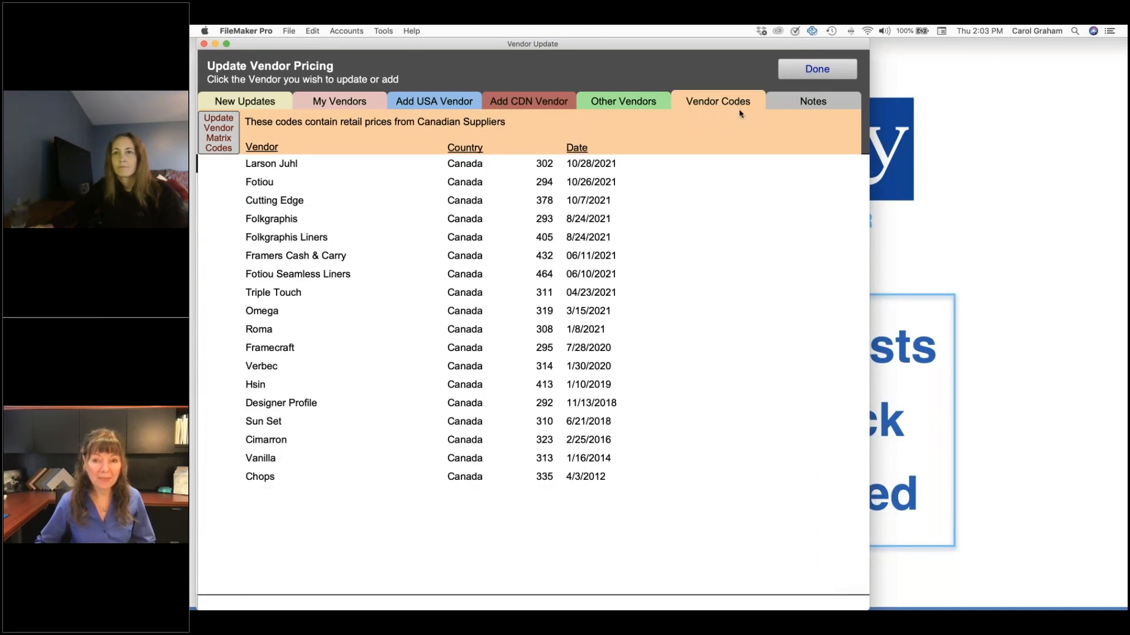
{"action": "left_click", "coordinate": [809, 75]}
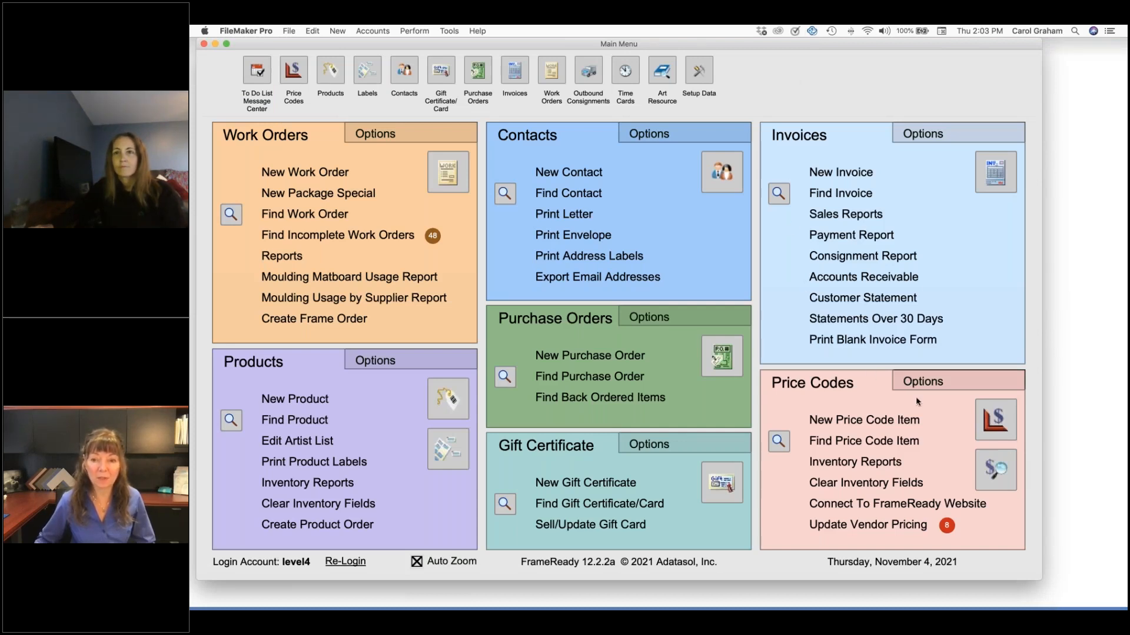
List the mounting price codes and inspect the cost and validation date of Foamcore, Acid-free
{"action": "left_click", "coordinate": [996, 419]}
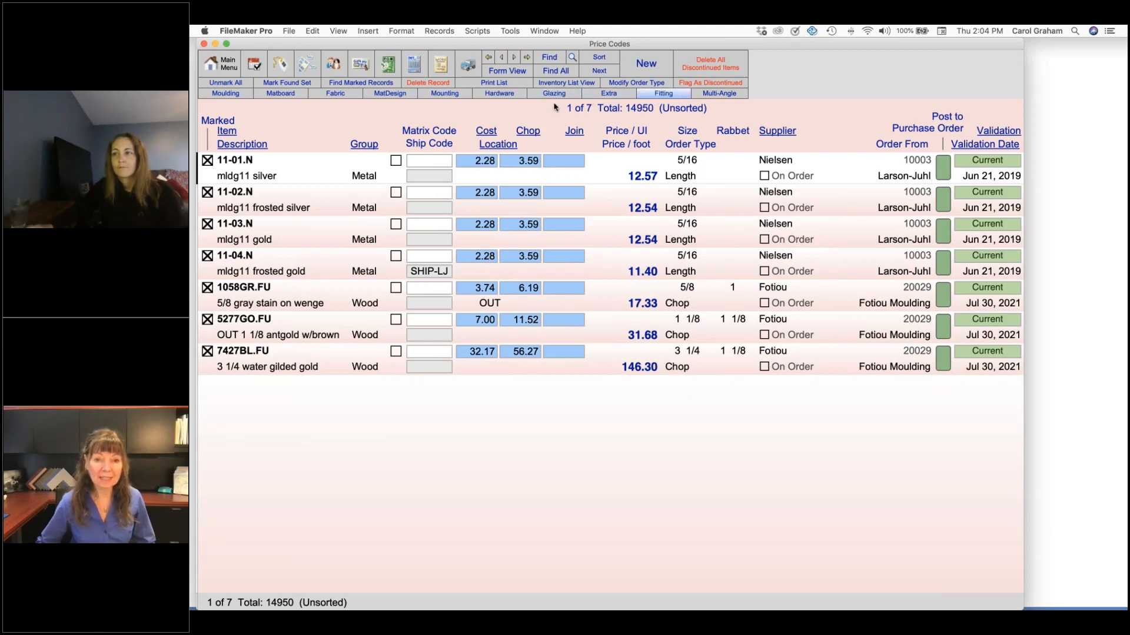
{"action": "left_click", "coordinate": [444, 93]}
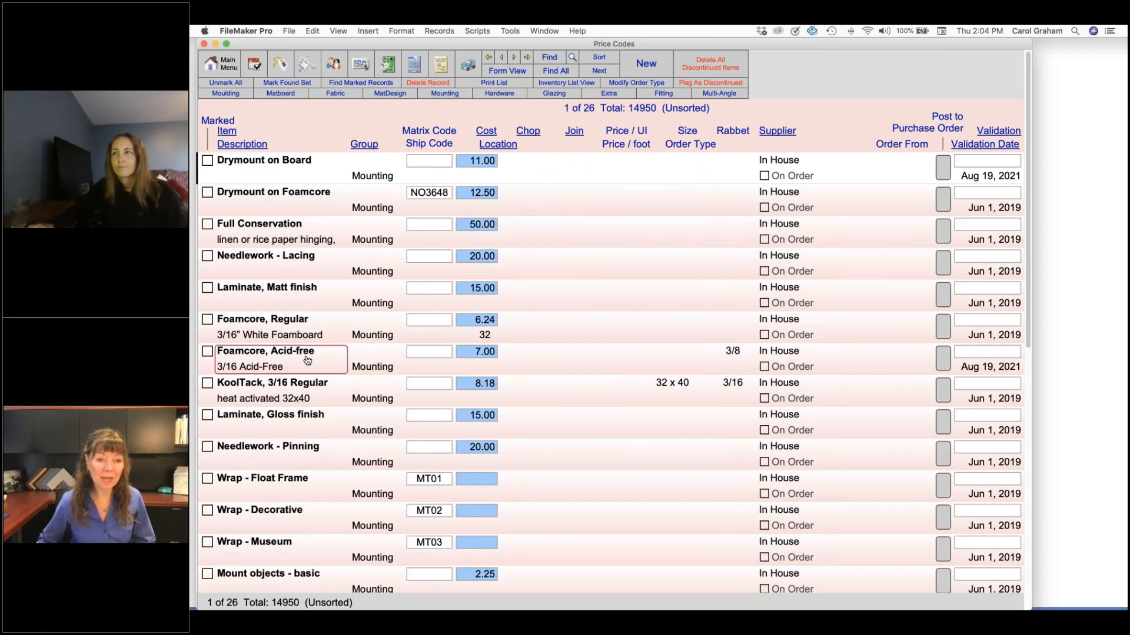
{"action": "left_click", "coordinate": [492, 353]}
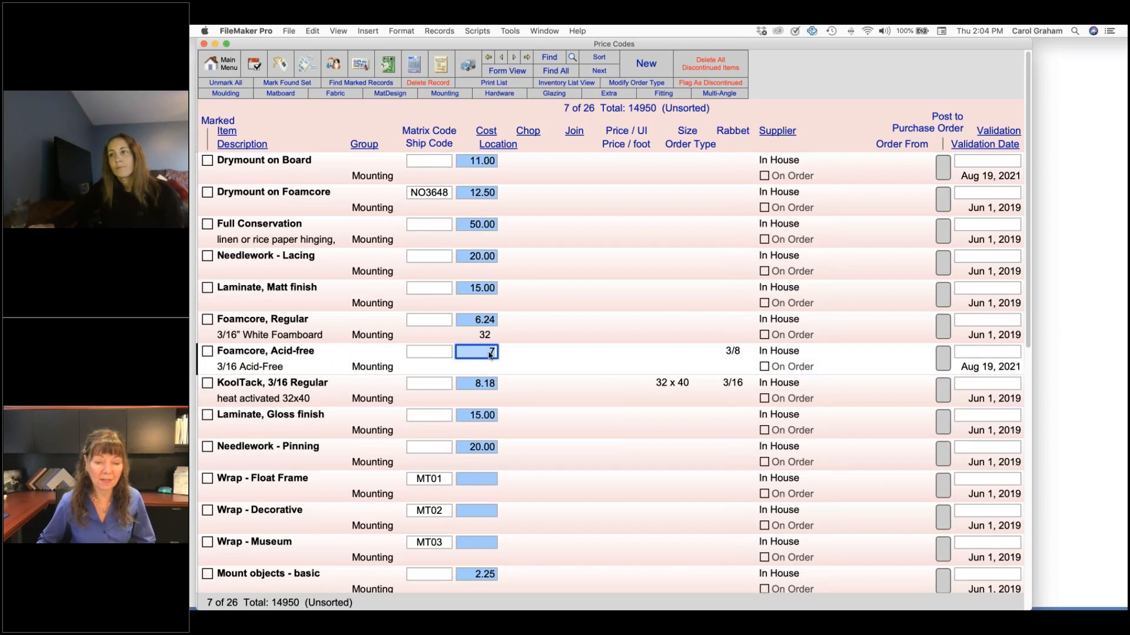
{"action": "left_click", "coordinate": [971, 369]}
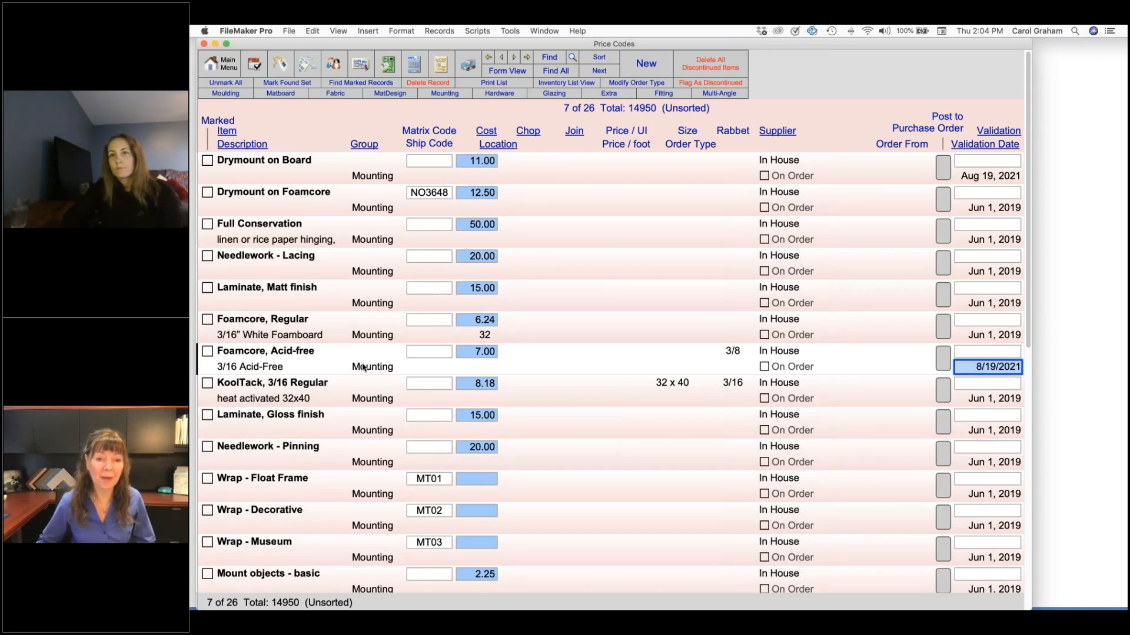
Open the Foamcore, Acid-free record and view the code tables with their percentage adjustment options
{"action": "left_click", "coordinate": [305, 358]}
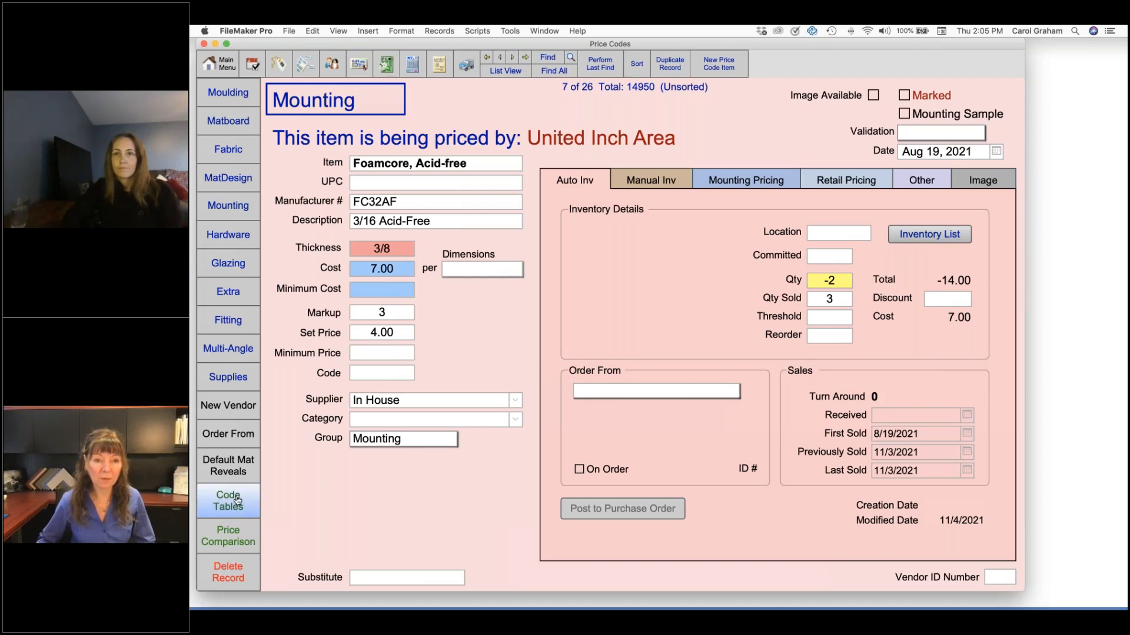
{"action": "left_click", "coordinate": [237, 501]}
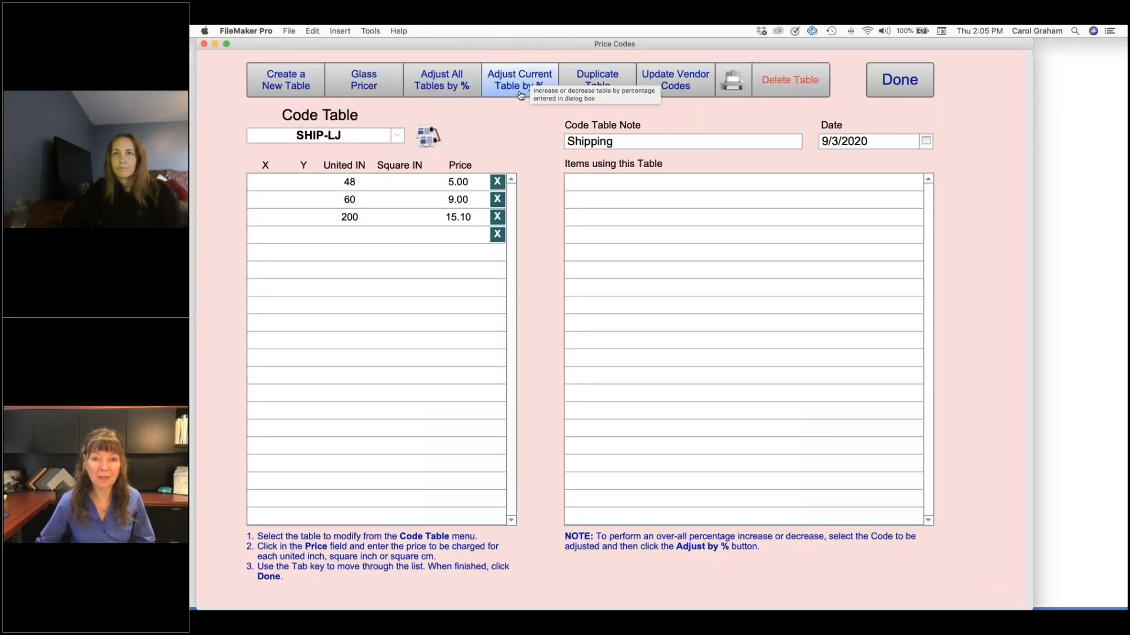
{"action": "left_click", "coordinate": [899, 80]}
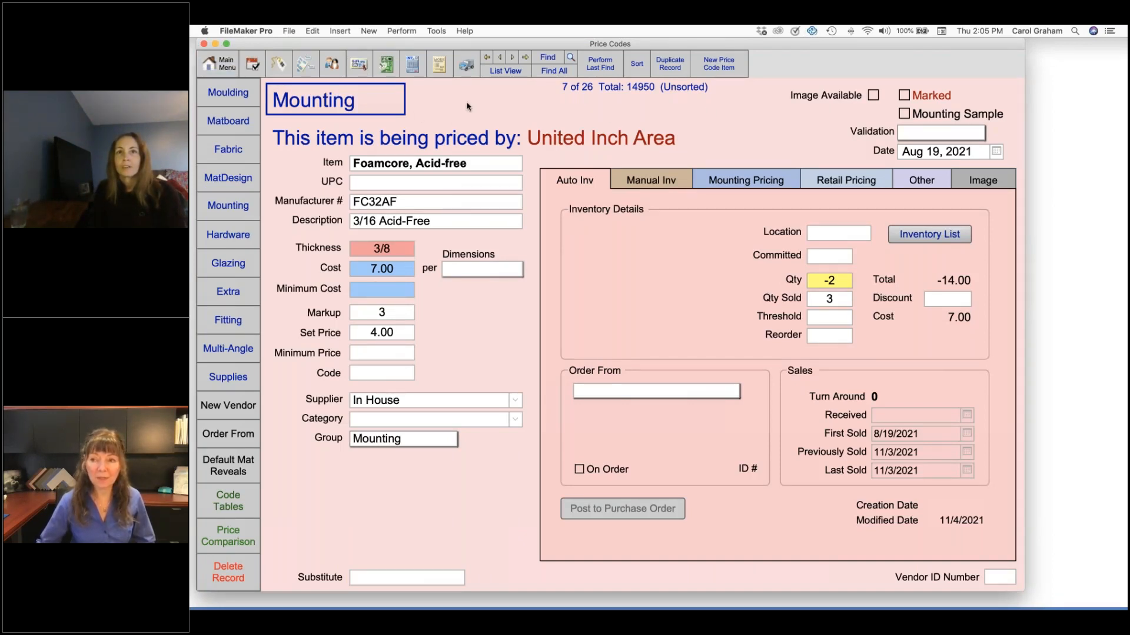
Find the marked price code records and open the 11-01.N silver moulding record
{"action": "left_click", "coordinate": [502, 72]}
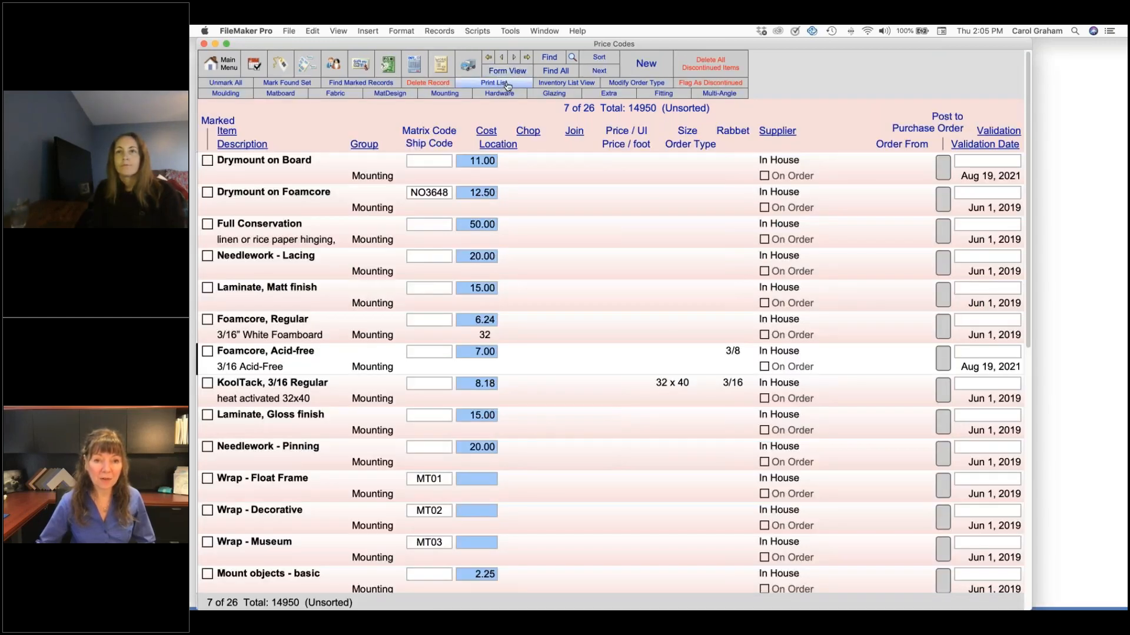
{"action": "left_click", "coordinate": [391, 83]}
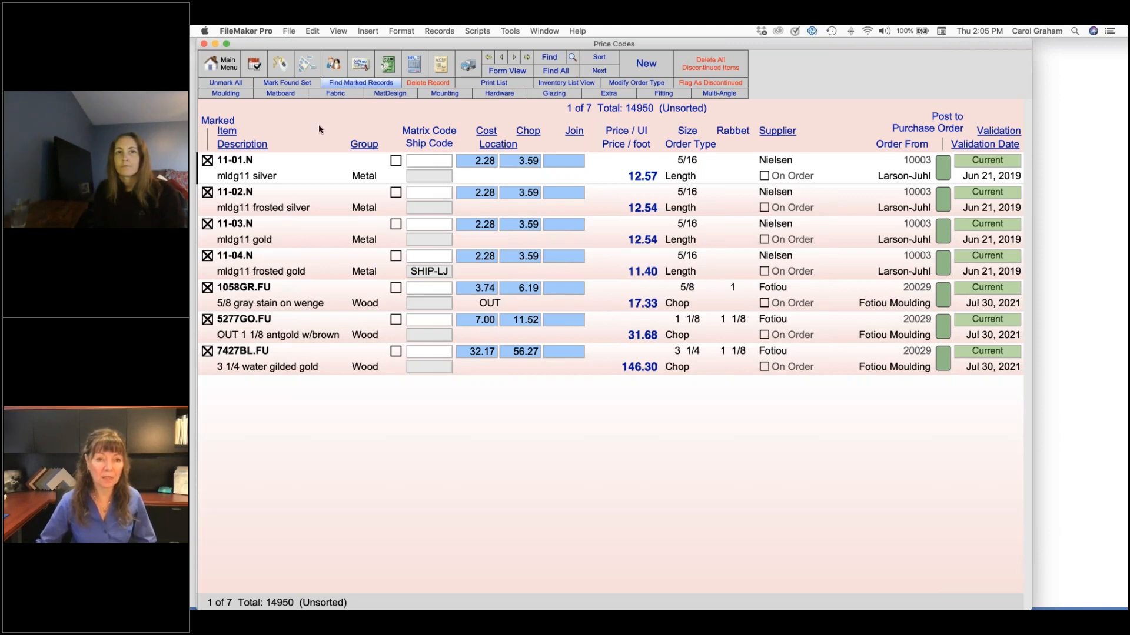
{"action": "left_click", "coordinate": [291, 165]}
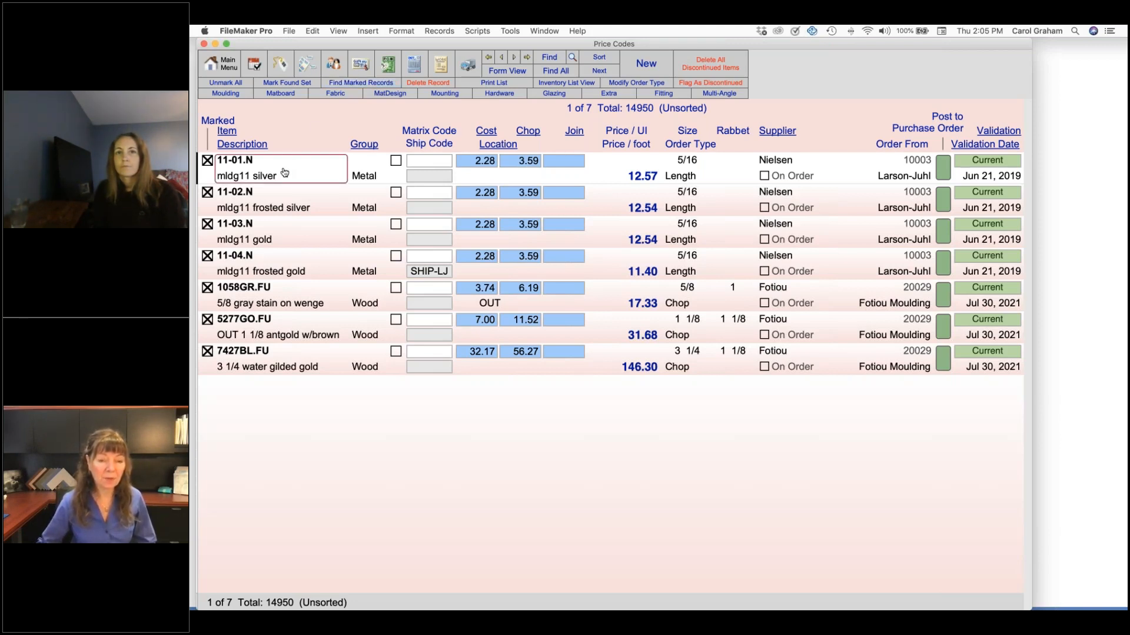
{"action": "left_click", "coordinate": [285, 172]}
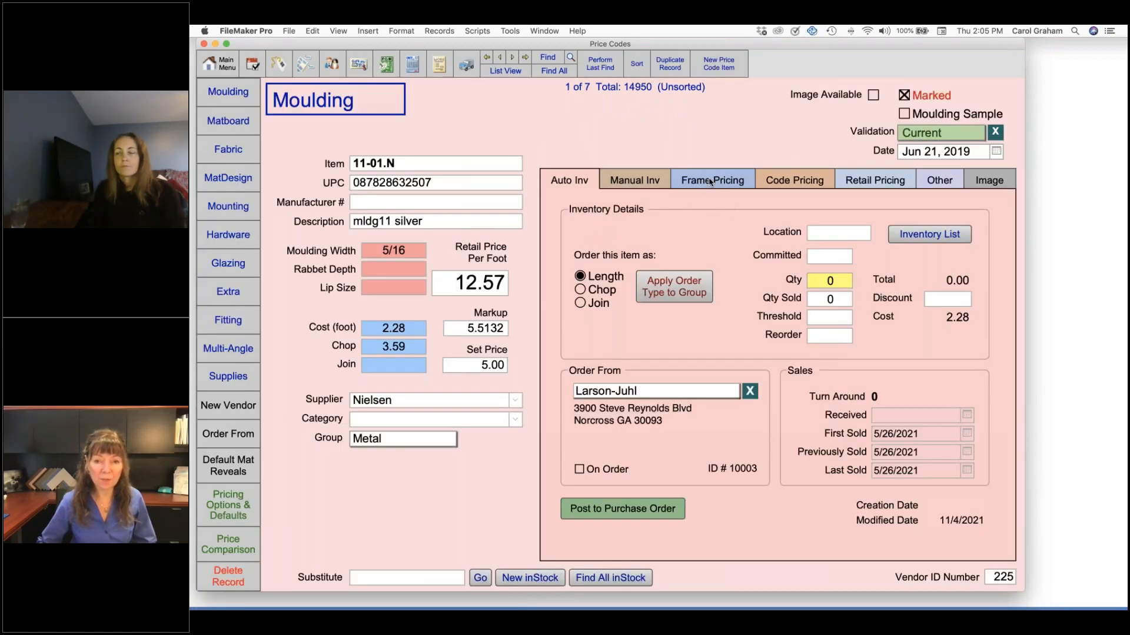
Change the frame pricing Set Price formula of moulding 11-01.N to 5 + 10
{"action": "left_click", "coordinate": [711, 182]}
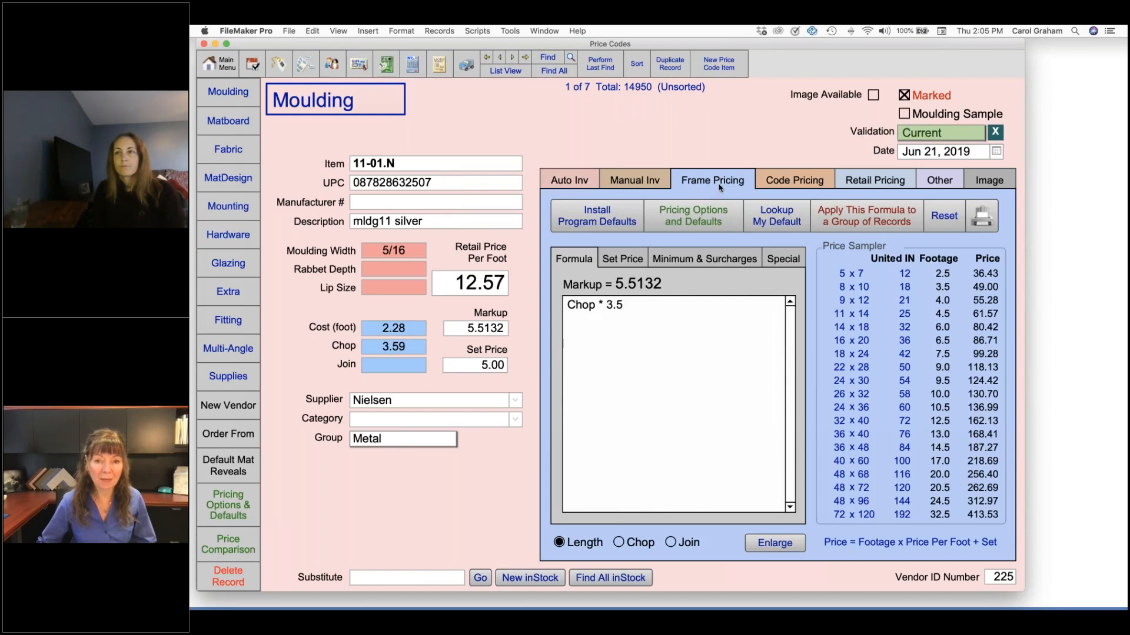
{"action": "left_click", "coordinate": [629, 260]}
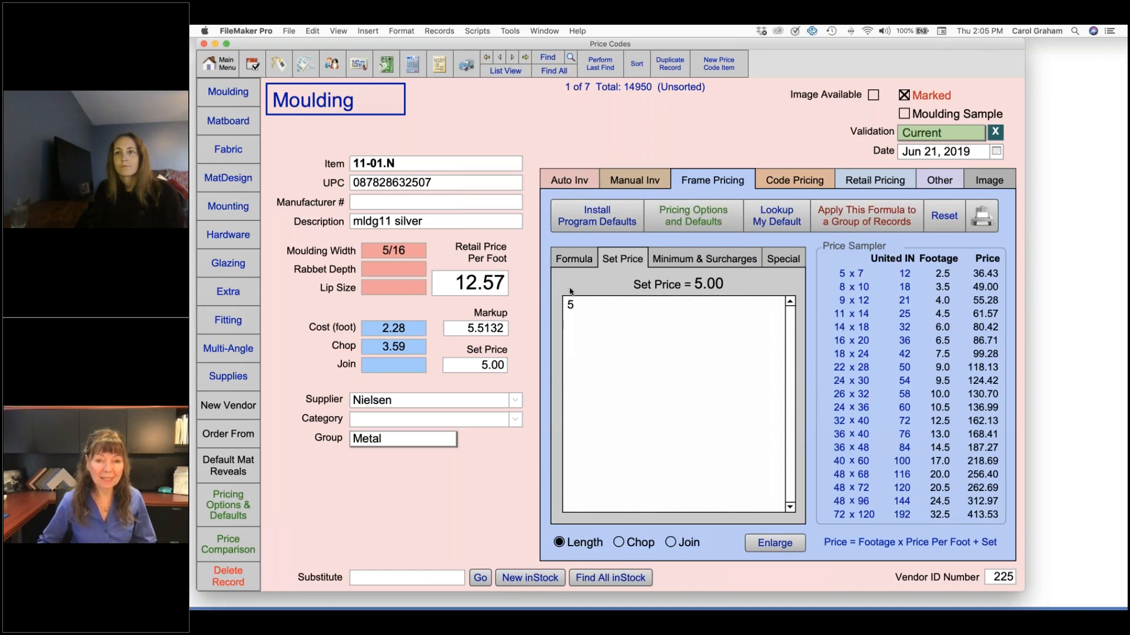
{"action": "left_click", "coordinate": [621, 321]}
{"action": "type", "text": "+"}
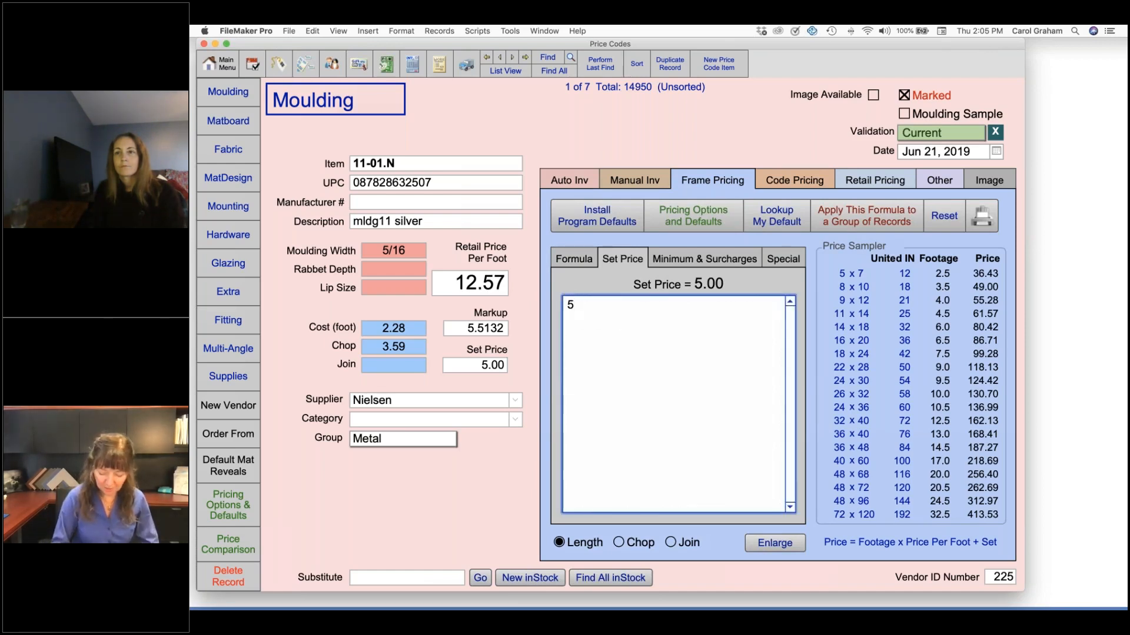
{"action": "type", "text": " 10"}
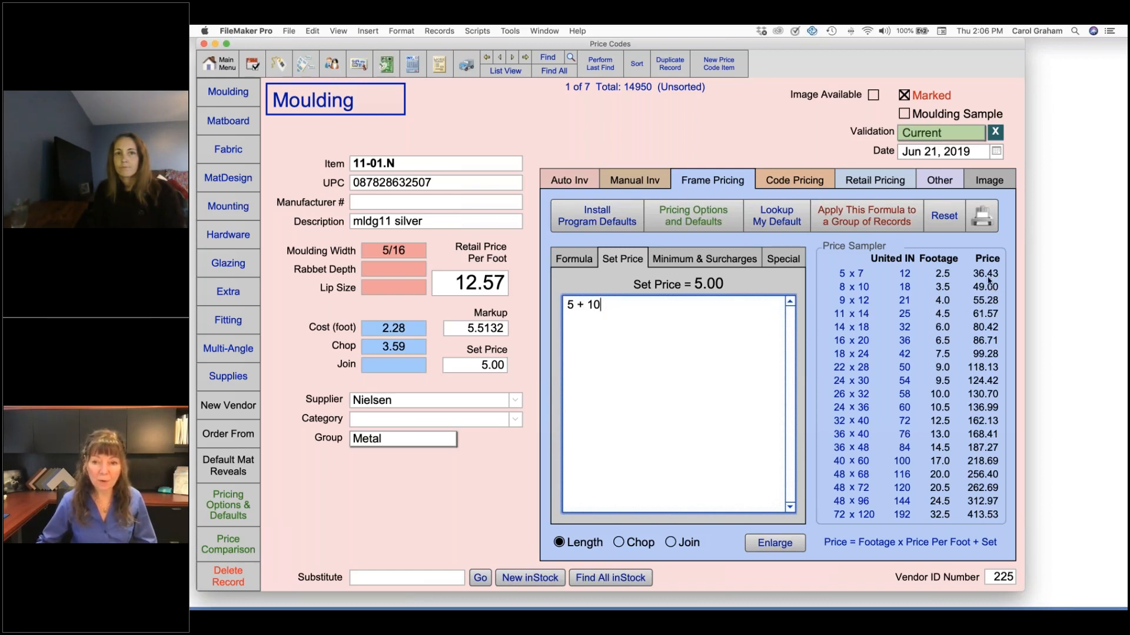
{"action": "left_click", "coordinate": [1004, 243]}
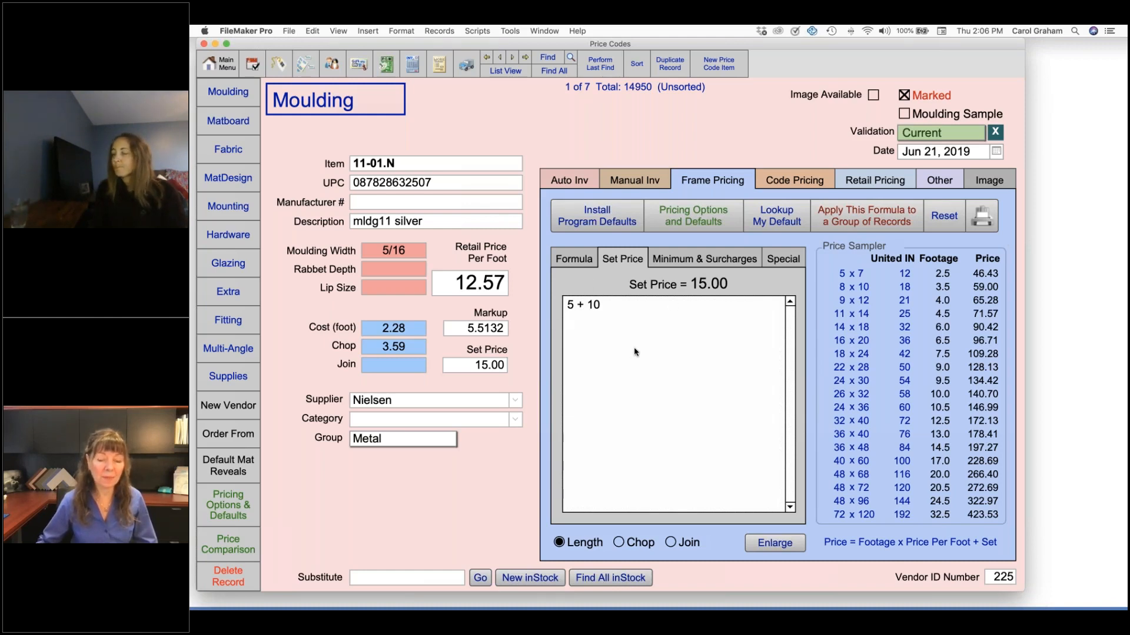
In the moulding pricing defaults, change the Set Price formula for Metal and Plastic to 5 + 10
{"action": "mouse_move", "coordinate": [635, 352]}
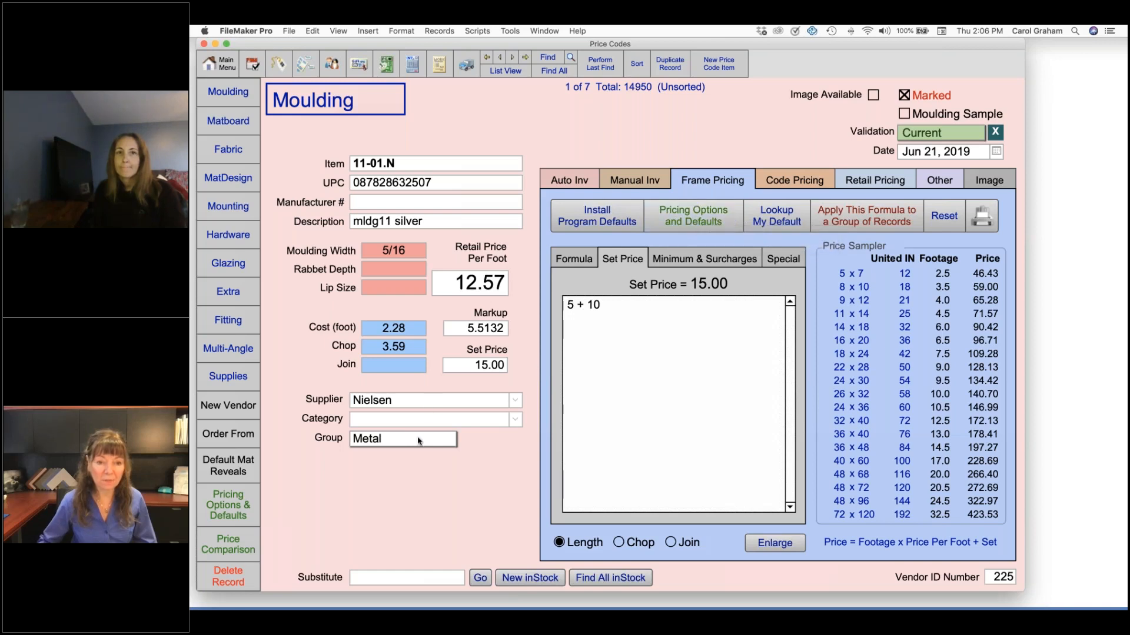
{"action": "left_click", "coordinate": [657, 219]}
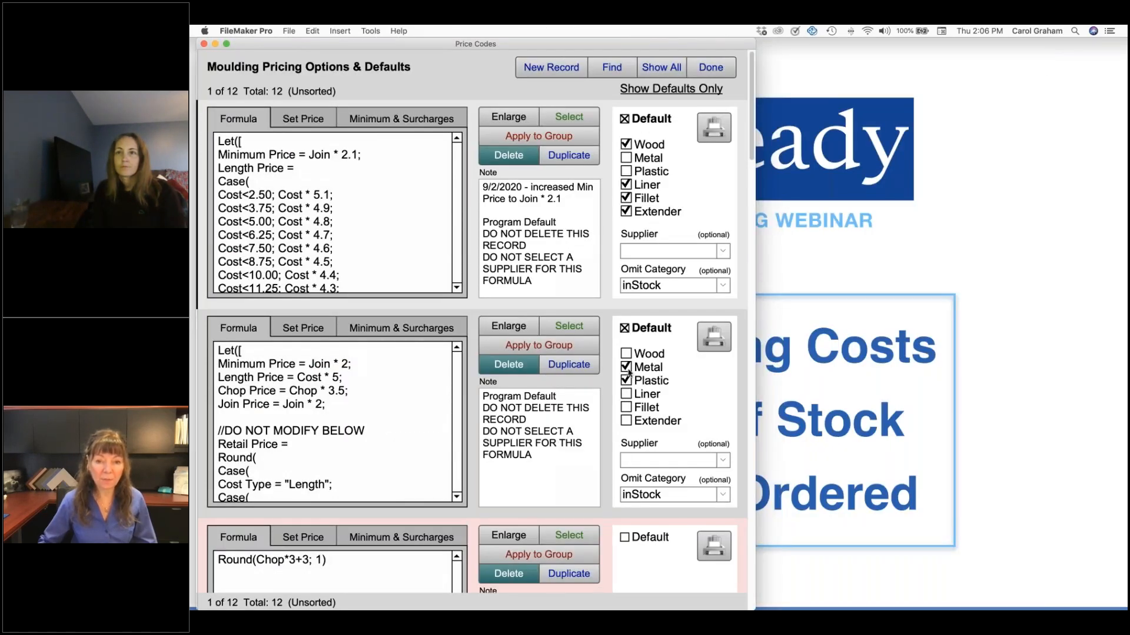
{"action": "left_click", "coordinate": [303, 328]}
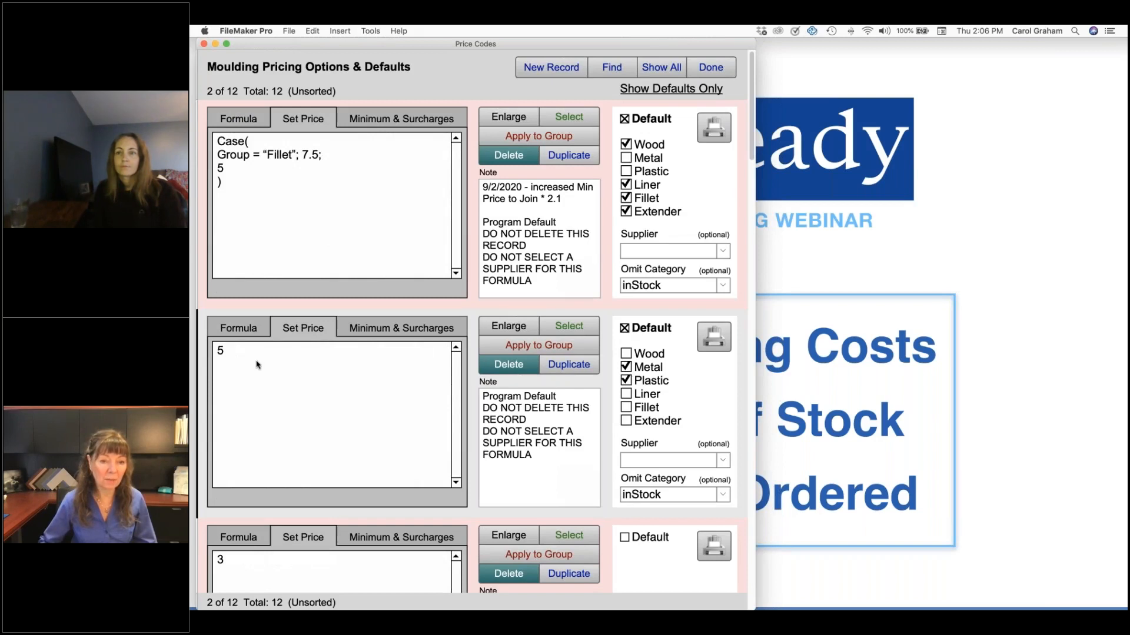
{"action": "left_click", "coordinate": [259, 365]}
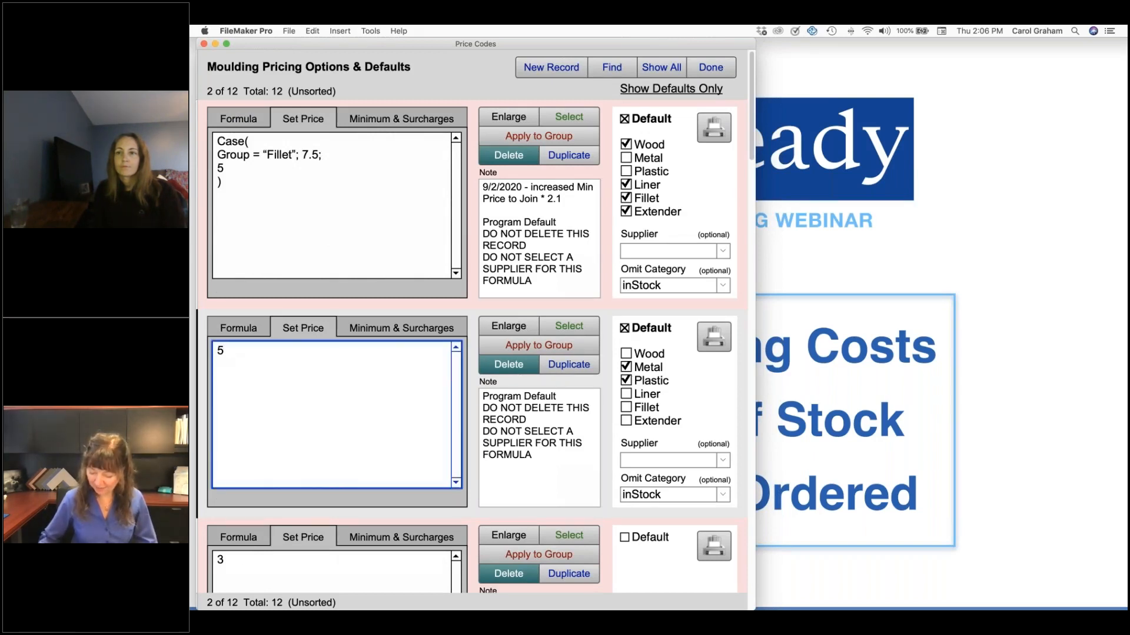
{"action": "type", "text": "+10"}
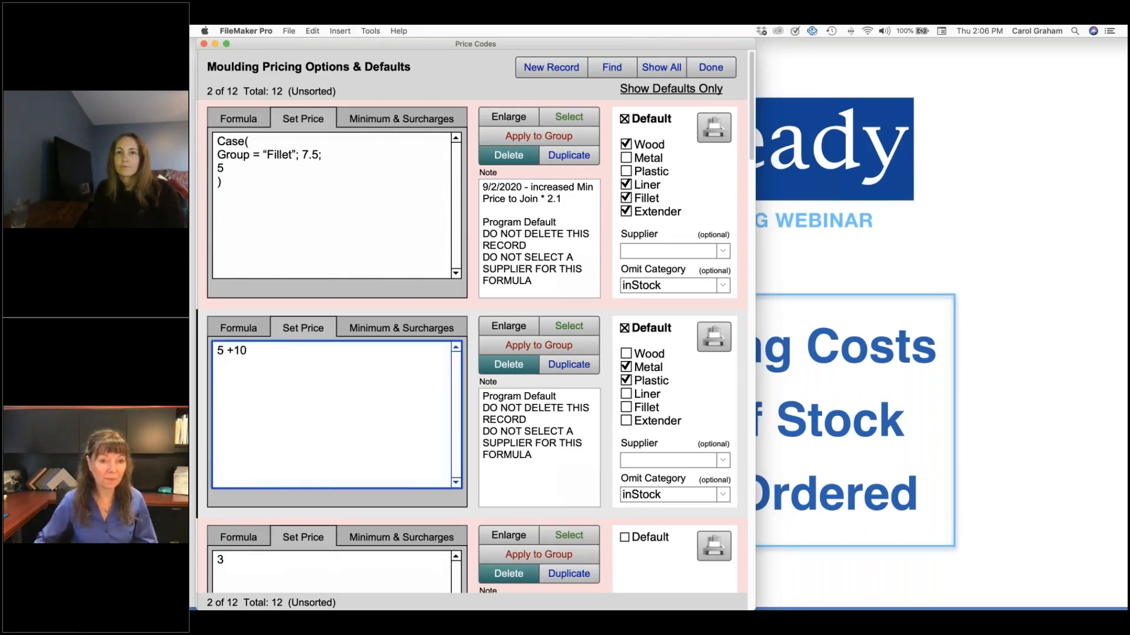
{"action": "key", "text": "Left"}
{"action": "key", "text": "Left"}
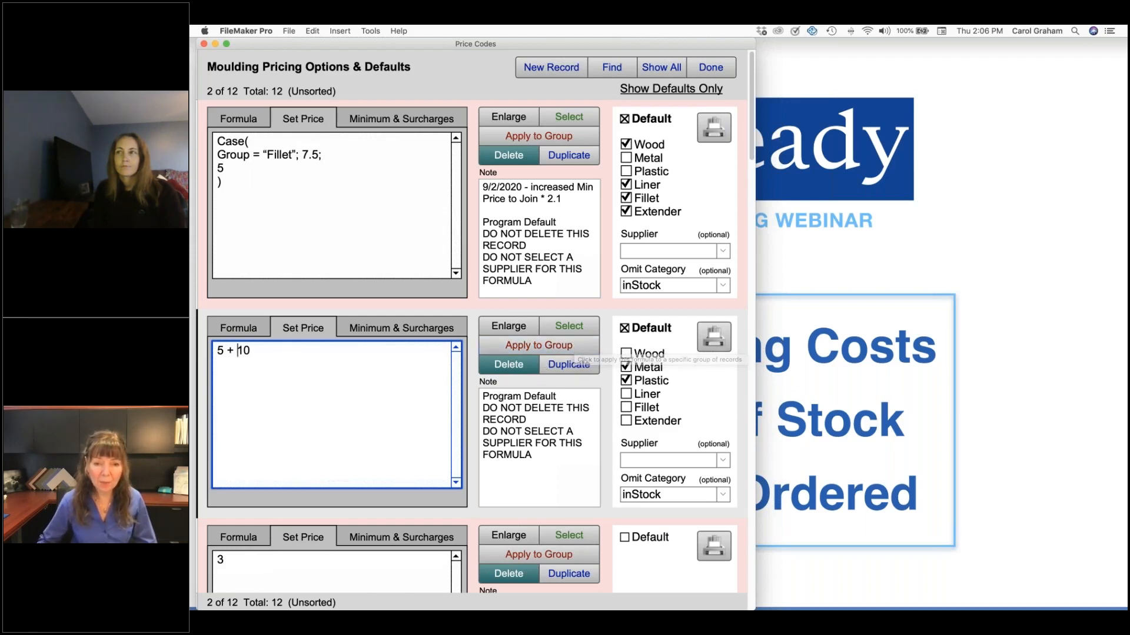
Add the line "11/04/21 - added $10 for shipping" above the existing note of the Metal and Plastic default
{"action": "left_click", "coordinate": [501, 397]}
{"action": "key", "text": "Return"}
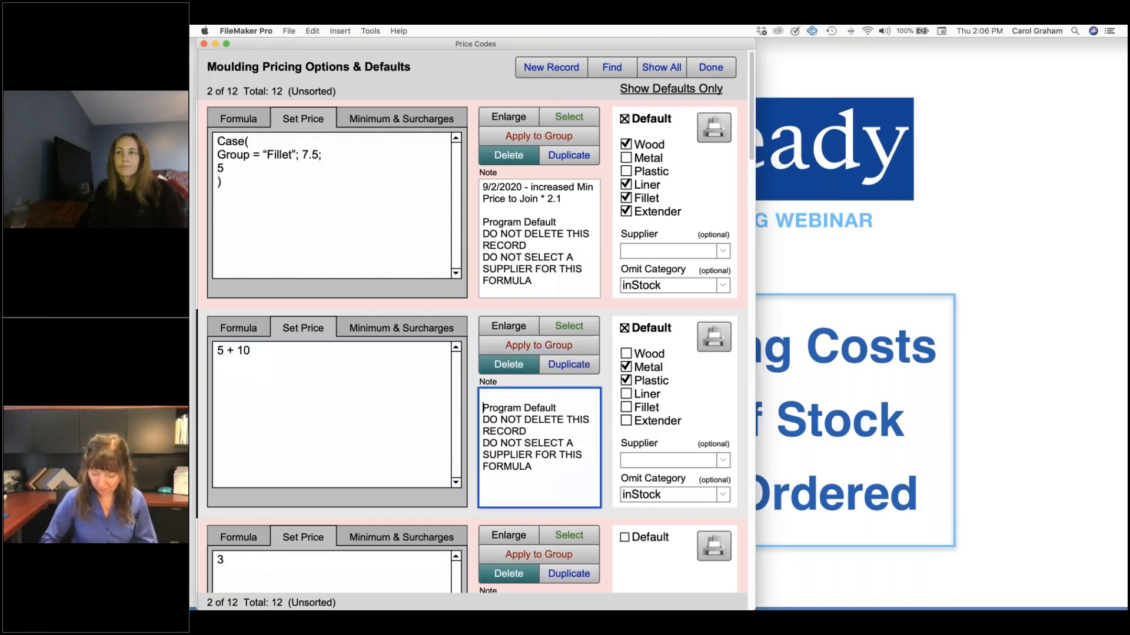
{"action": "type", "text": "11/"}
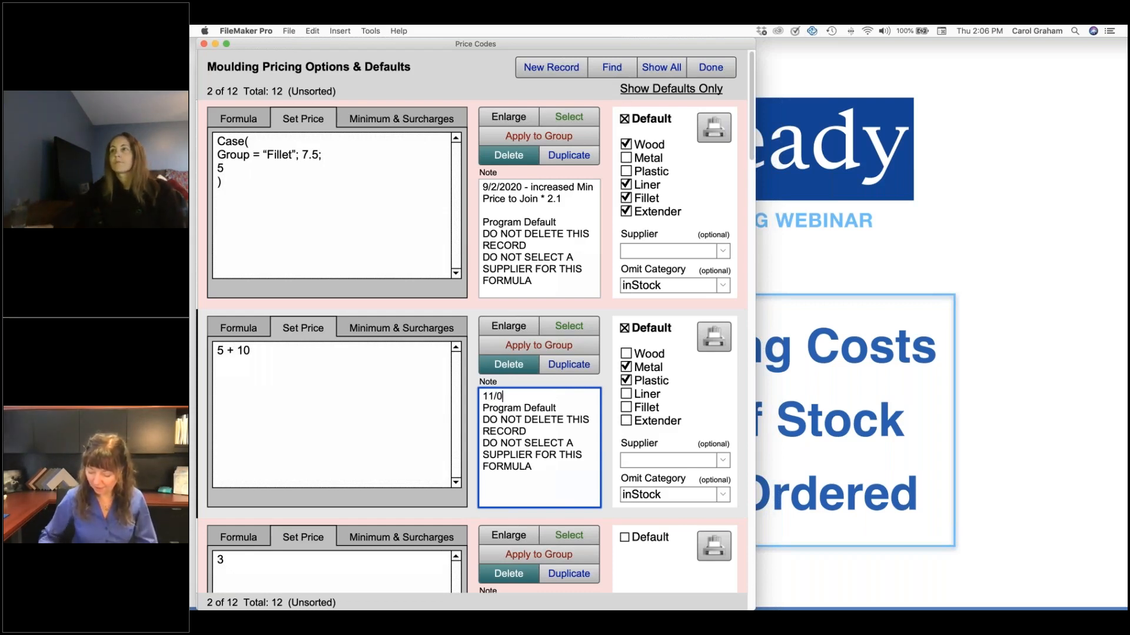
{"action": "type", "text": "04/21 -"}
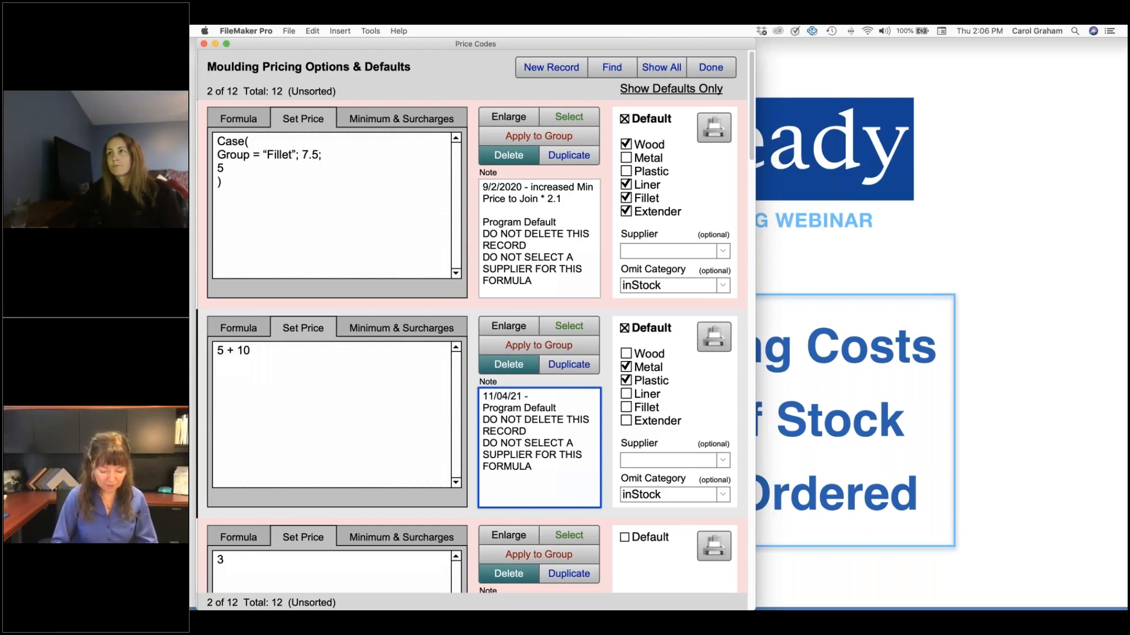
{"action": "type", "text": " added $"}
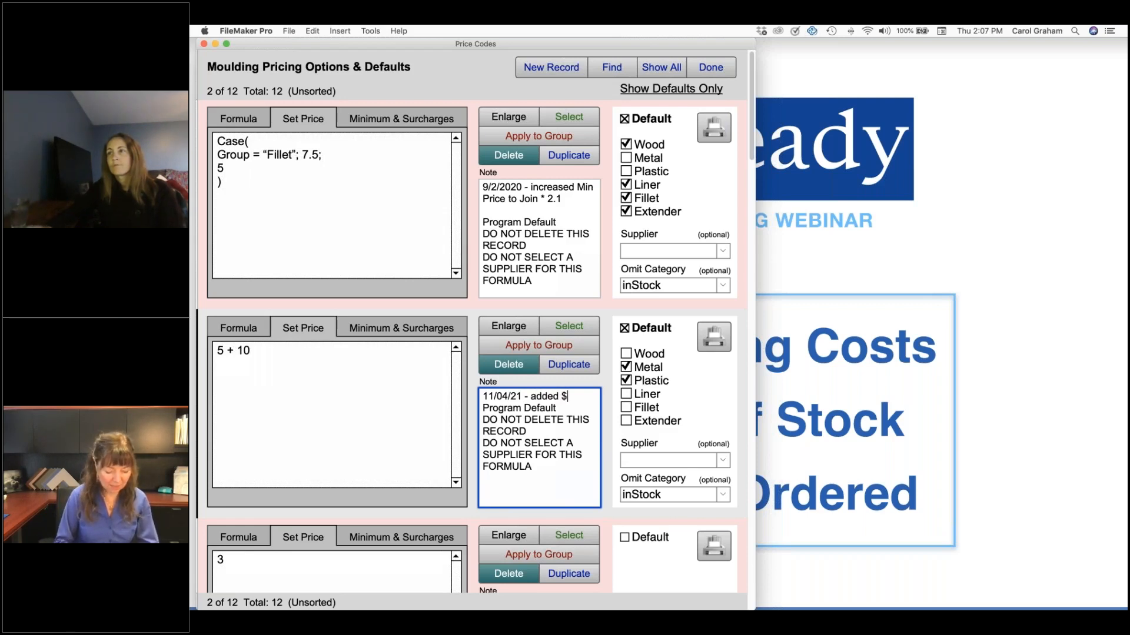
{"action": "type", "text": "10 for shipping"}
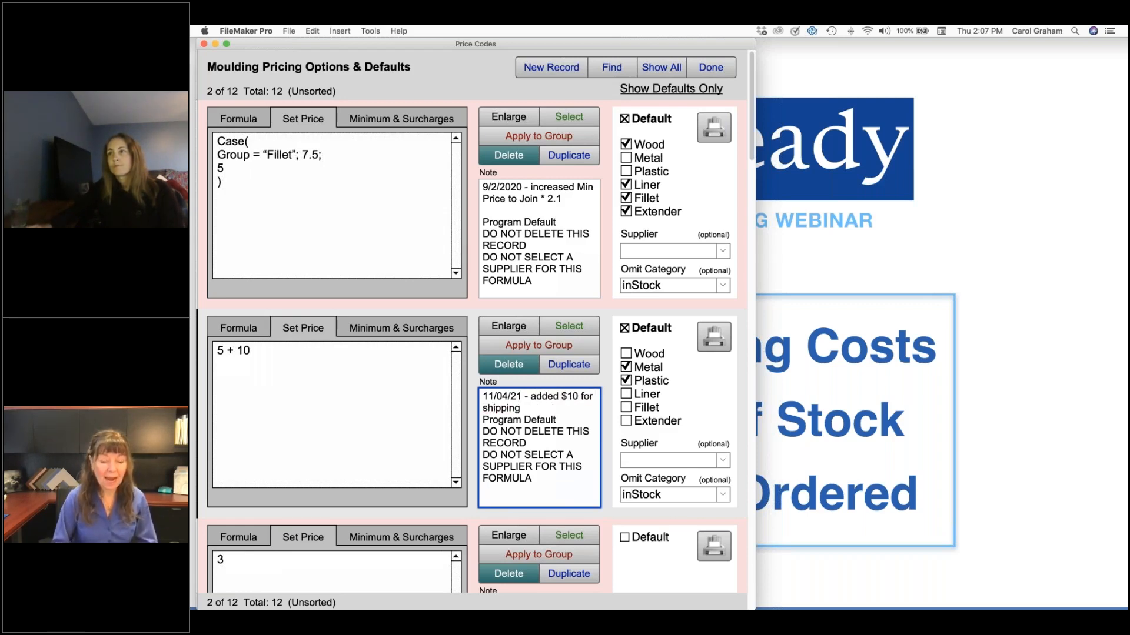
{"action": "key", "text": "Return"}
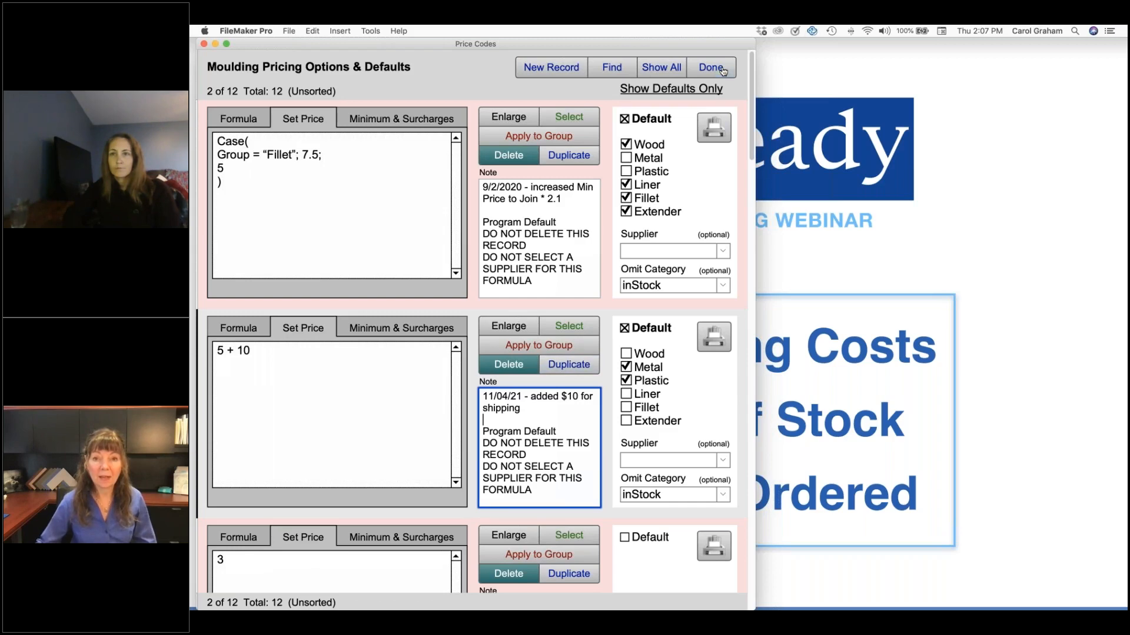
{"action": "left_click", "coordinate": [577, 345]}
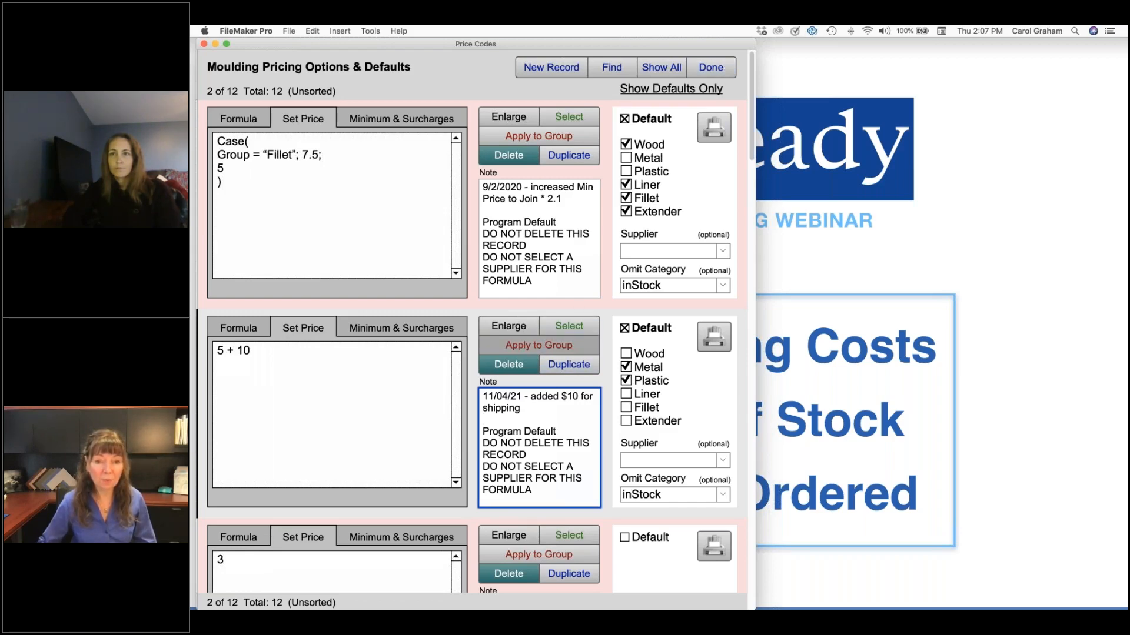
{"action": "left_click", "coordinate": [473, 128]}
{"action": "key", "text": "BackSpace"}
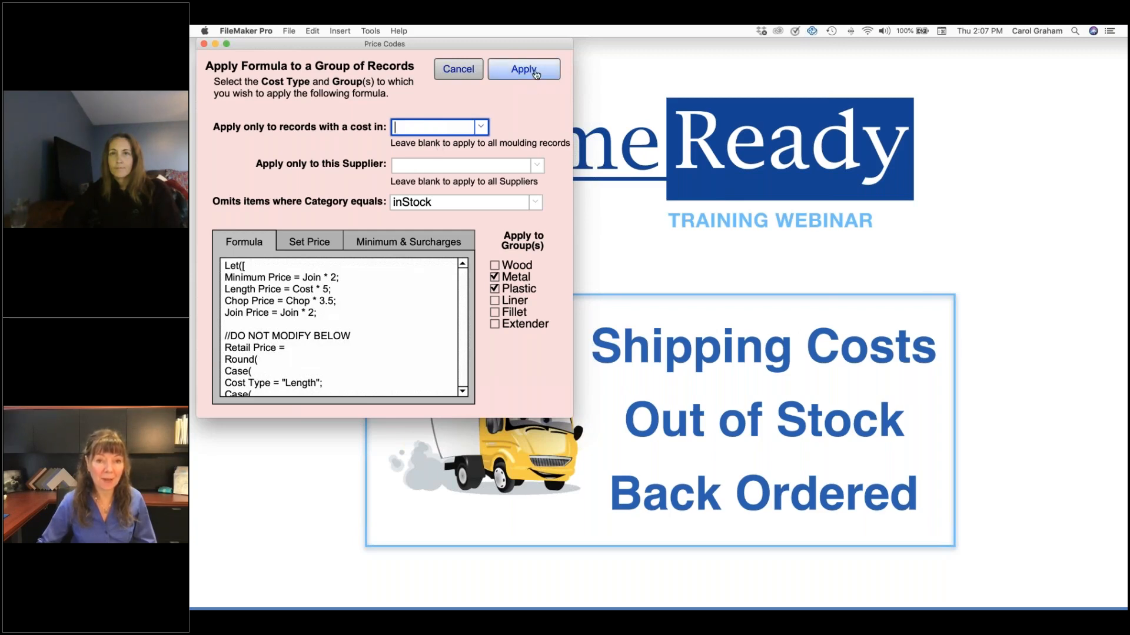
{"action": "left_click", "coordinate": [461, 70]}
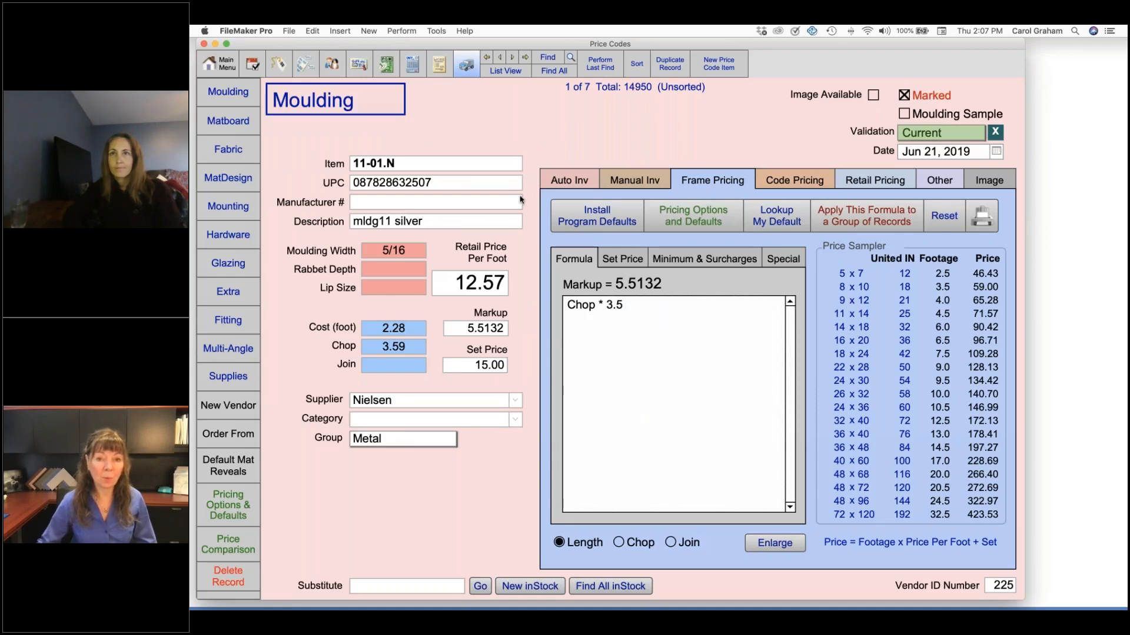
Set the frame pricing Set Price formula of moulding 11-01.N back to 5
{"action": "left_click", "coordinate": [622, 259]}
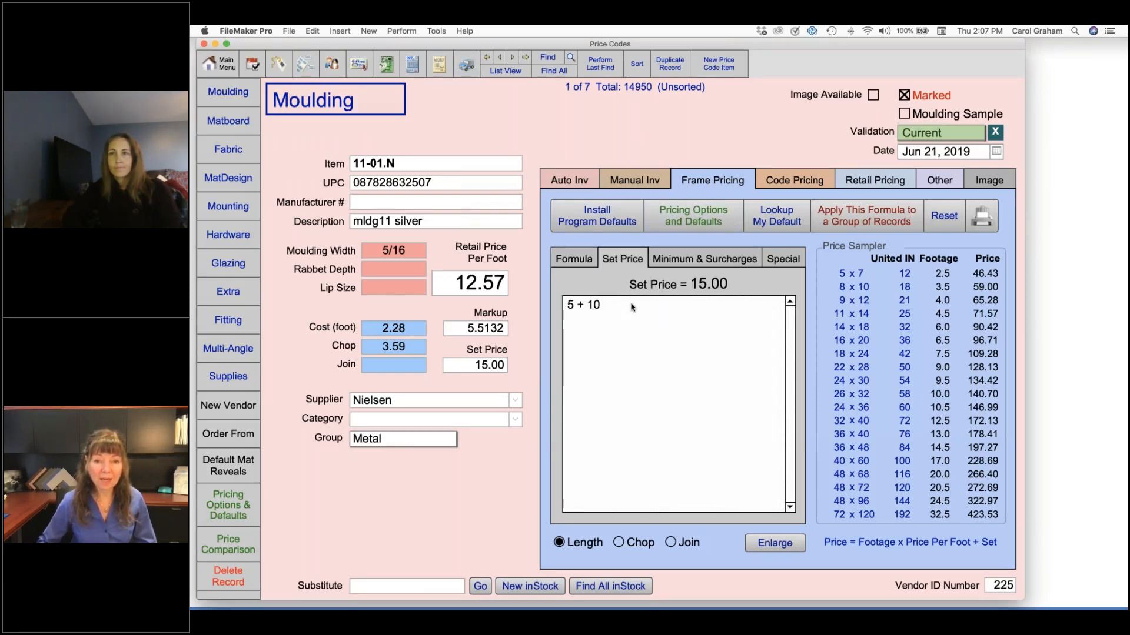
{"action": "left_click", "coordinate": [633, 306]}
{"action": "key", "text": "BackSpace"}
{"action": "key", "text": "BackSpace"}
{"action": "key", "text": "BackSpace"}
{"action": "key", "text": "BackSpace"}
{"action": "key", "text": "BackSpace"}
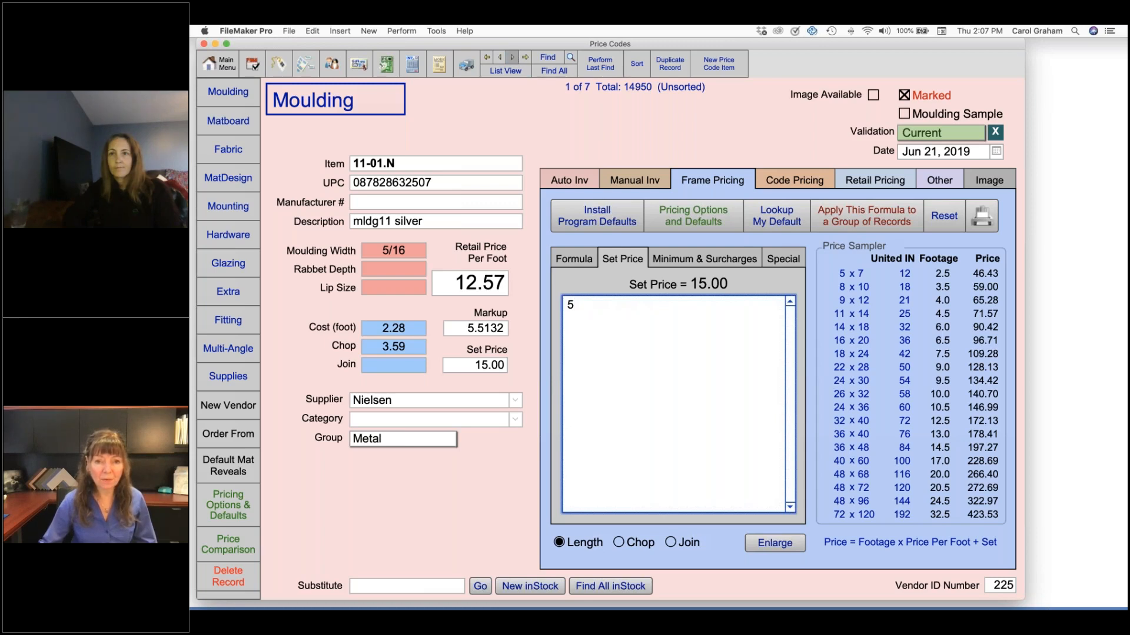
Go to the 11-03.N gold moulding record and show its frame pricing minimum and surcharge settings
{"action": "left_click", "coordinate": [512, 57]}
{"action": "left_click", "coordinate": [513, 58]}
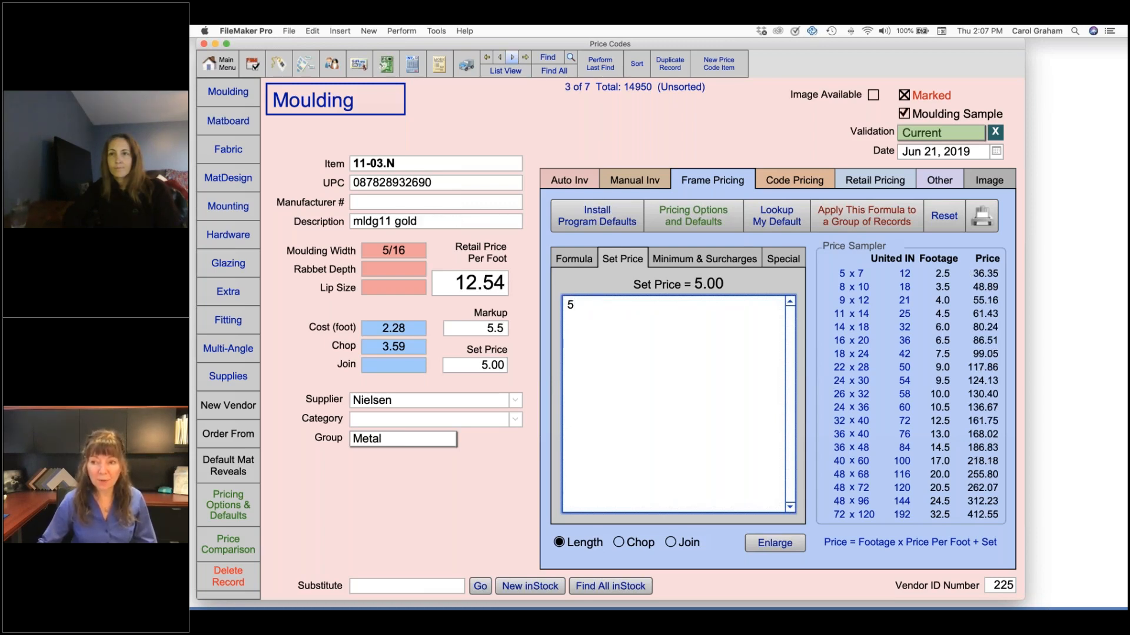
{"action": "left_click", "coordinate": [728, 262]}
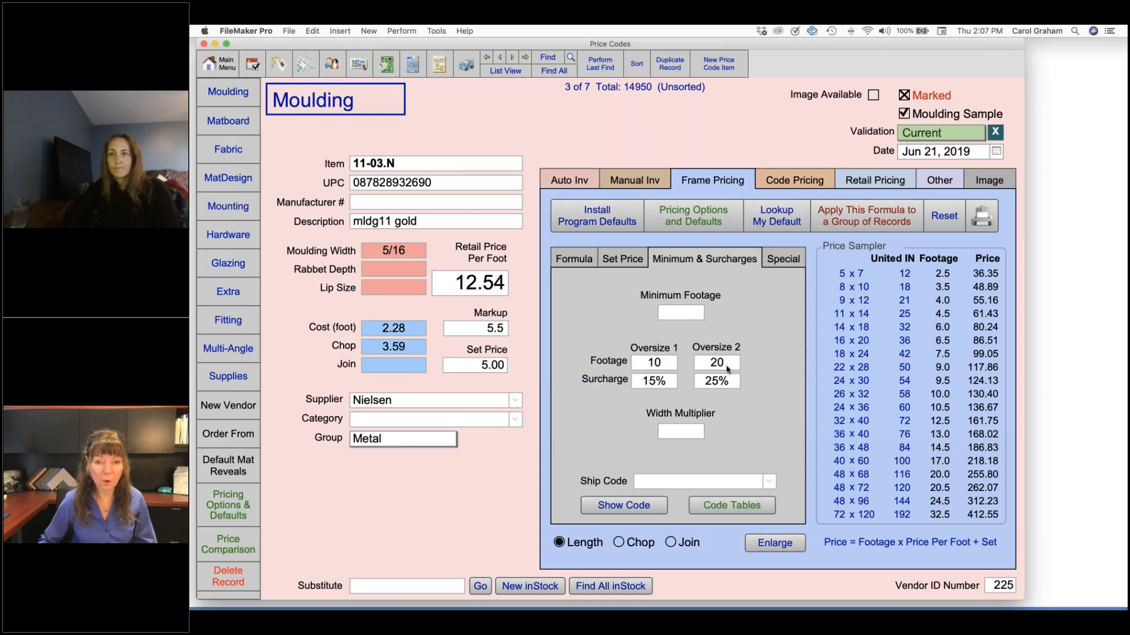
Try an Oversize 1 footage of 8 on moulding 11-03.N and restore it to 10
{"action": "left_click", "coordinate": [668, 366]}
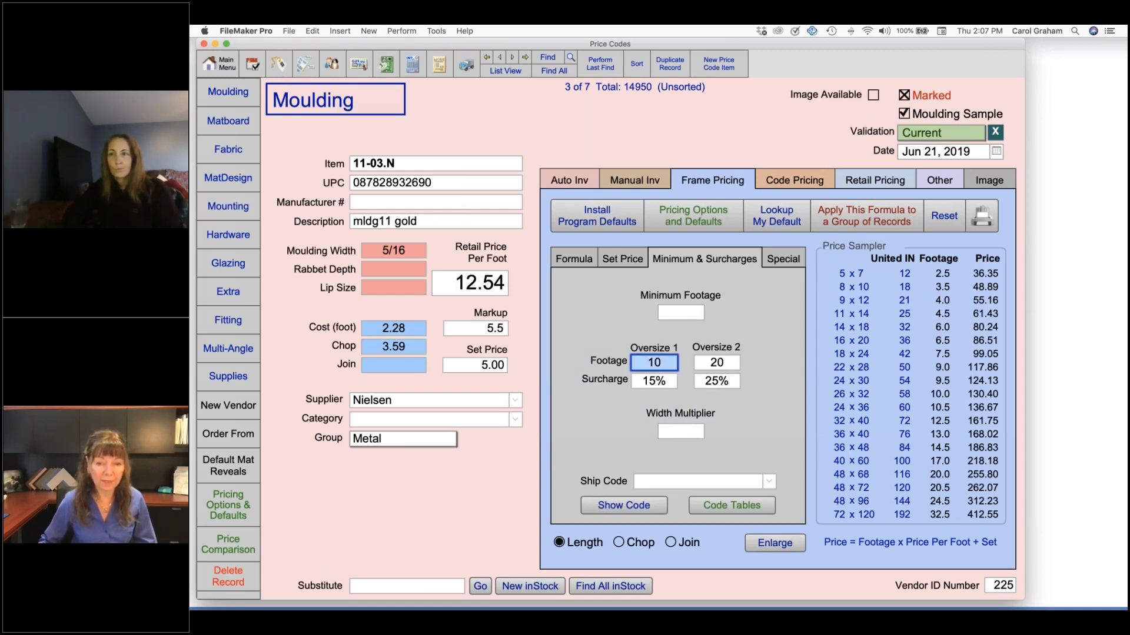
{"action": "type", "text": "8"}
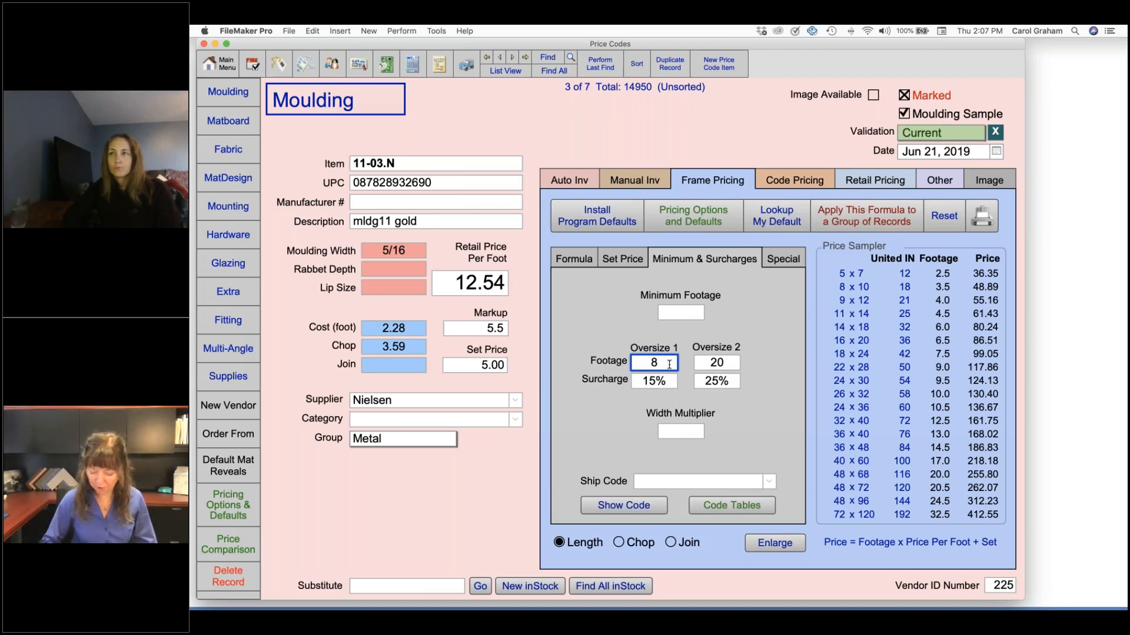
{"action": "key", "text": "BackSpace"}
{"action": "type", "text": "10"}
{"action": "left_click", "coordinate": [704, 327]}
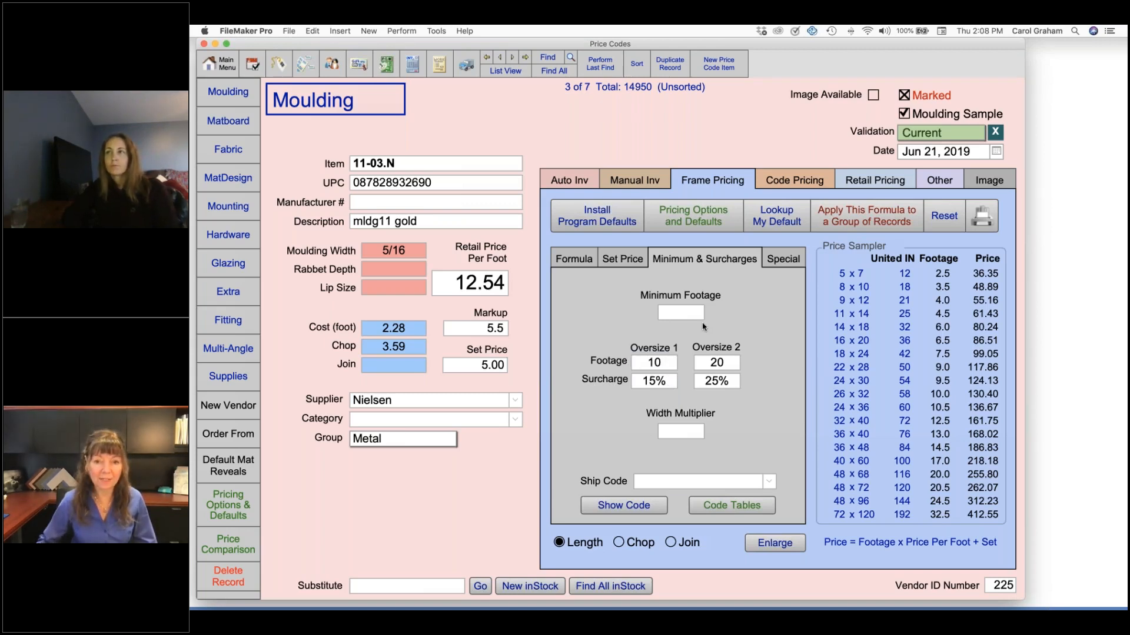
Set the surcharges of moulding 11-03.N to 12% for Oversize 1 and 18% for Oversize 2
{"action": "left_click", "coordinate": [668, 384]}
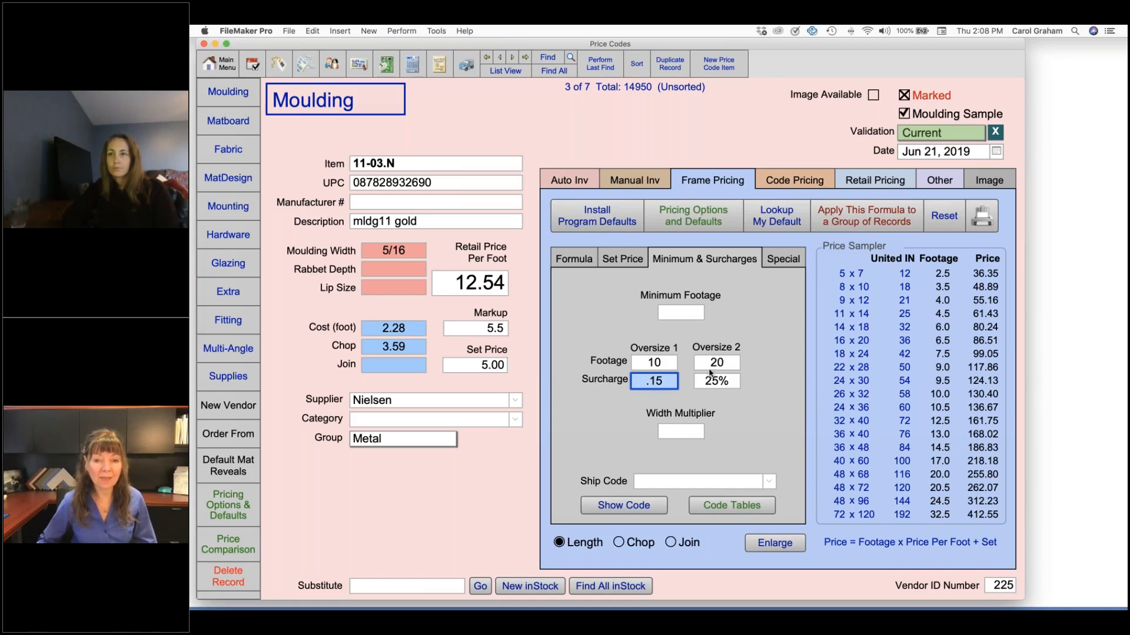
{"action": "left_click", "coordinate": [713, 400]}
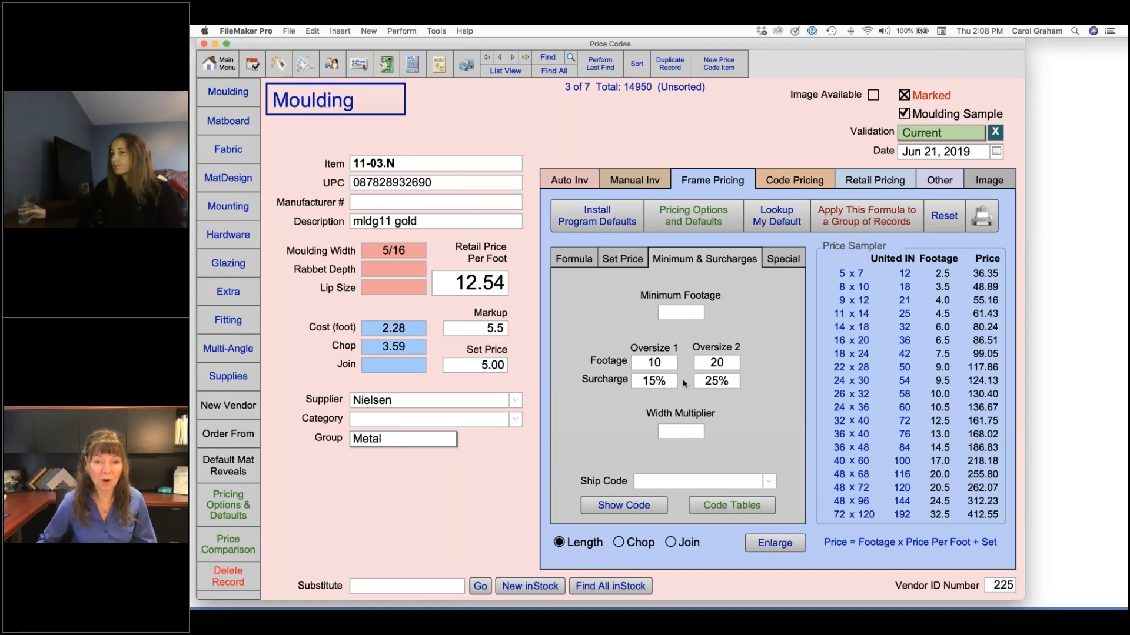
{"action": "left_click", "coordinate": [663, 382]}
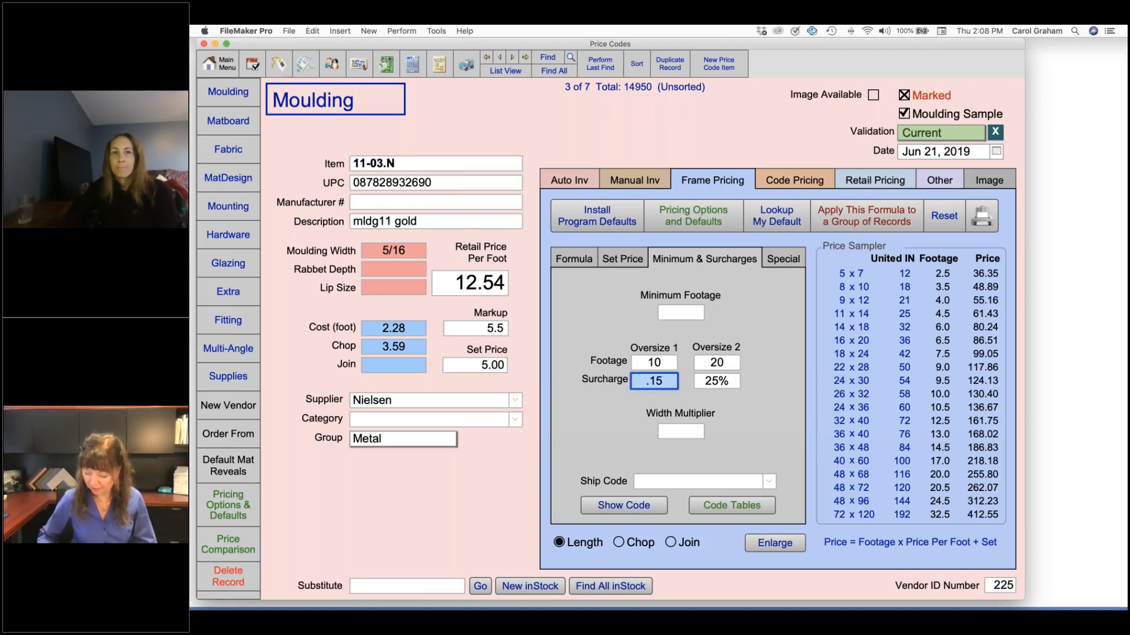
{"action": "type", "text": ".12"}
{"action": "left_click", "coordinate": [728, 382]}
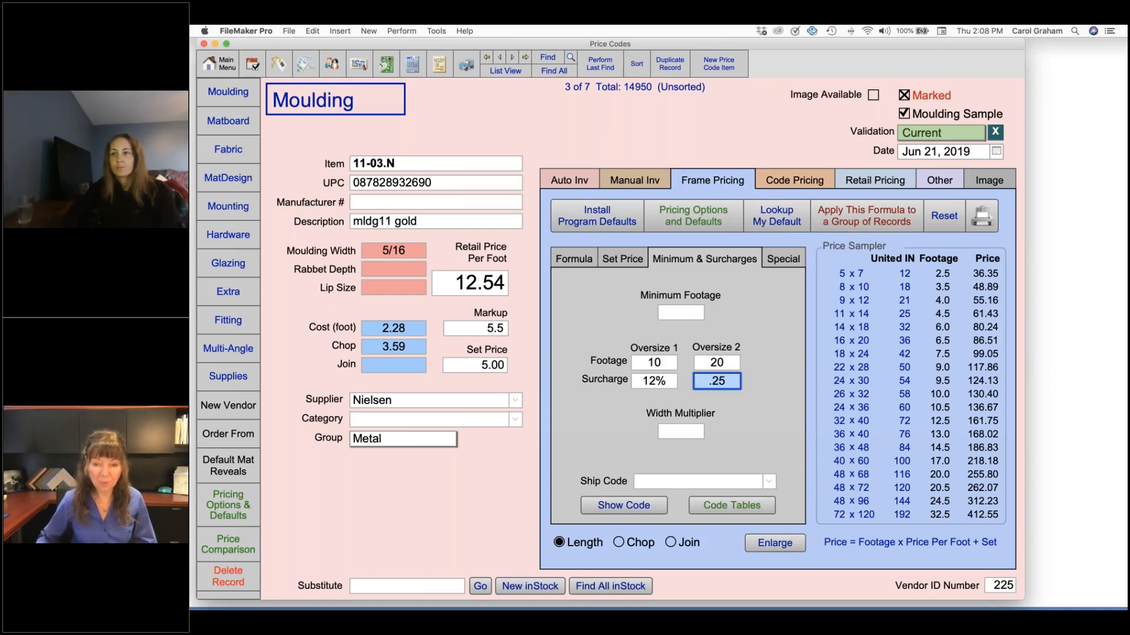
{"action": "type", "text": ".20"}
{"action": "left_click", "coordinate": [743, 401]}
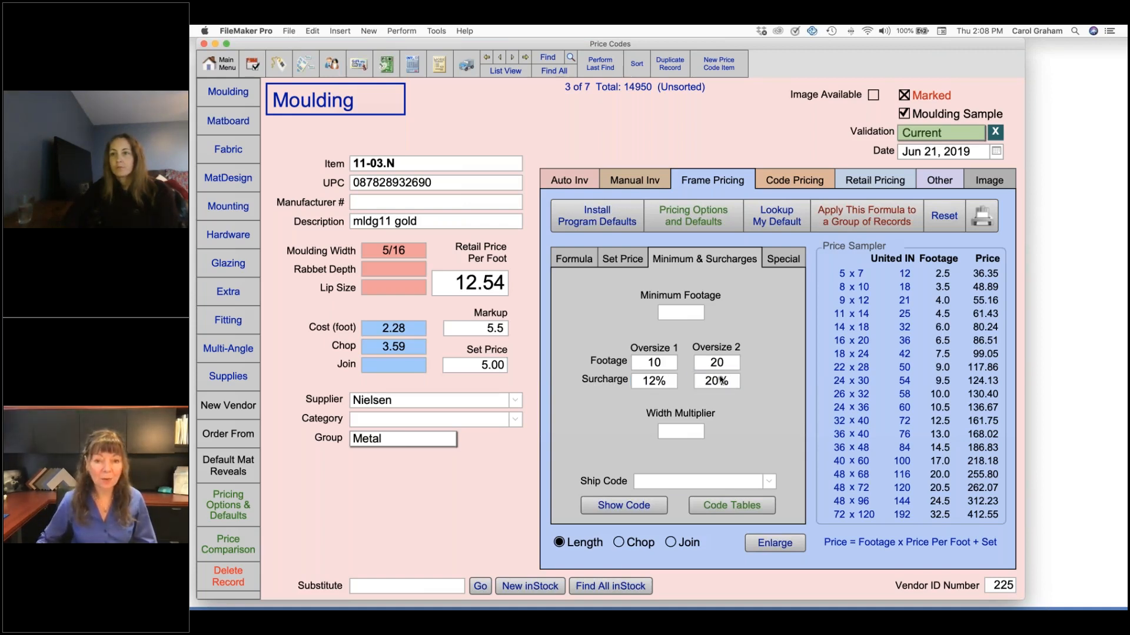
{"action": "left_click", "coordinate": [725, 383]}
{"action": "type", "text": ".18"}
{"action": "left_click", "coordinate": [623, 411]}
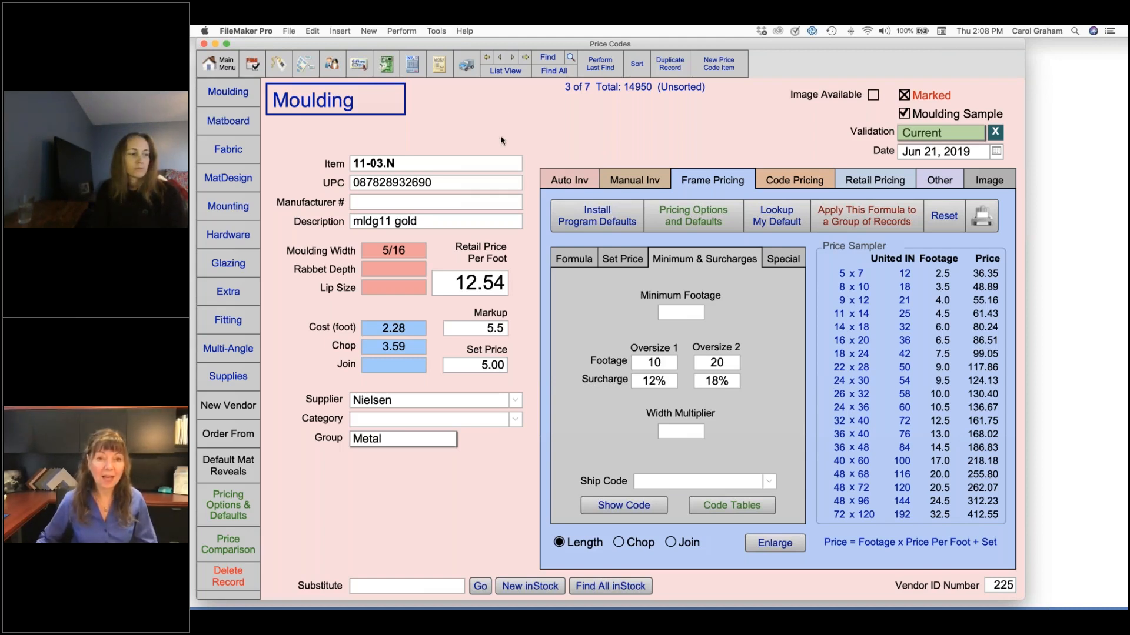
Go to the 11-04.N frosted gold moulding and view the united-inch prices behind its ship code
{"action": "left_click", "coordinate": [512, 57]}
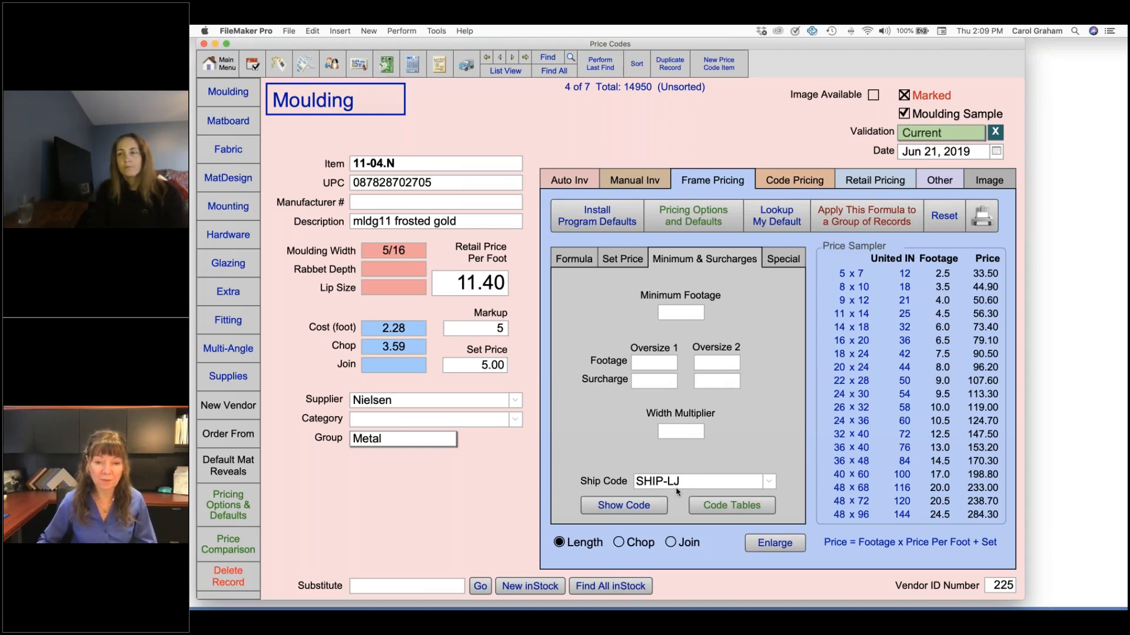
{"action": "left_click", "coordinate": [650, 506]}
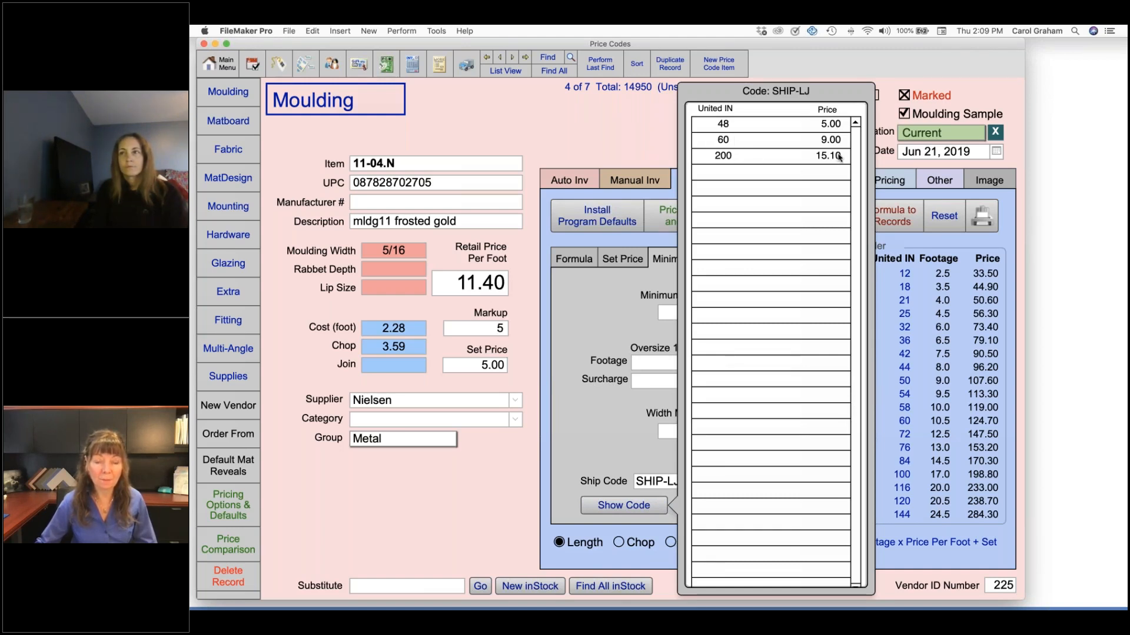
{"action": "left_click", "coordinate": [590, 432]}
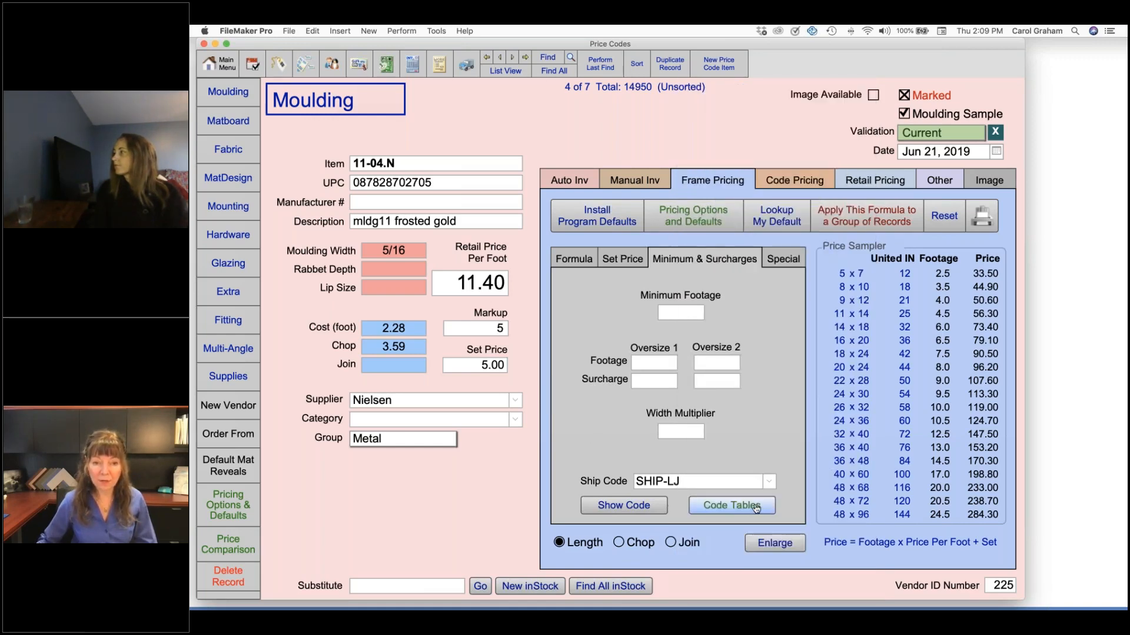
Add a row for 36 united inches at a price of 3 to the SHIP-LJ code table and close the table
{"action": "left_click", "coordinate": [756, 507]}
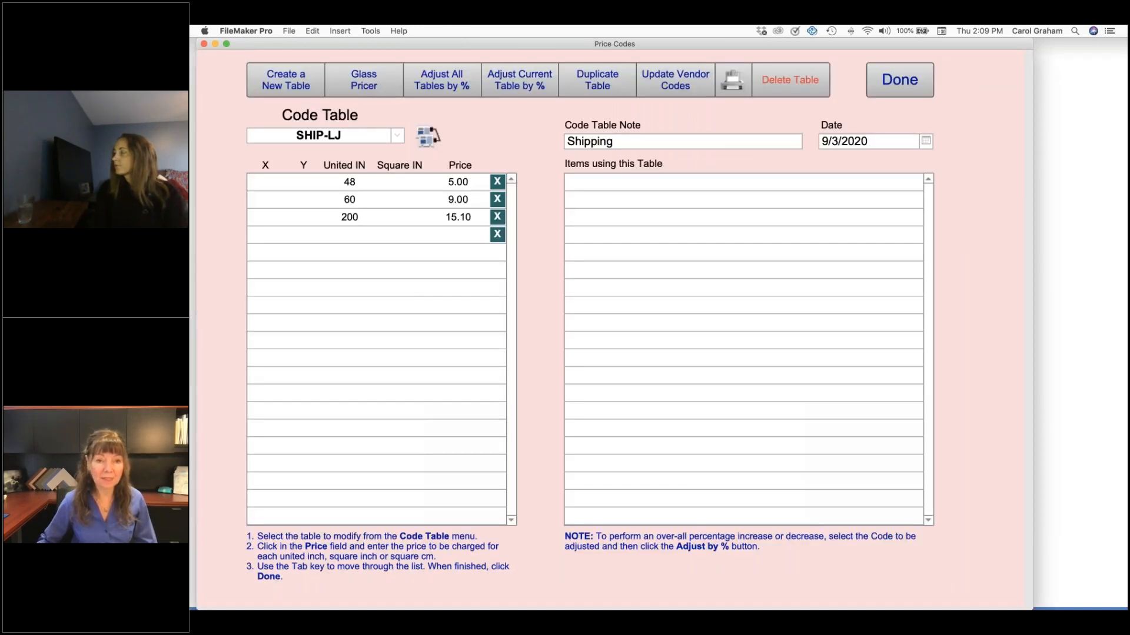
{"action": "left_click", "coordinate": [353, 237]}
{"action": "type", "text": "36"}
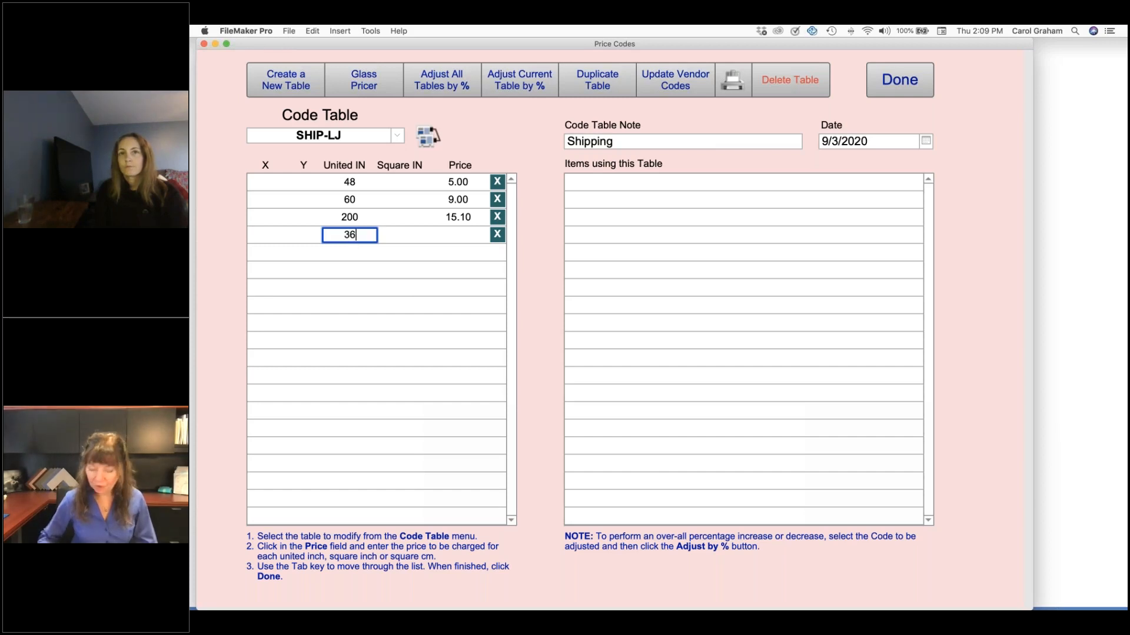
{"action": "key", "text": "Tab"}
{"action": "key", "text": "Tab"}
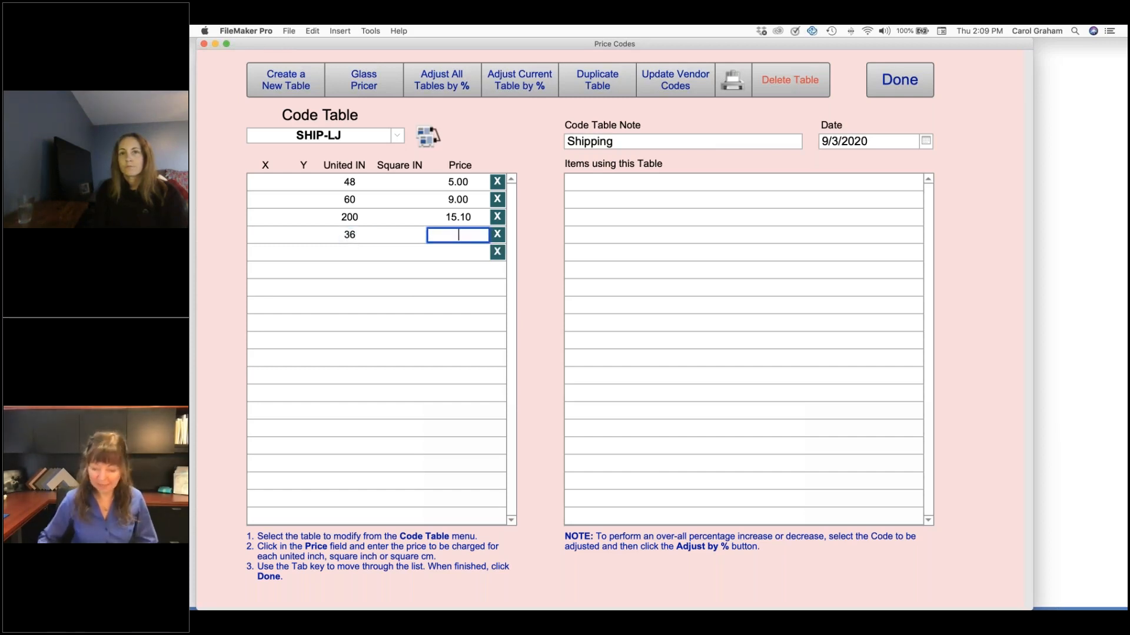
{"action": "type", "text": "3"}
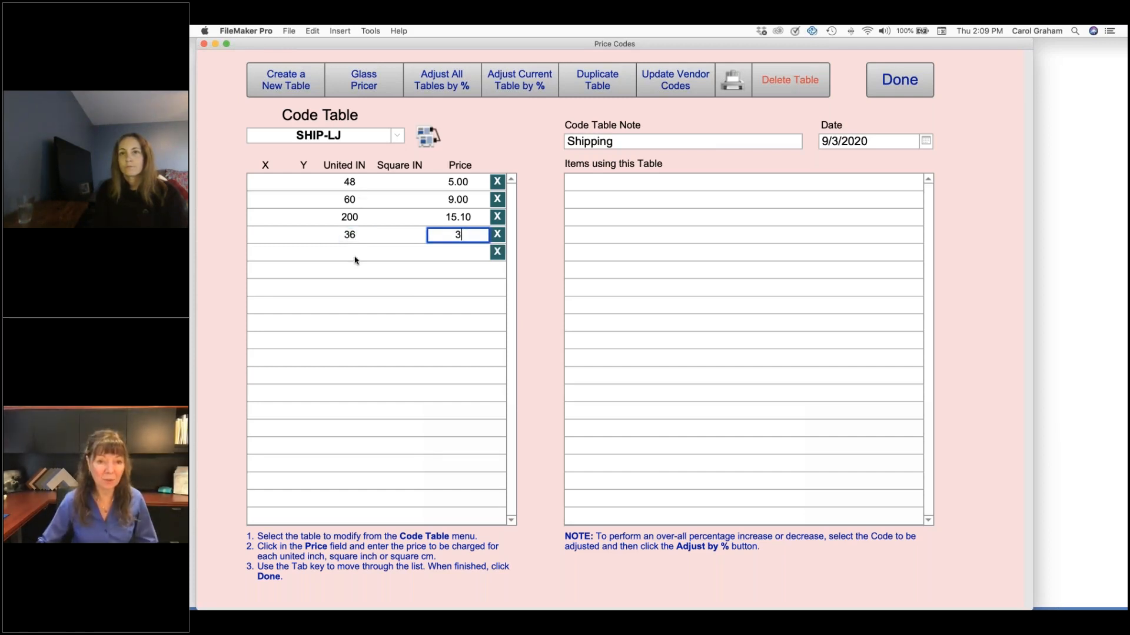
{"action": "left_click", "coordinate": [529, 245]}
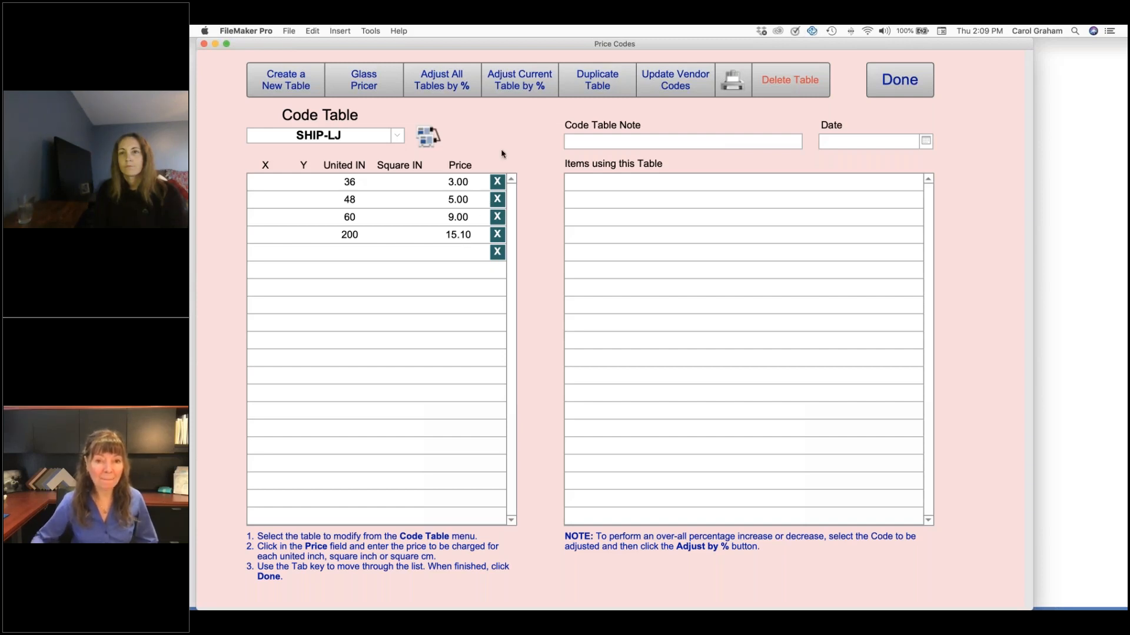
{"action": "left_click", "coordinate": [869, 88]}
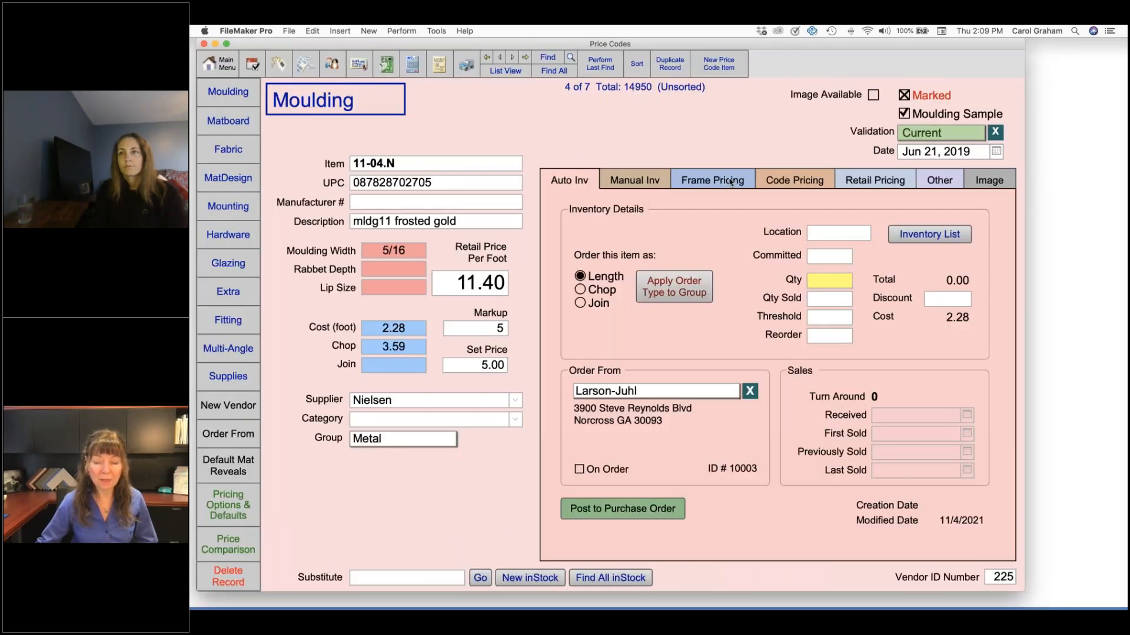
Clear the ship code in the frame pricing surcharges of moulding 11-04.N and select SHIP-LJ again
{"action": "left_click", "coordinate": [730, 183]}
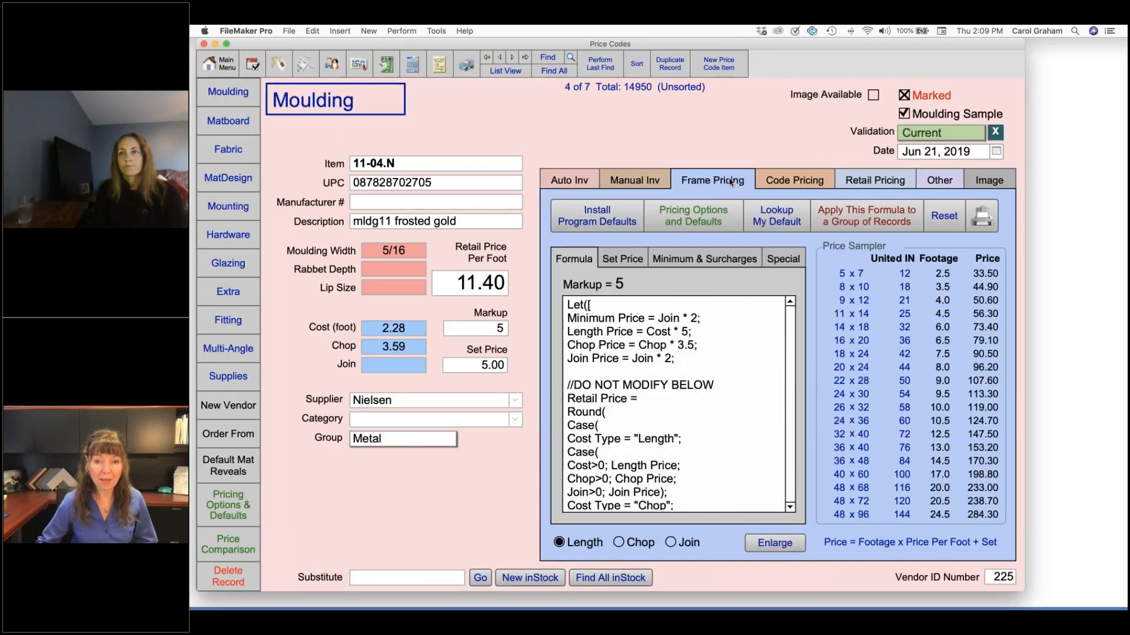
{"action": "left_click", "coordinate": [692, 263]}
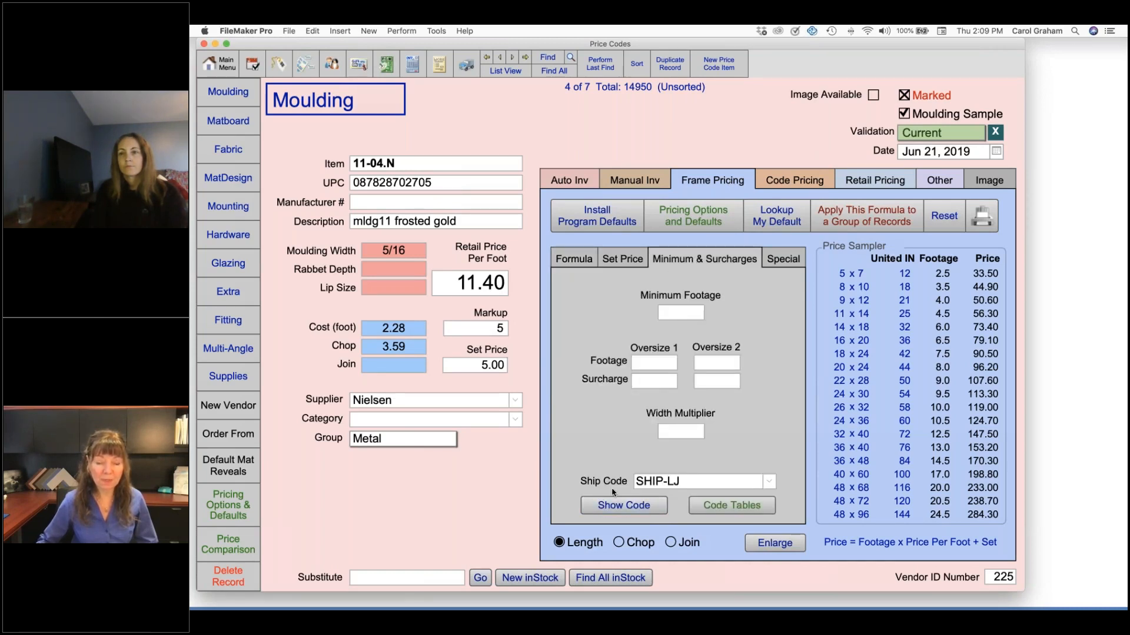
{"action": "left_click", "coordinate": [689, 485]}
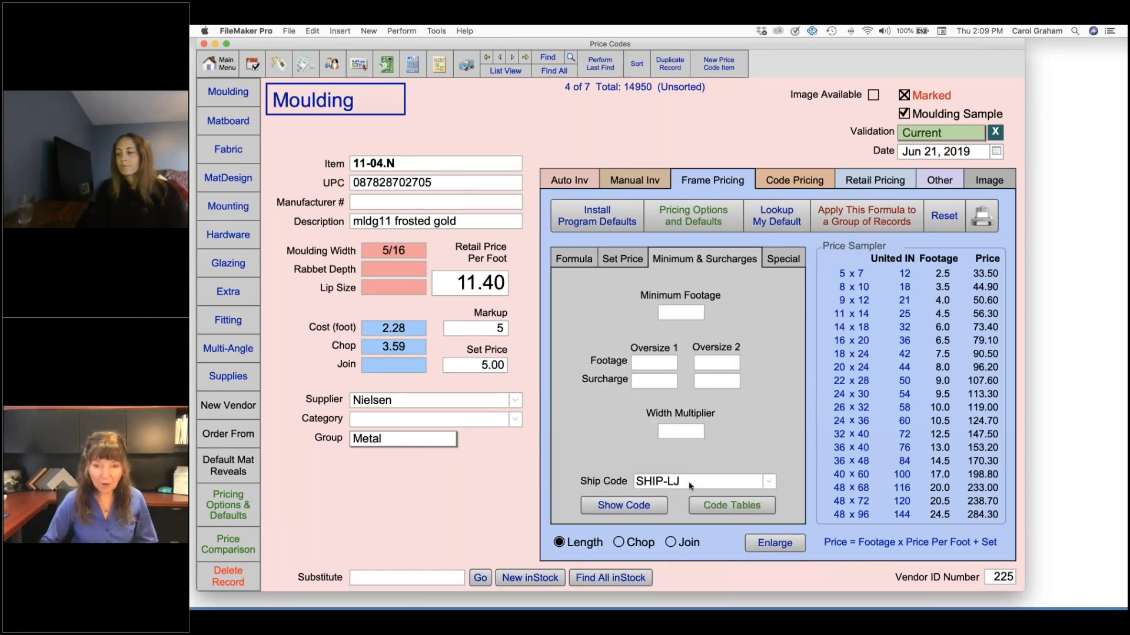
{"action": "key", "text": "BackSpace"}
{"action": "key", "text": "BackSpace"}
{"action": "key", "text": "BackSpace"}
{"action": "key", "text": "BackSpace"}
{"action": "key", "text": "BackSpace"}
{"action": "key", "text": "BackSpace"}
{"action": "key", "text": "BackSpace"}
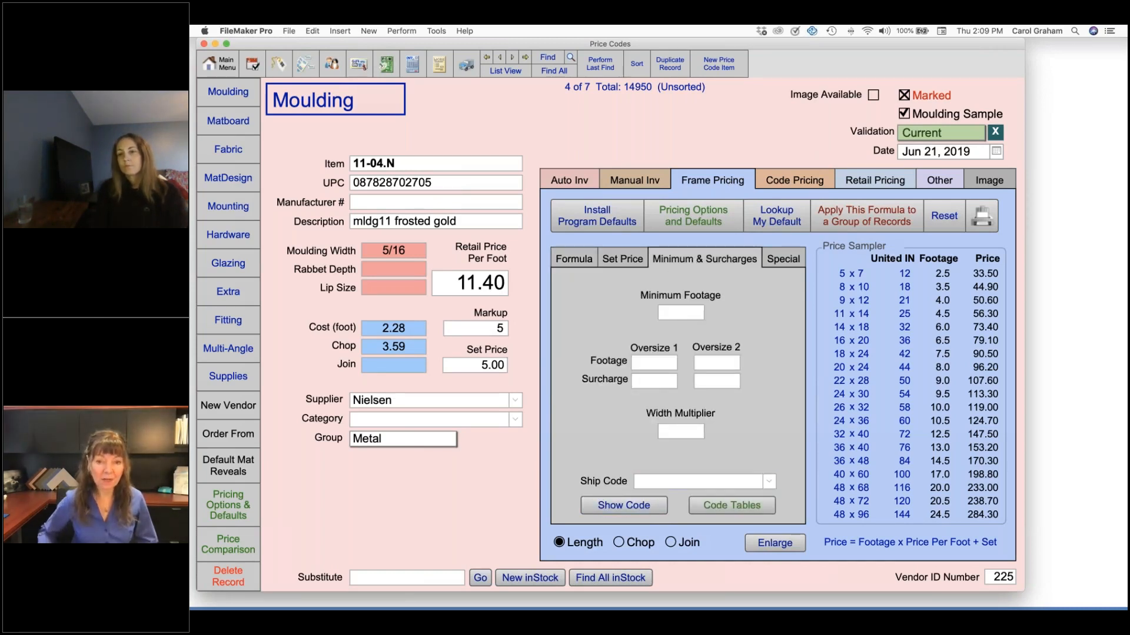
{"action": "left_click", "coordinate": [770, 482]}
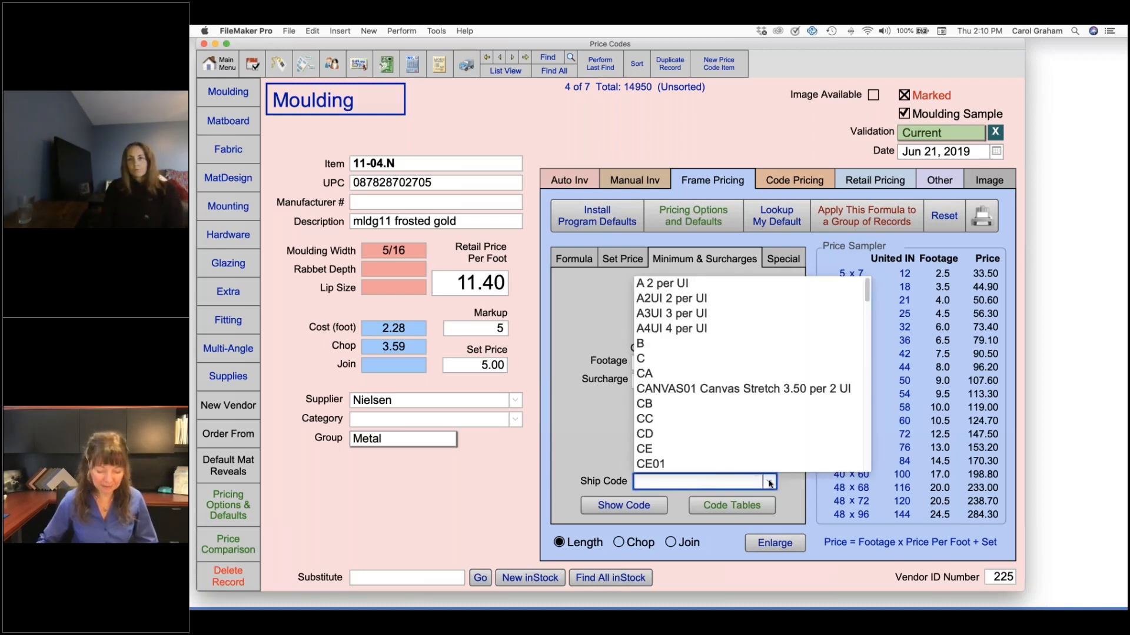
{"action": "type", "text": "shIP-LJ"}
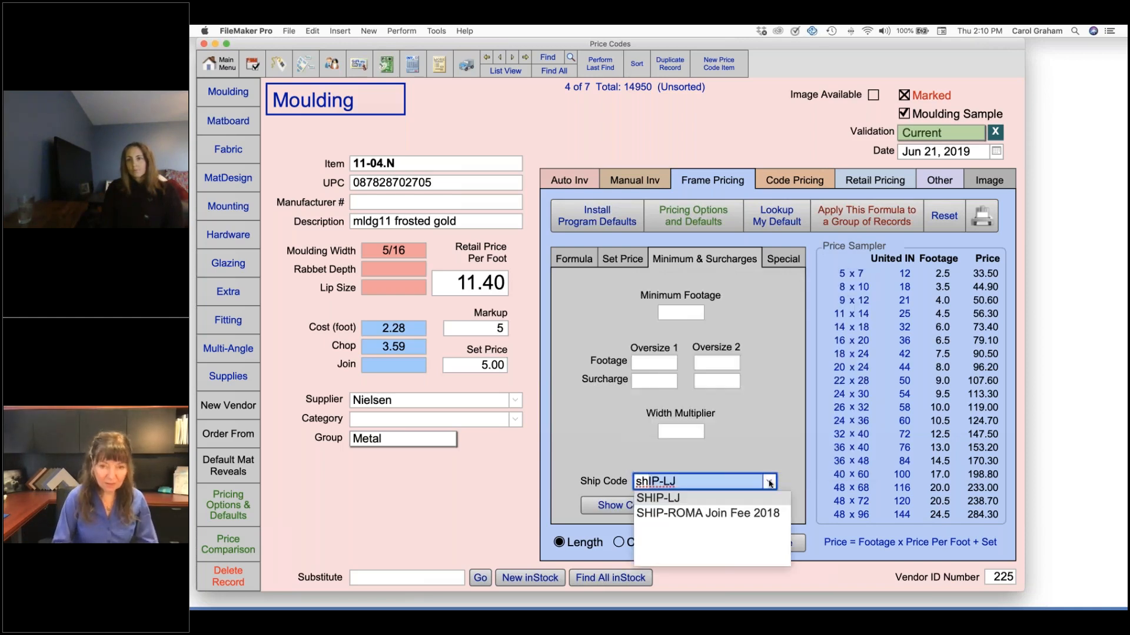
{"action": "left_click", "coordinate": [692, 499]}
{"action": "left_click", "coordinate": [729, 454]}
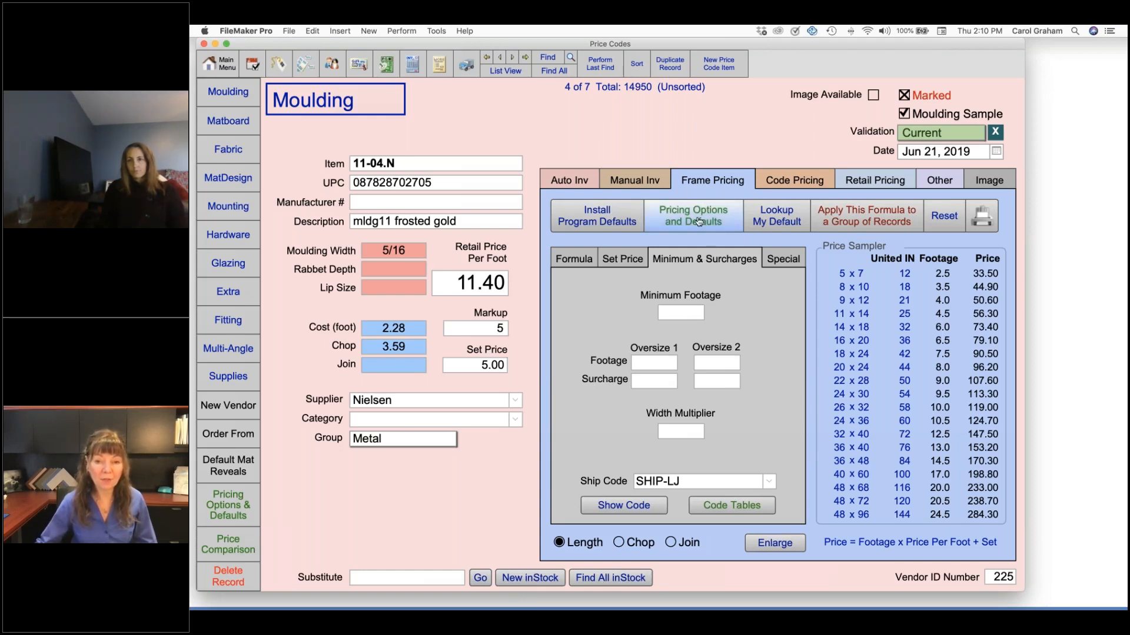
In the moulding pricing defaults, set the add code of the Metal and Plastic default's minimum and surcharges to SHIP-LJ
{"action": "left_click", "coordinate": [699, 222]}
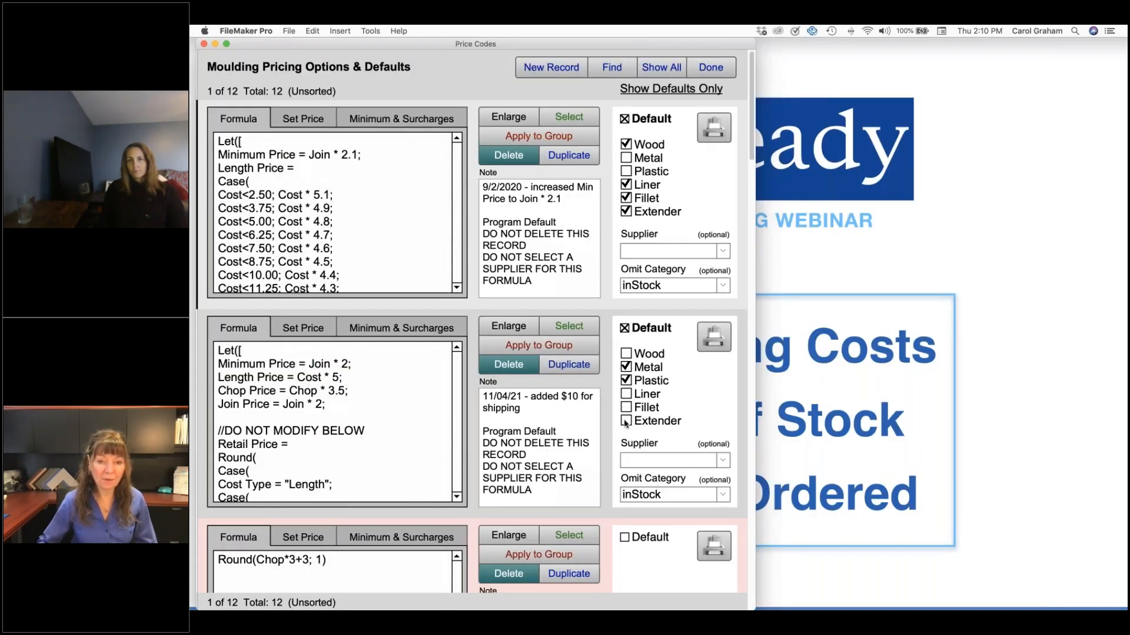
{"action": "left_click", "coordinate": [424, 328]}
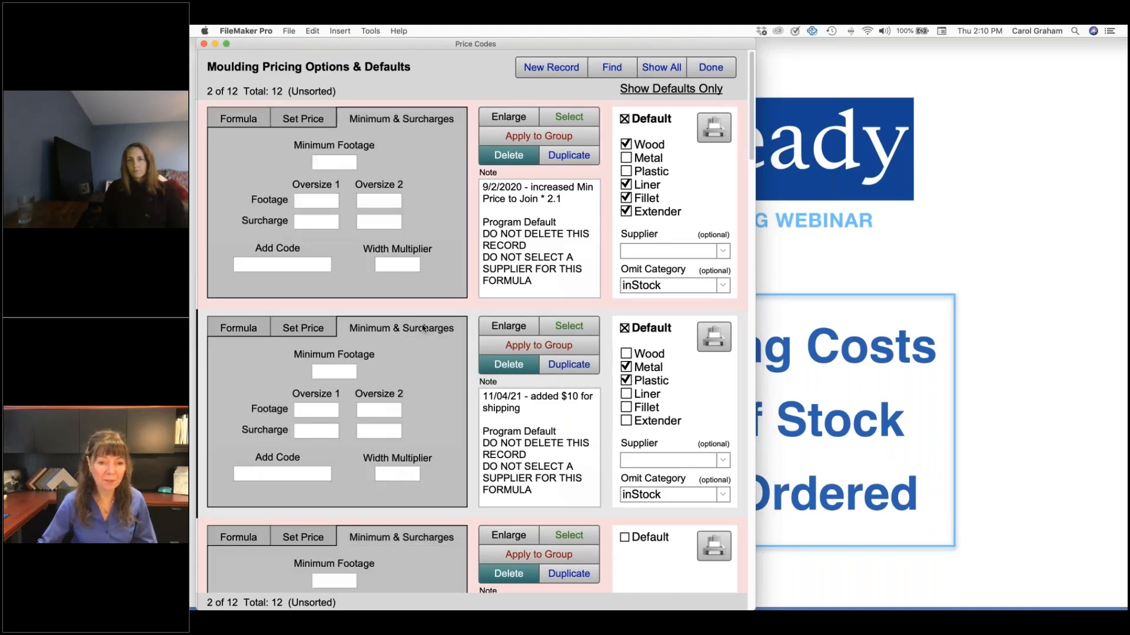
{"action": "left_click", "coordinate": [312, 476]}
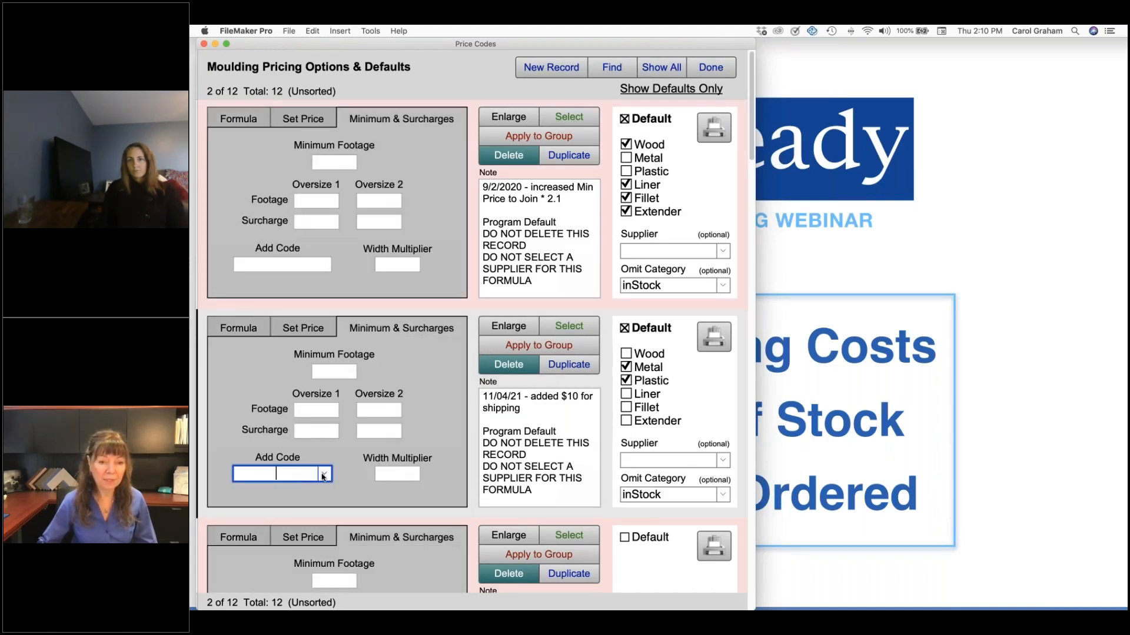
{"action": "left_click", "coordinate": [322, 475]}
{"action": "scroll", "coordinate": [311, 459], "scroll_direction": "down", "scroll_amount": 10}
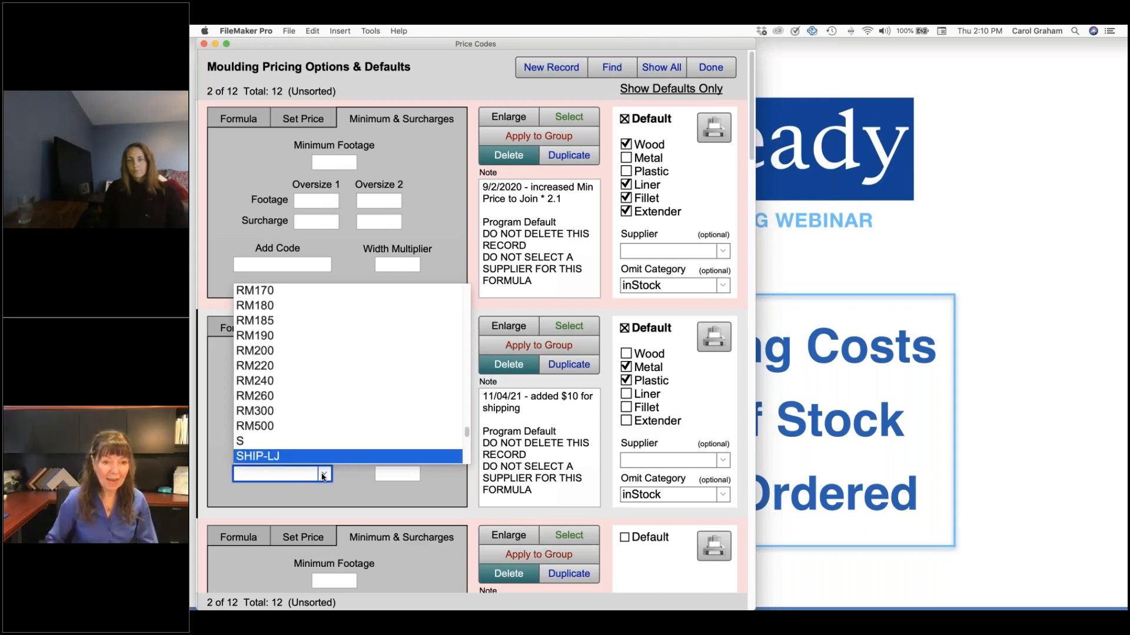
{"action": "left_click", "coordinate": [312, 457]}
{"action": "key", "text": "Tab"}
{"action": "left_click", "coordinate": [233, 442]}
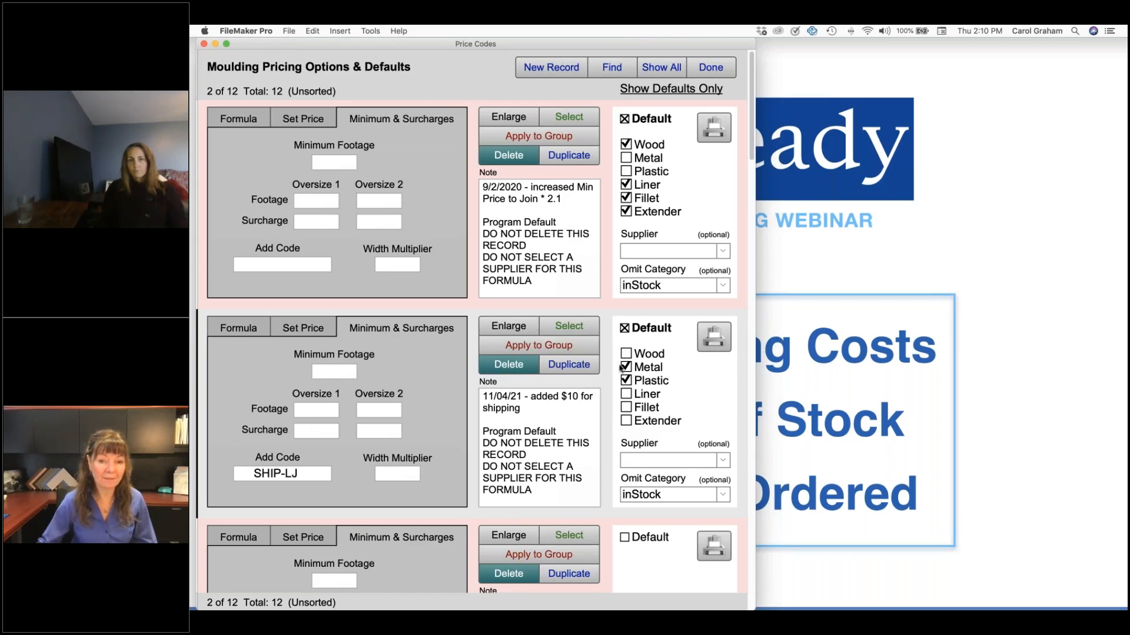
Clear the cost type in the group application of the Metal and Plastic default, check its surcharge settings, and cancel
{"action": "left_click", "coordinate": [585, 350]}
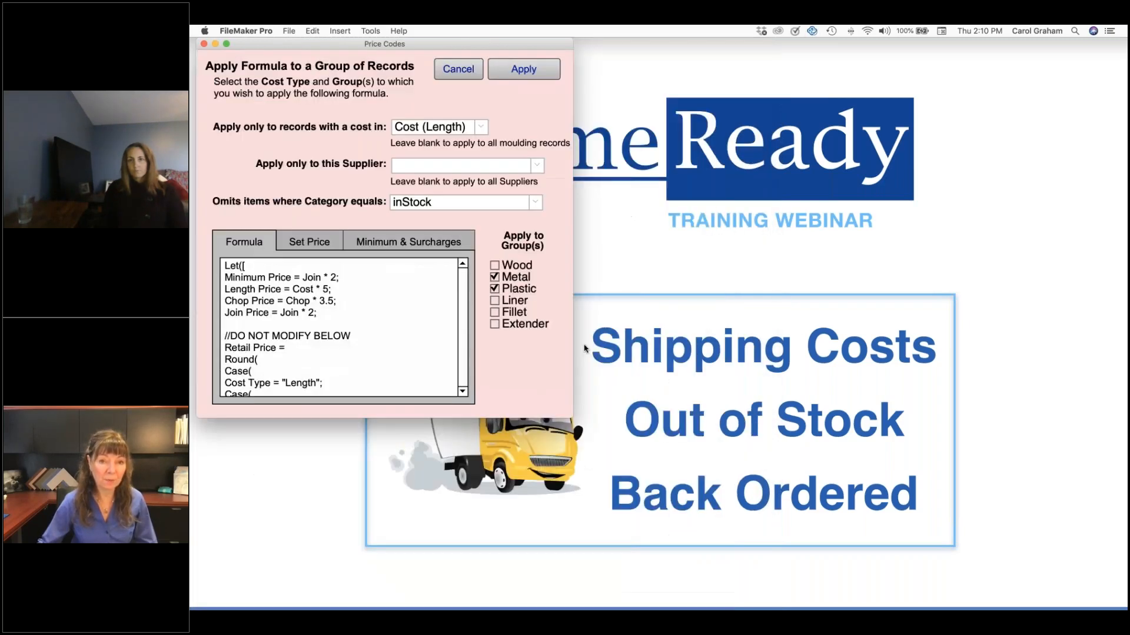
{"action": "left_click", "coordinate": [465, 126]}
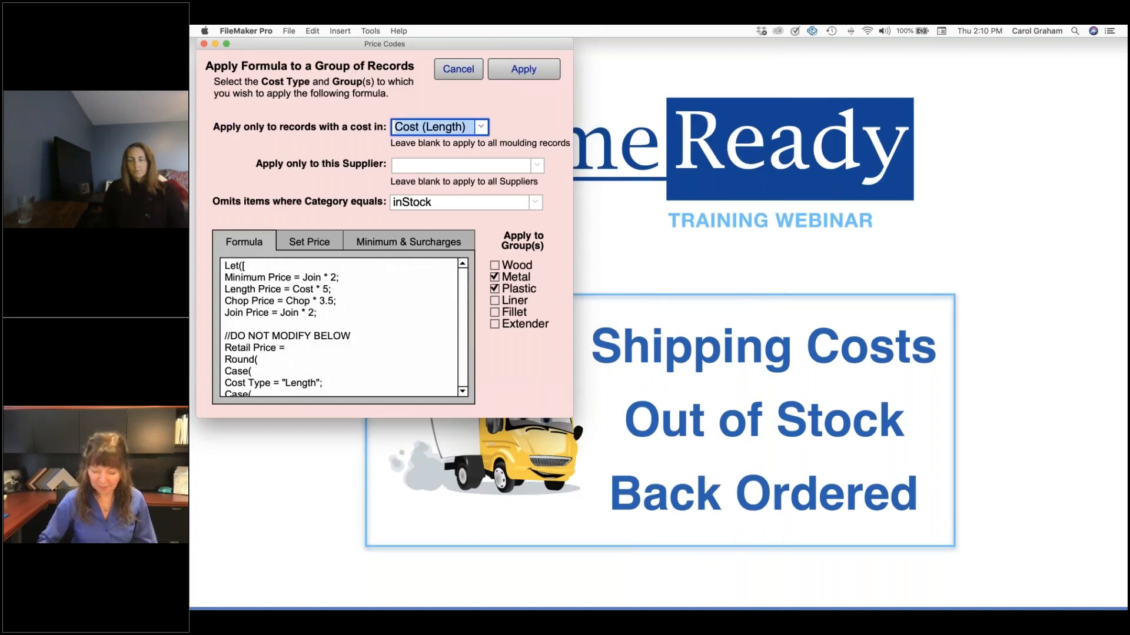
{"action": "key", "text": "BackSpace"}
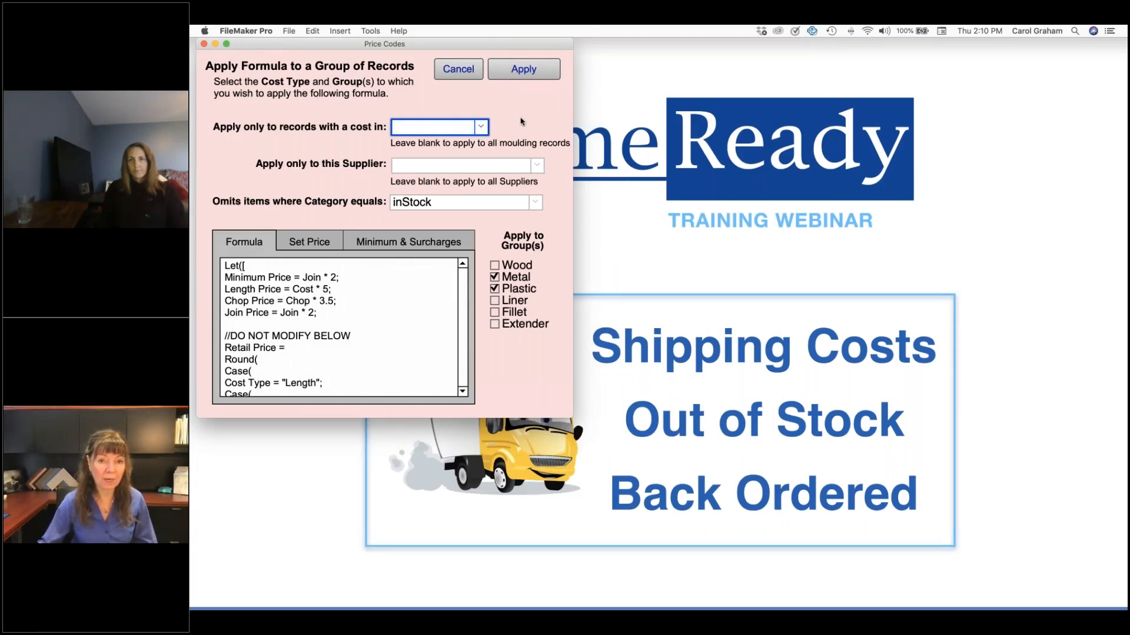
{"action": "left_click", "coordinate": [464, 107]}
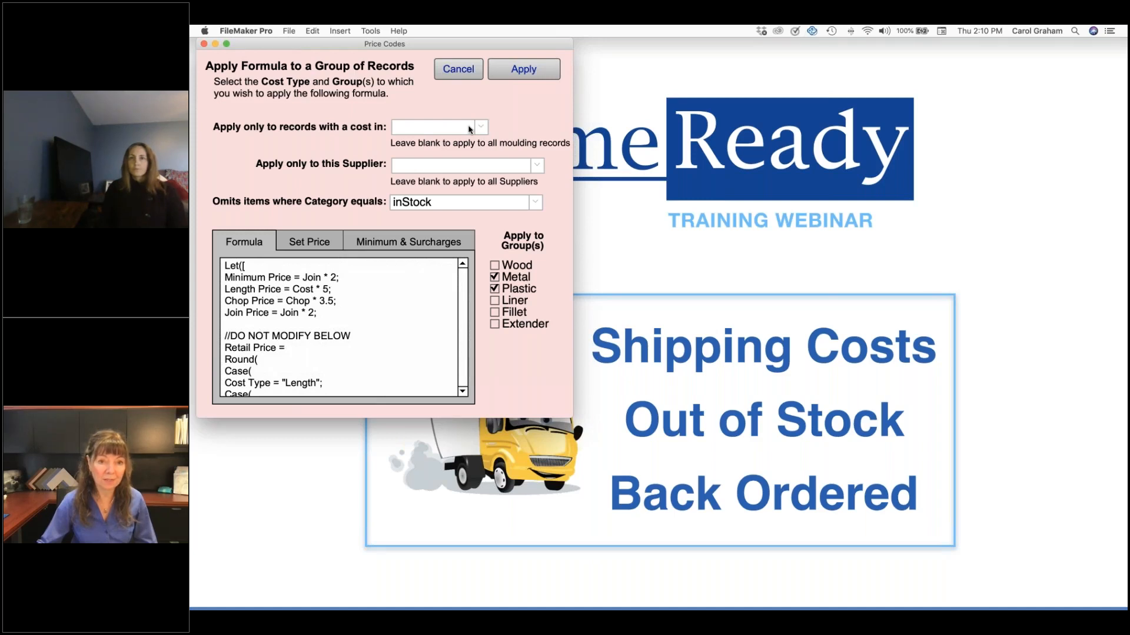
{"action": "left_click", "coordinate": [555, 73]}
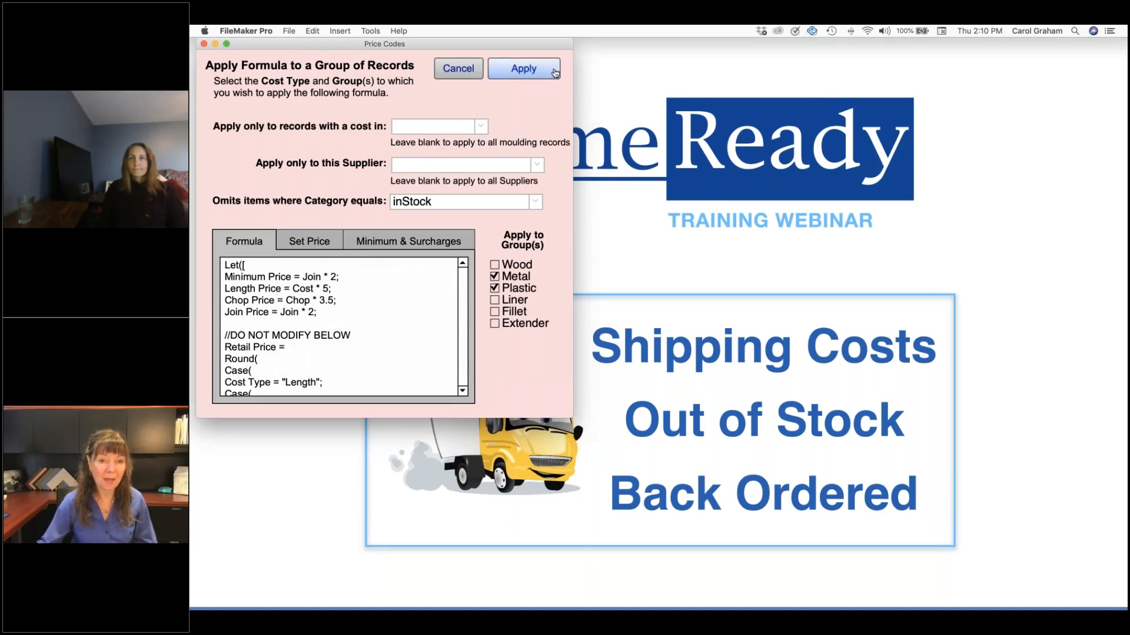
{"action": "left_click", "coordinate": [448, 240]}
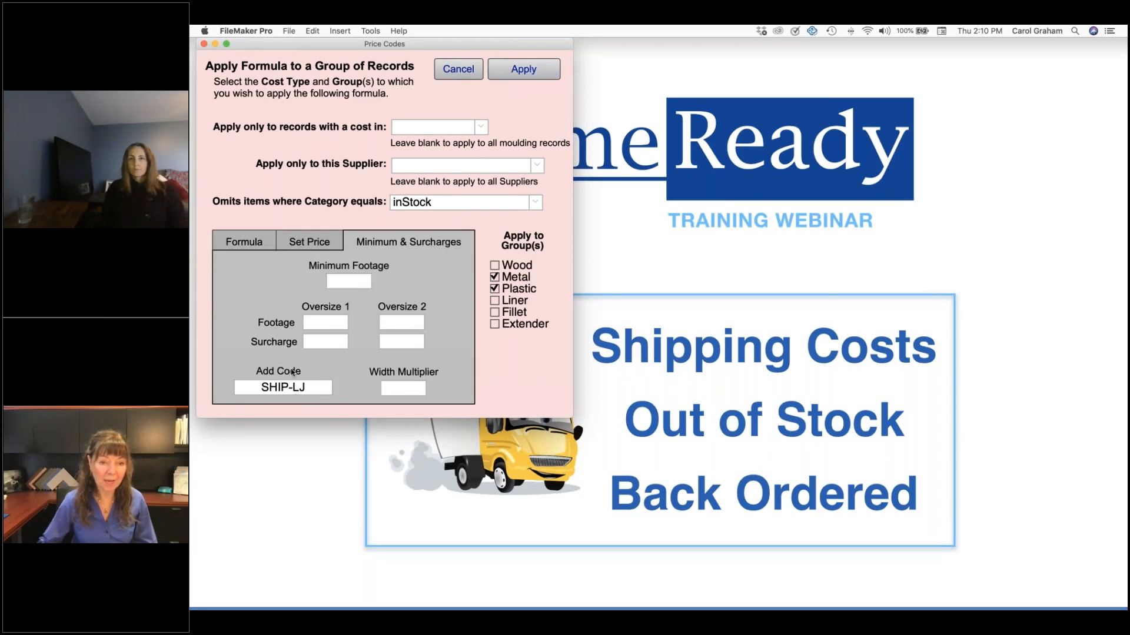
{"action": "left_click", "coordinate": [458, 69]}
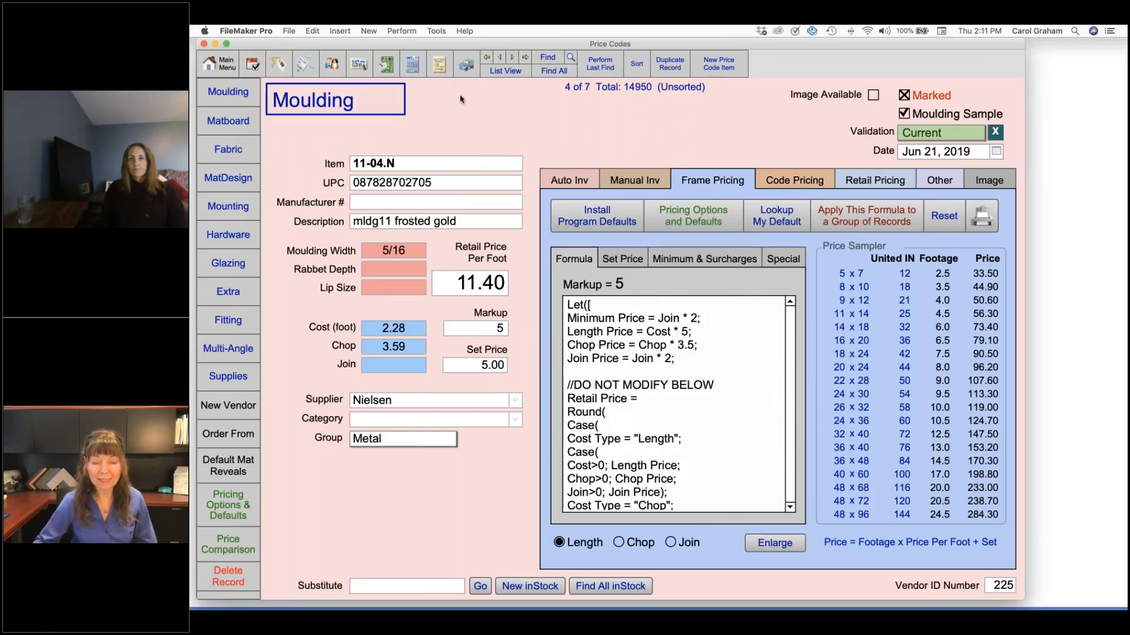
Go to the Shipping Costs work order and replace its Frame 1 moulding with 11-01.N
{"action": "left_click", "coordinate": [439, 67]}
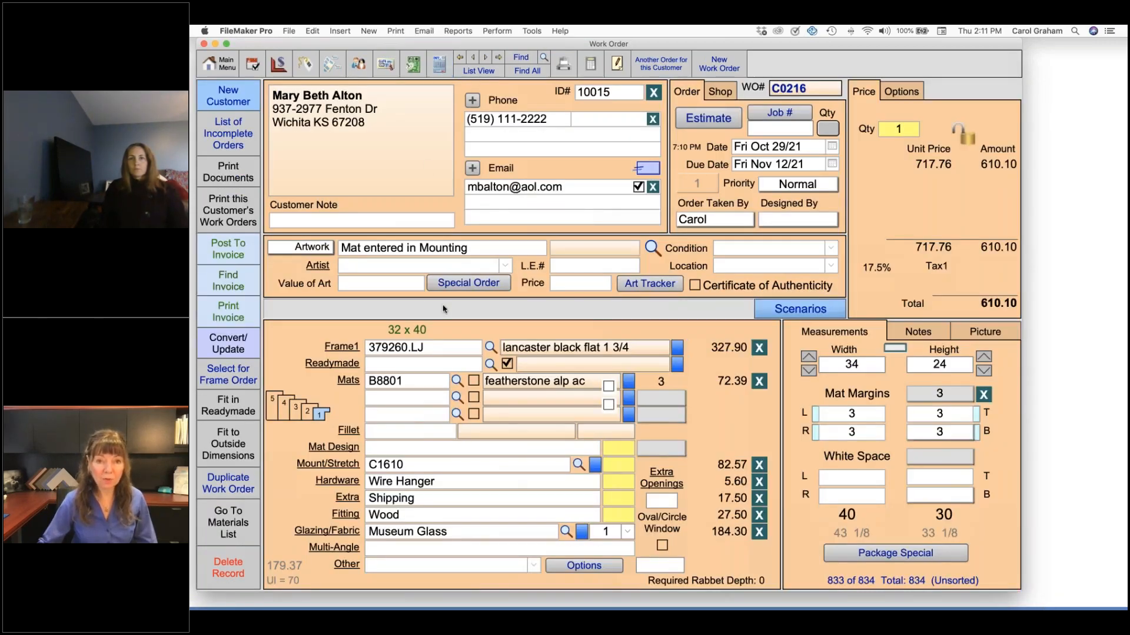
{"action": "left_click", "coordinate": [497, 57]}
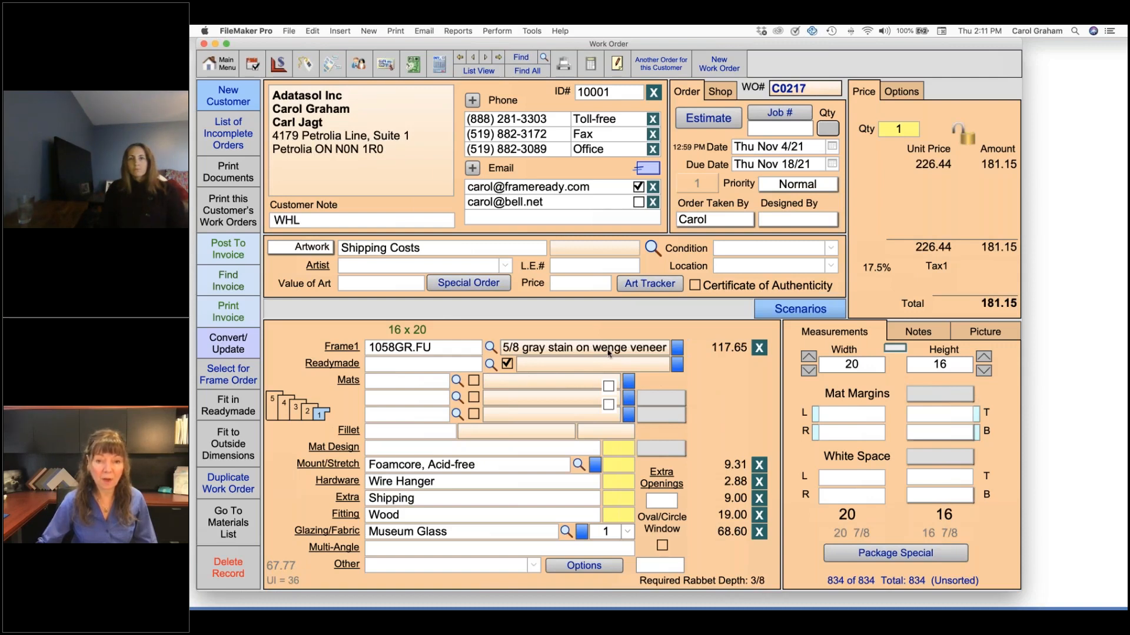
{"action": "left_click", "coordinate": [759, 349]}
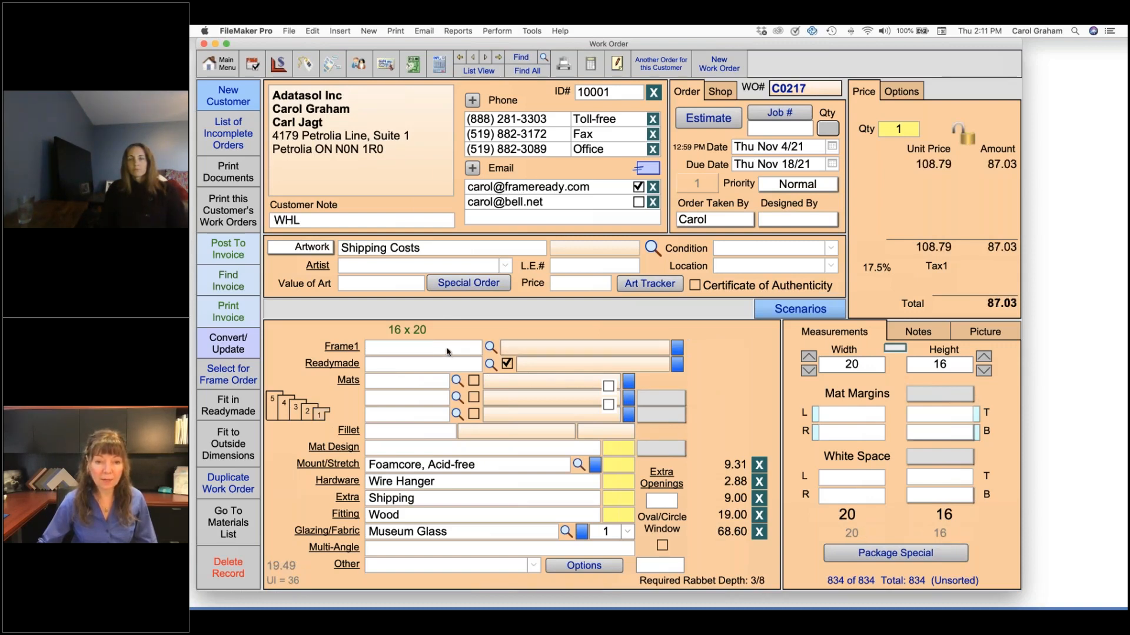
{"action": "type", "text": "11"}
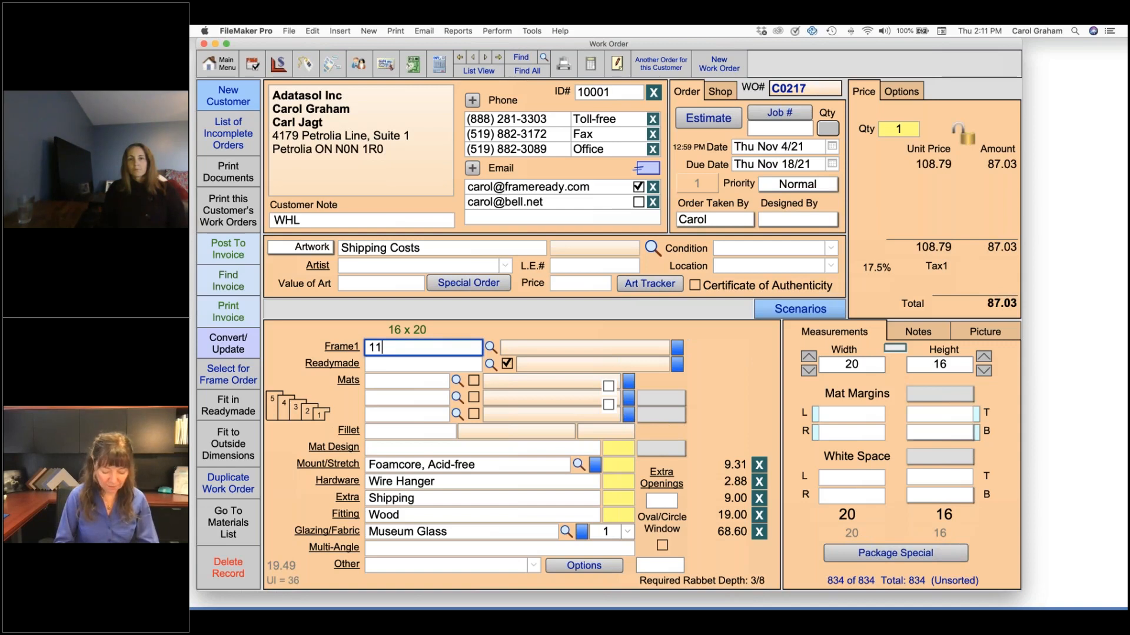
{"action": "type", "text": "-01.N"}
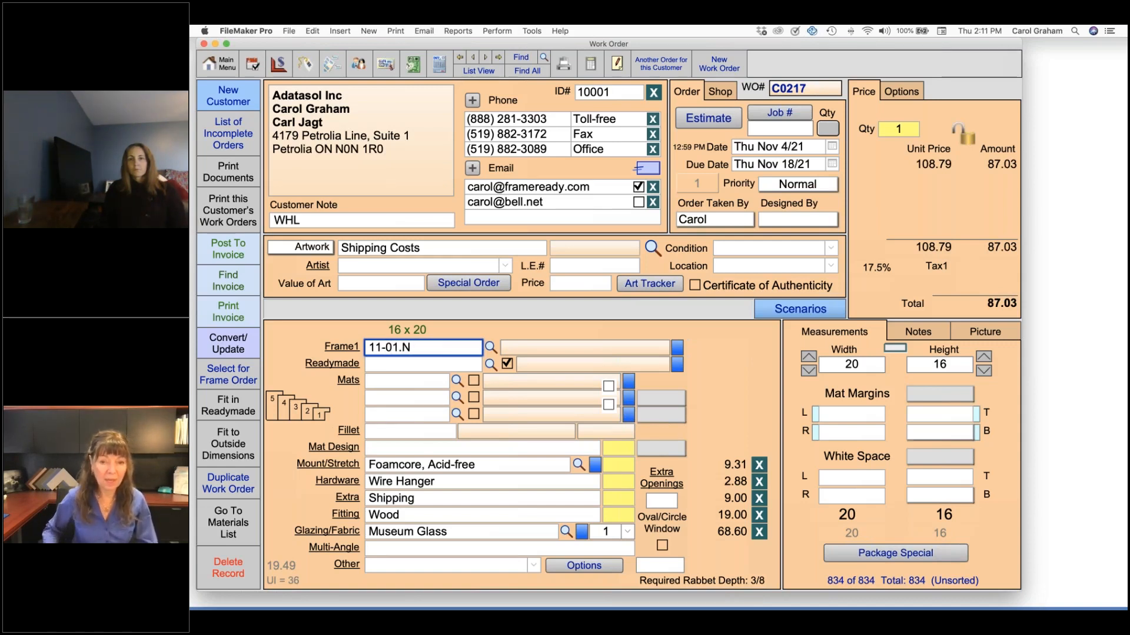
{"action": "key", "text": "Return"}
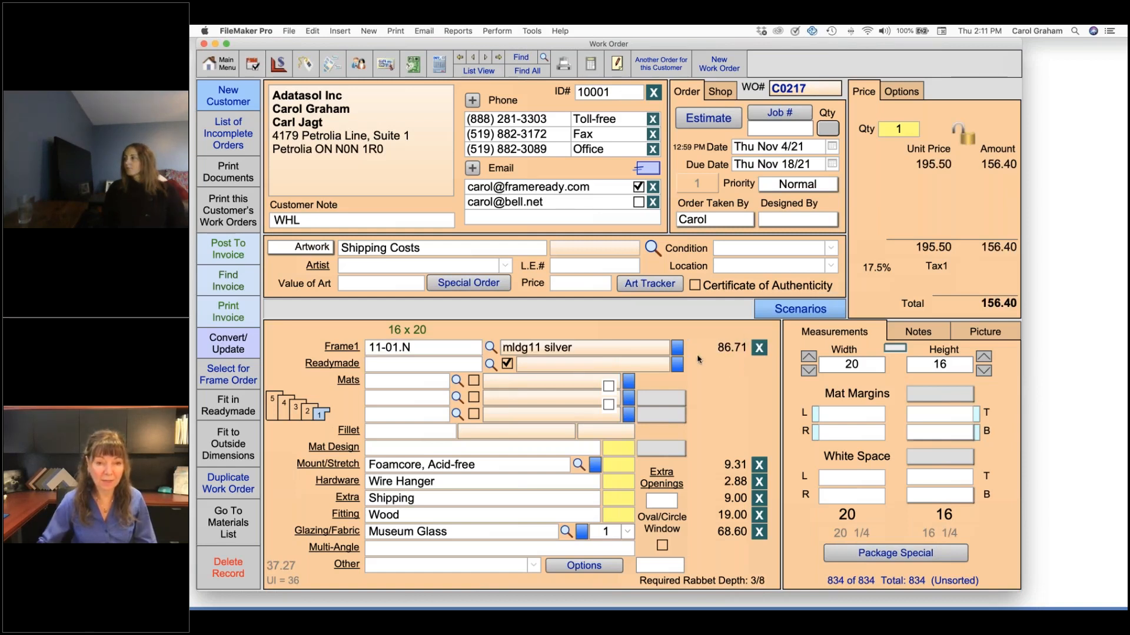
Change the Frame 1 moulding of the work order to 11-02.N
{"action": "left_click", "coordinate": [399, 351]}
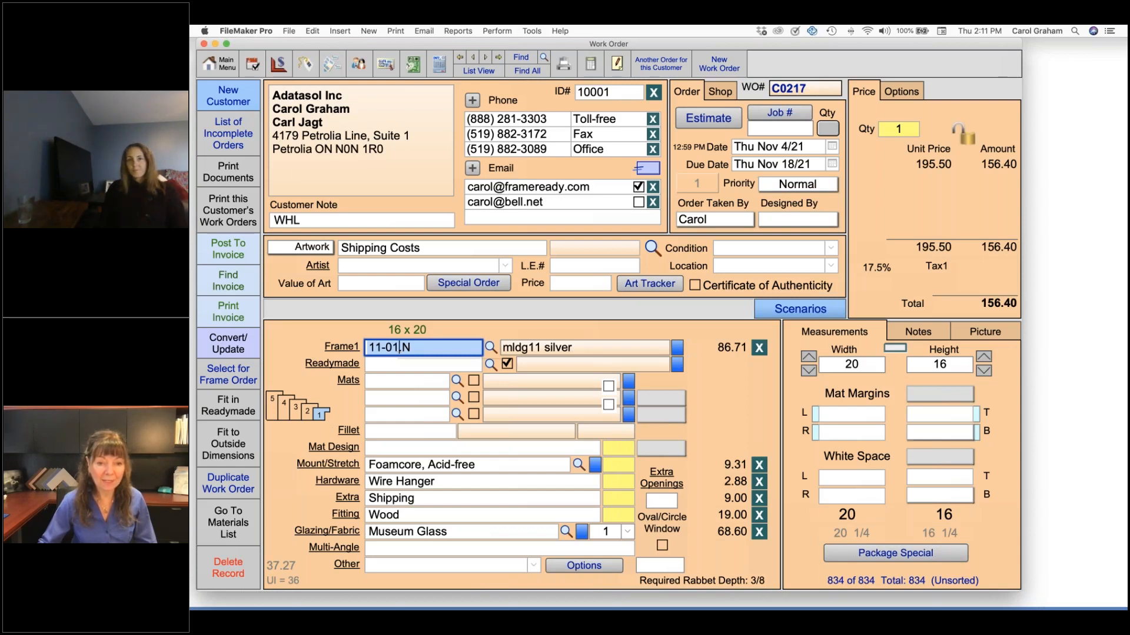
{"action": "key", "text": "Left"}
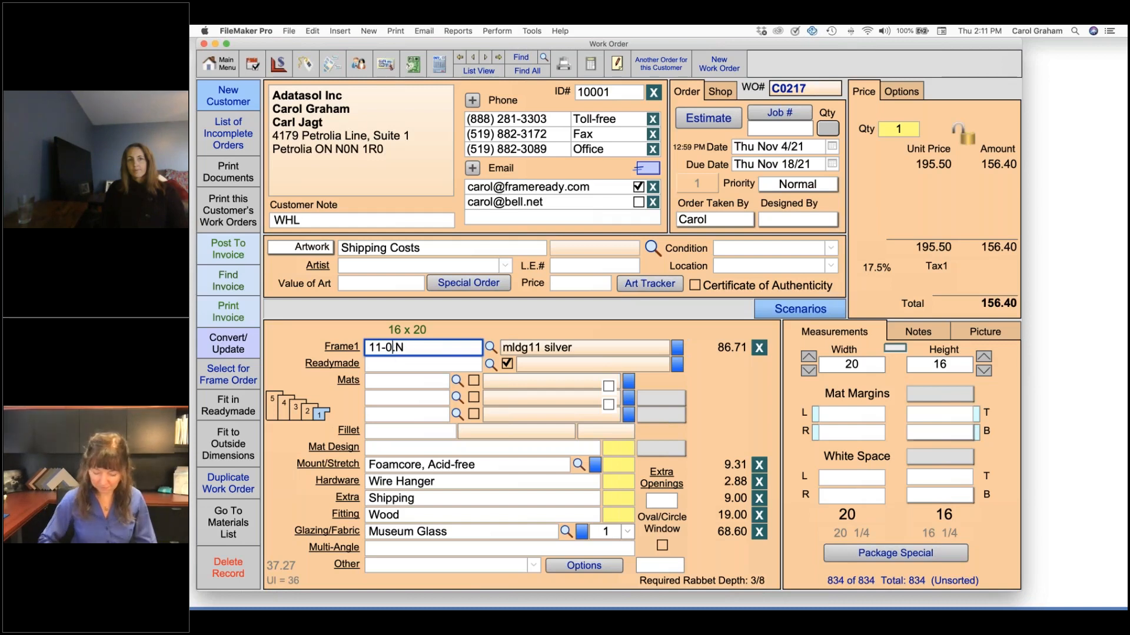
{"action": "key", "text": "BackSpace"}
{"action": "type", "text": "2"}
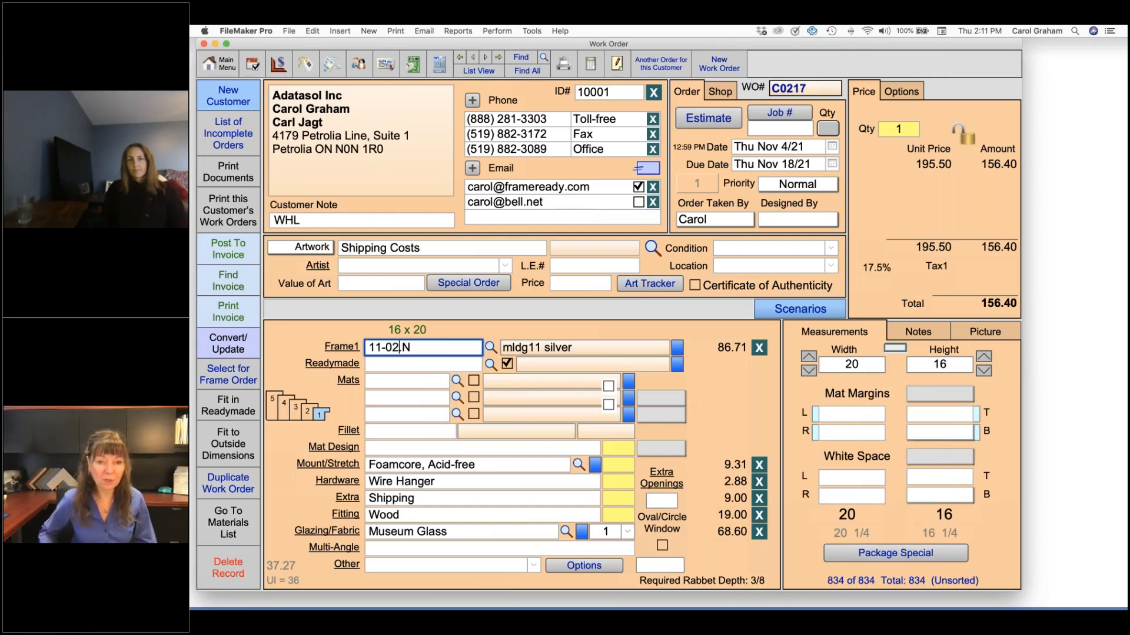
{"action": "key", "text": "Return"}
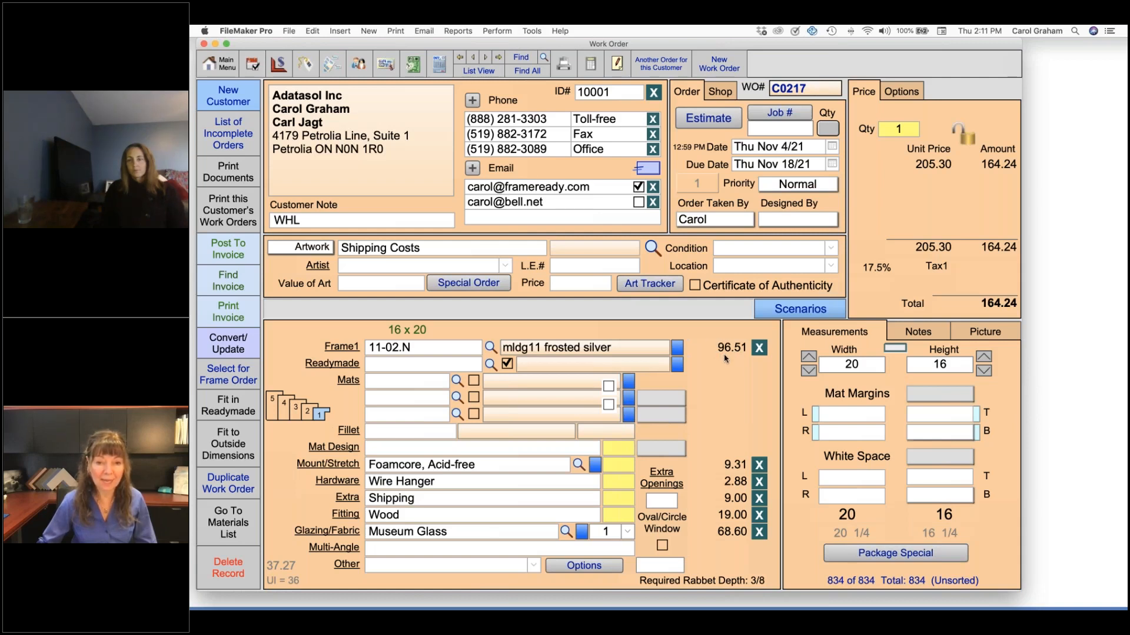
Change the moulding back to 11-01.N in the Frame 1 details and return to the work order
{"action": "left_click", "coordinate": [341, 347]}
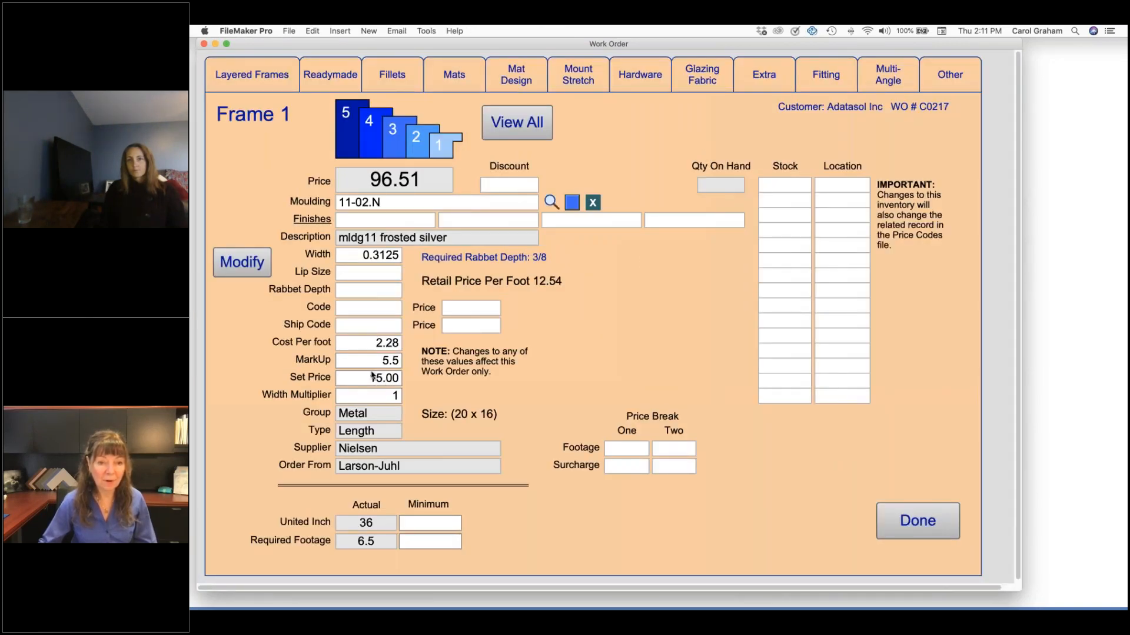
{"action": "left_click", "coordinate": [366, 204]}
{"action": "double_click", "coordinate": [367, 205]}
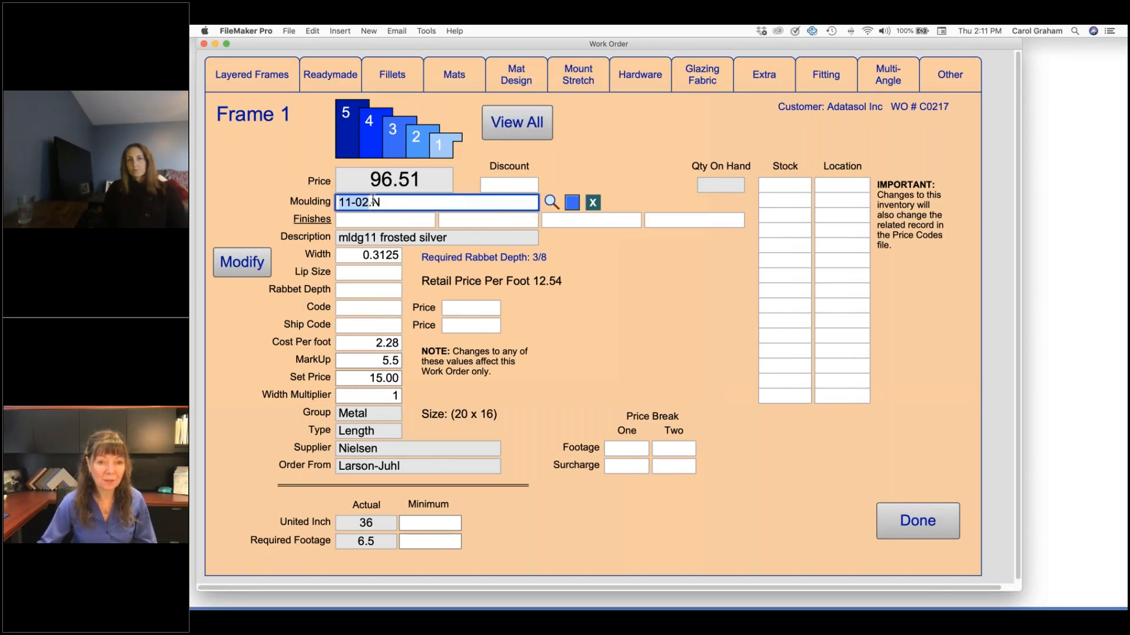
{"action": "left_click", "coordinate": [373, 200]}
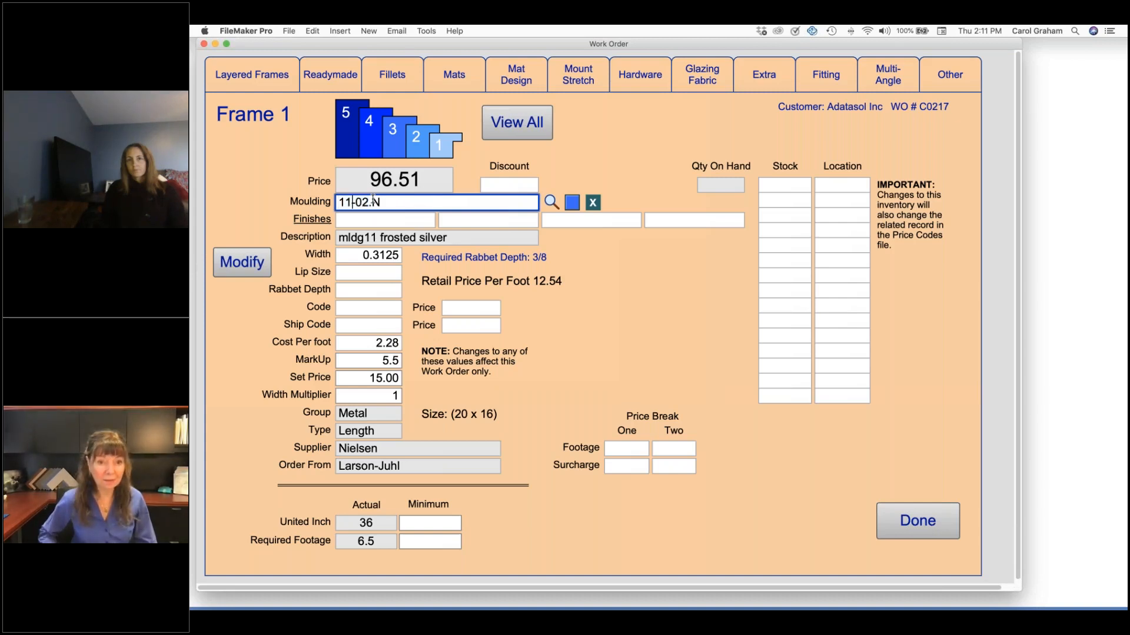
{"action": "key", "text": "BackSpace"}
{"action": "type", "text": "1"}
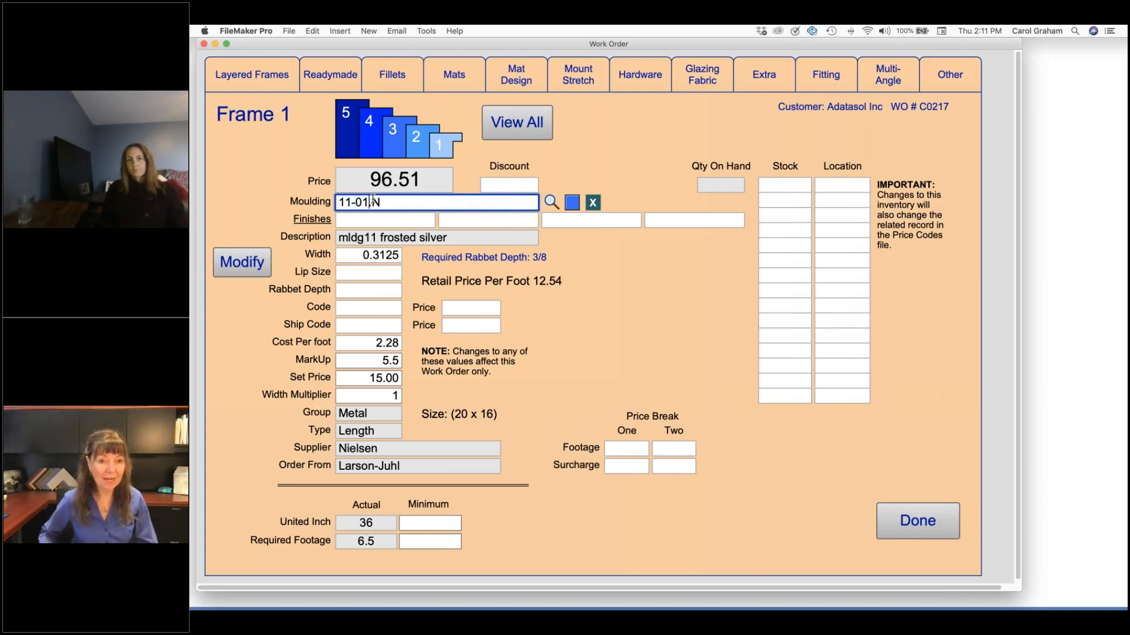
{"action": "key", "text": "Return"}
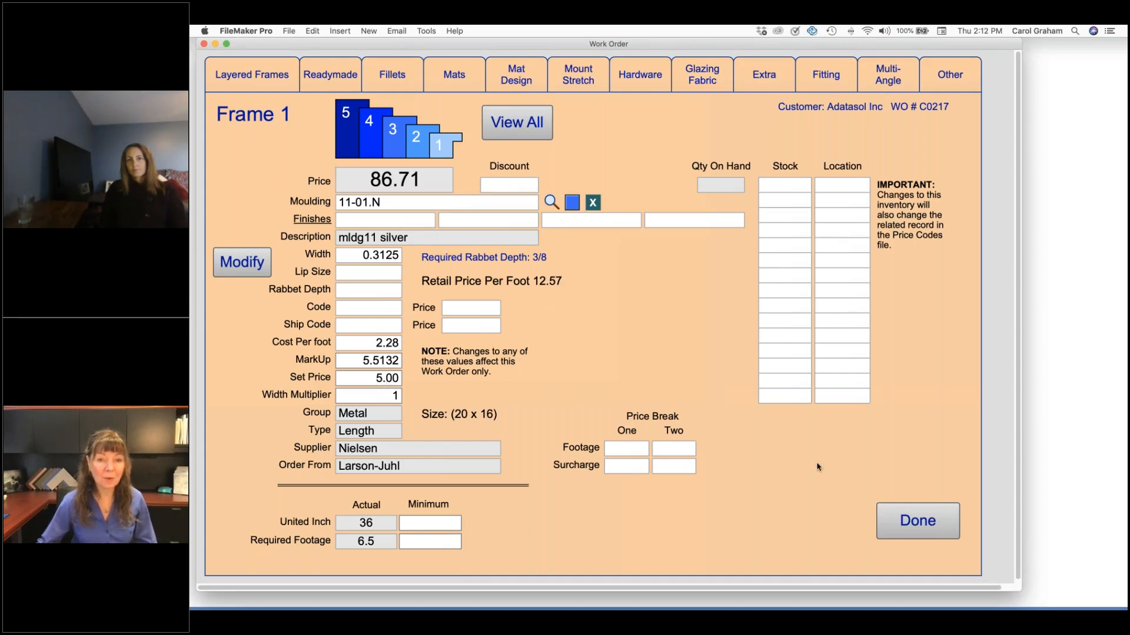
{"action": "left_click", "coordinate": [912, 523]}
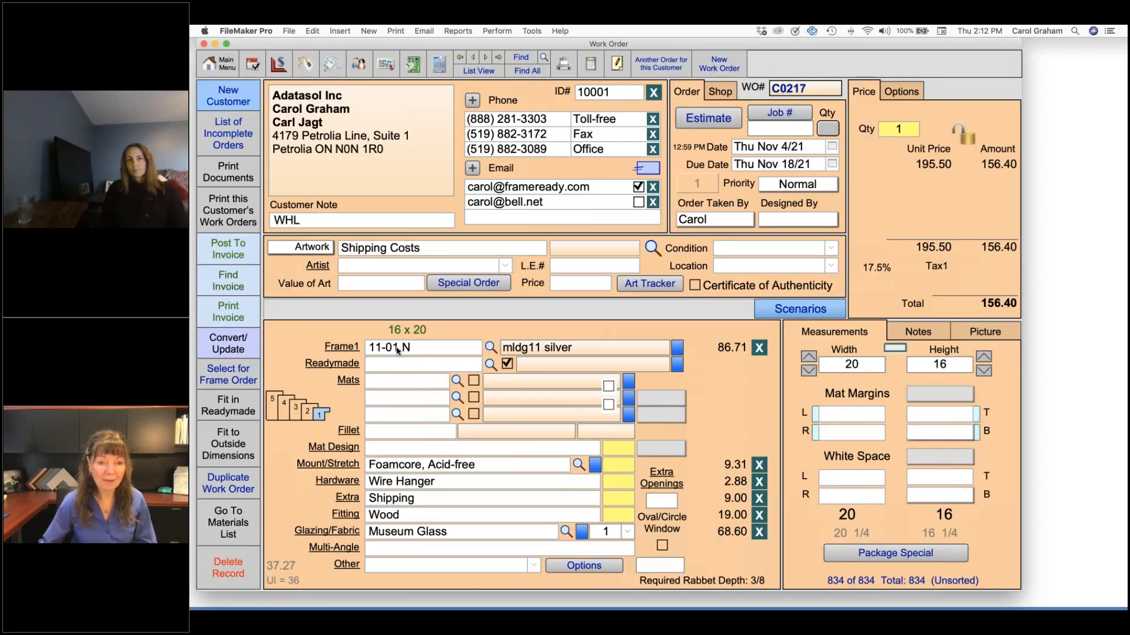
Change the Frame 1 moulding of the work order to 11-03.N
{"action": "left_click", "coordinate": [400, 349]}
{"action": "key", "text": "BackSpace"}
{"action": "type", "text": "3"}
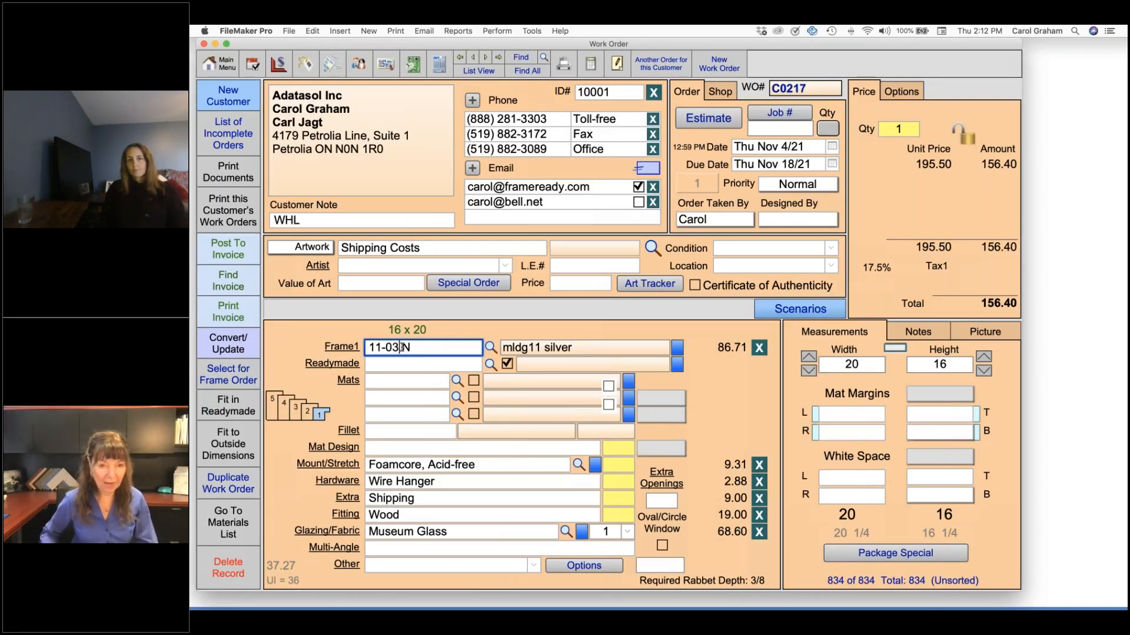
{"action": "key", "text": "Return"}
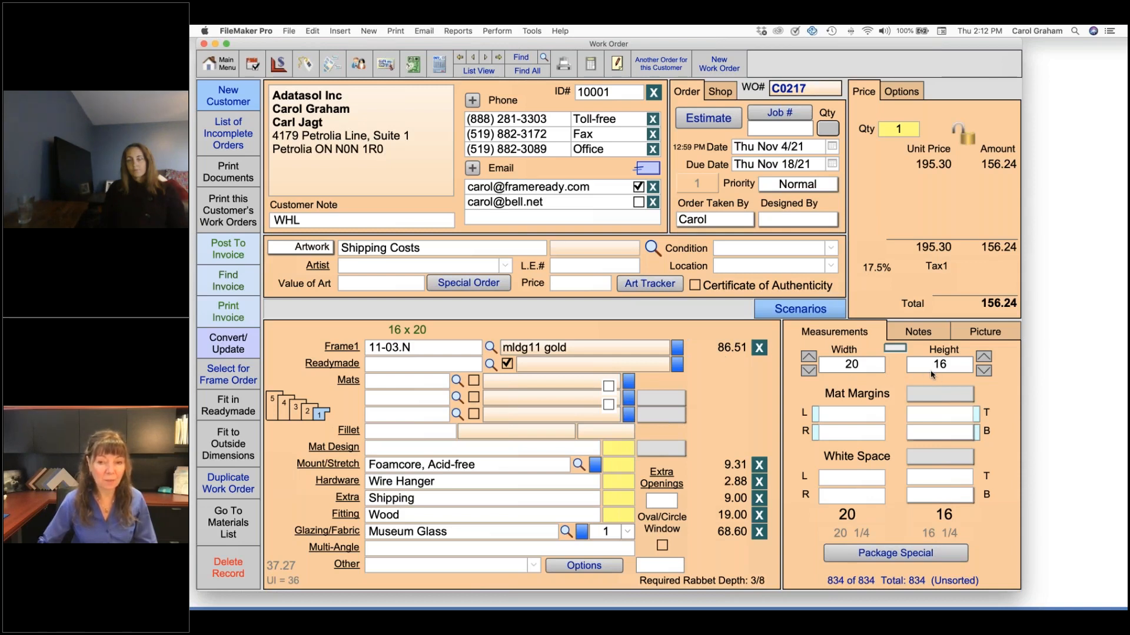
Set the work order's measurements to a width of 40 and a height of 30
{"action": "left_click", "coordinate": [851, 364]}
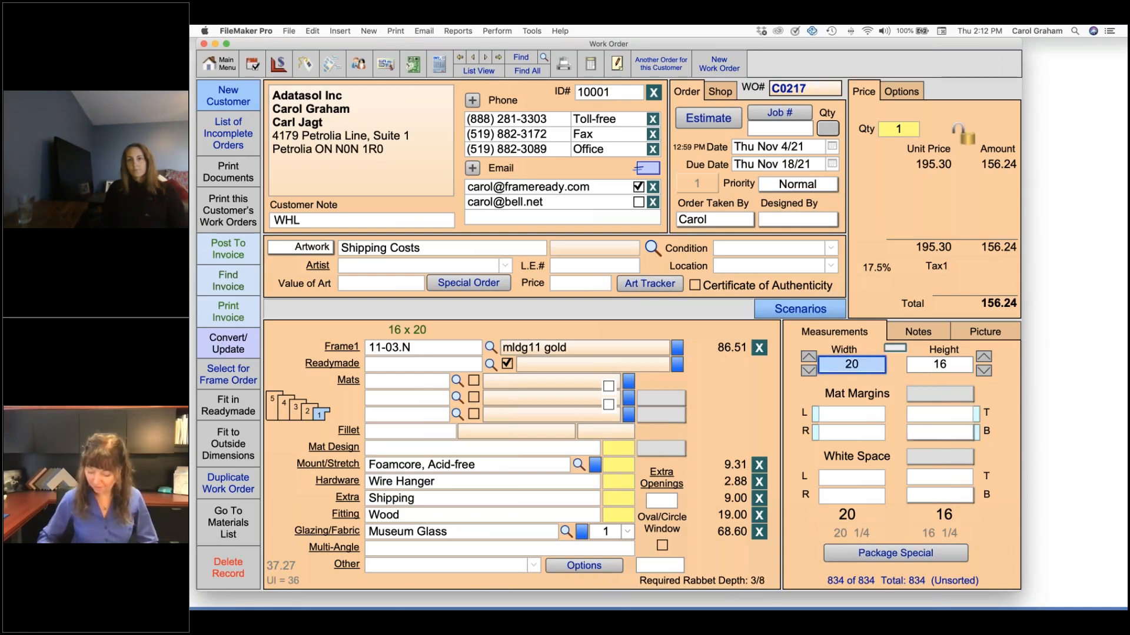
{"action": "type", "text": "40"}
{"action": "key", "text": "Tab"}
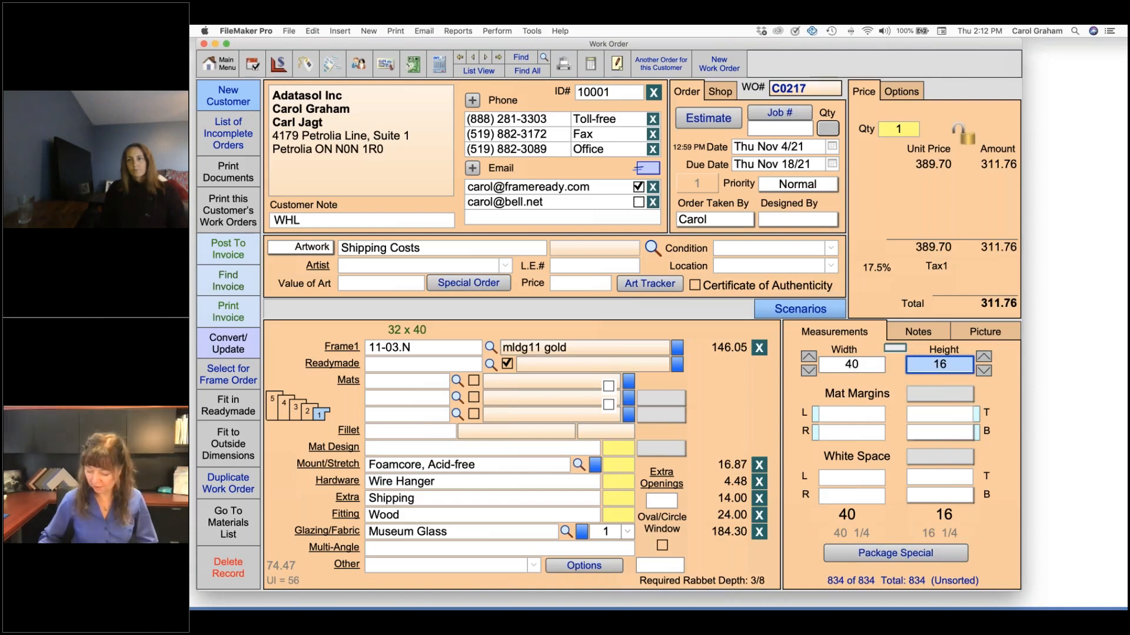
{"action": "type", "text": "30"}
{"action": "key", "text": "Tab"}
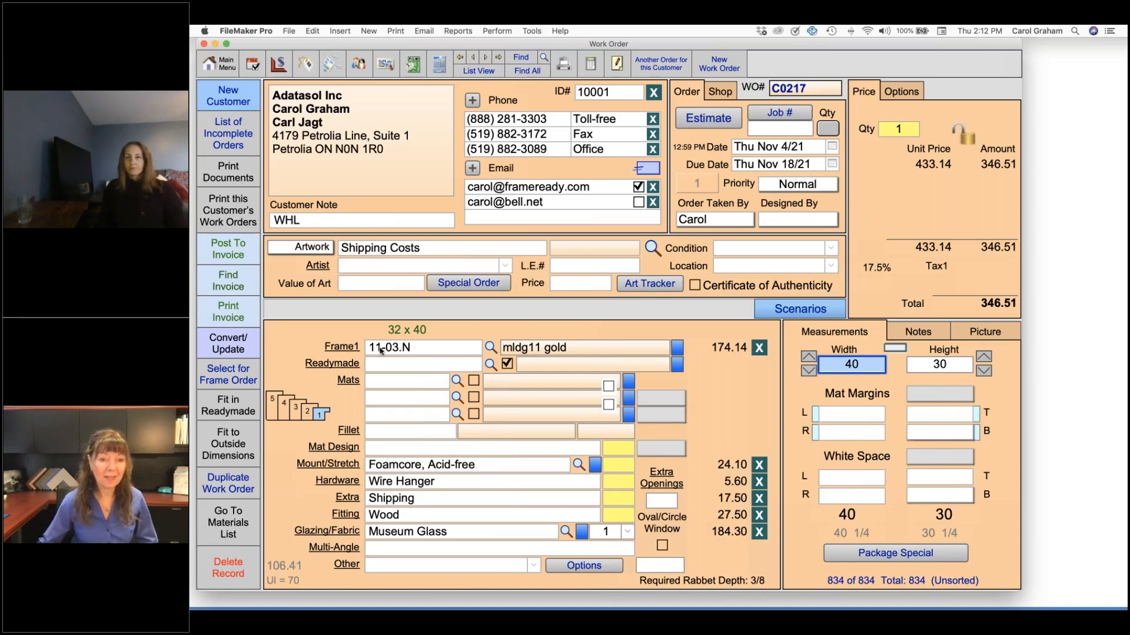
Open the Frame 1 details of the work order and clear the surcharge of price break one
{"action": "left_click", "coordinate": [348, 348]}
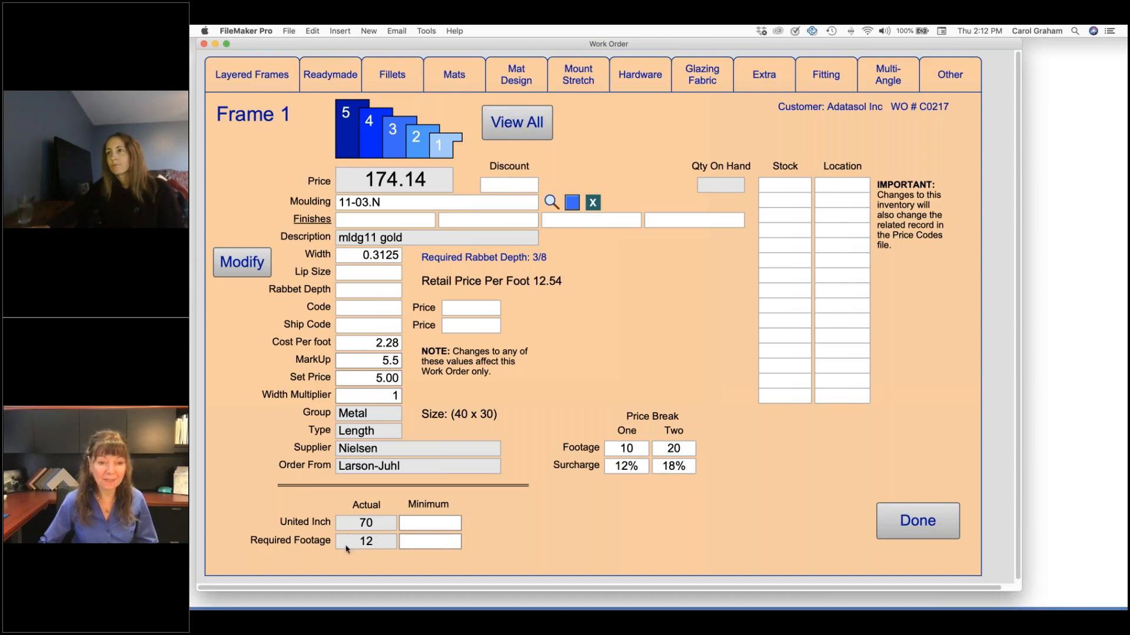
{"action": "left_click", "coordinate": [642, 469]}
{"action": "key", "text": "BackSpace"}
{"action": "key", "text": "BackSpace"}
{"action": "key", "text": "BackSpace"}
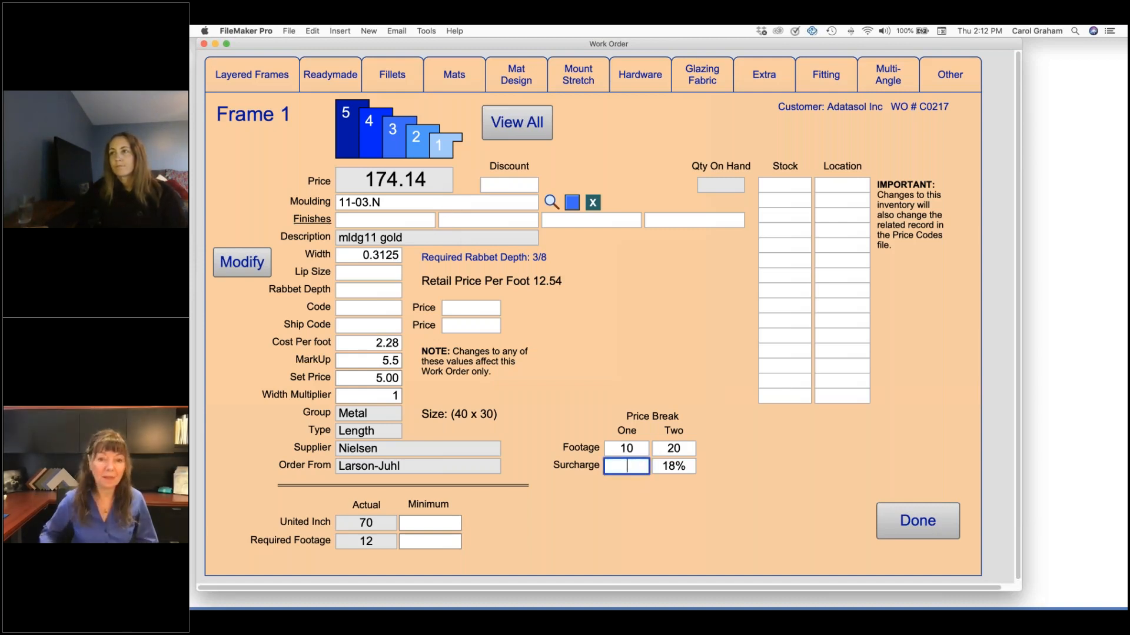
{"action": "key", "text": "Return"}
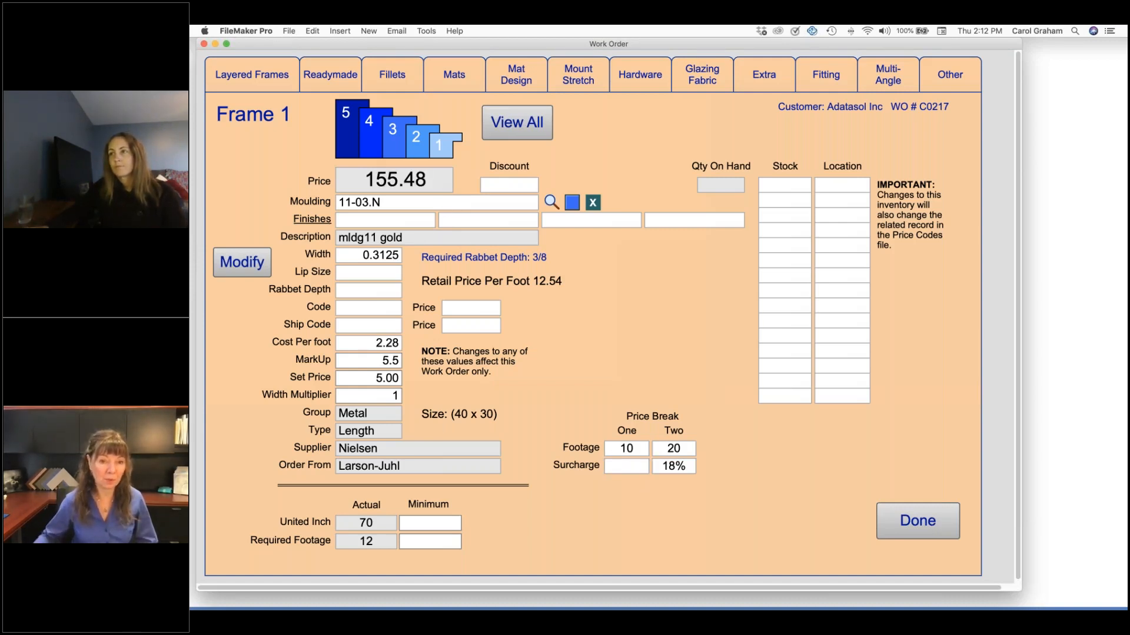
Set the surcharge of price break one to .12 in the Frame 1 details and return to the work order
{"action": "left_click", "coordinate": [635, 465]}
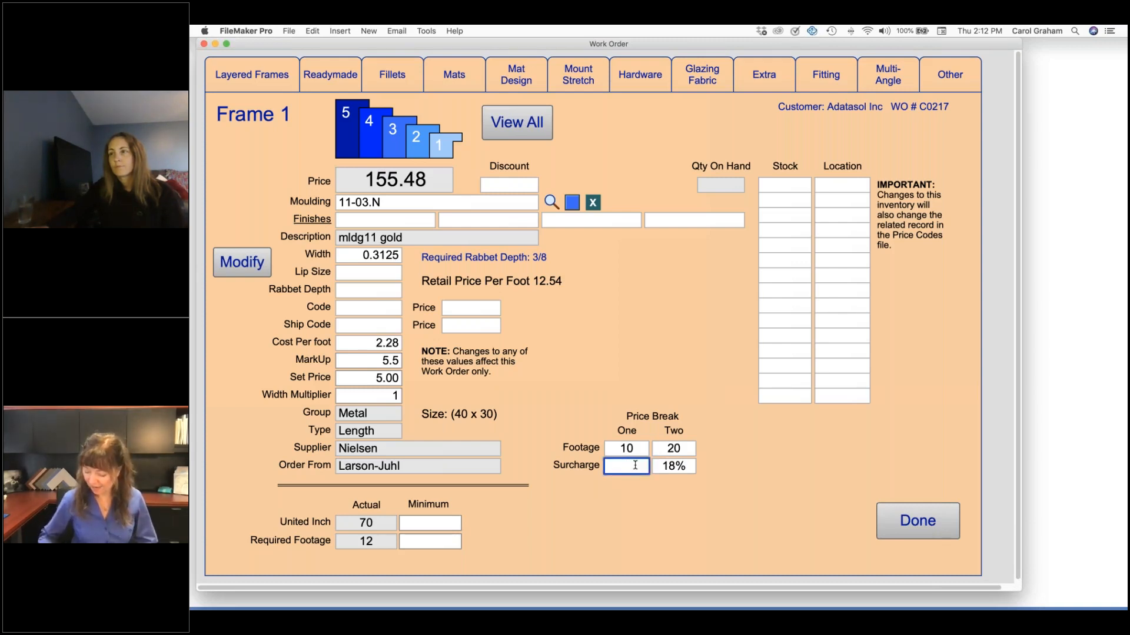
{"action": "type", "text": ".12"}
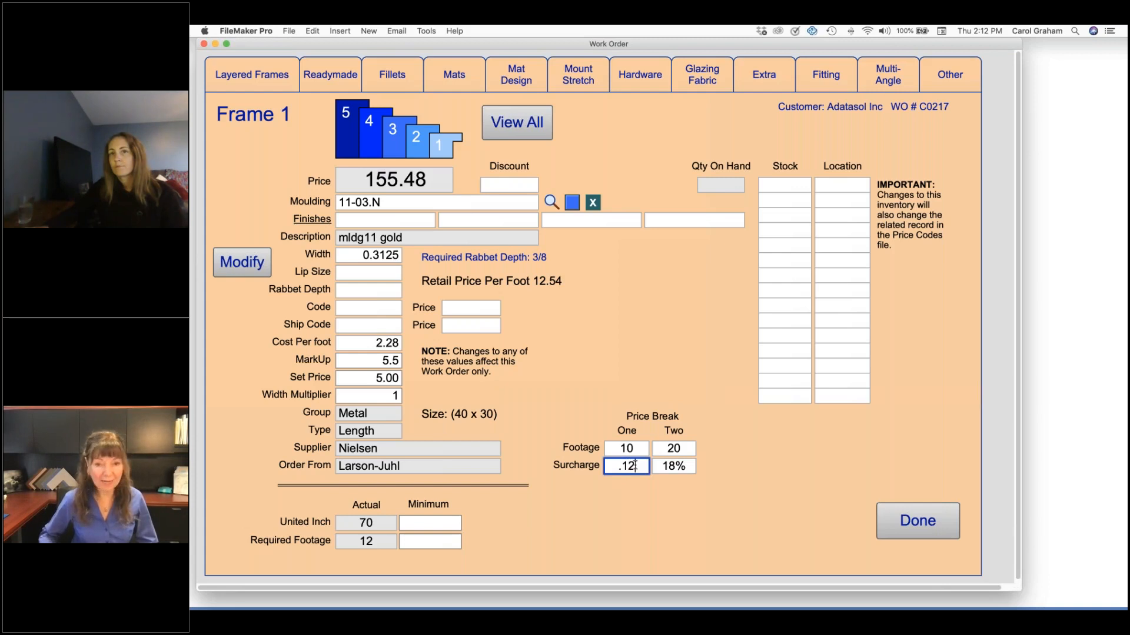
{"action": "key", "text": "Return"}
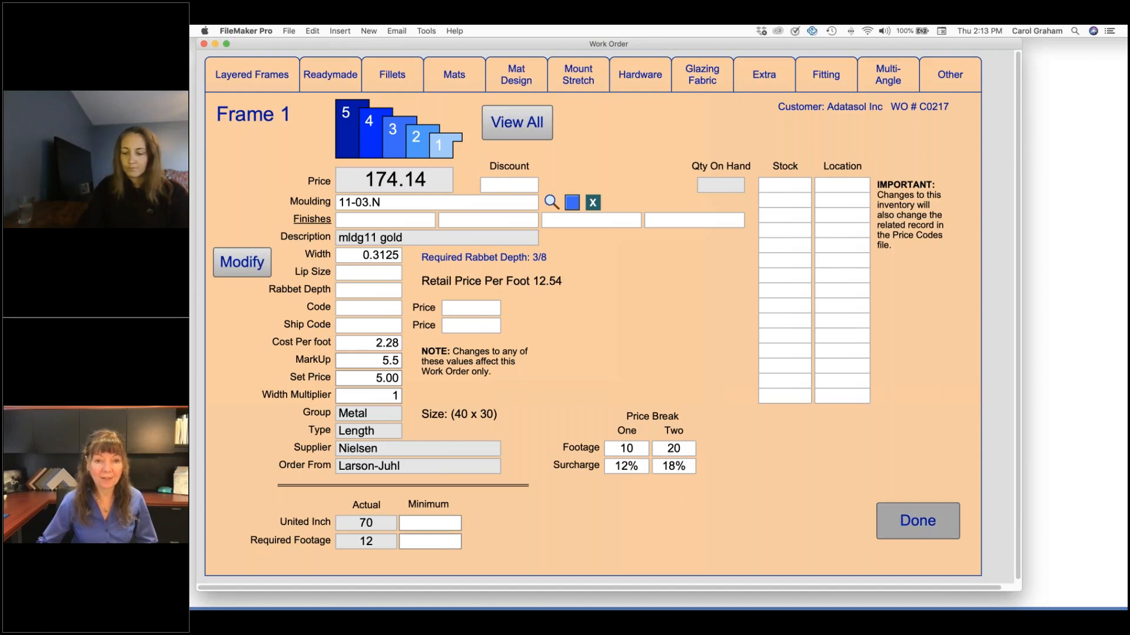
{"action": "left_click", "coordinate": [897, 520]}
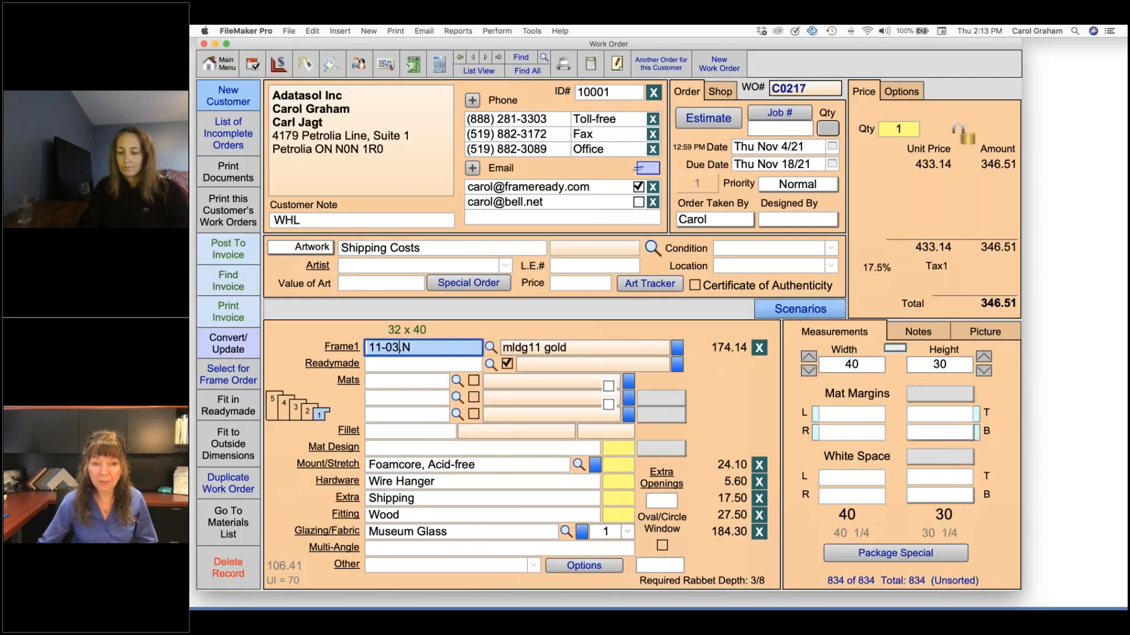
Change the Frame 1 moulding of the work order to 11-04.N
{"action": "double_click", "coordinate": [399, 349]}
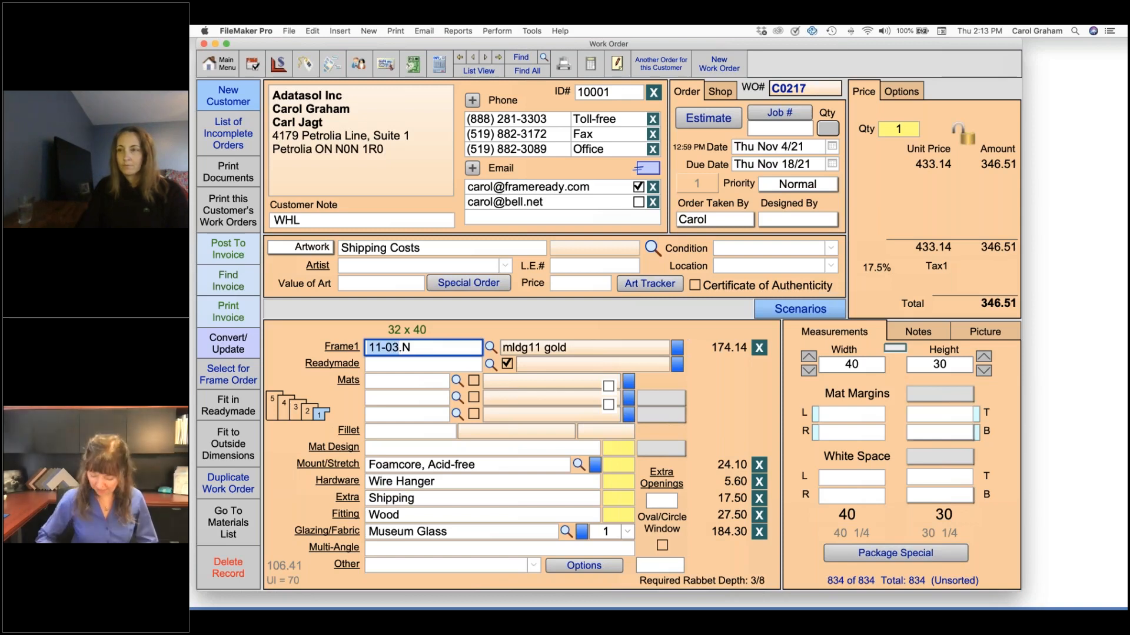
{"action": "type", "text": "11-04"}
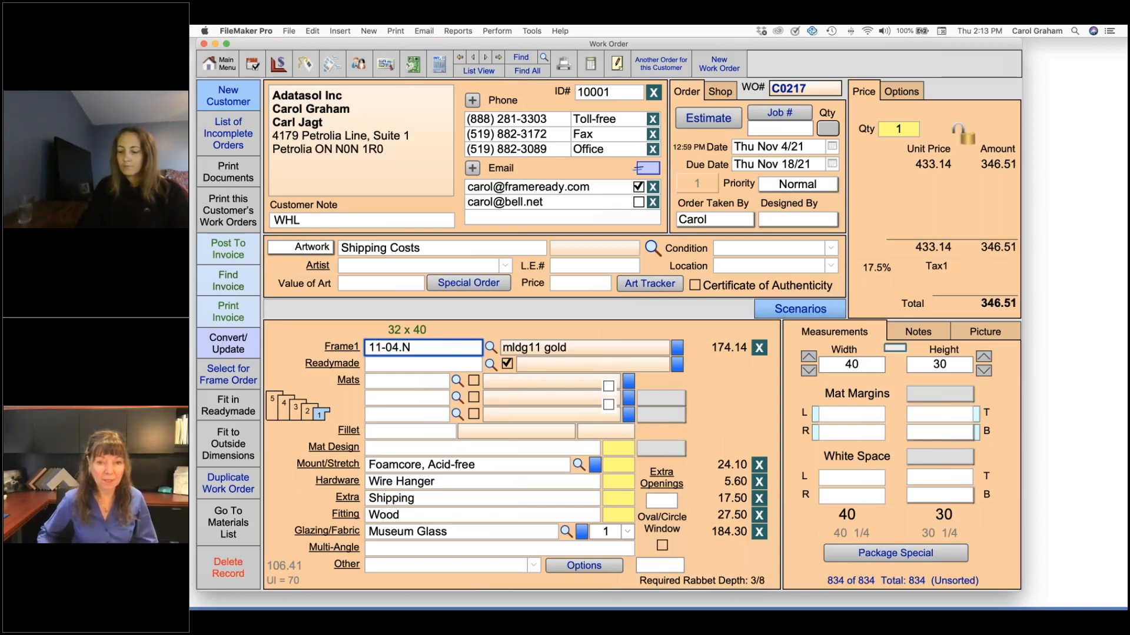
{"action": "key", "text": "Return"}
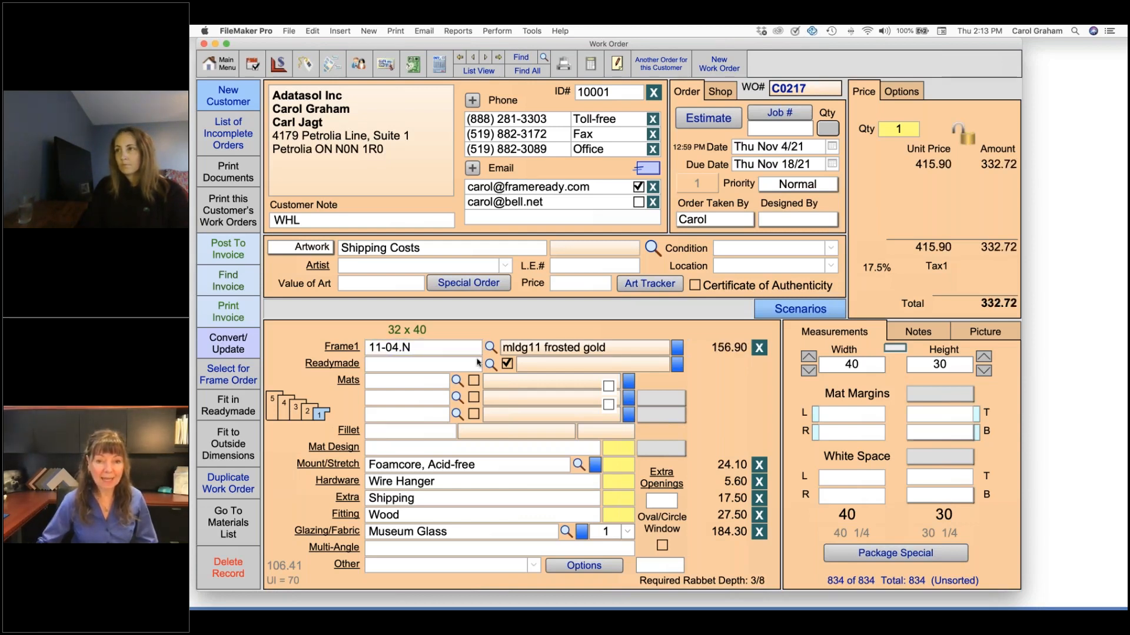
Set the measurements to a width of 20 and a height of 16, and check the ship code price in the Frame 1 details
{"action": "left_click", "coordinate": [869, 368]}
{"action": "type", "text": "20"}
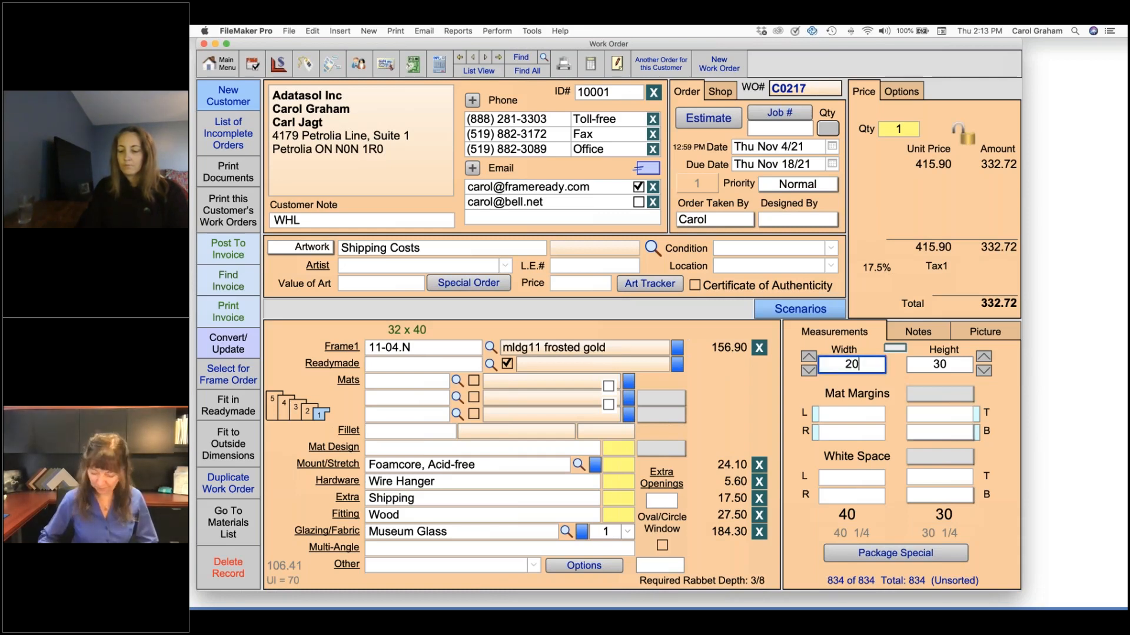
{"action": "key", "text": "Tab"}
{"action": "type", "text": "16"}
{"action": "key", "text": "Tab"}
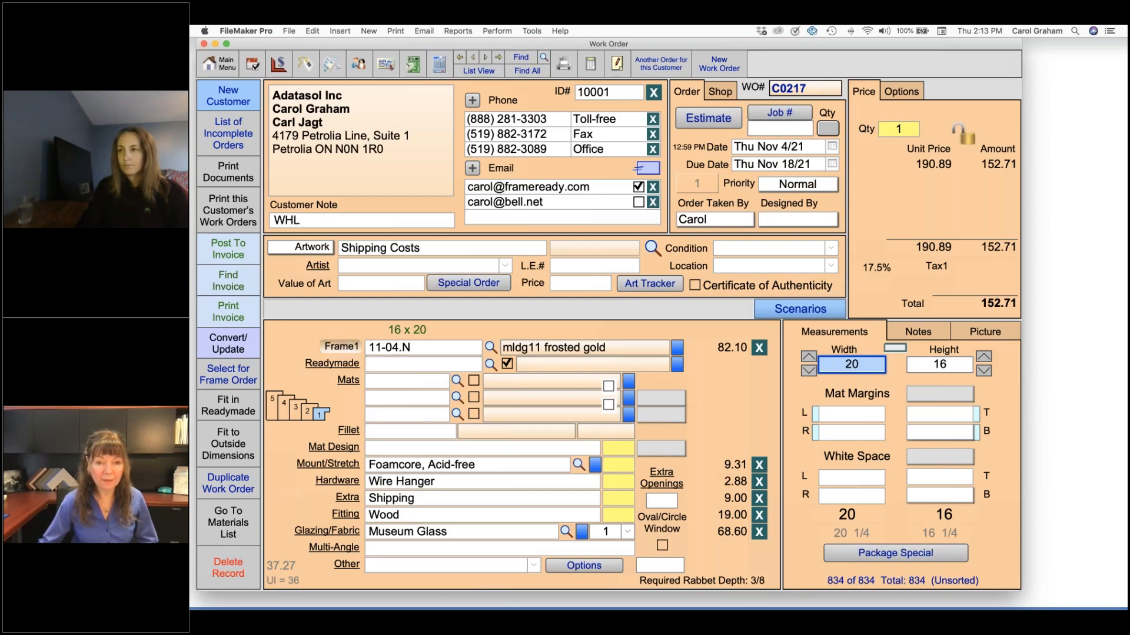
{"action": "left_click", "coordinate": [342, 347]}
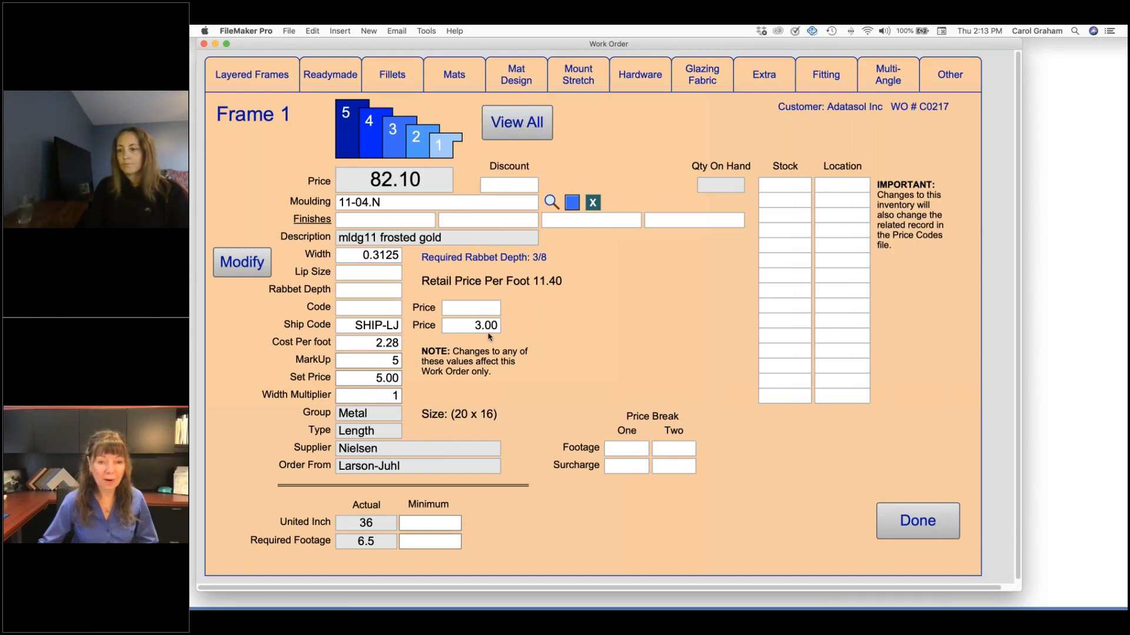
{"action": "left_click", "coordinate": [916, 524]}
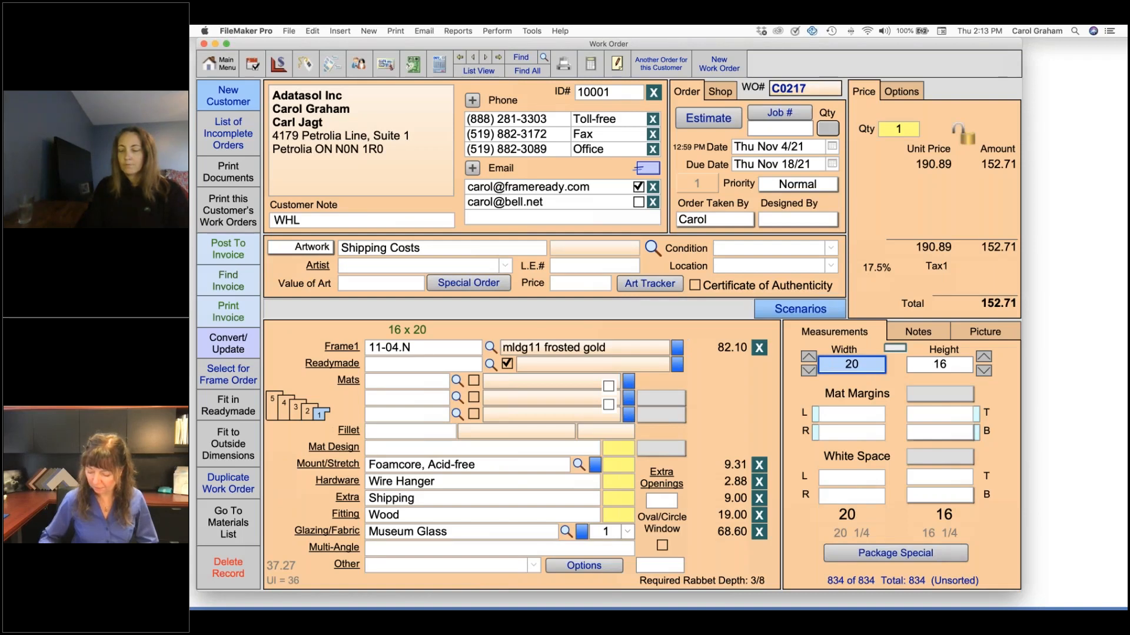
Set the measurements to a width of 24 and a height of 20, and check the ship code price in the Frame 1 details
{"action": "type", "text": "24"}
{"action": "key", "text": "Tab"}
{"action": "type", "text": "20"}
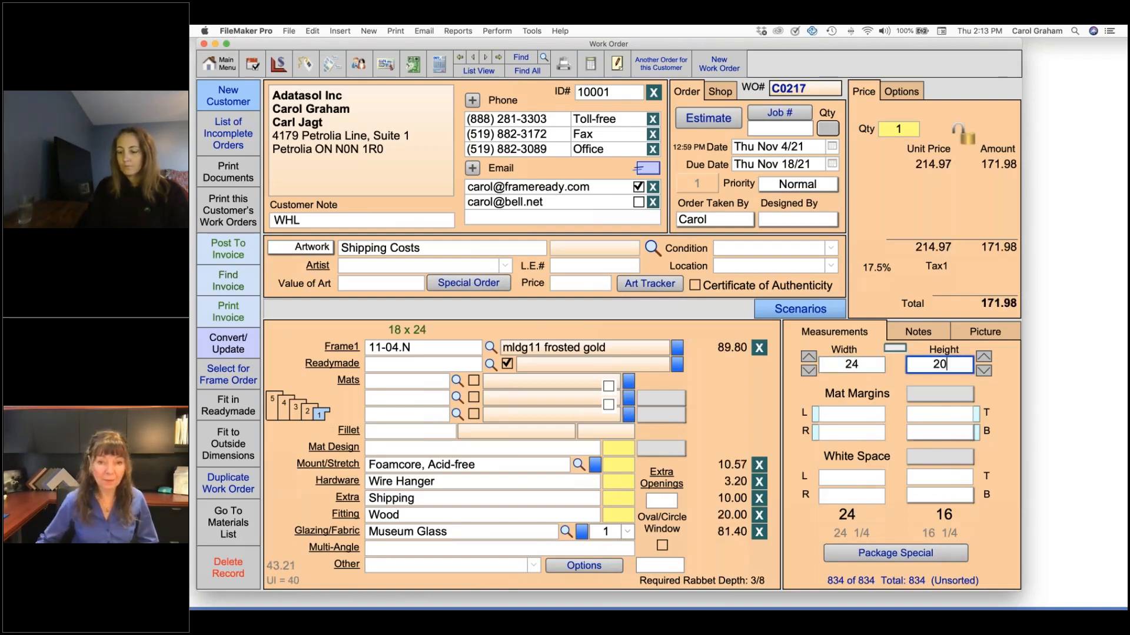
{"action": "key", "text": "Tab"}
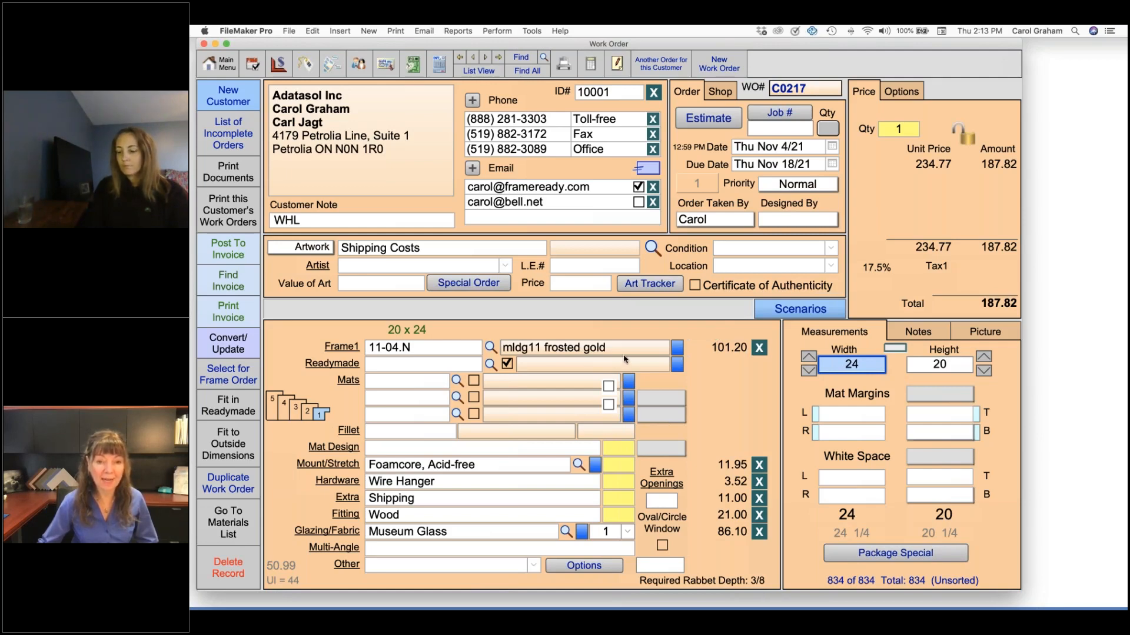
{"action": "left_click", "coordinate": [340, 346]}
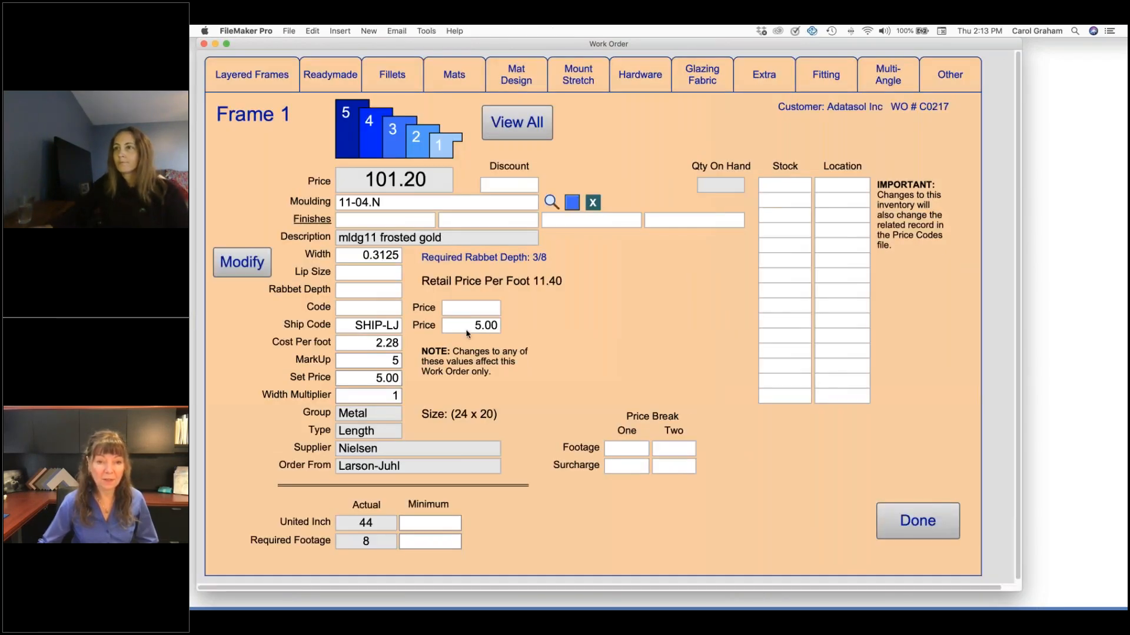
{"action": "left_click", "coordinate": [892, 519]}
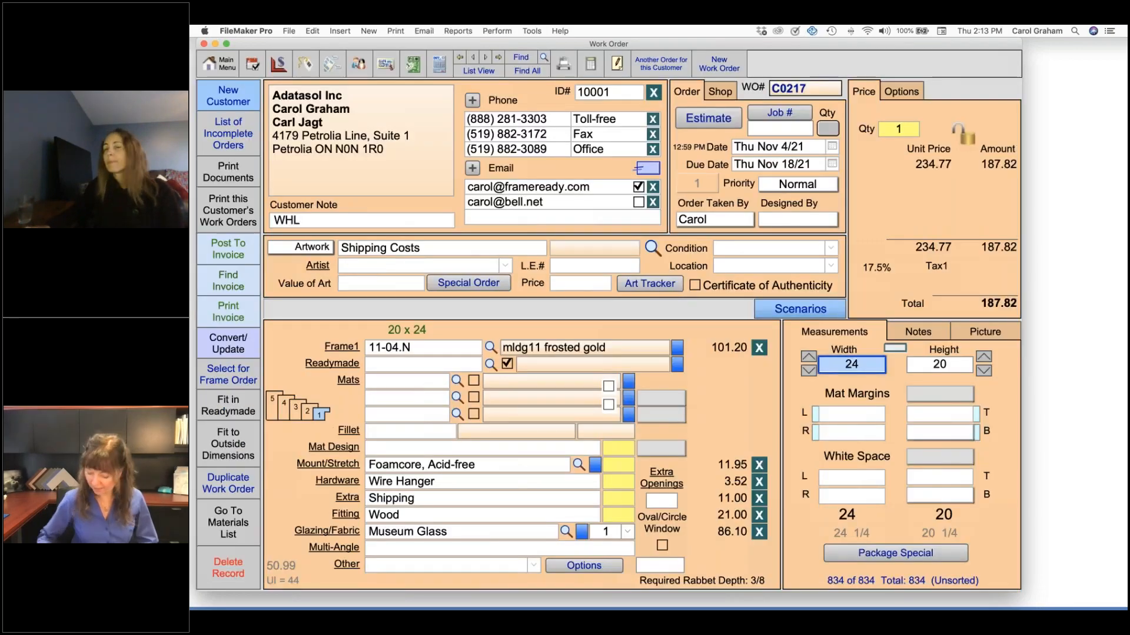
Set the work order's measurements back to a width of 40 and a height of 30
{"action": "type", "text": "30"}
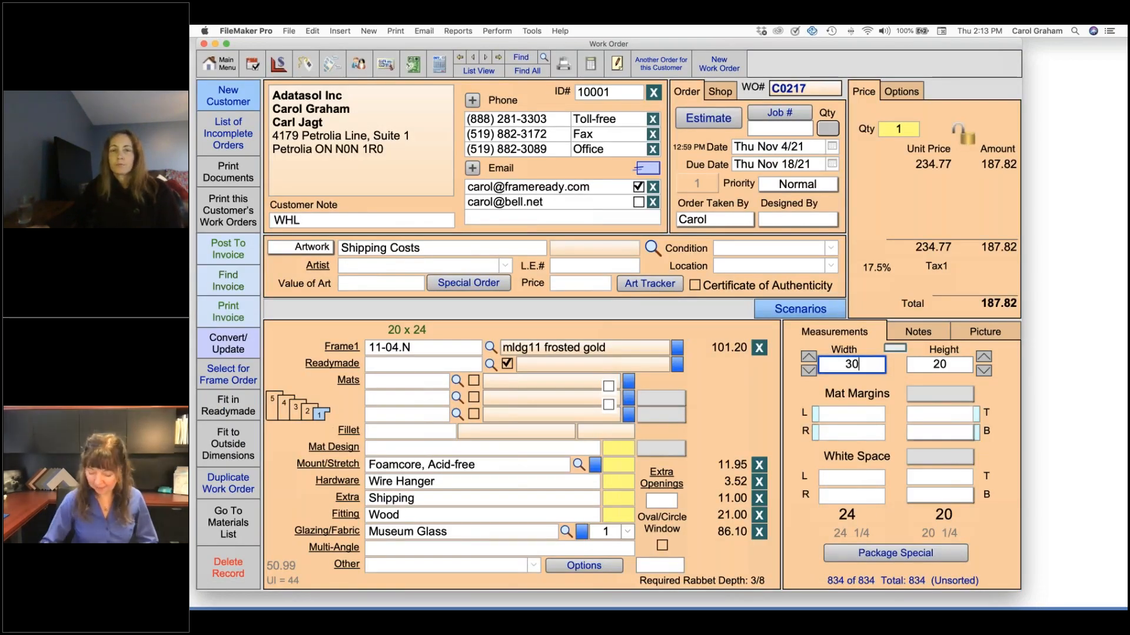
{"action": "key", "text": "BackSpace"}
{"action": "type", "text": "40"}
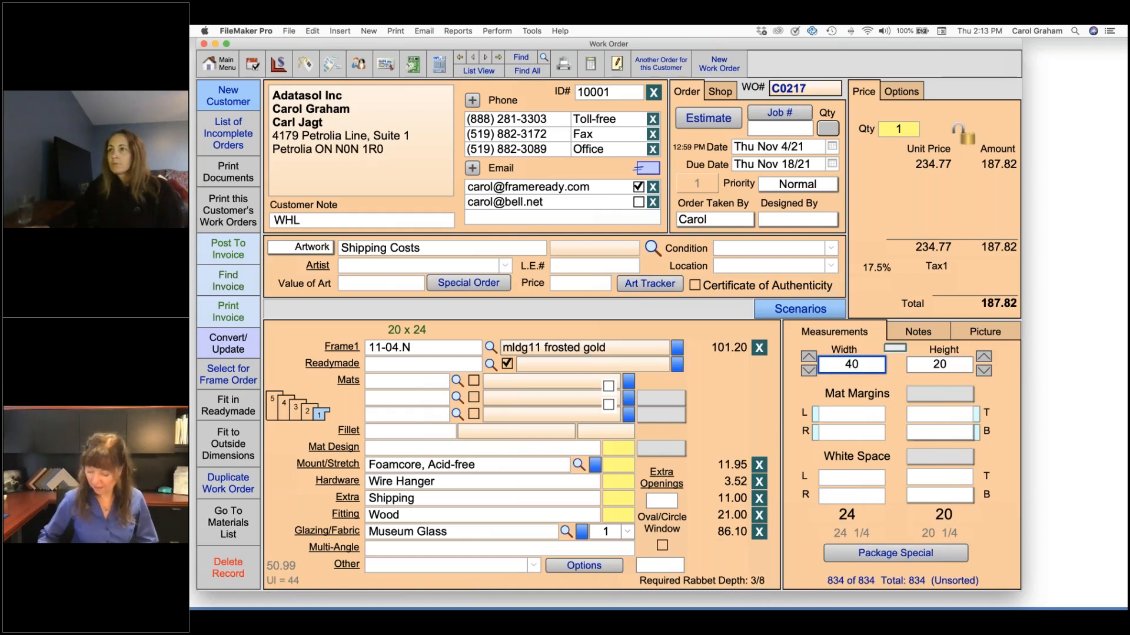
{"action": "key", "text": "Tab"}
{"action": "type", "text": "30"}
{"action": "key", "text": "Tab"}
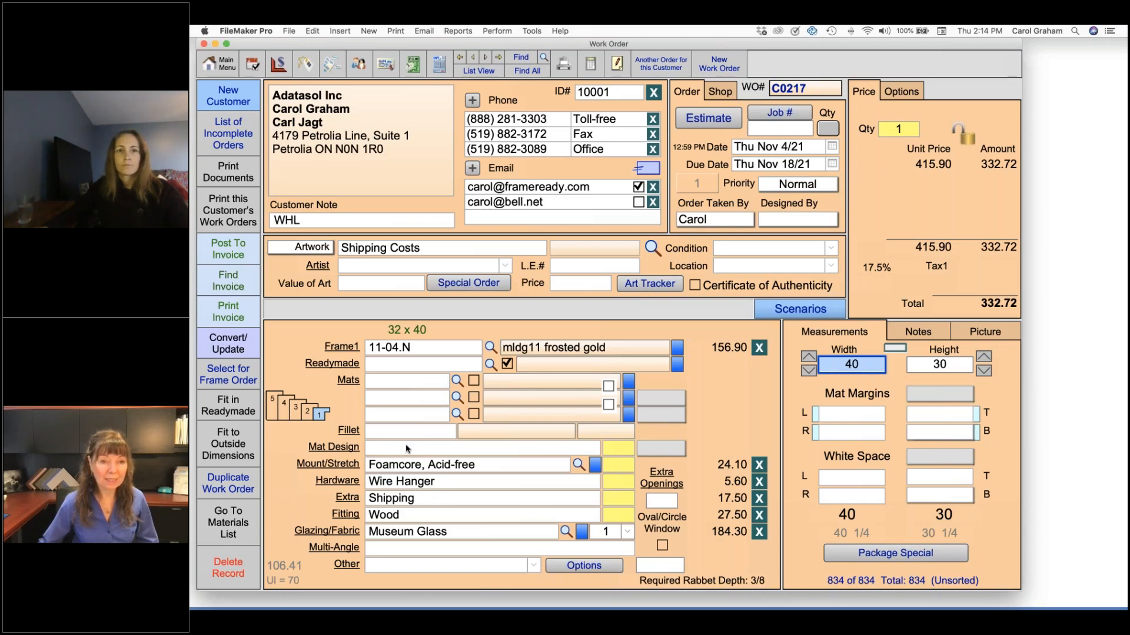
Create a new price code item in the Extra group named Shipping01 and open its extra pricing settings
{"action": "left_click", "coordinate": [280, 66]}
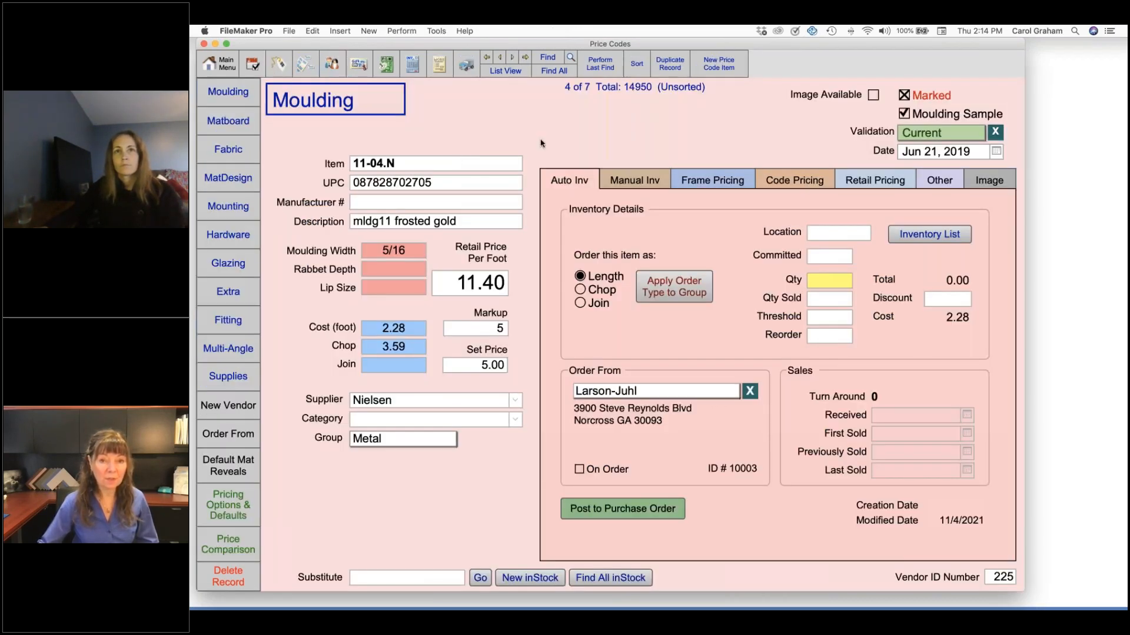
{"action": "left_click", "coordinate": [719, 67]}
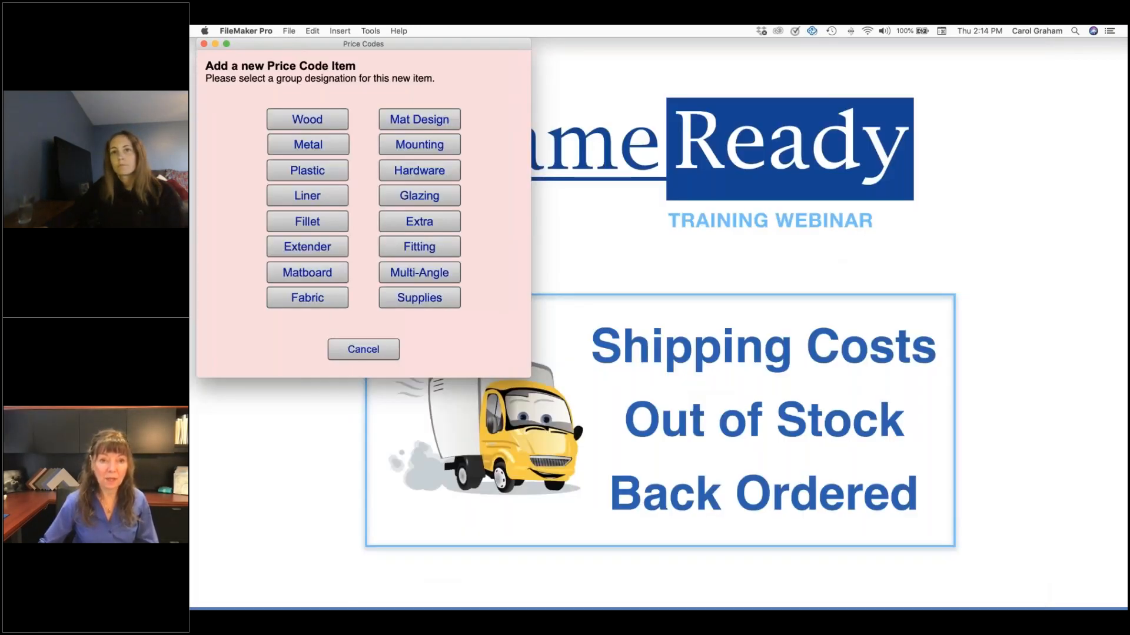
{"action": "left_click", "coordinate": [450, 221]}
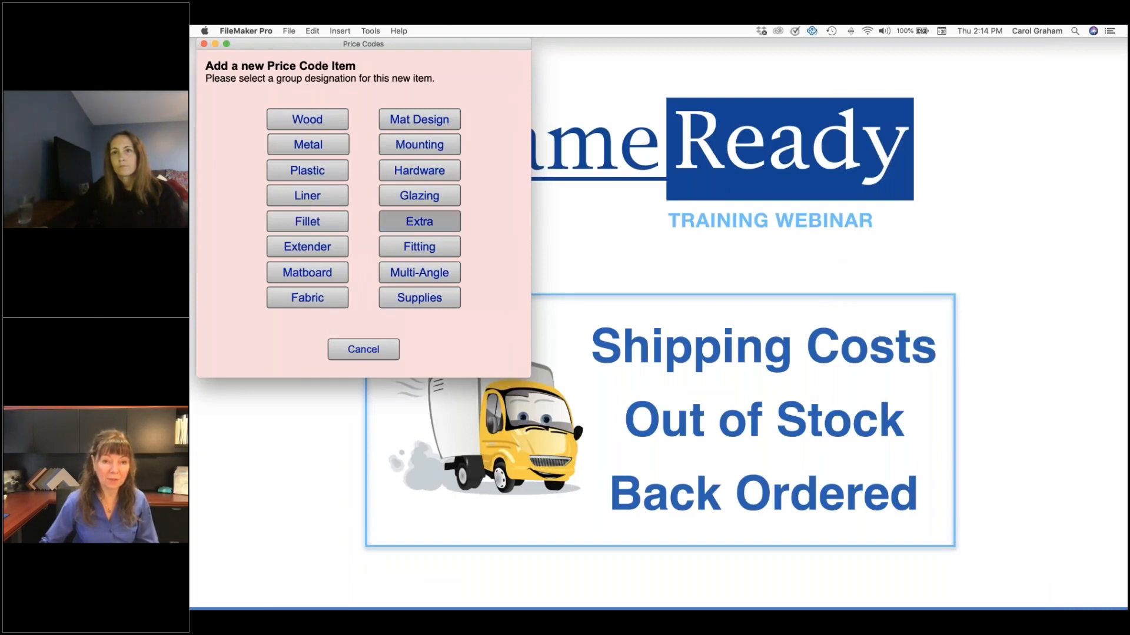
{"action": "type", "text": "Ship"}
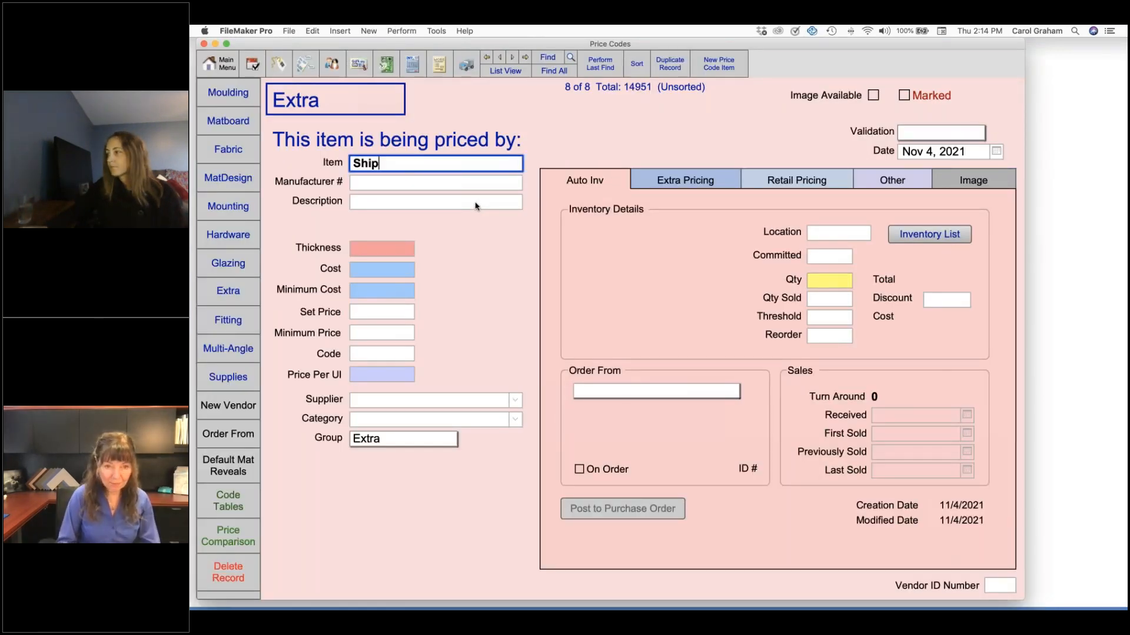
{"action": "type", "text": "ping01"}
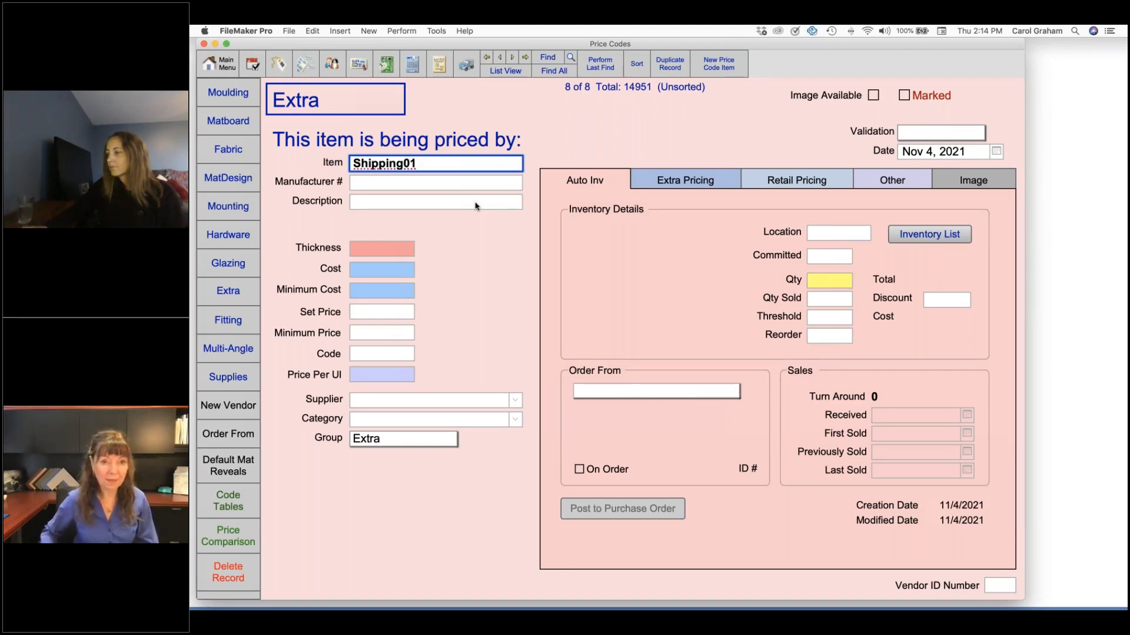
{"action": "key", "text": "Return"}
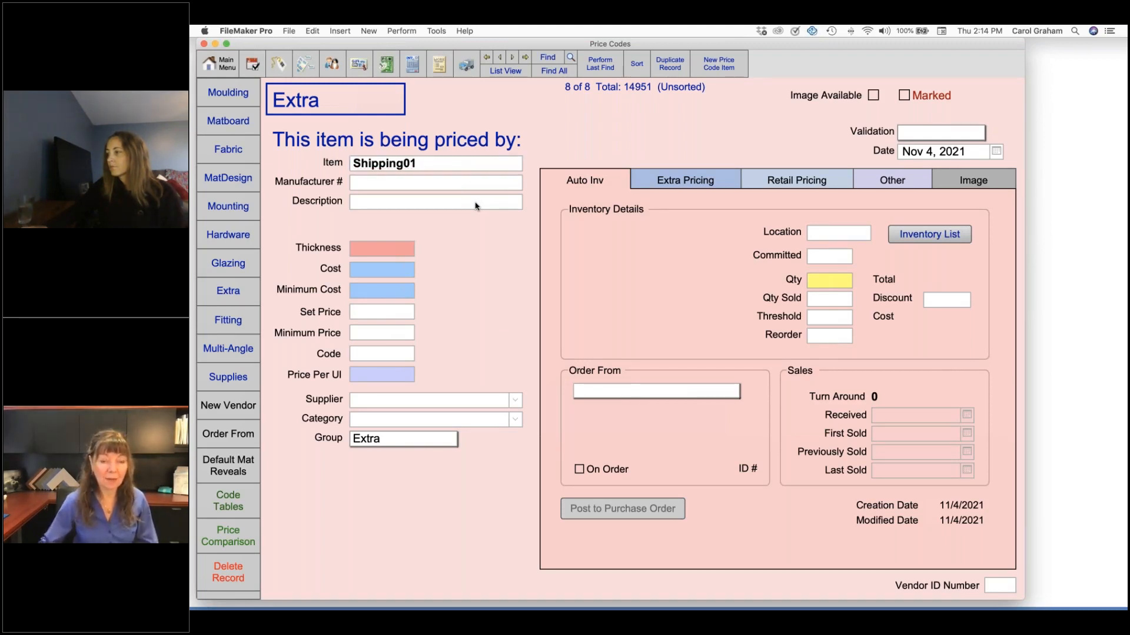
{"action": "left_click", "coordinate": [698, 180]}
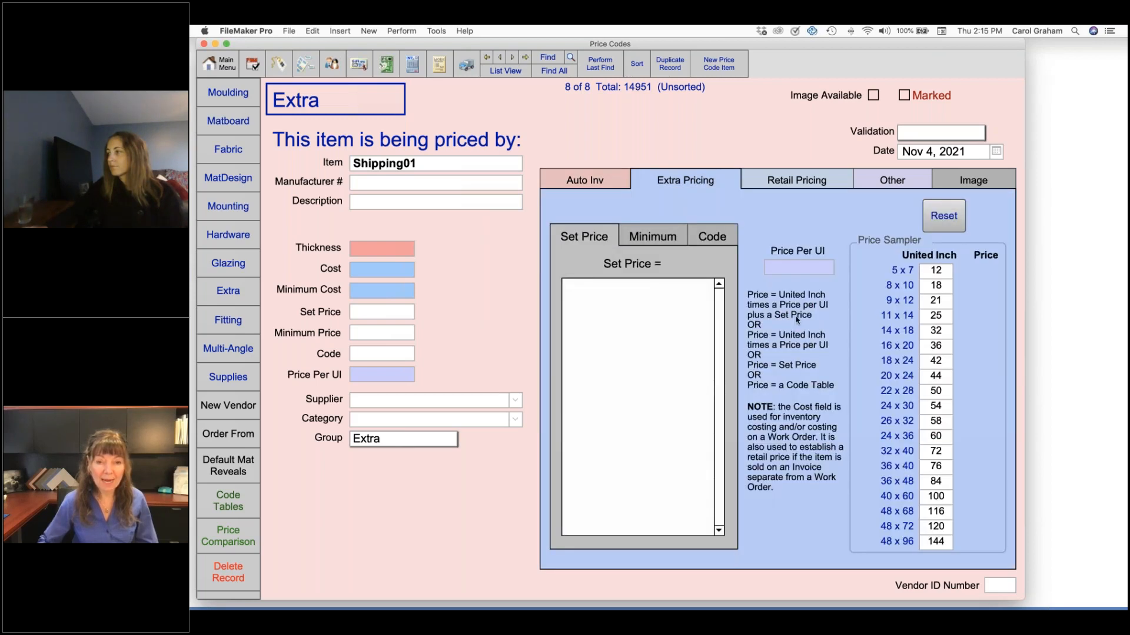
Try a Price Per UI of .02 for the Shipping01 item and replace it with .25
{"action": "left_click", "coordinate": [815, 269]}
{"action": "type", "text": ".02"}
{"action": "key", "text": "Return"}
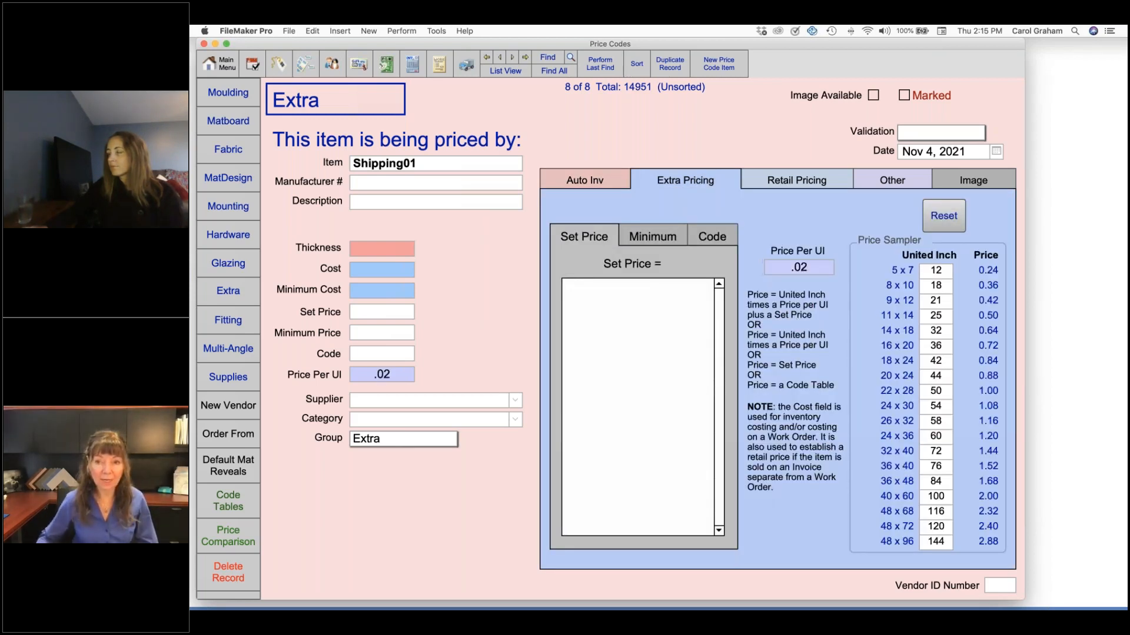
{"action": "left_click", "coordinate": [814, 267]}
{"action": "key", "text": "BackSpace"}
{"action": "key", "text": "BackSpace"}
{"action": "key", "text": "BackSpace"}
{"action": "type", "text": ".25"}
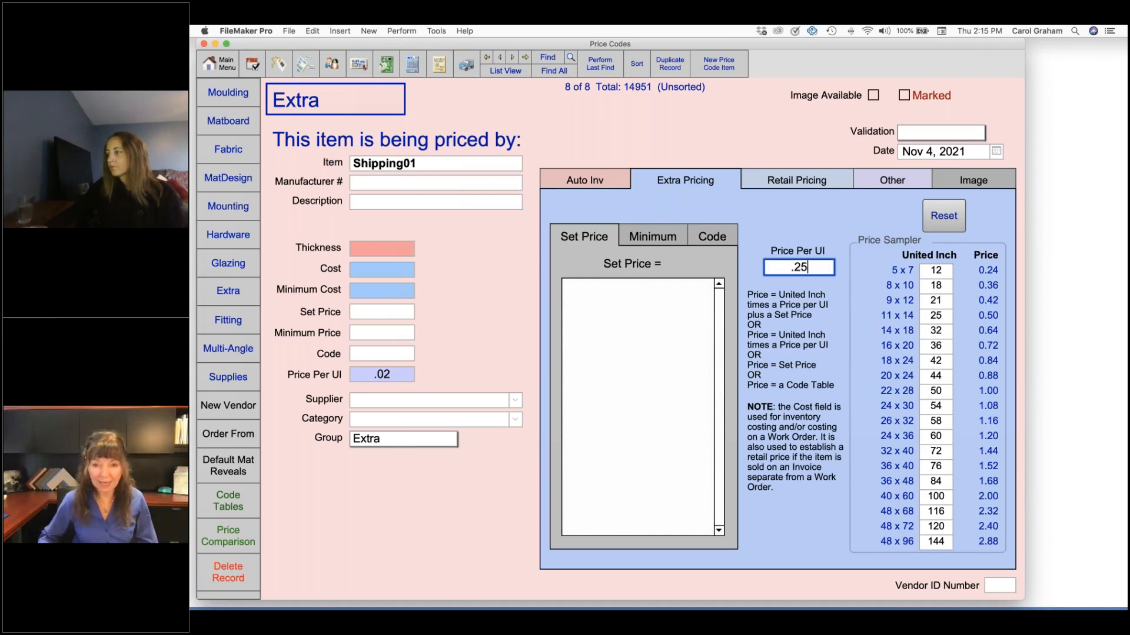
{"action": "key", "text": "Return"}
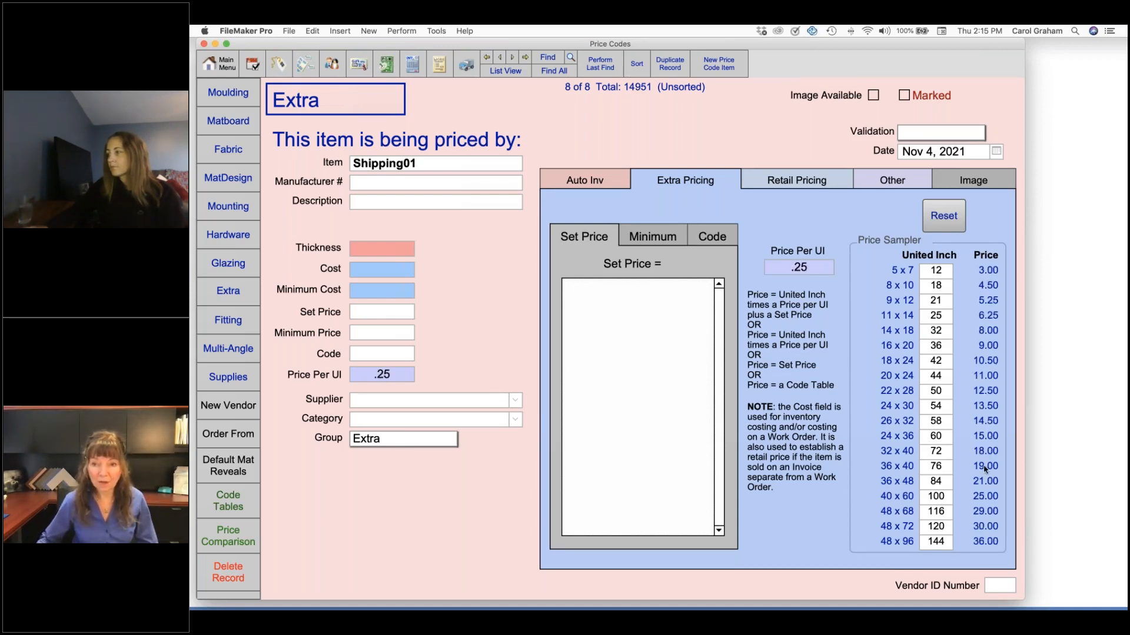
Clear the Price Per UI of the Shipping01 item and give it a set price of 15
{"action": "left_click", "coordinate": [823, 268]}
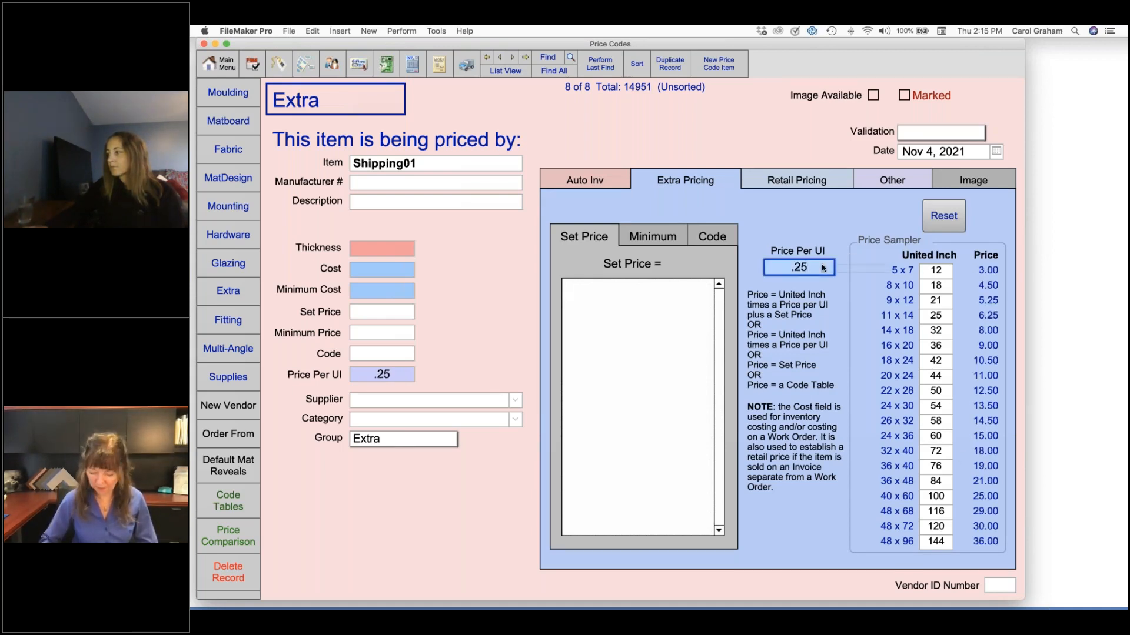
{"action": "key", "text": "BackSpace"}
{"action": "key", "text": "BackSpace"}
{"action": "key", "text": "BackSpace"}
{"action": "key", "text": "Tab"}
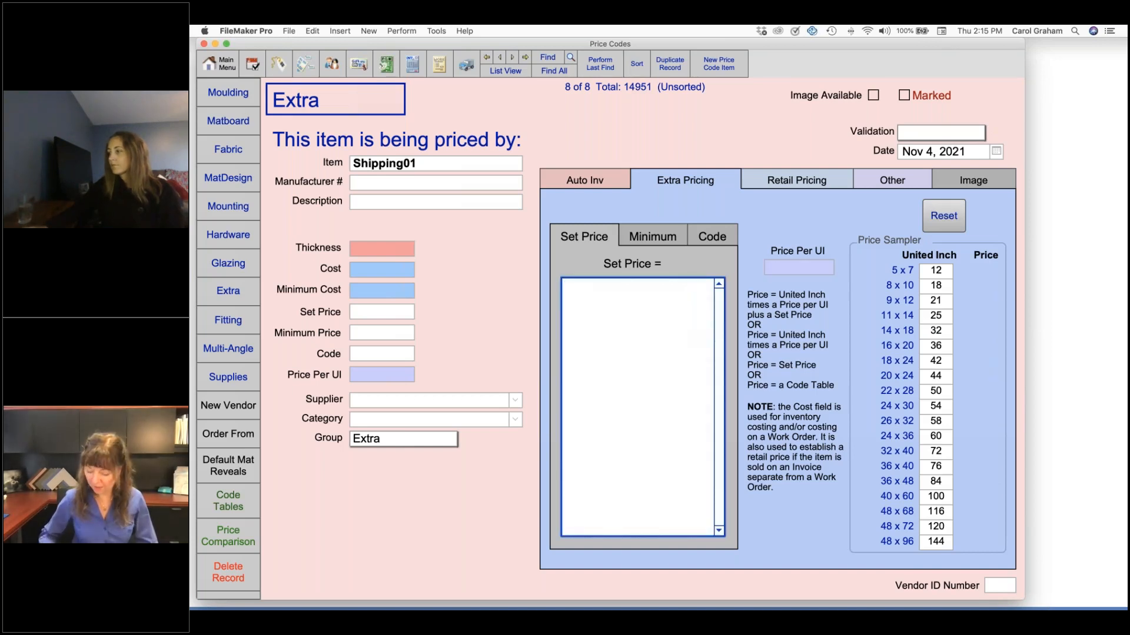
{"action": "type", "text": "15"}
{"action": "key", "text": "Return"}
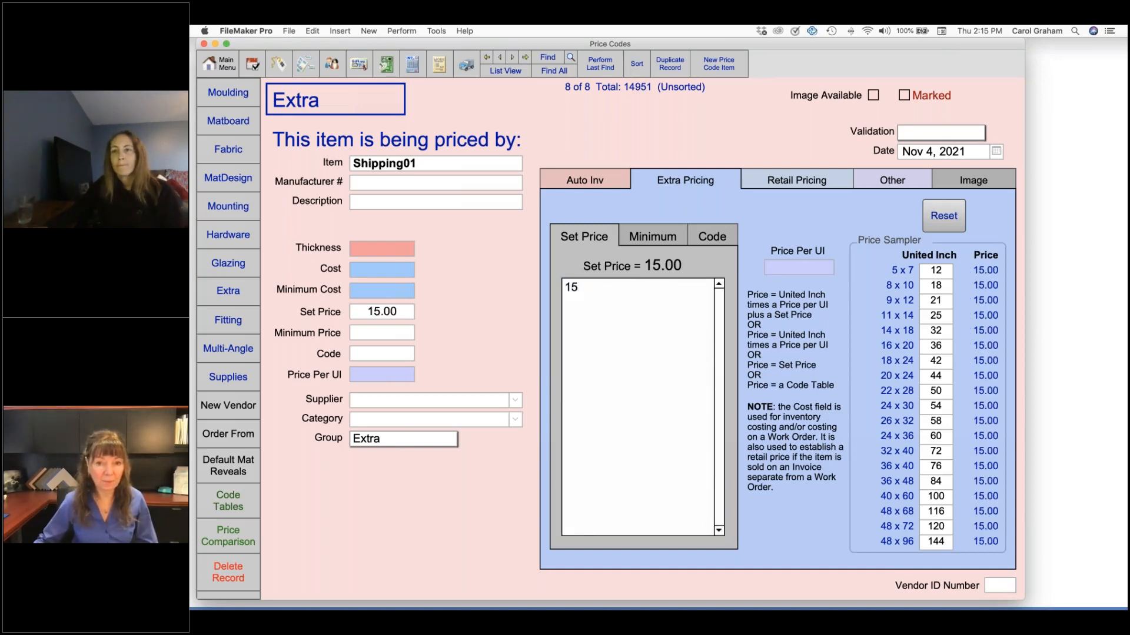
Add a Price Per UI of .05 to the Shipping01 item in addition to its set price
{"action": "left_click", "coordinate": [805, 270]}
{"action": "type", "text": ".05"}
{"action": "key", "text": "Return"}
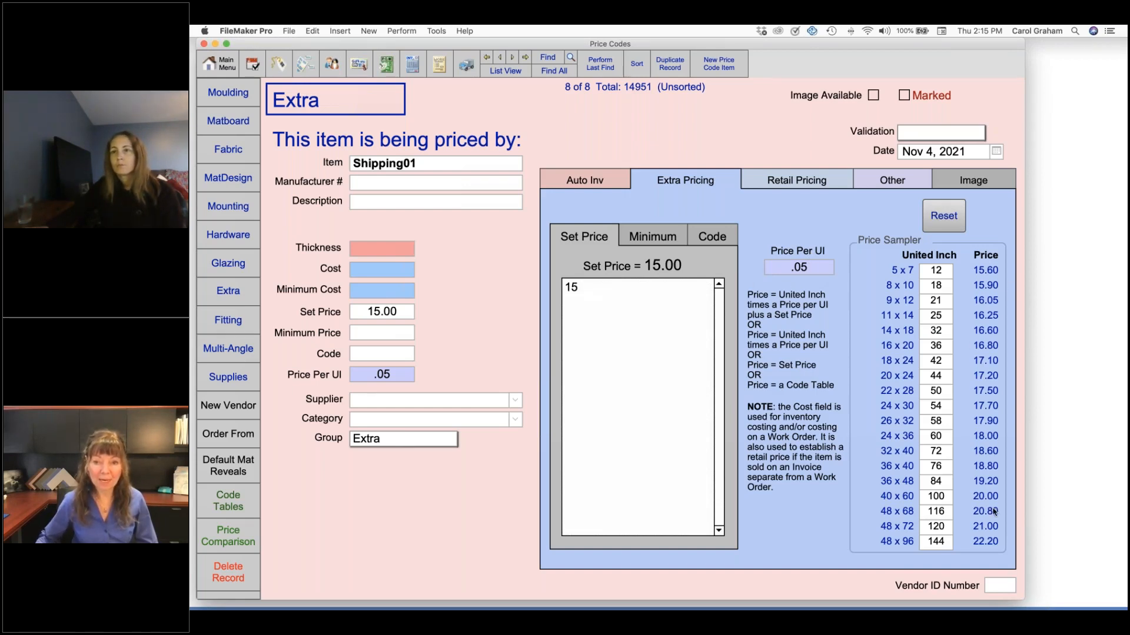
View the code-based pricing option of the Shipping01 item, and open the default settings for work orders
{"action": "left_click", "coordinate": [716, 236]}
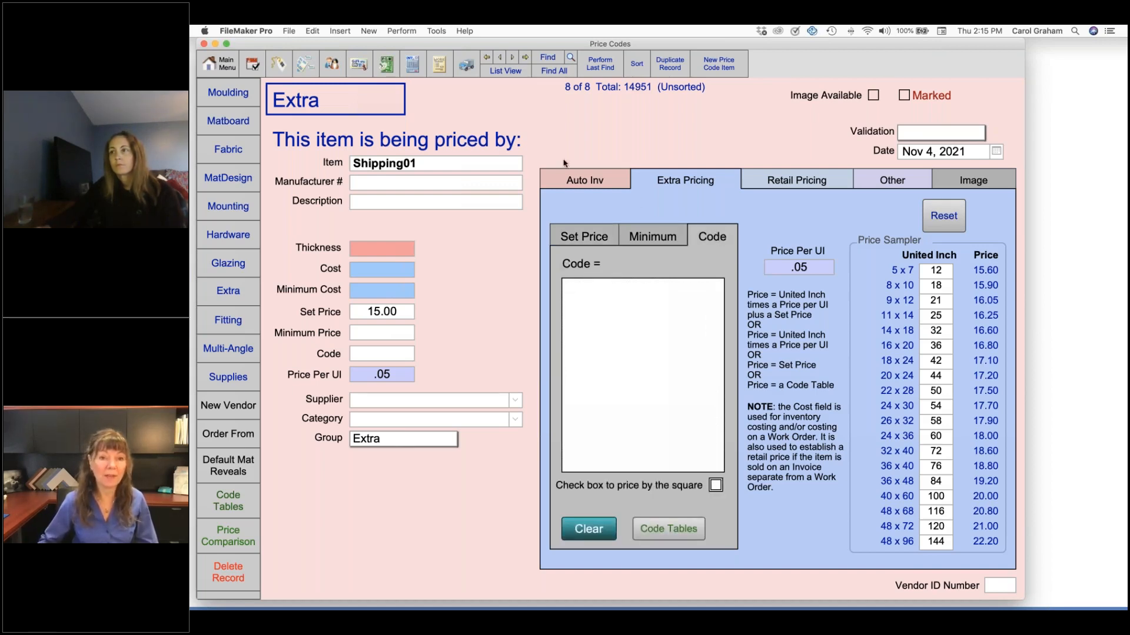
{"action": "left_click", "coordinate": [221, 68]}
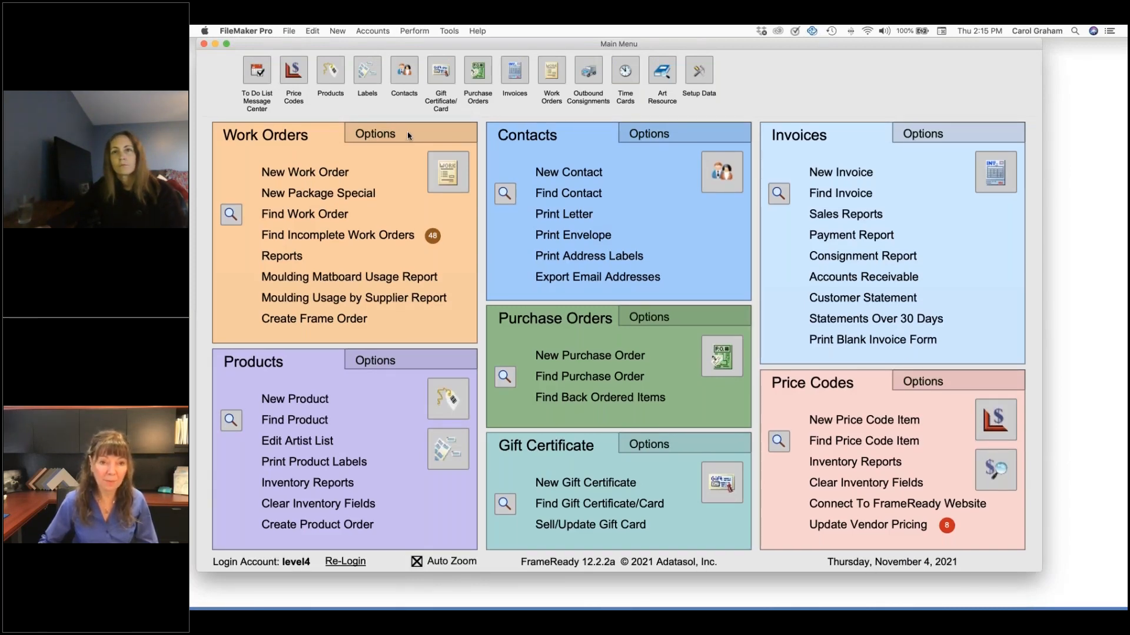
{"action": "left_click", "coordinate": [407, 132]}
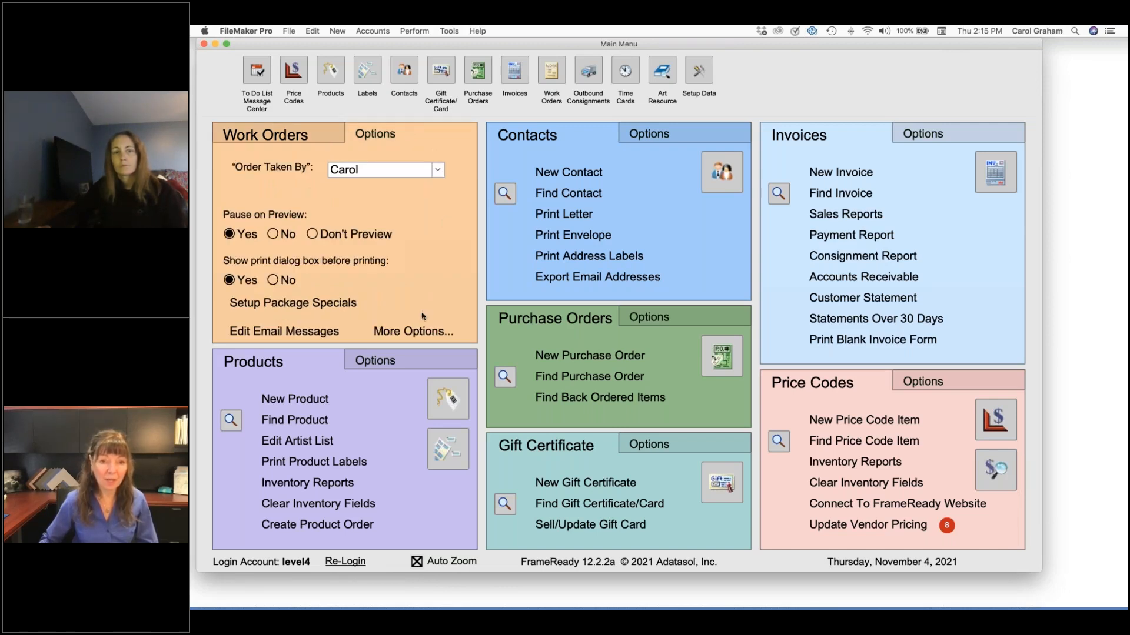
{"action": "left_click", "coordinate": [420, 333]}
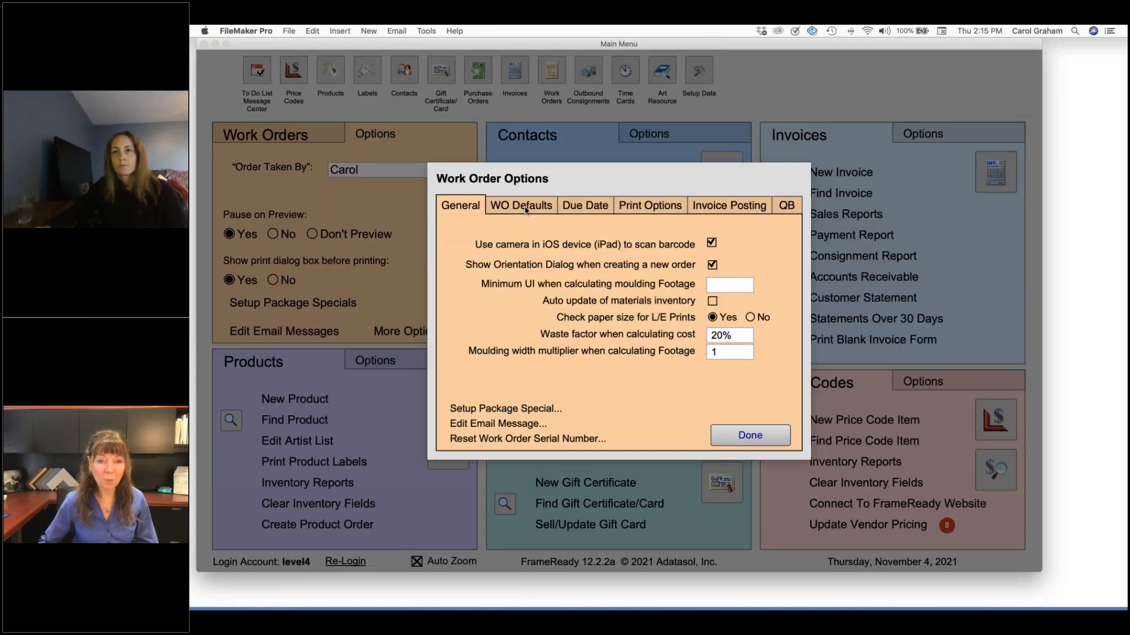
{"action": "left_click", "coordinate": [526, 208]}
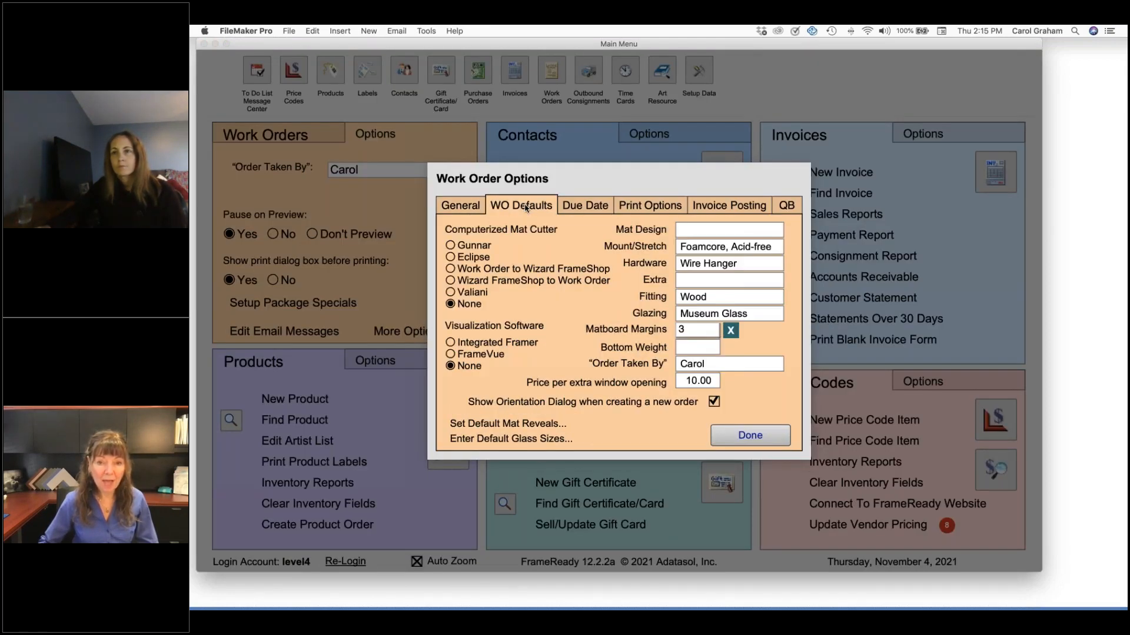
Set Shipping01 as the default Extra for new work orders and close the work order options
{"action": "left_click", "coordinate": [754, 284]}
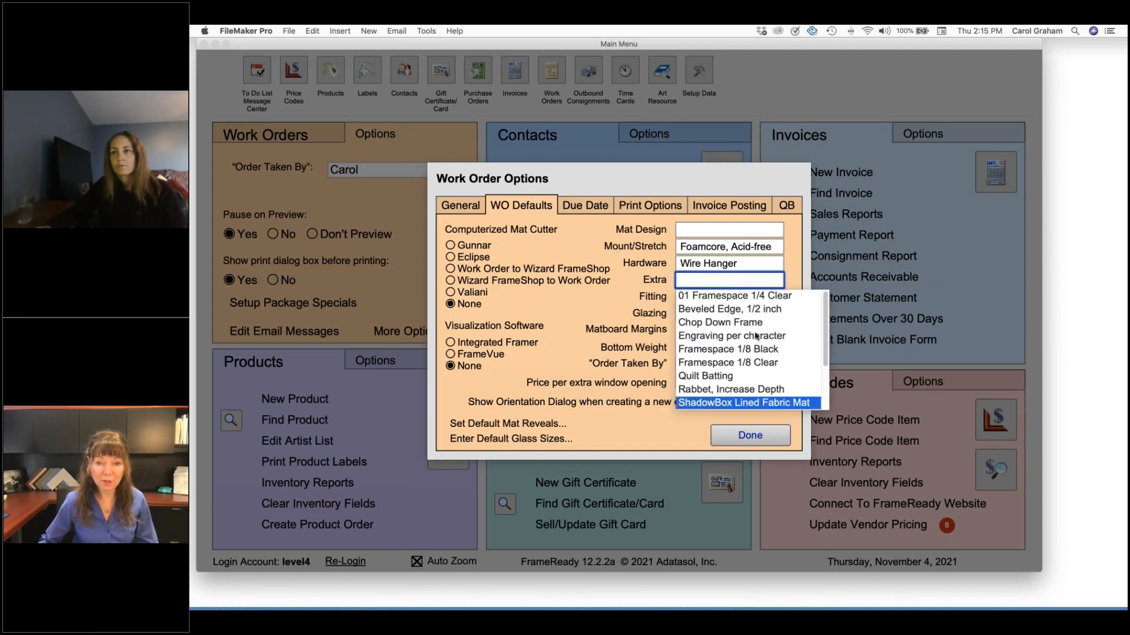
{"action": "scroll", "coordinate": [789, 369], "scroll_direction": "down", "scroll_amount": 5}
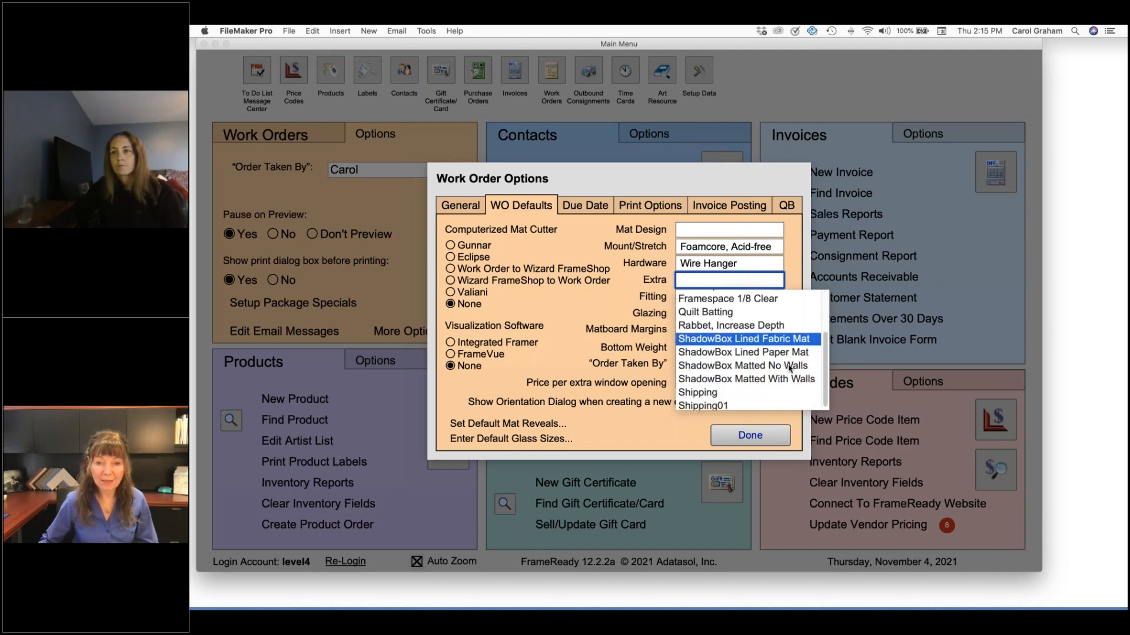
{"action": "left_click", "coordinate": [722, 404]}
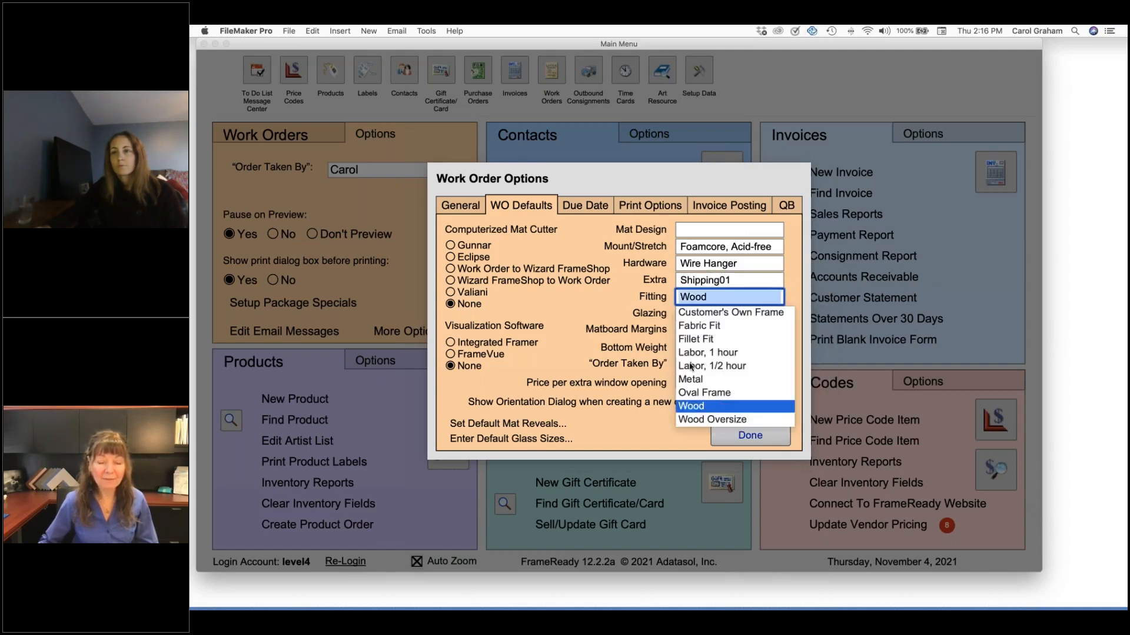
{"action": "left_click", "coordinate": [604, 297]}
{"action": "left_click", "coordinate": [602, 292]}
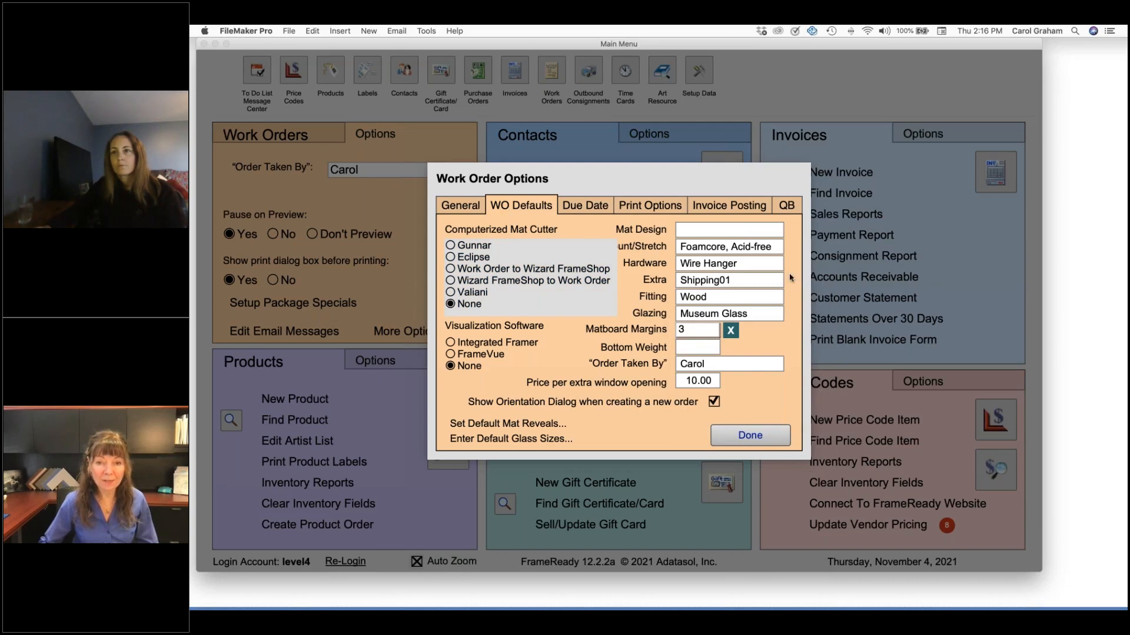
{"action": "left_click", "coordinate": [789, 273]}
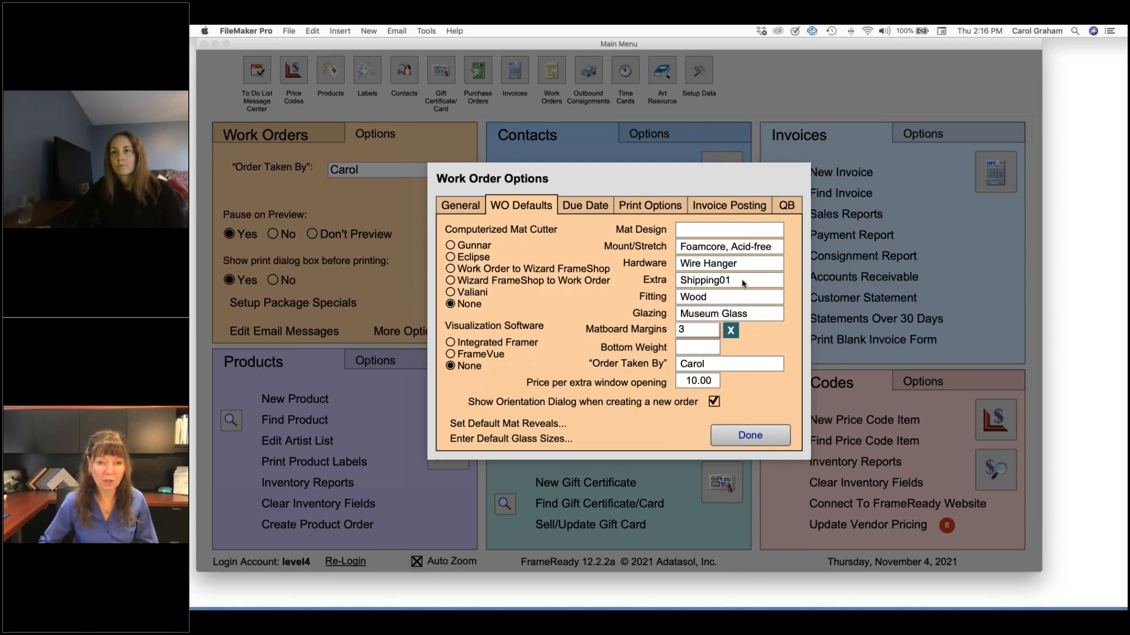
{"action": "left_click", "coordinate": [771, 435]}
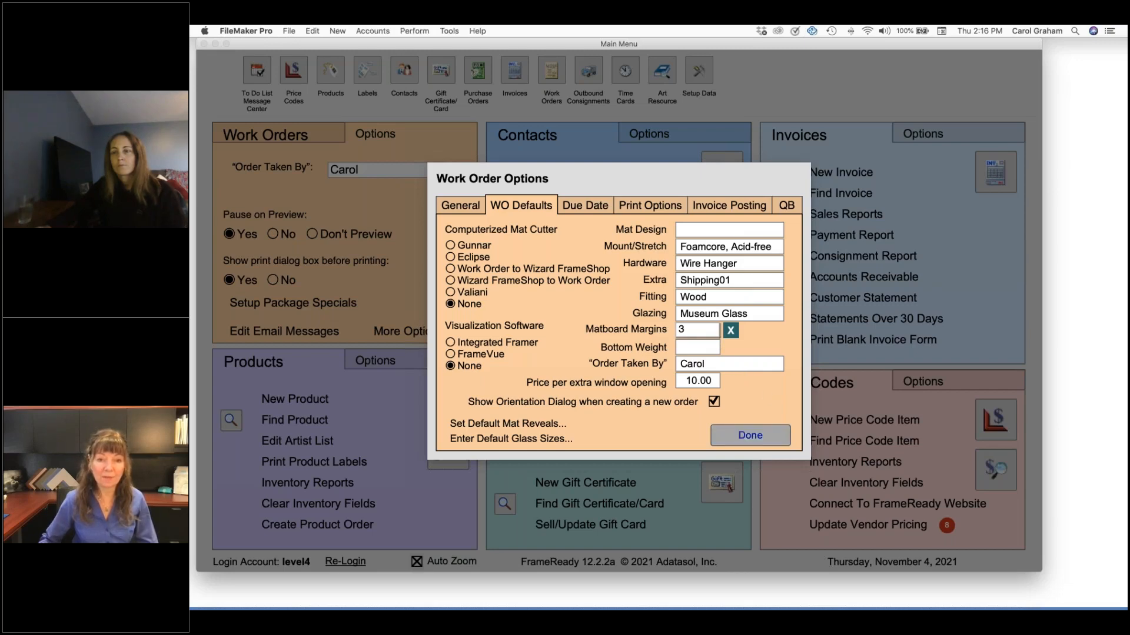
Create a new work order with vertical artwork, 40 wide by 42 high, to test the default shipping extra
{"action": "left_click", "coordinate": [306, 134]}
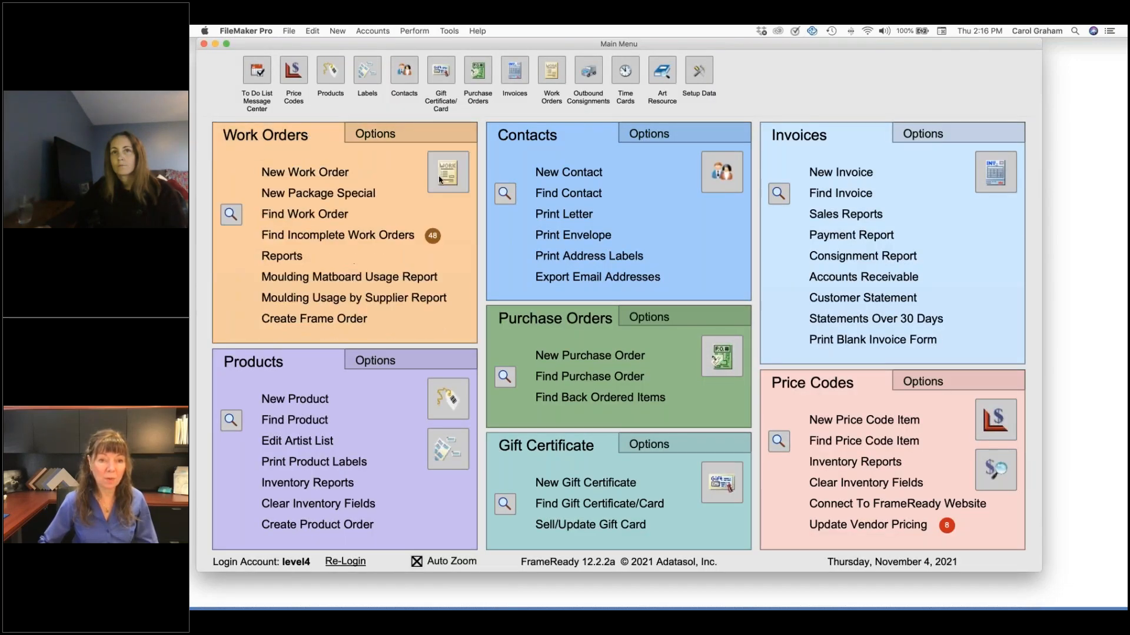
{"action": "left_click", "coordinate": [331, 177]}
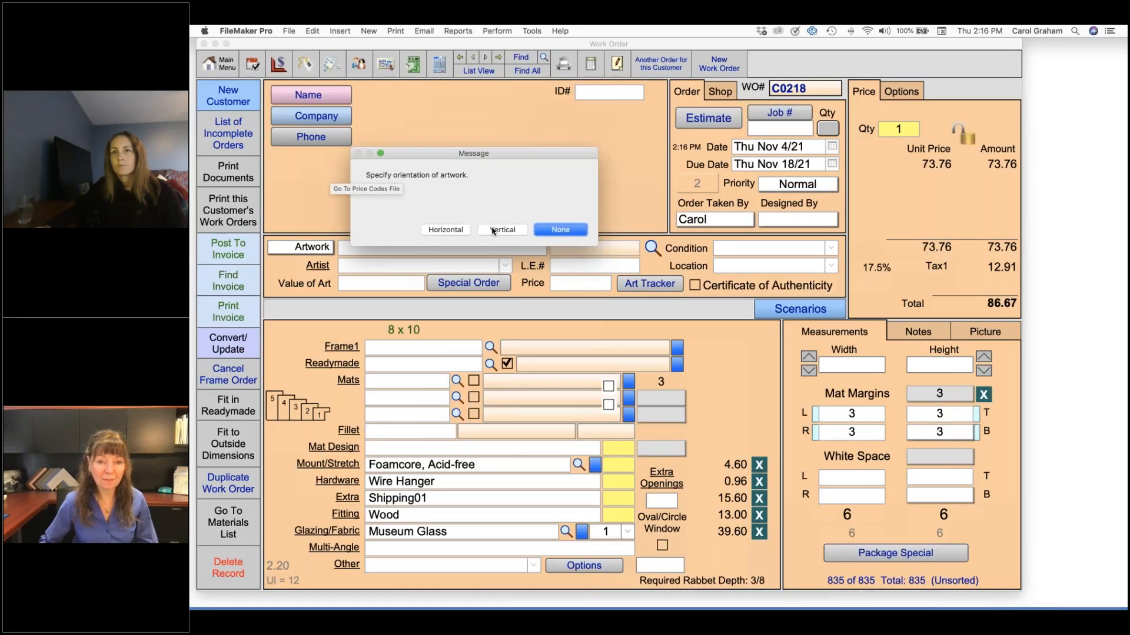
{"action": "left_click", "coordinate": [493, 230]}
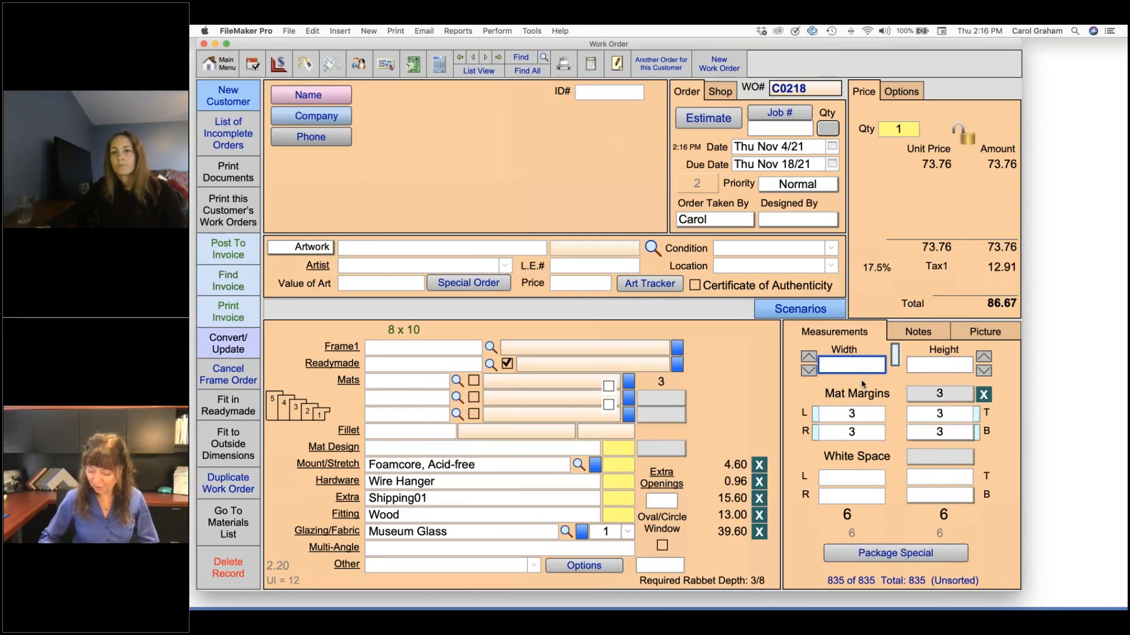
{"action": "type", "text": "40"}
{"action": "key", "text": "Tab"}
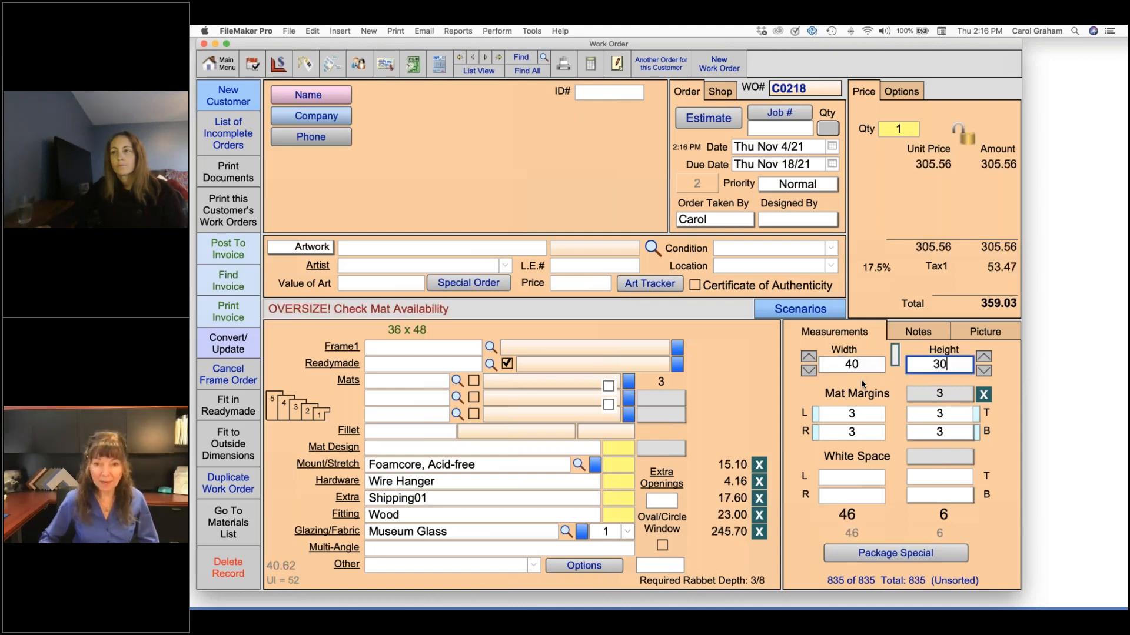
{"action": "type", "text": "42"}
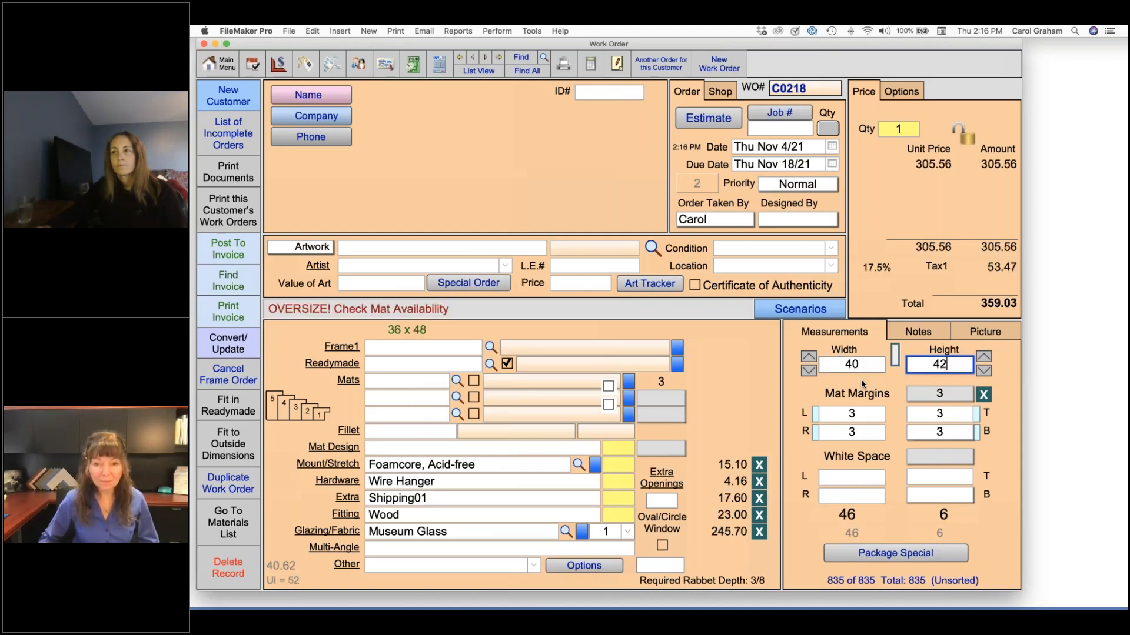
{"action": "key", "text": "Tab"}
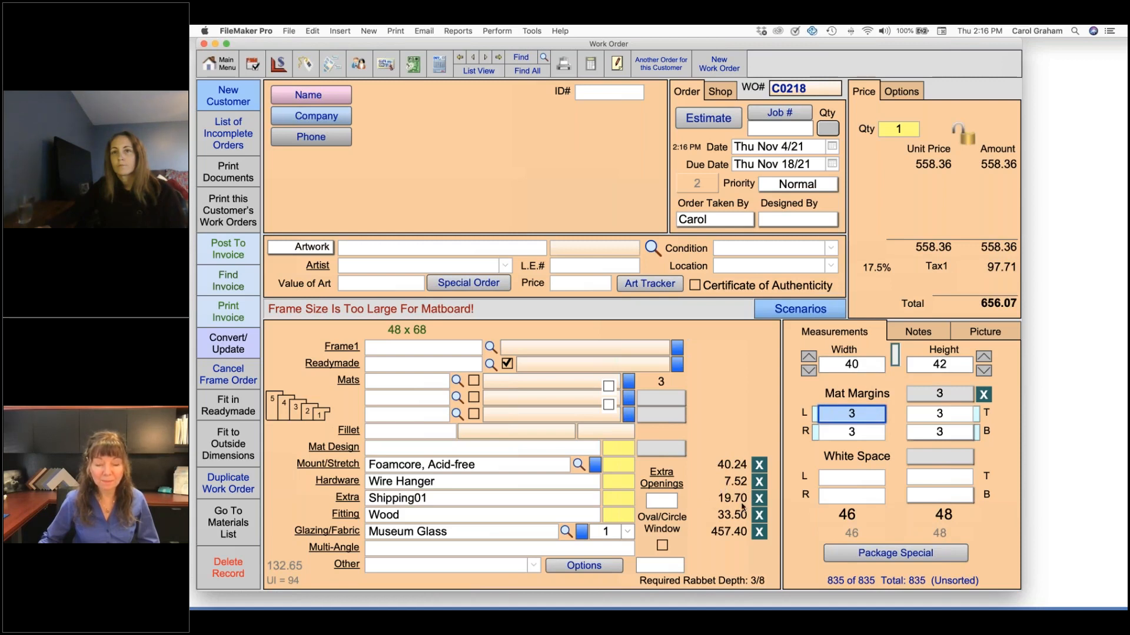
Permanently delete the test work order
{"action": "left_click", "coordinate": [228, 568]}
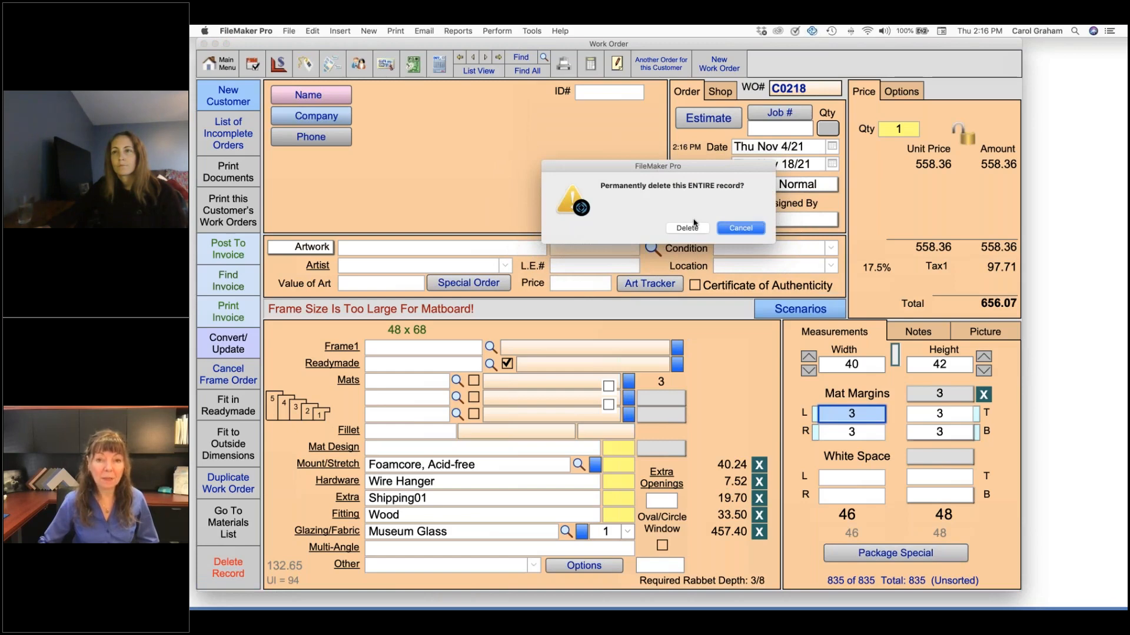
{"action": "left_click", "coordinate": [693, 230]}
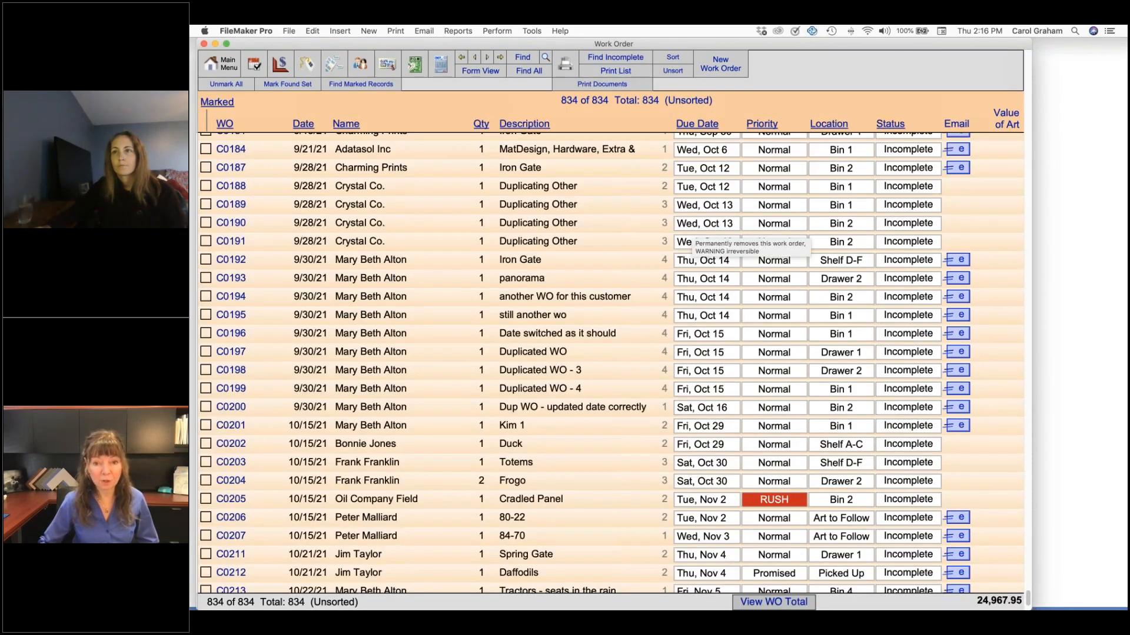
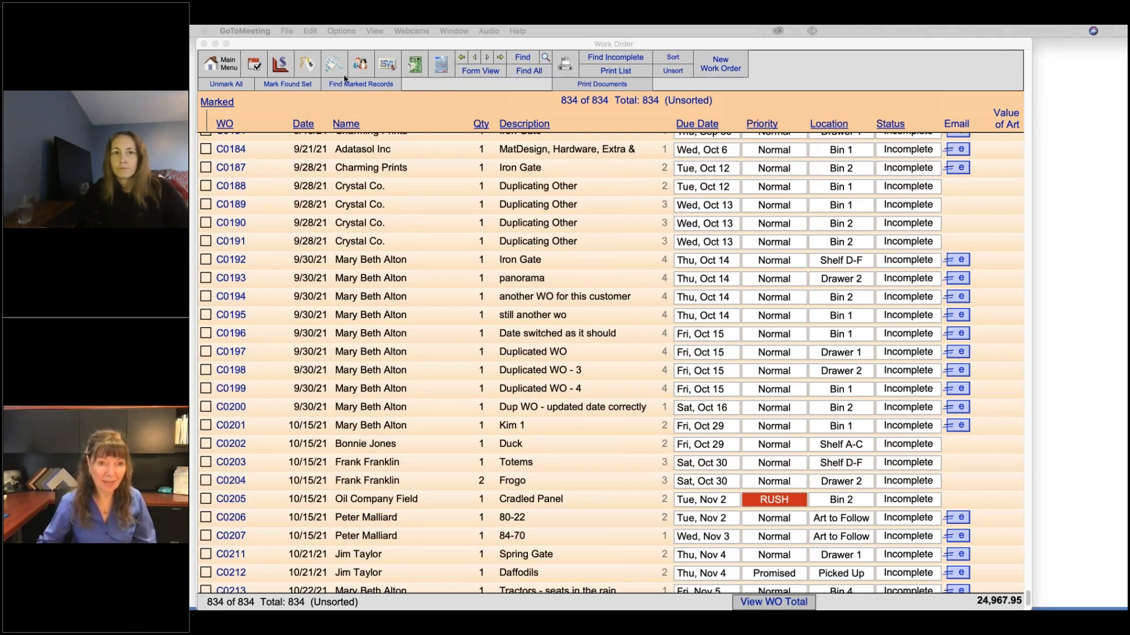
Open the moulding price codes and view the validation status choices for item 05-02.N
{"action": "left_click", "coordinate": [280, 63]}
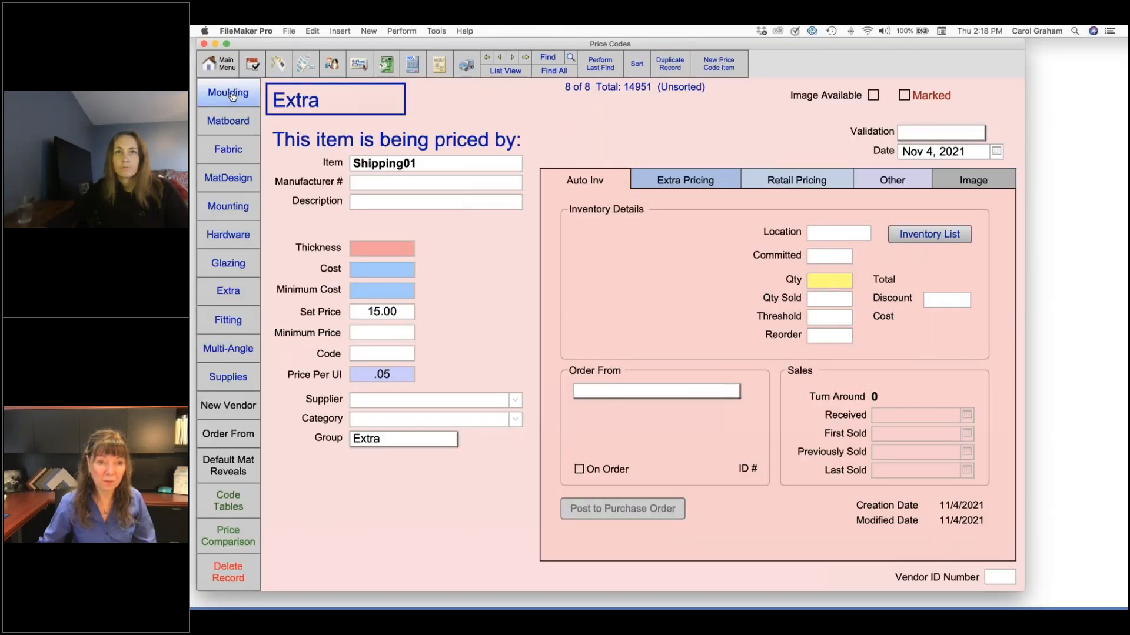
{"action": "left_click", "coordinate": [233, 96]}
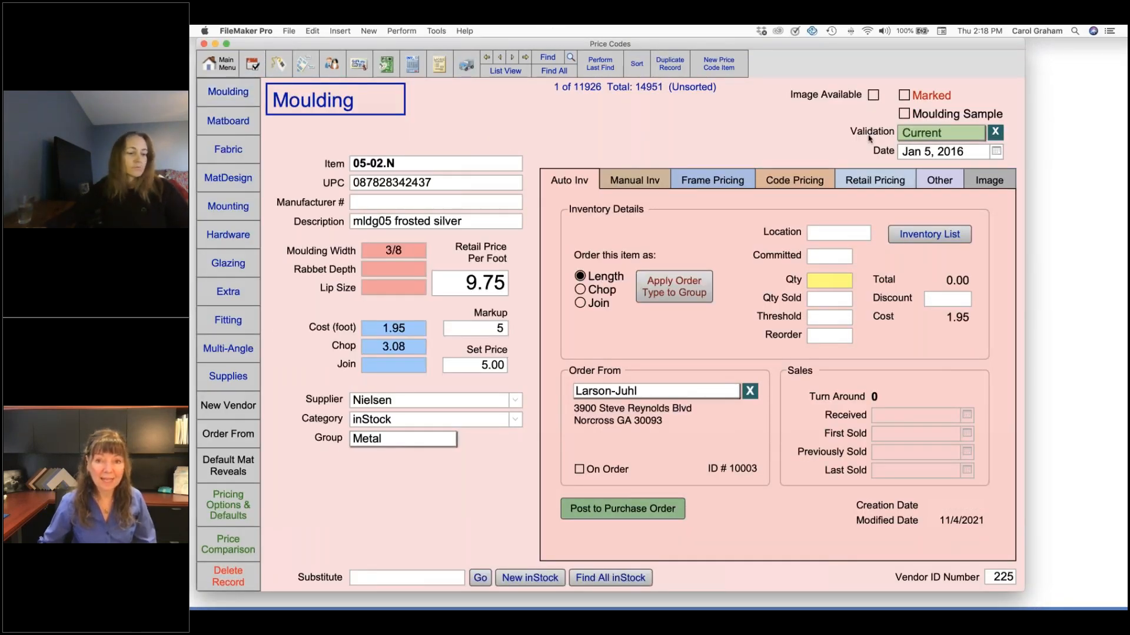
{"action": "left_click", "coordinate": [959, 133]}
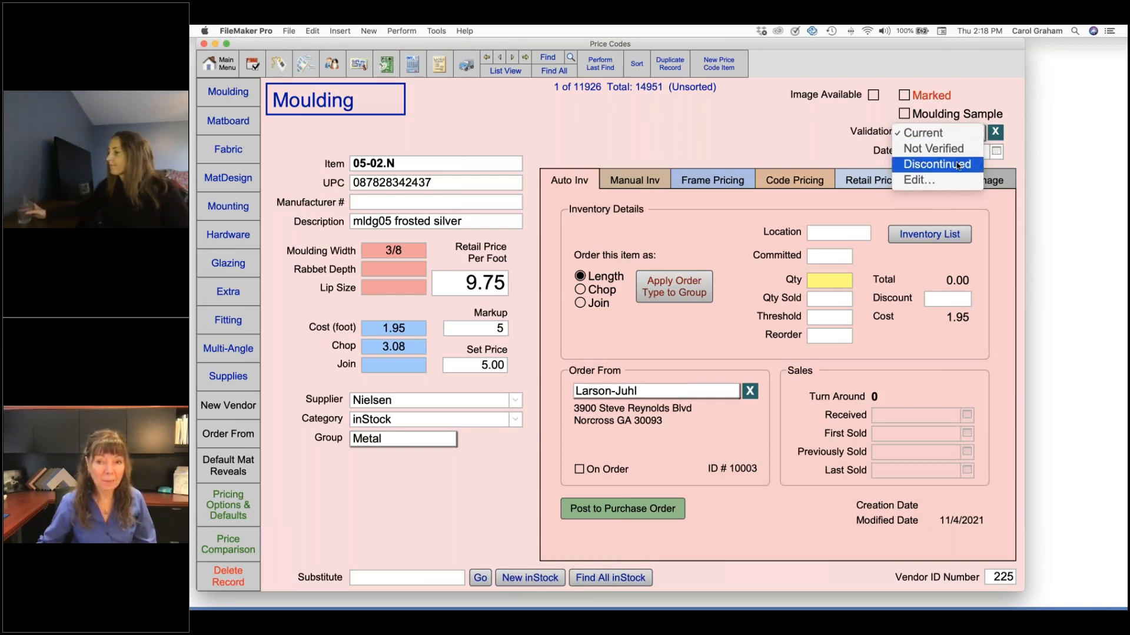
{"action": "left_click", "coordinate": [794, 136]}
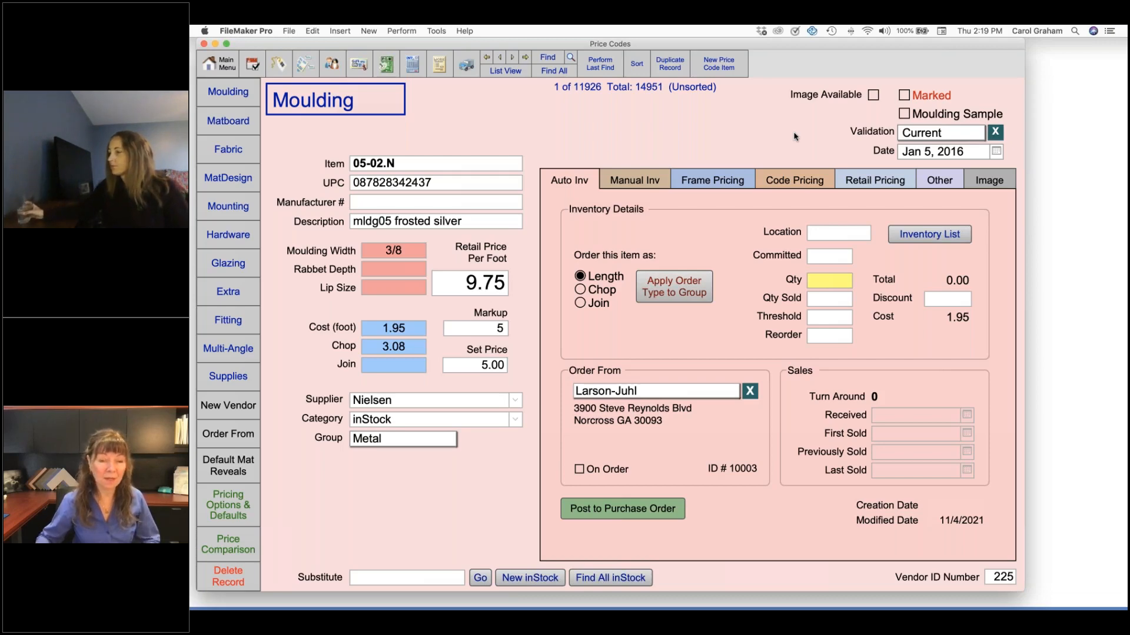
List the marked price code records and compare them with the Fotiou Out of Stock.jpg sheet in Preview
{"action": "left_click", "coordinate": [507, 71]}
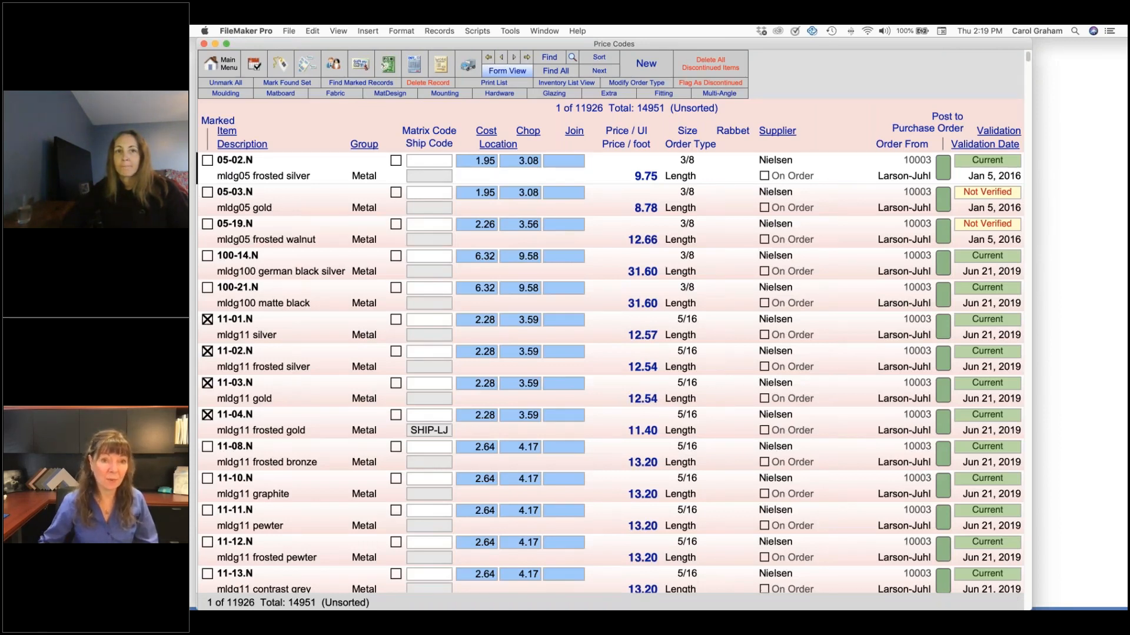
{"action": "left_click", "coordinate": [361, 83]}
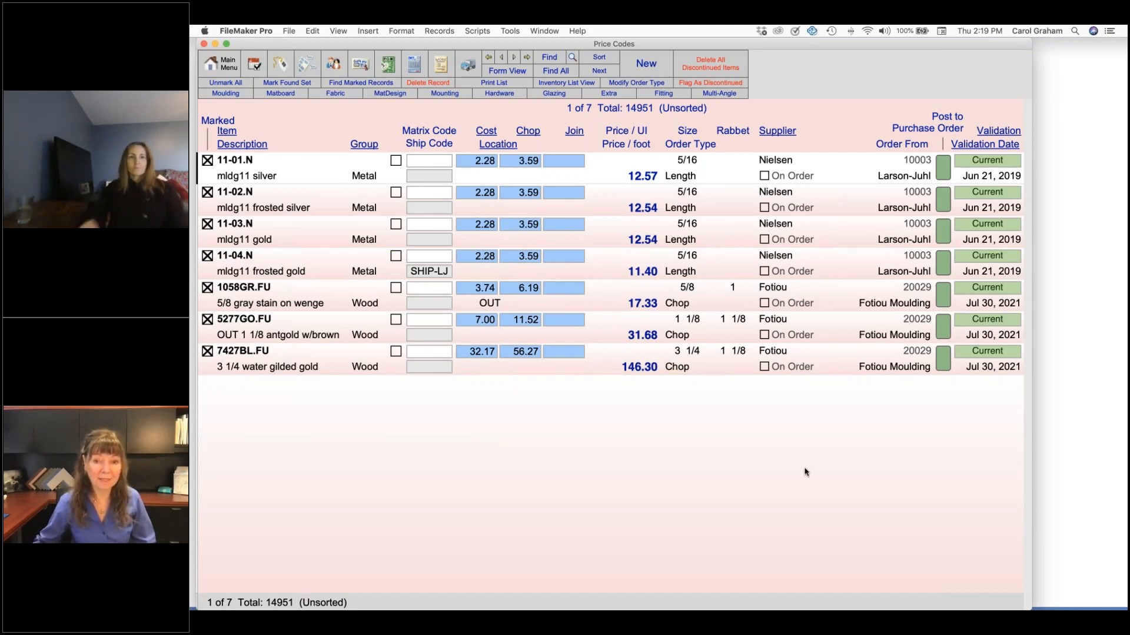
{"action": "mouse_move", "coordinate": [1014, 606]}
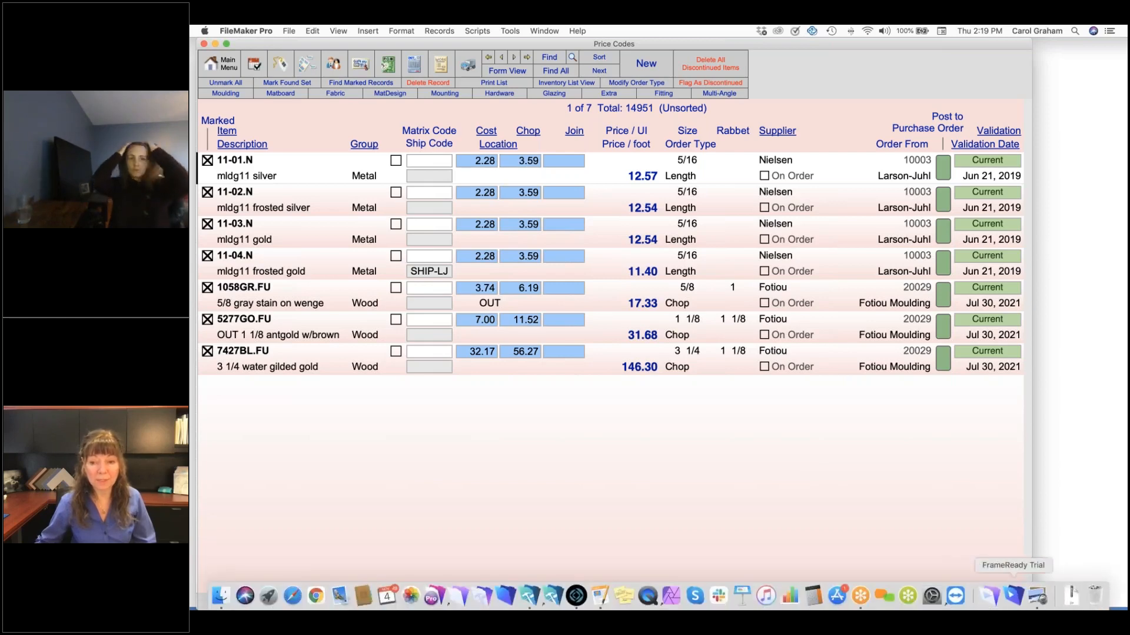
{"action": "left_click", "coordinate": [1039, 598]}
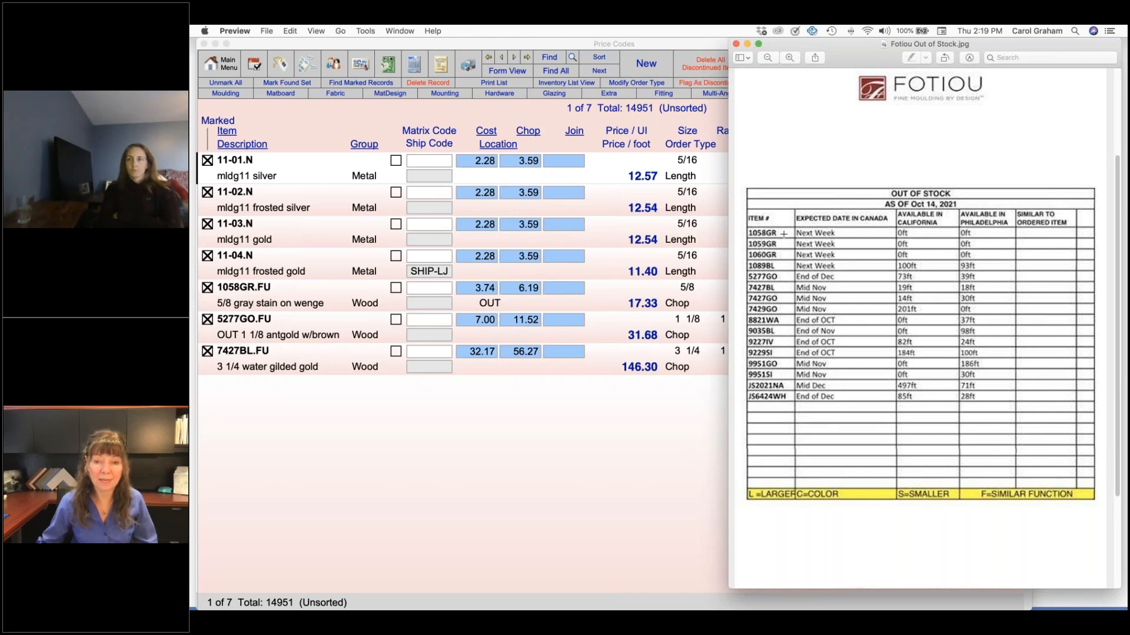
{"action": "left_click", "coordinate": [236, 298]}
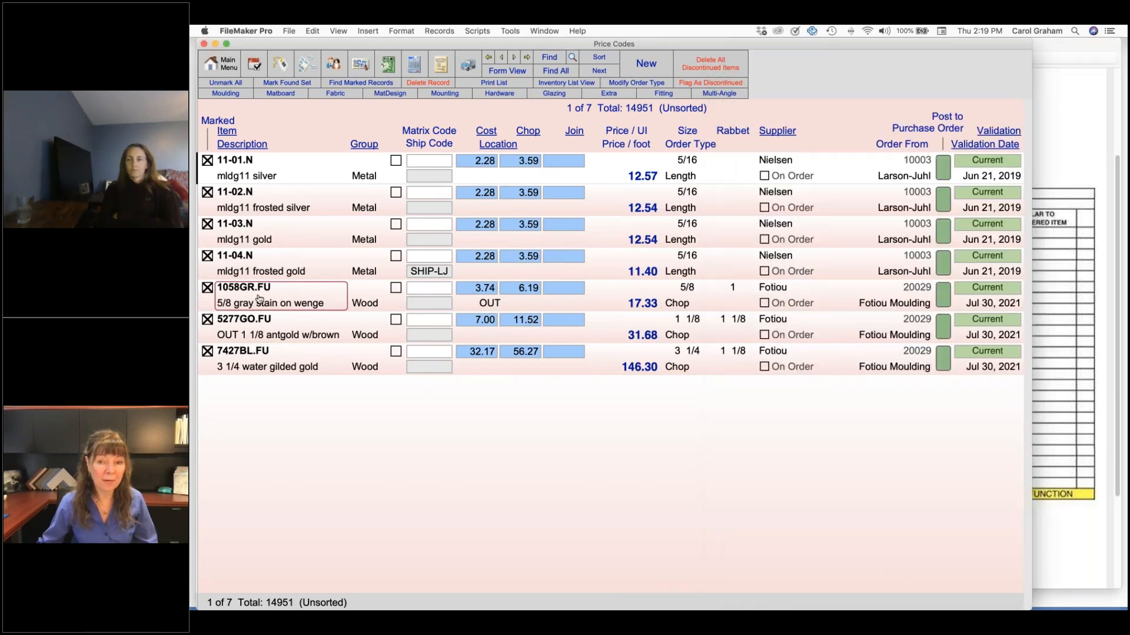
{"action": "left_click", "coordinate": [1063, 148]}
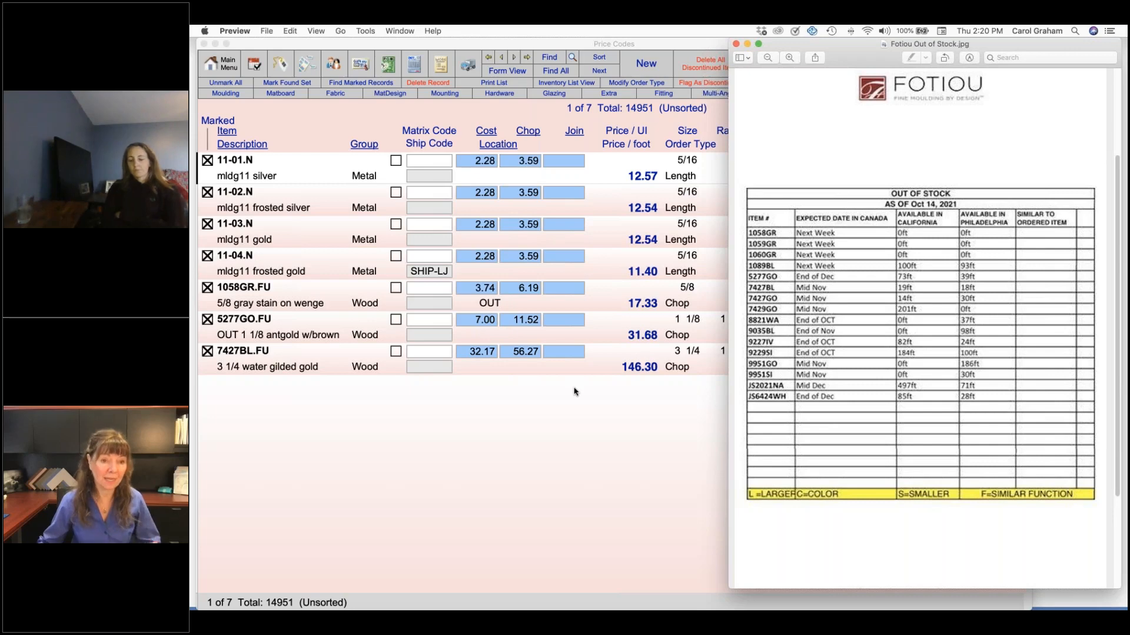
Open the 1058GR.FU moulding record from the list of marked items and copy its item code
{"action": "left_click", "coordinate": [246, 297]}
{"action": "double_click", "coordinate": [245, 297]}
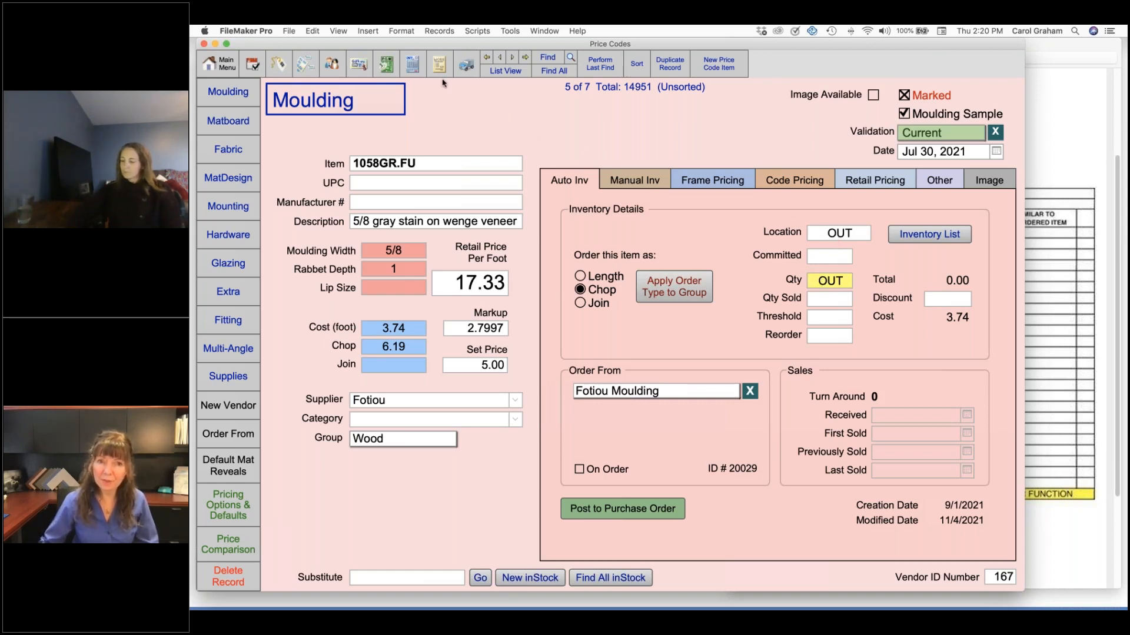
{"action": "left_click", "coordinate": [415, 166]}
{"action": "key", "text": "super+c"}
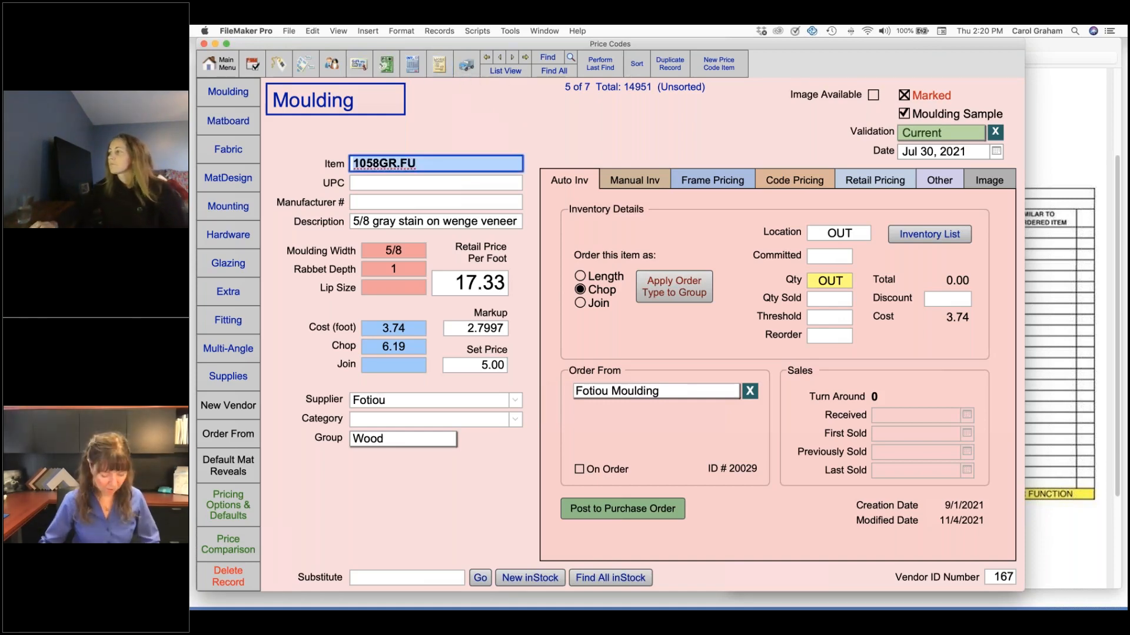
Open the Shipping Costs work order and replace its Frame1 moulding with 1058GR.FU
{"action": "left_click", "coordinate": [439, 65]}
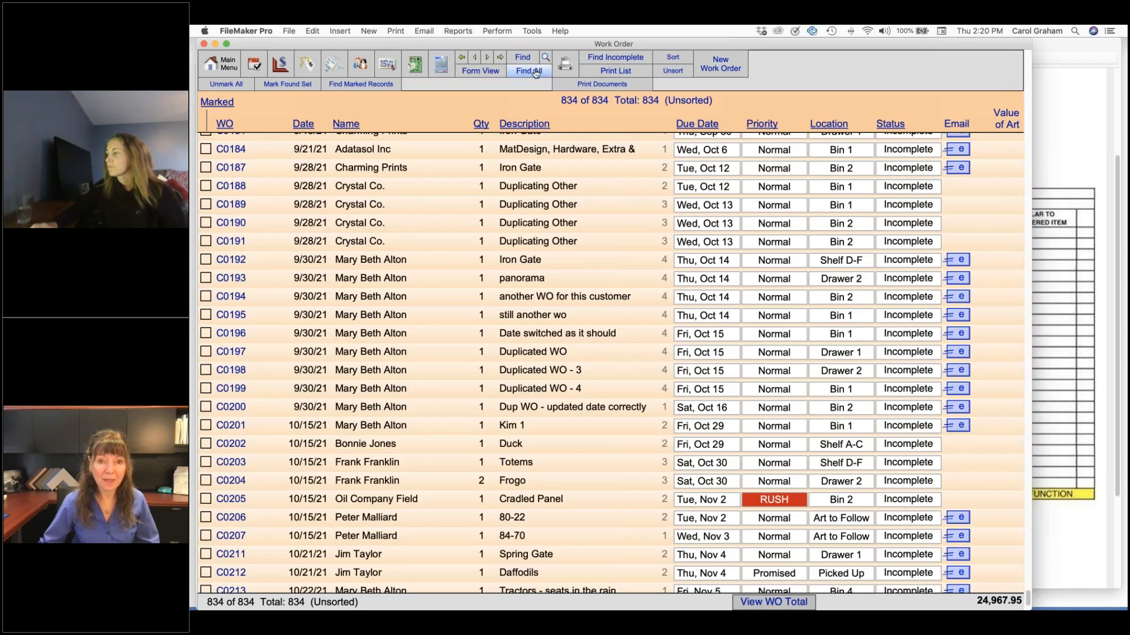
{"action": "left_click", "coordinate": [536, 72]}
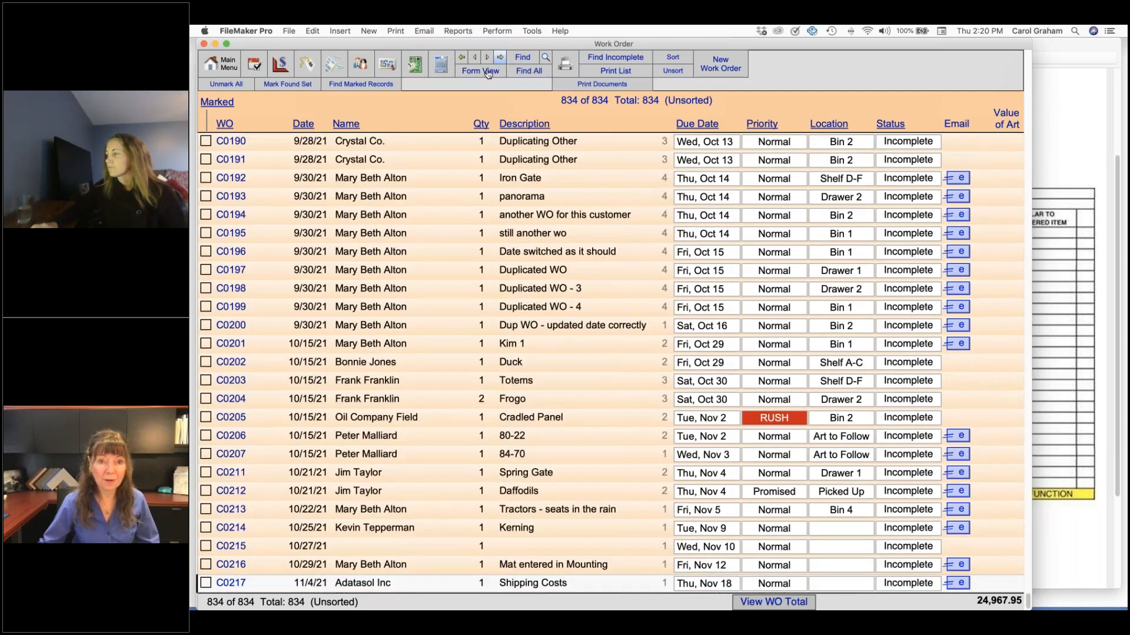
{"action": "left_click", "coordinate": [487, 72]}
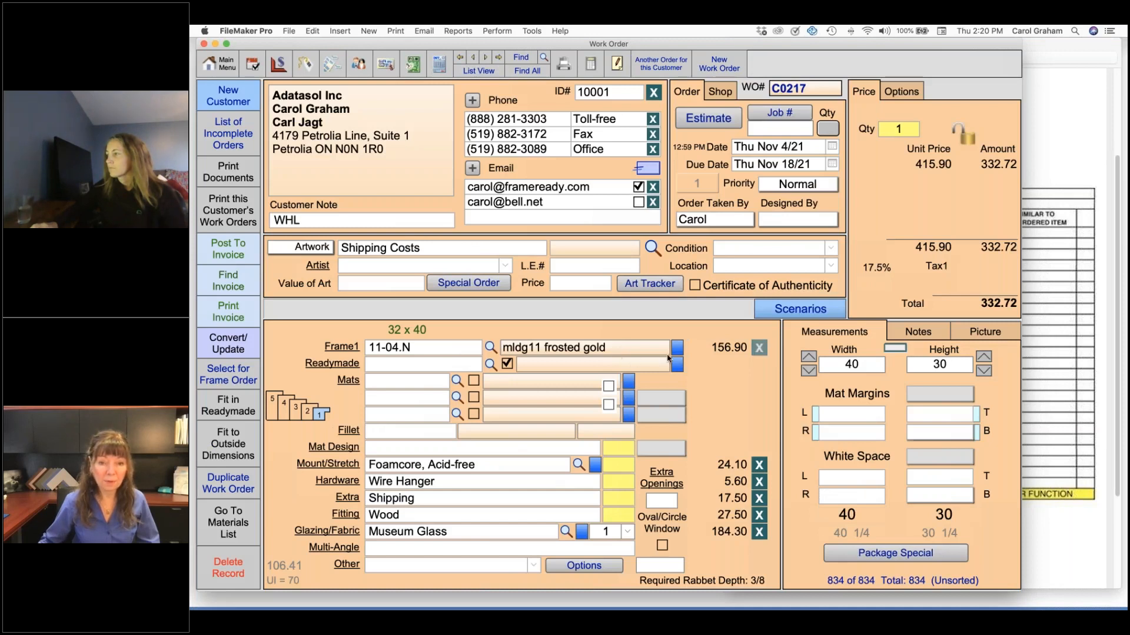
{"action": "left_click", "coordinate": [759, 347]}
{"action": "key", "text": "super+v"}
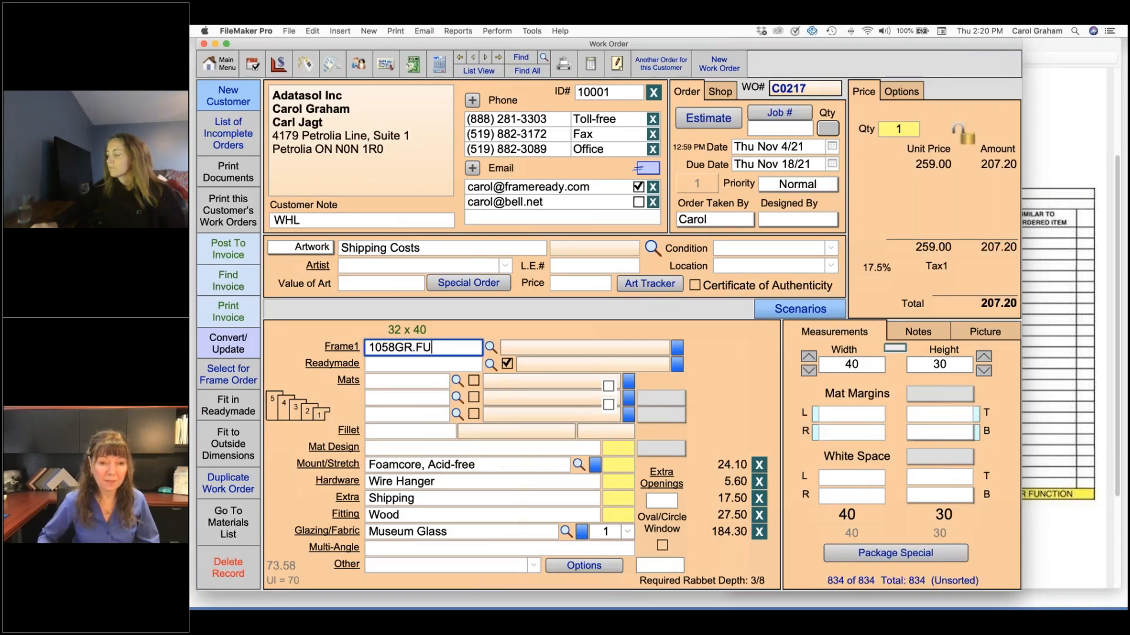
{"action": "key", "text": "Tab"}
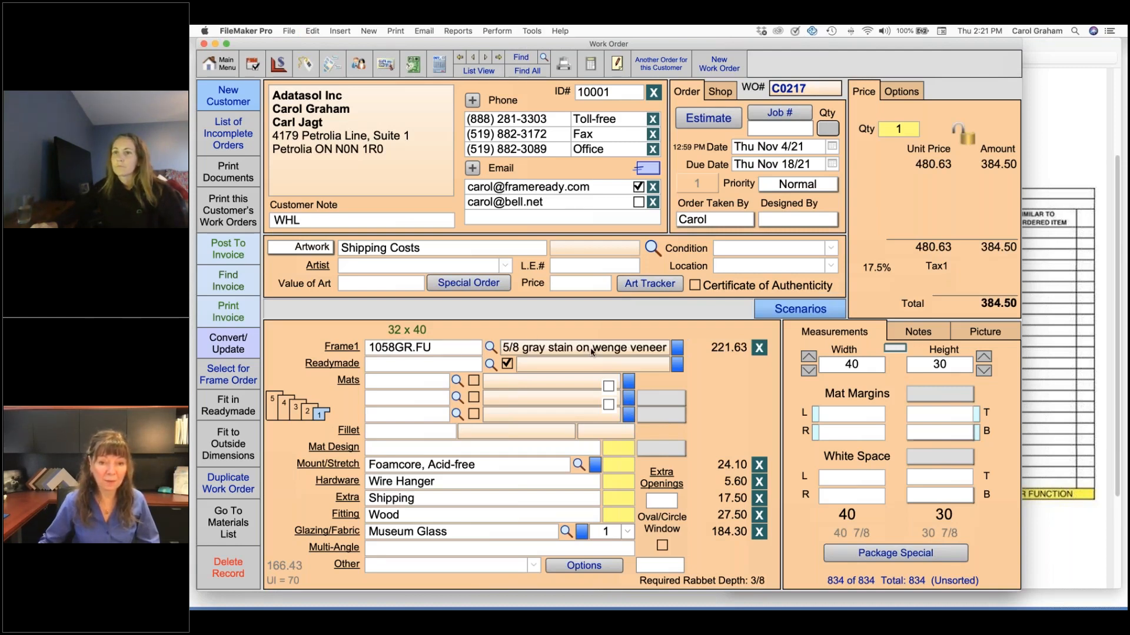
View the Frame 1 details of the work order to check the moulding's stock and location, and return to the order
{"action": "mouse_move", "coordinate": [590, 352]}
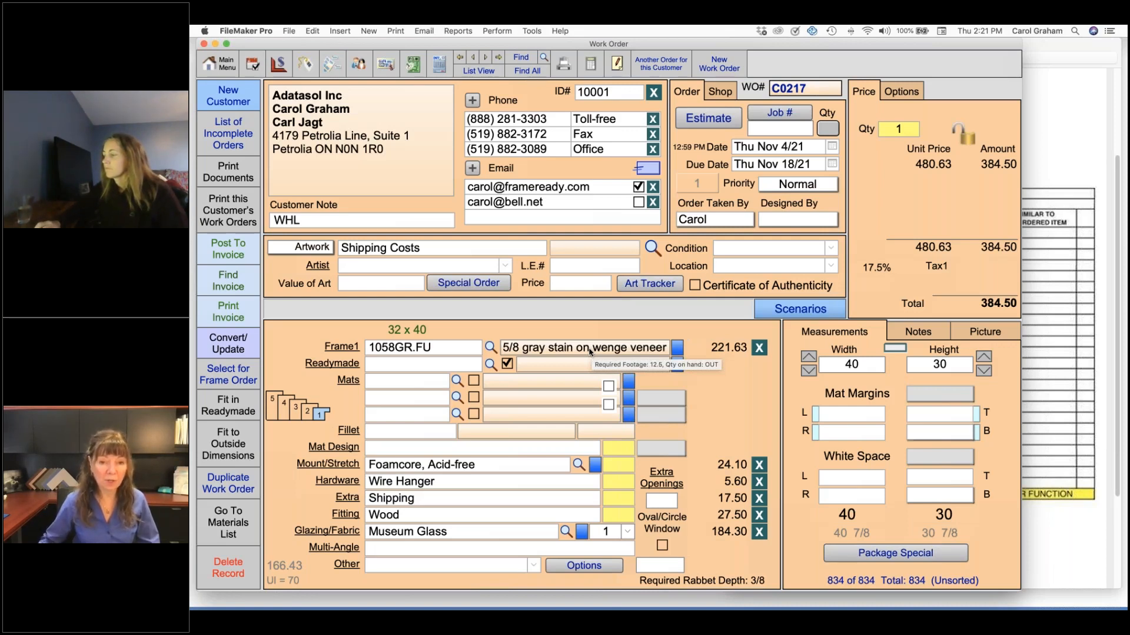
{"action": "left_click", "coordinate": [336, 349]}
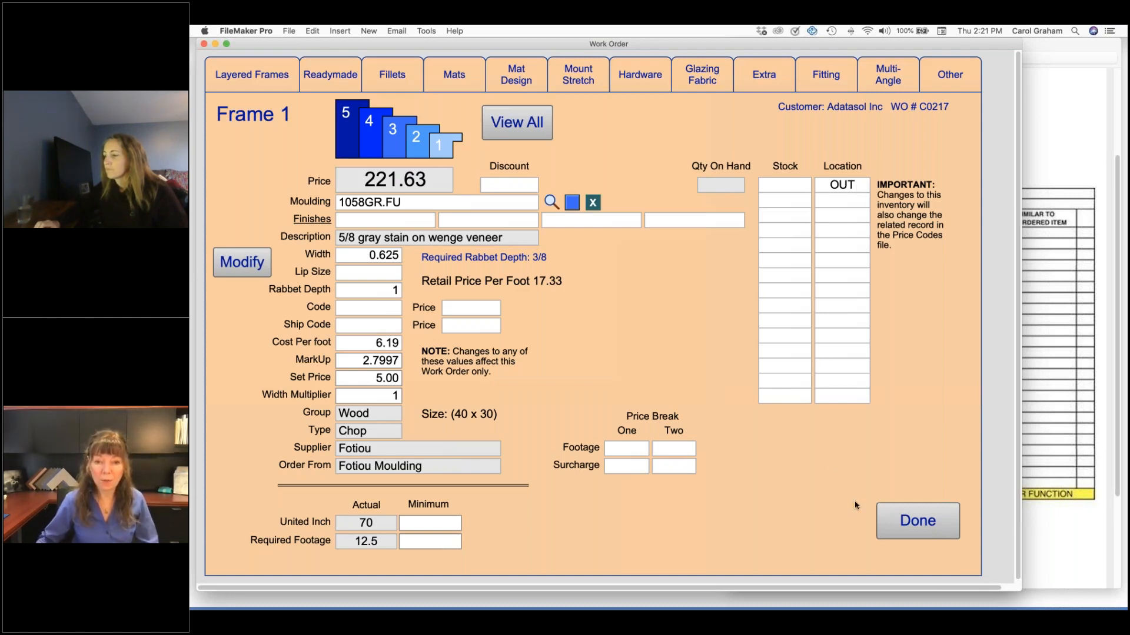
{"action": "left_click", "coordinate": [929, 534]}
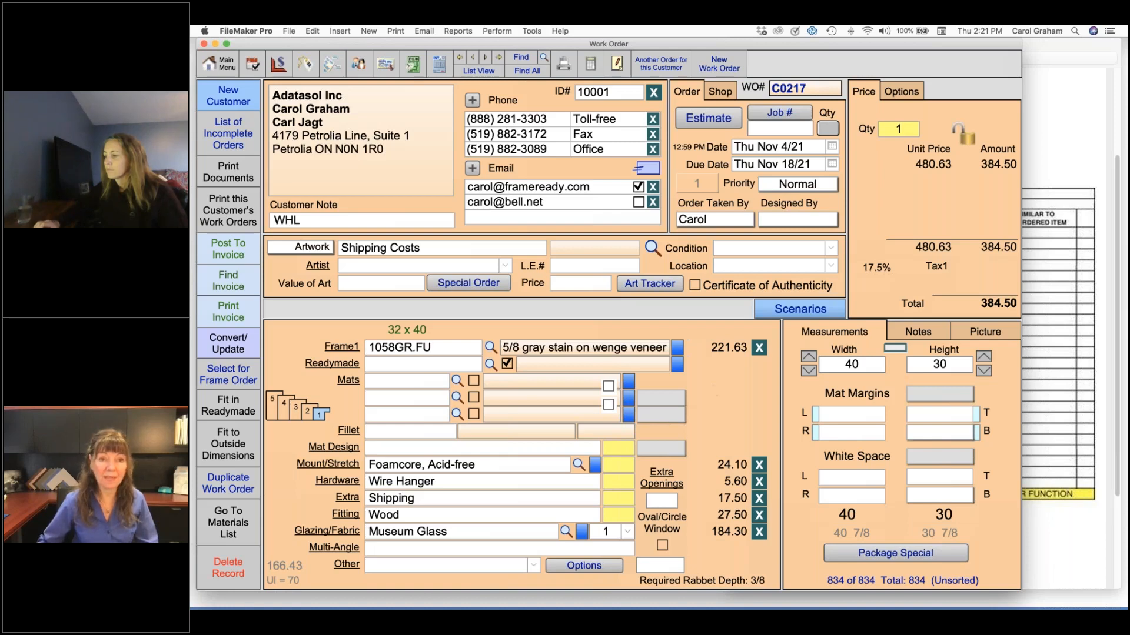
Add OUT at the start of the 1058GR.FU moulding's description in the price codes
{"action": "left_click", "coordinate": [280, 62]}
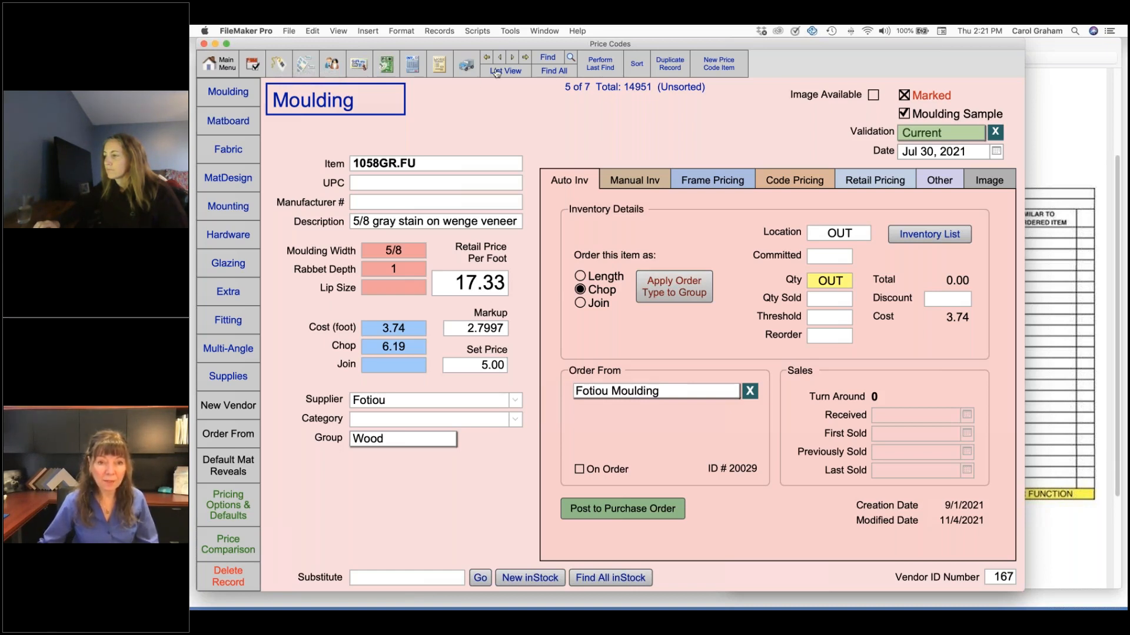
{"action": "left_click", "coordinate": [356, 225]}
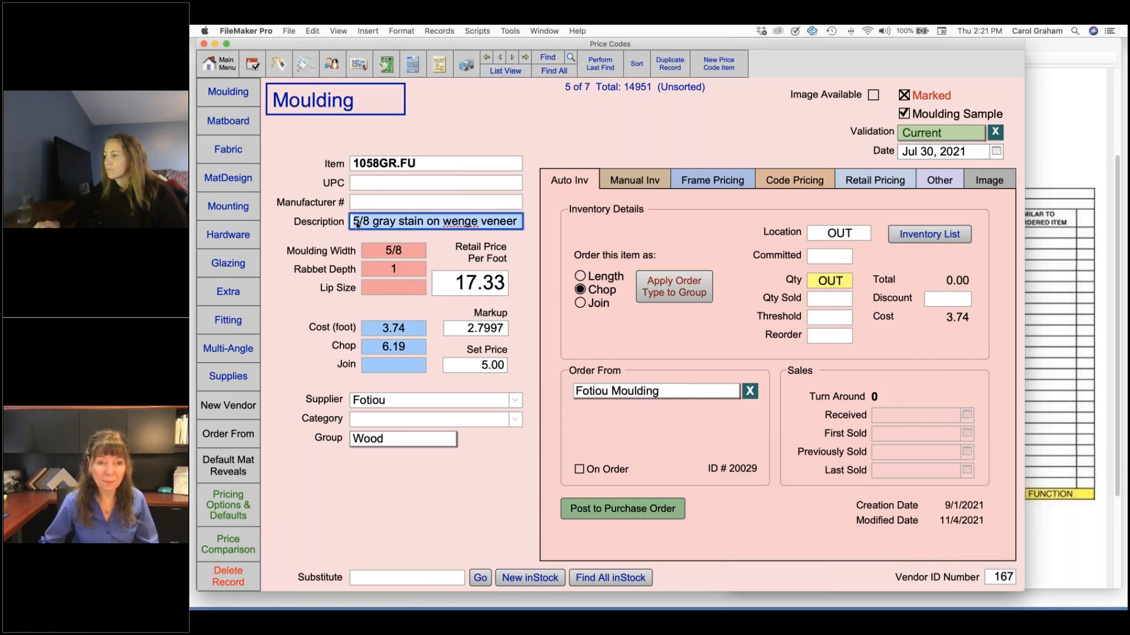
{"action": "left_click", "coordinate": [374, 223]}
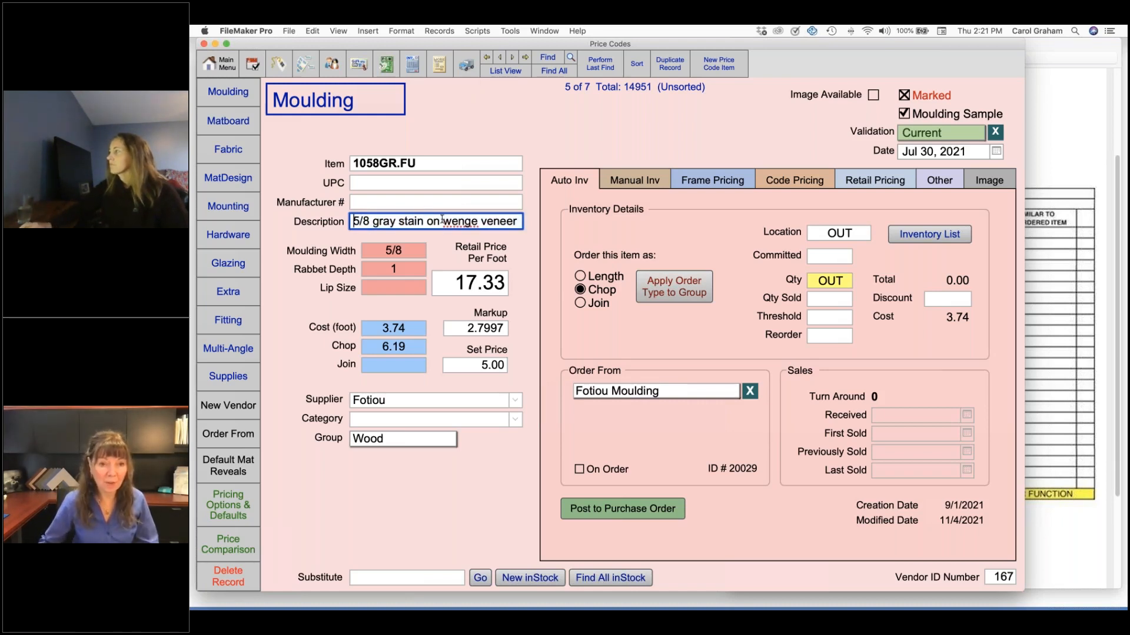
{"action": "type", "text": "OUT"}
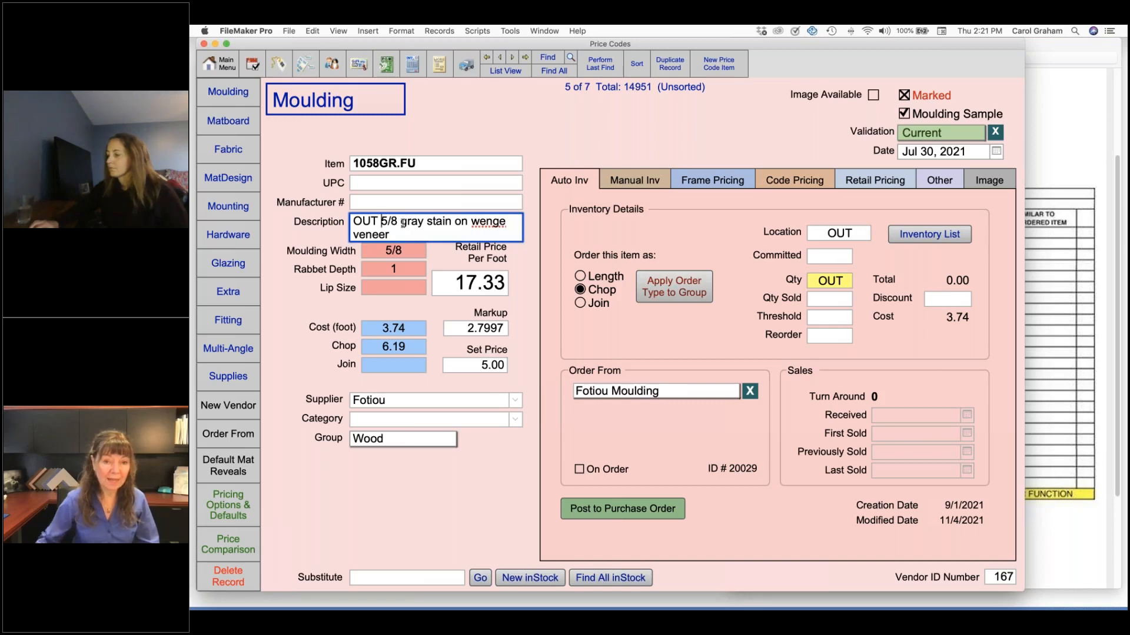
{"action": "left_click", "coordinate": [481, 140]}
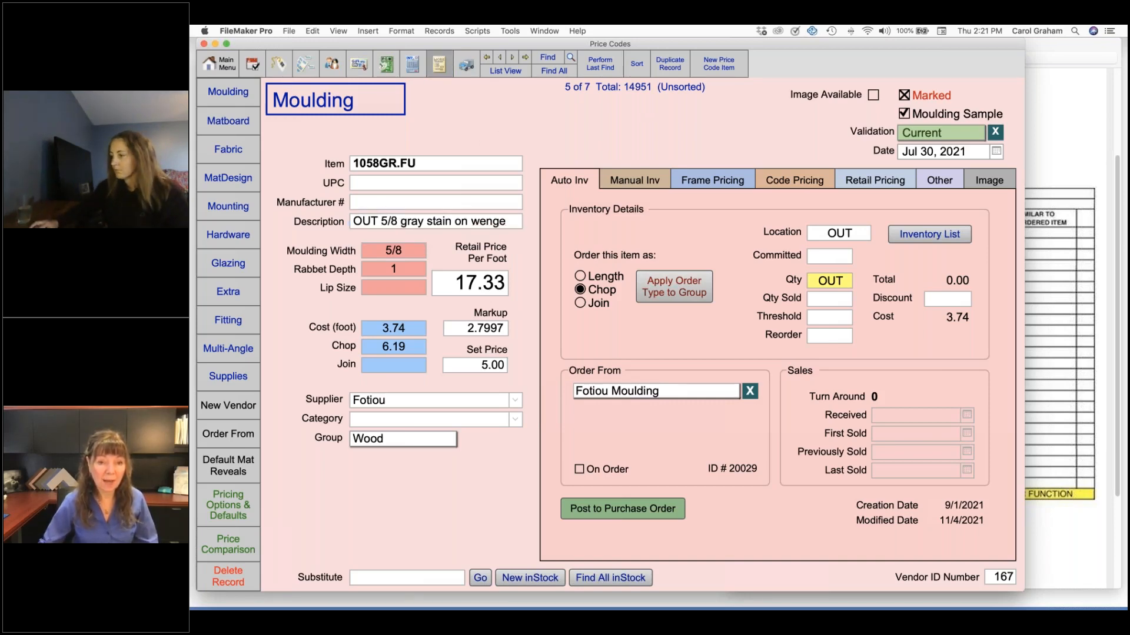
Check the Frame1 description on the work order, and highlight the word OUT in the 1058GR.FU price code description
{"action": "left_click", "coordinate": [438, 63]}
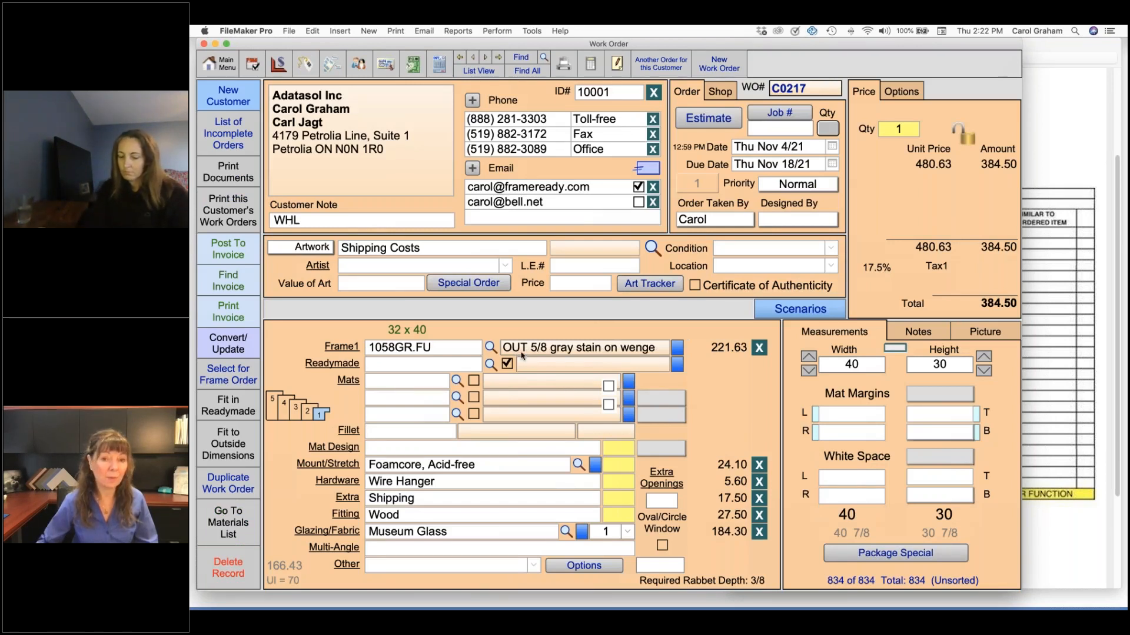
{"action": "mouse_move", "coordinate": [522, 356]}
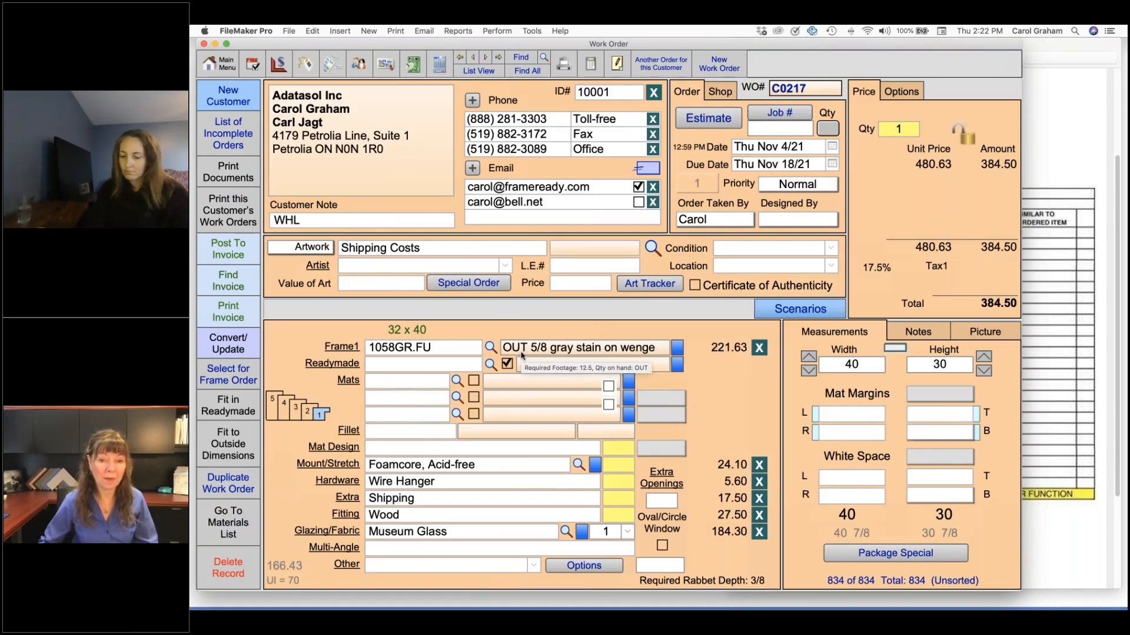
{"action": "left_click", "coordinate": [279, 63]}
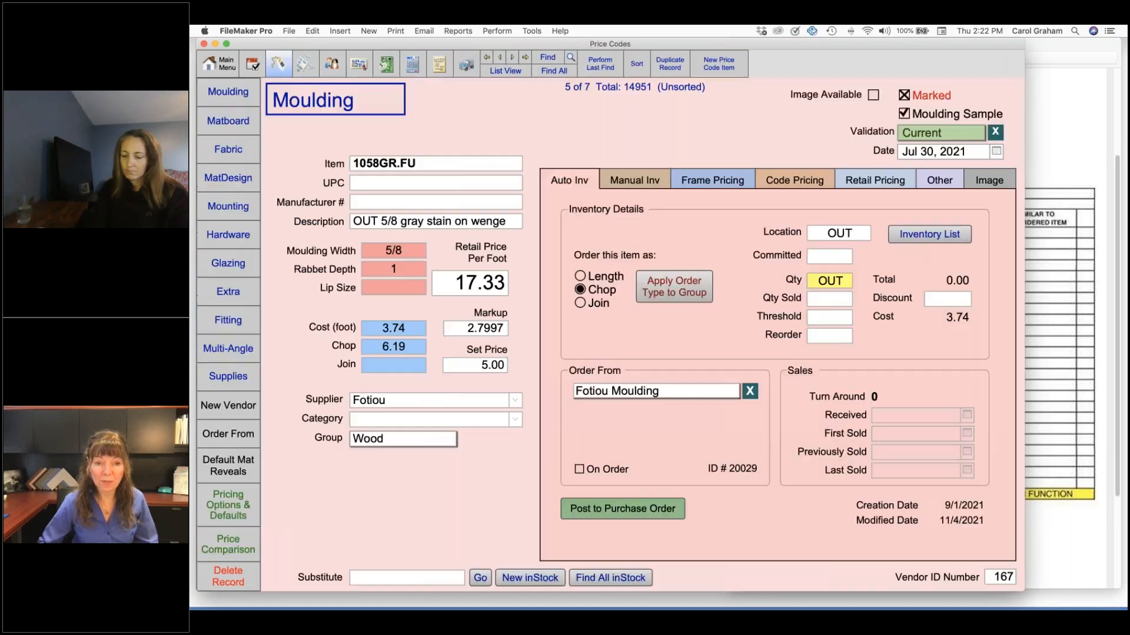
{"action": "left_click", "coordinate": [372, 220]}
{"action": "double_click", "coordinate": [377, 220]}
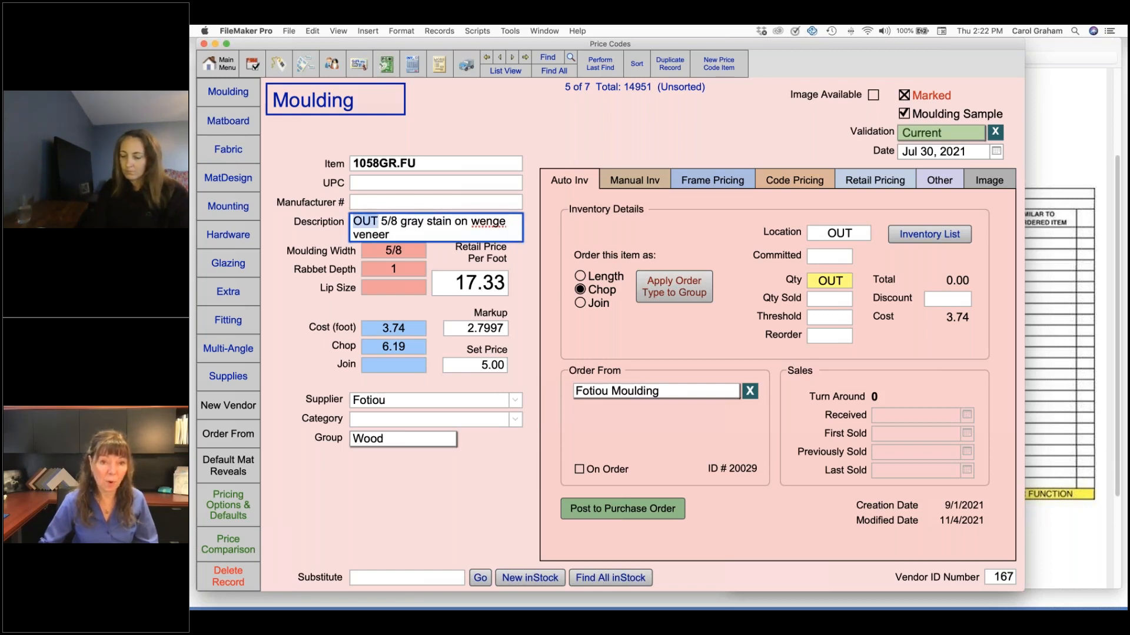
{"action": "left_click", "coordinate": [494, 119]}
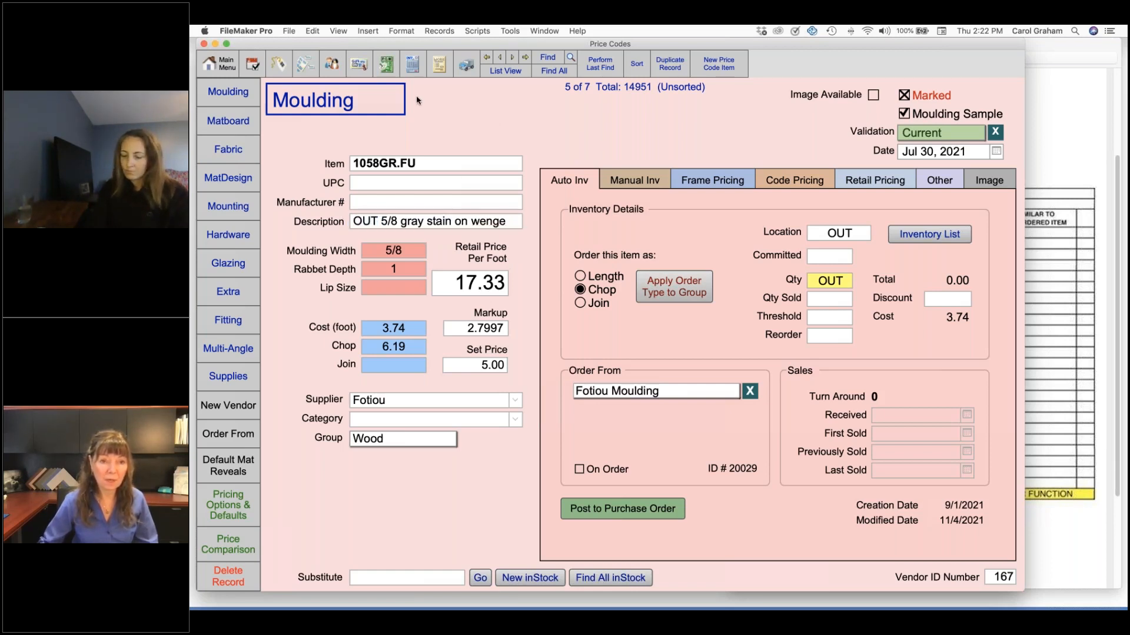
Log in again with the level4 account and its password, and return to the moulding price codes
{"action": "left_click", "coordinate": [228, 67]}
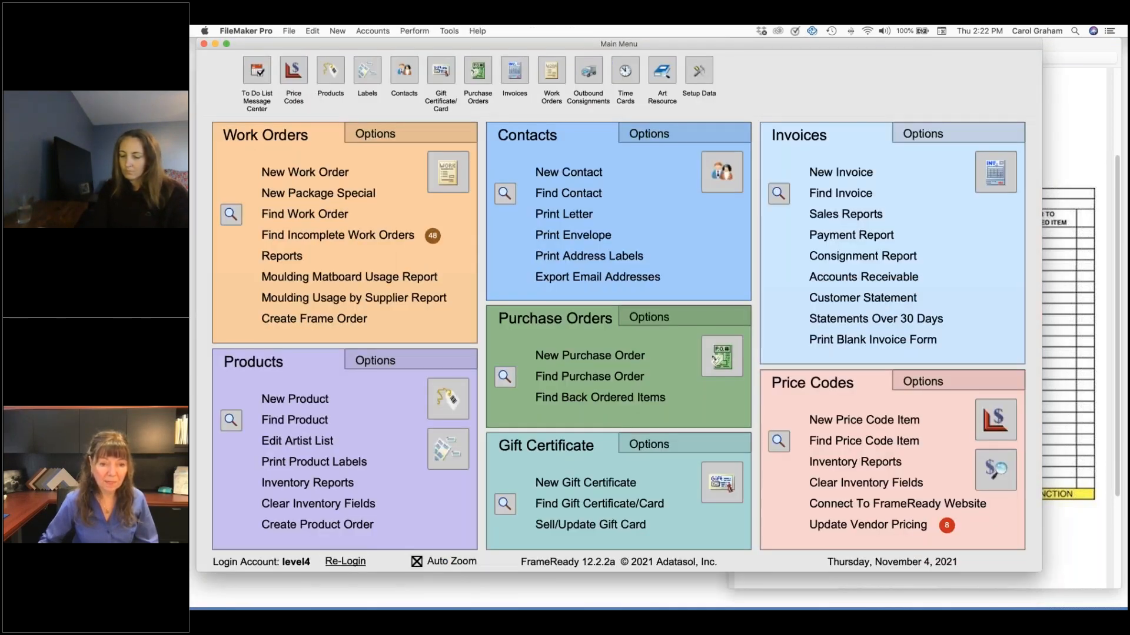
{"action": "left_click", "coordinate": [345, 561]}
{"action": "type", "text": "level"}
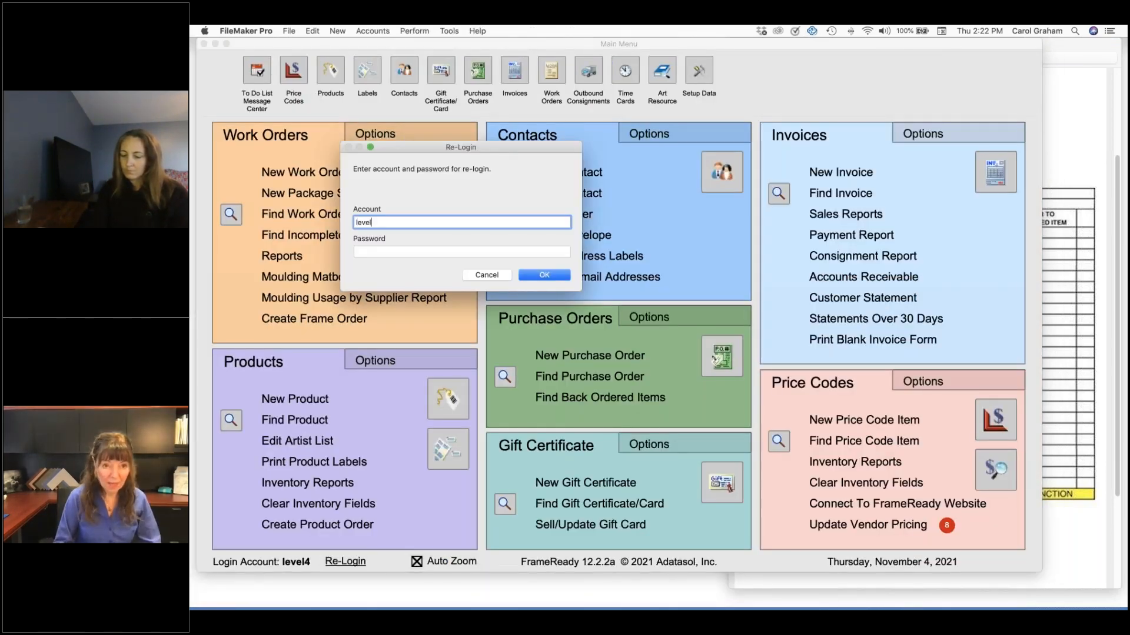
{"action": "type", "text": "4"}
{"action": "key", "text": "Tab"}
{"action": "type", "text": "1234"}
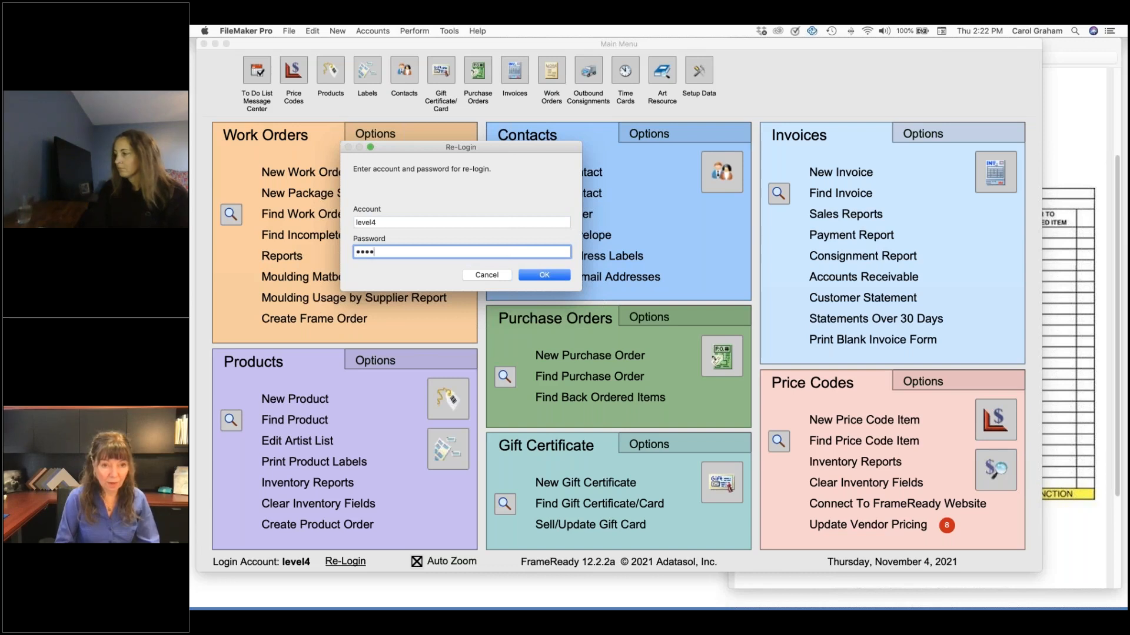
{"action": "key", "text": "Return"}
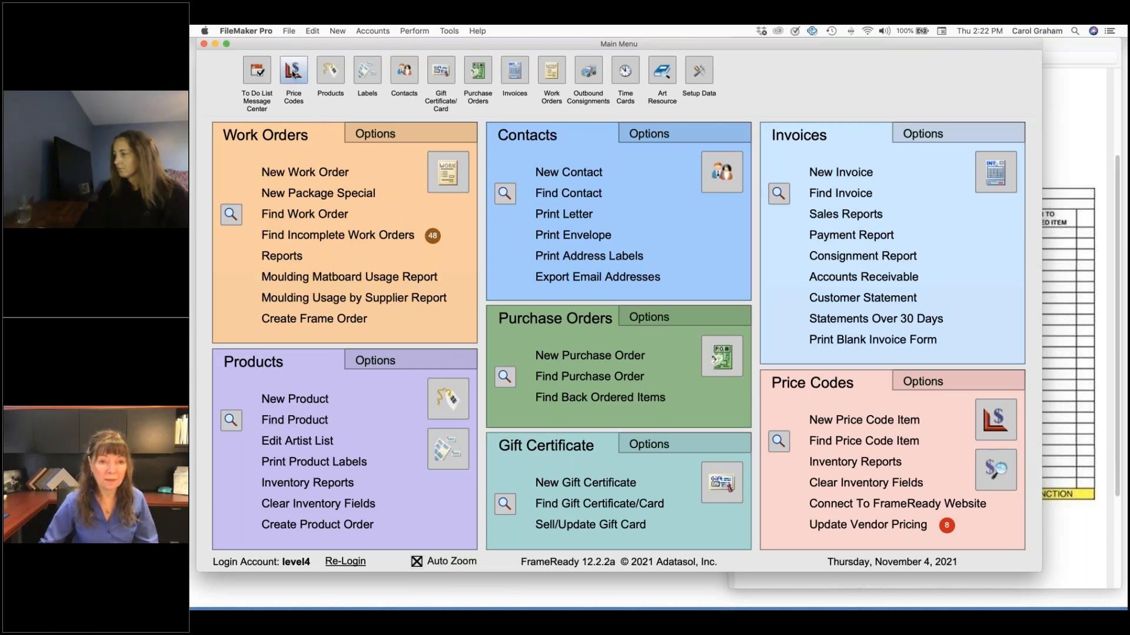
{"action": "left_click", "coordinate": [292, 71]}
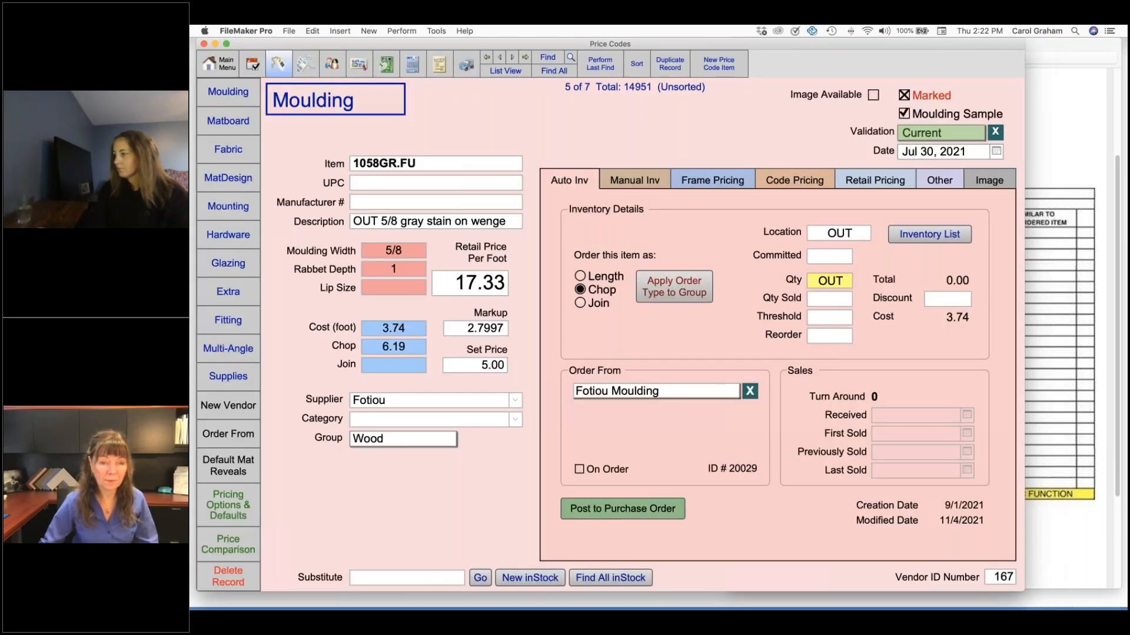
Restore the full menus from the main menu, and return to the 1058GR.FU moulding in the price codes
{"action": "left_click", "coordinate": [219, 66]}
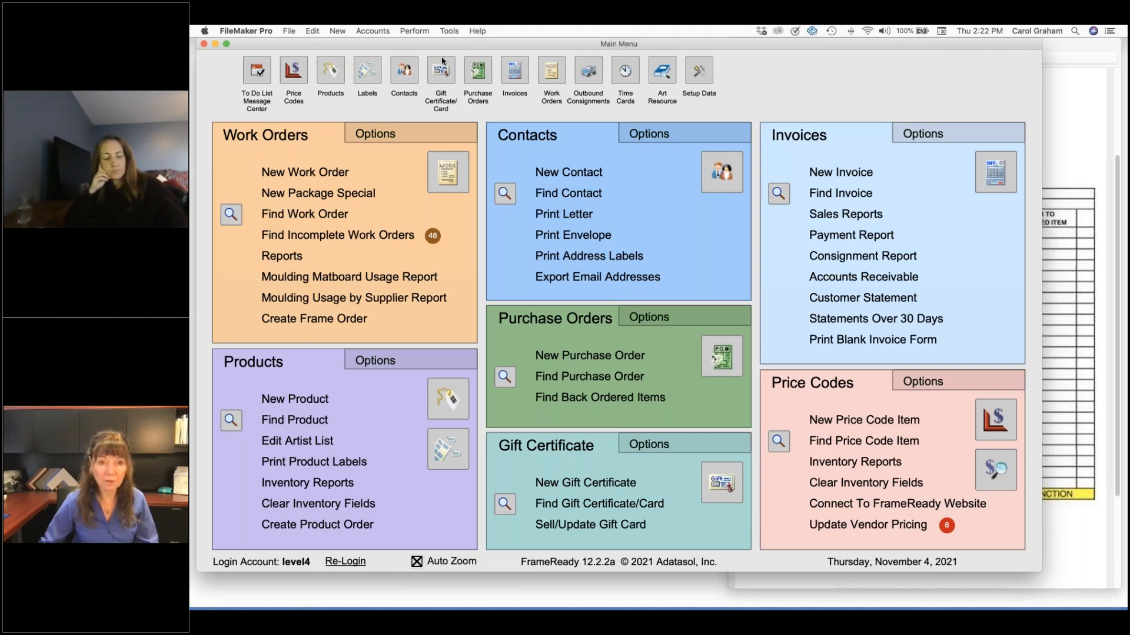
{"action": "left_click", "coordinate": [417, 31]}
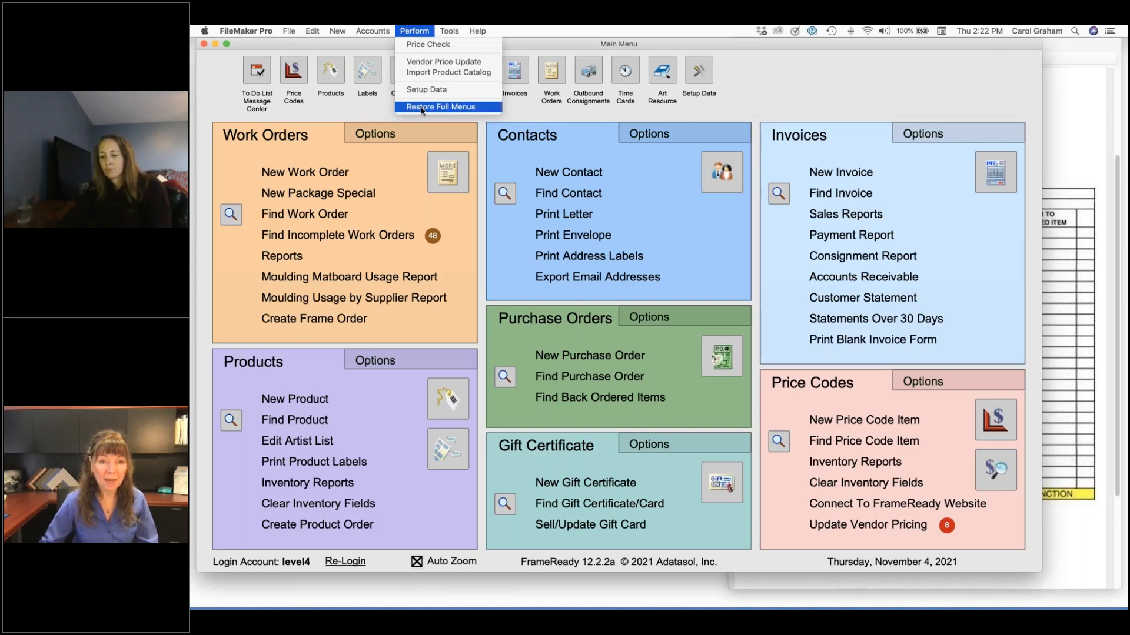
{"action": "left_click", "coordinate": [487, 108]}
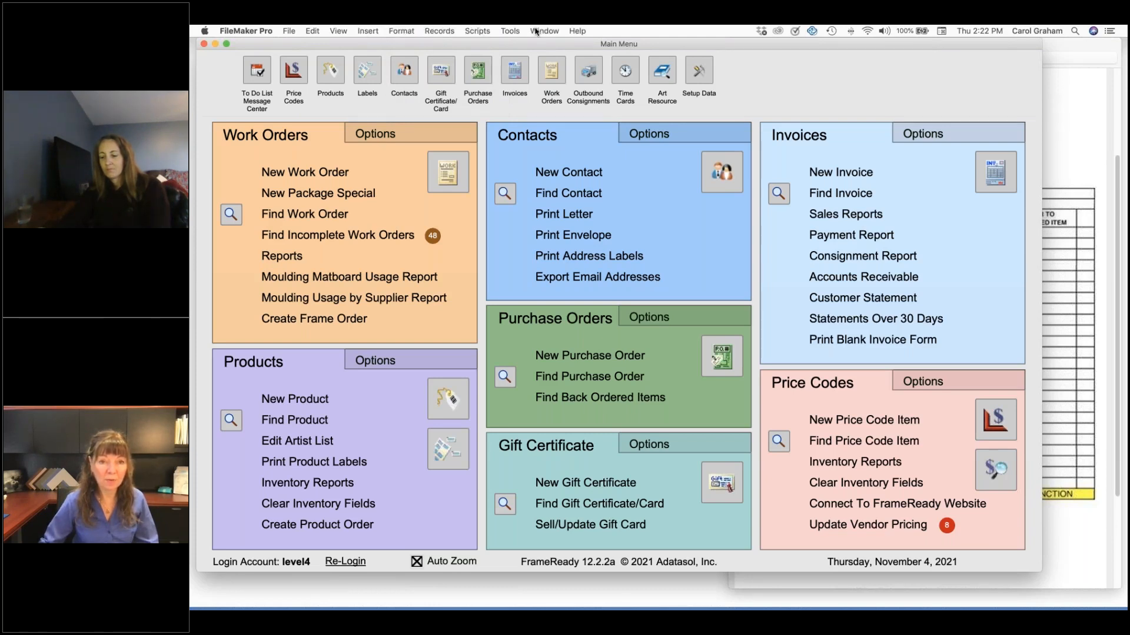
{"action": "left_click", "coordinate": [292, 72]}
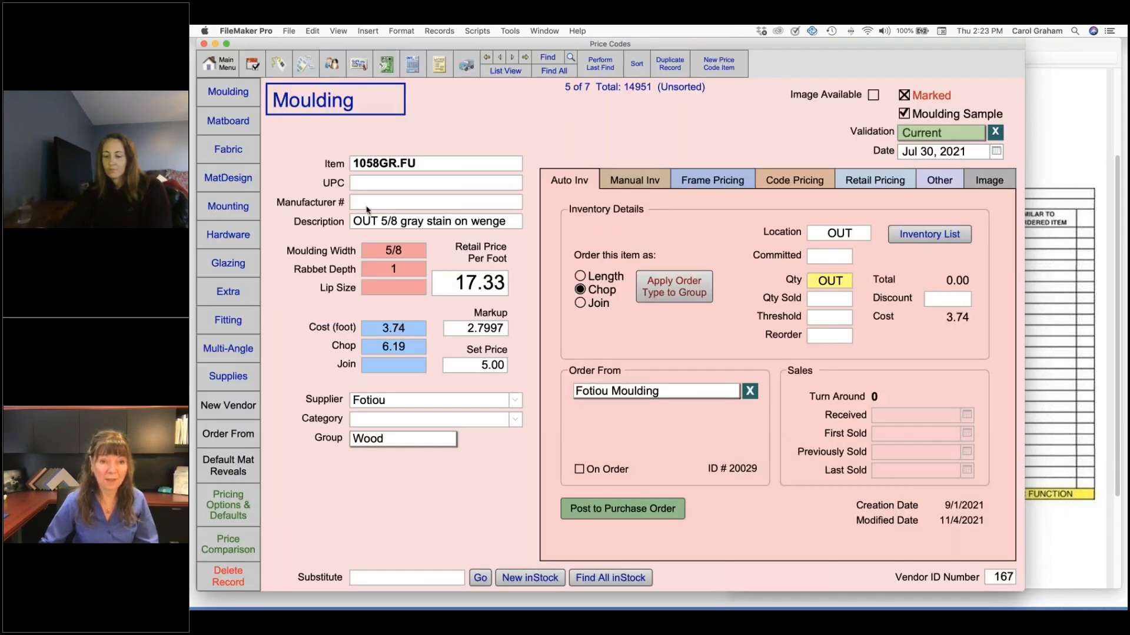
Make the word OUT bold in the 1058GR.FU price code description, and check the Frame1 description on the work order
{"action": "left_click", "coordinate": [369, 222]}
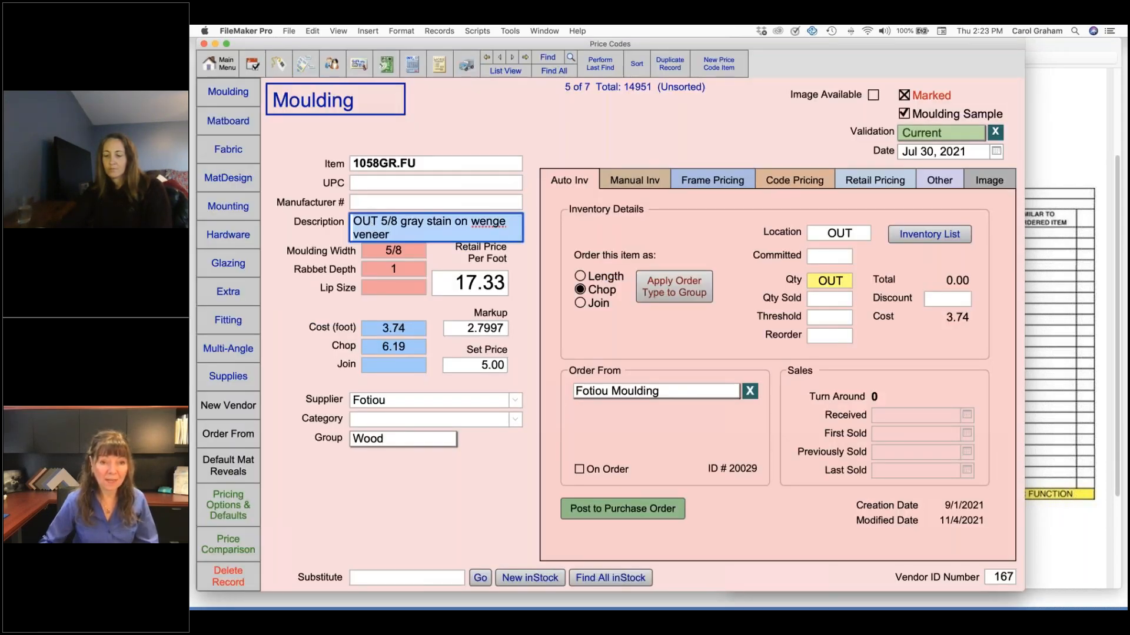
{"action": "double_click", "coordinate": [376, 223]}
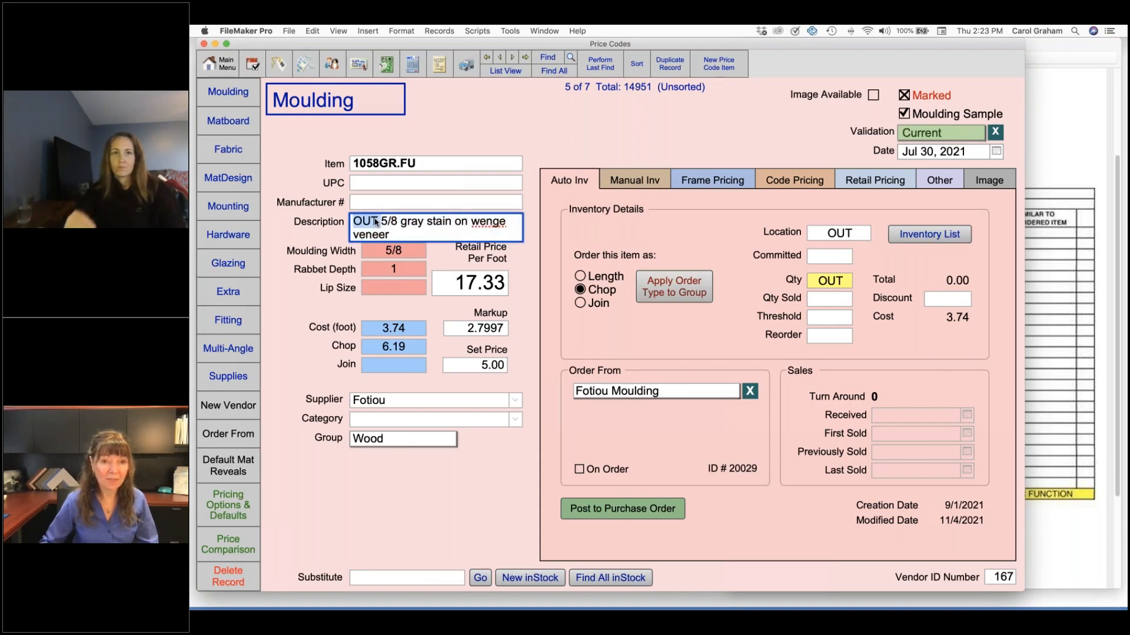
{"action": "left_click", "coordinate": [401, 30]}
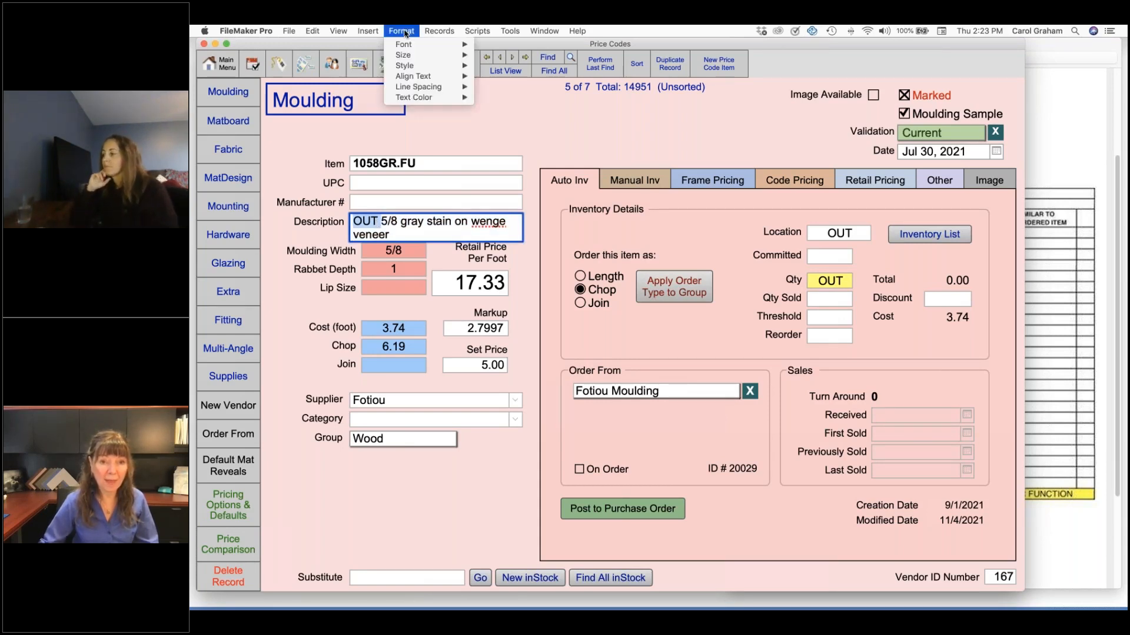
{"action": "mouse_move", "coordinate": [406, 67]}
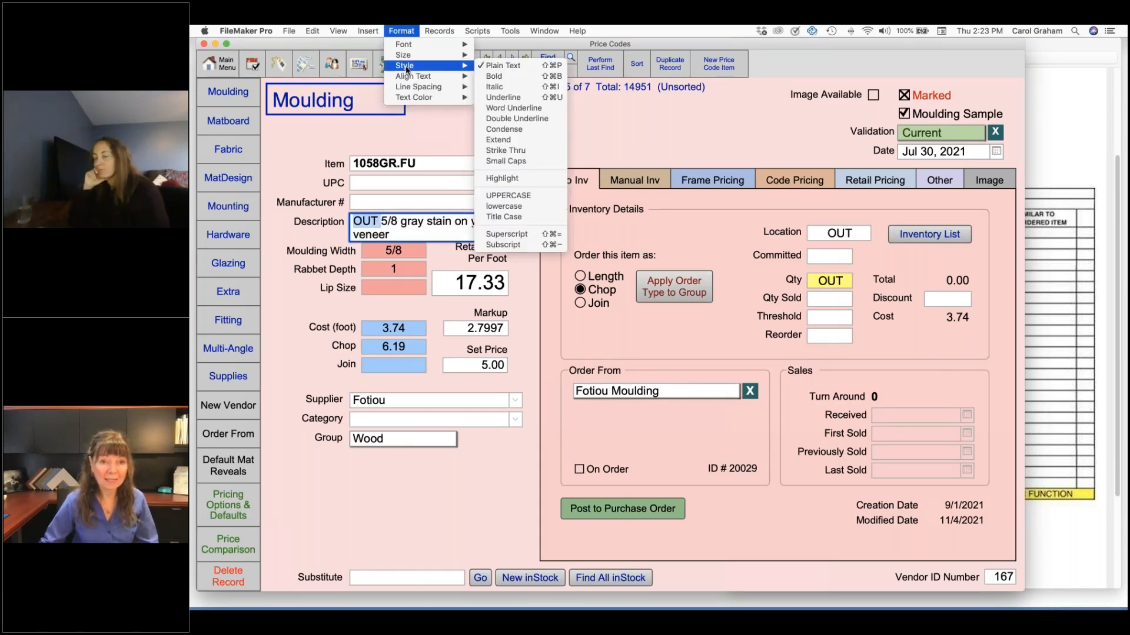
{"action": "left_click", "coordinate": [506, 77]}
{"action": "left_click", "coordinate": [438, 83]}
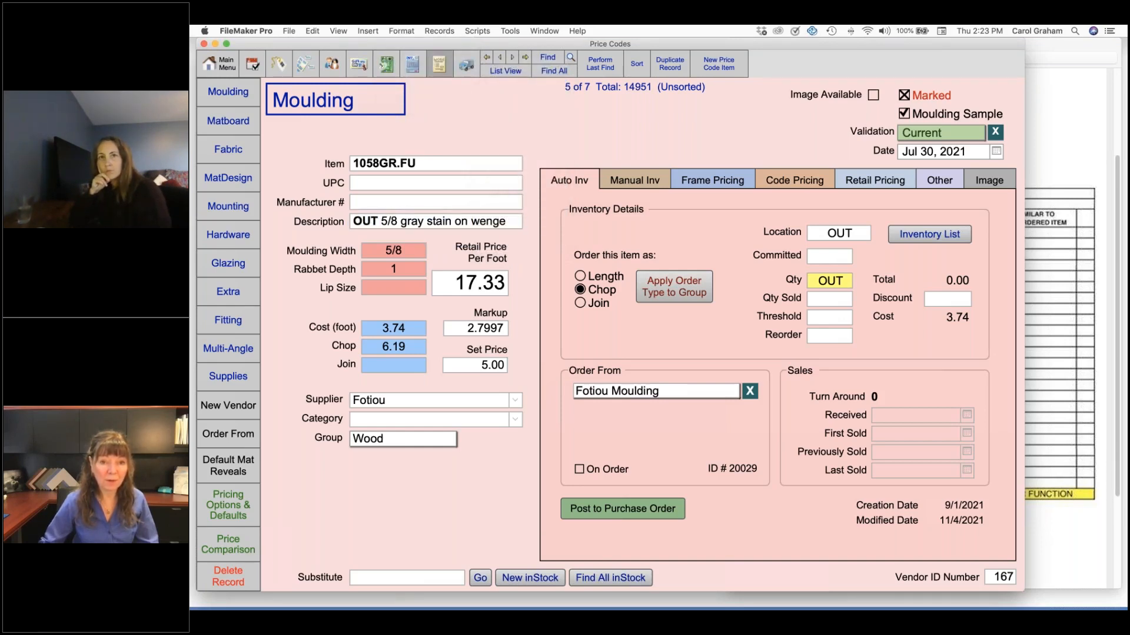
{"action": "left_click", "coordinate": [439, 64]}
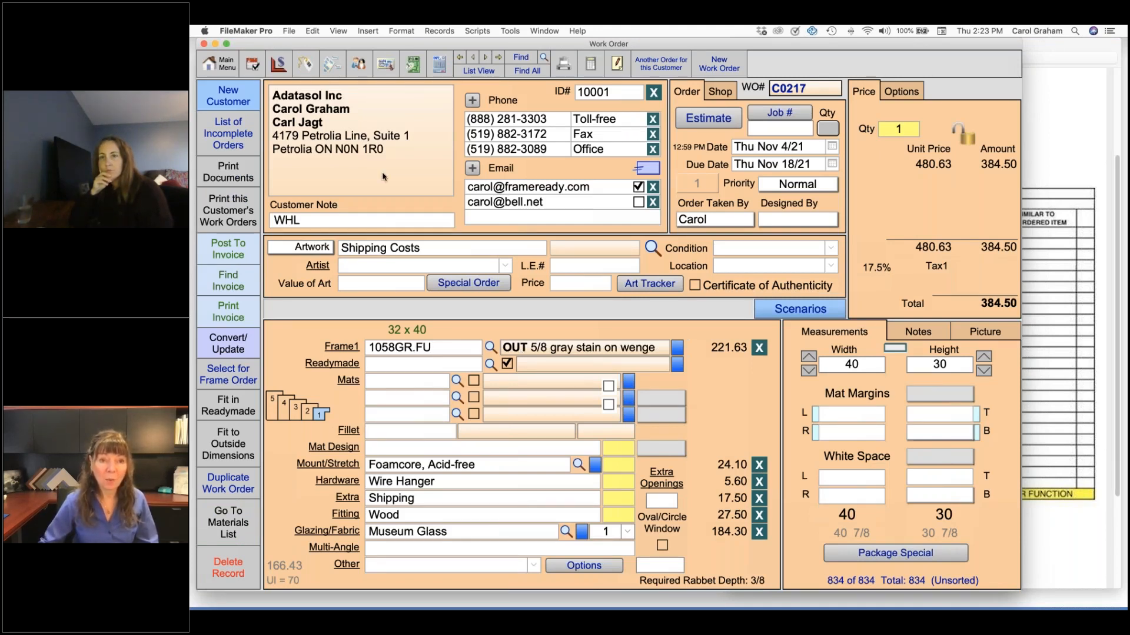
Color the word OUT red in the 1058GR.FU price code description, and check the Frame1 line on the work order
{"action": "left_click", "coordinate": [280, 65]}
{"action": "left_click", "coordinate": [364, 224]}
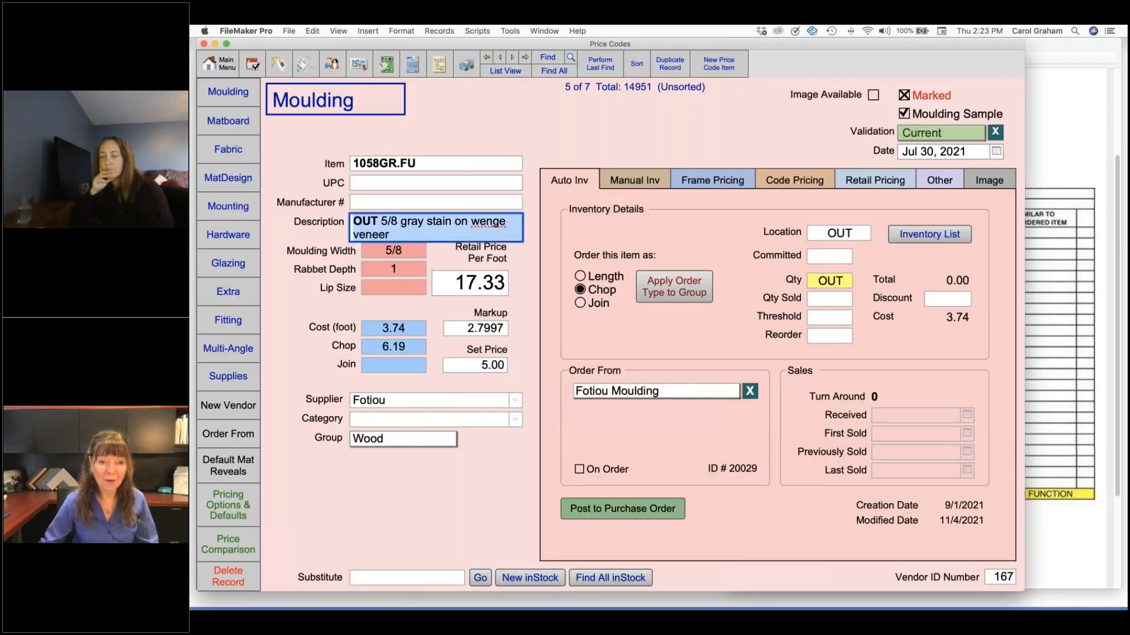
{"action": "double_click", "coordinate": [364, 223]}
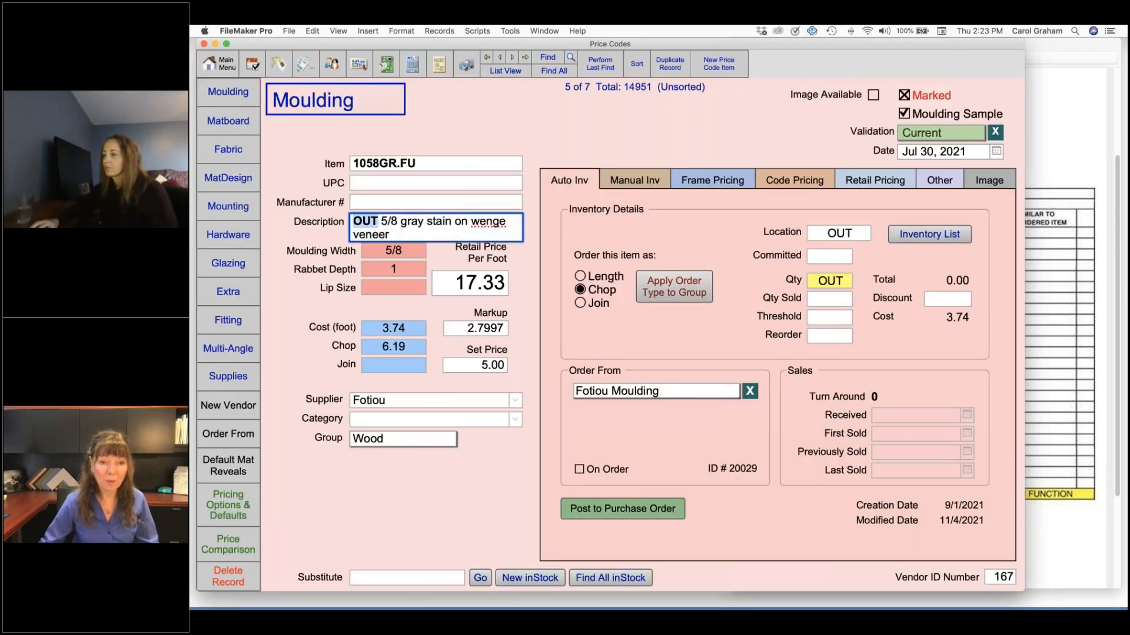
{"action": "left_click", "coordinate": [401, 30]}
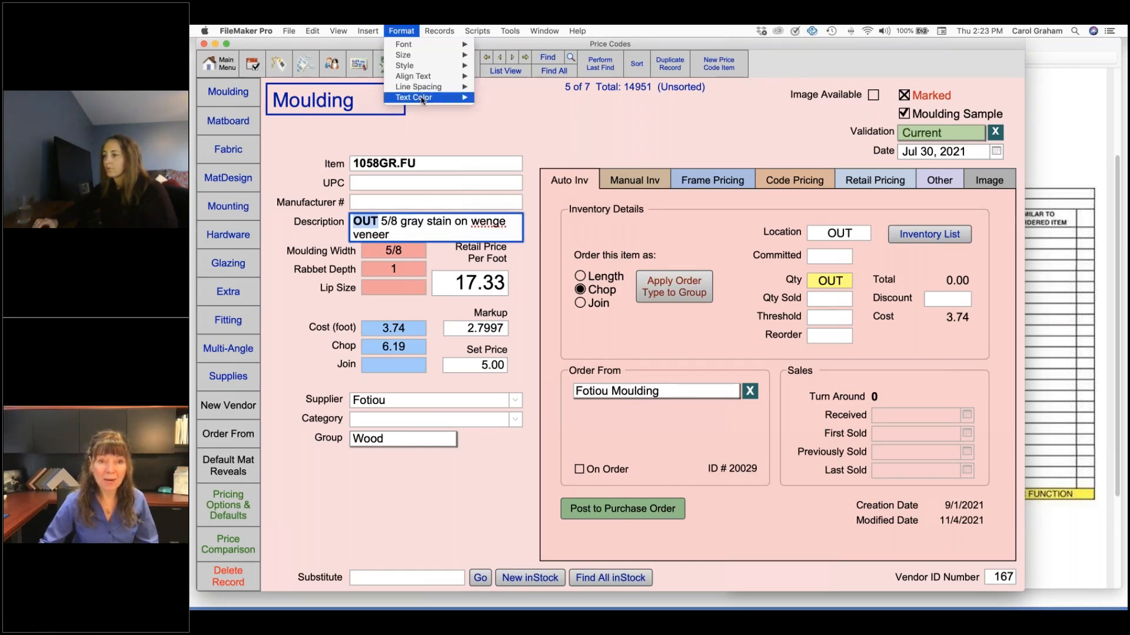
{"action": "mouse_move", "coordinate": [422, 100]}
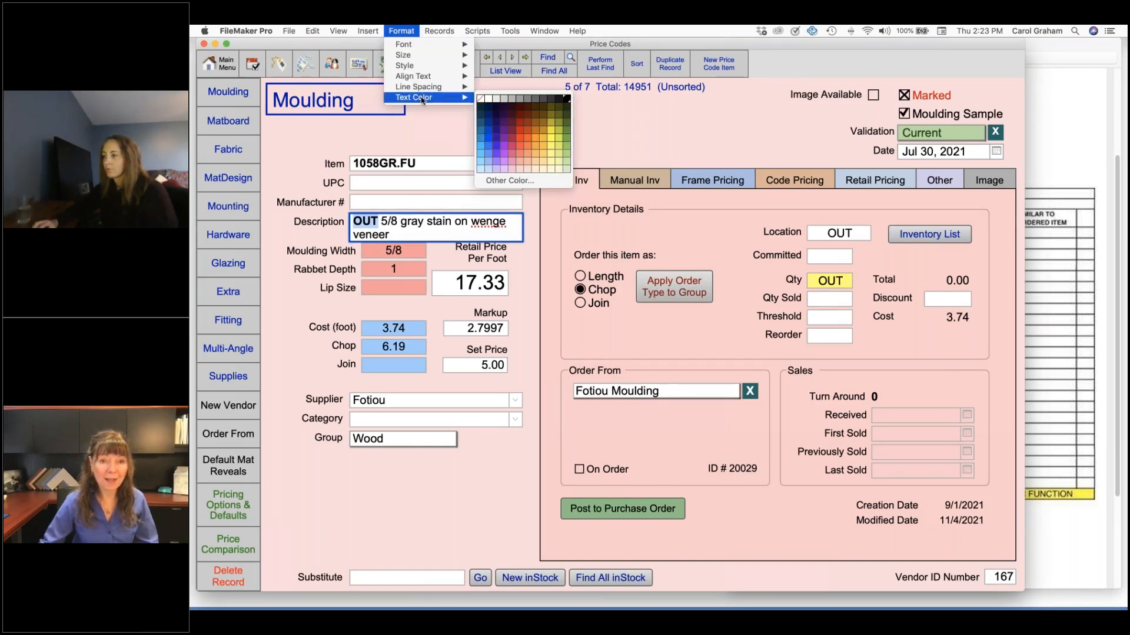
{"action": "left_click", "coordinate": [518, 136]}
{"action": "left_click", "coordinate": [468, 132]}
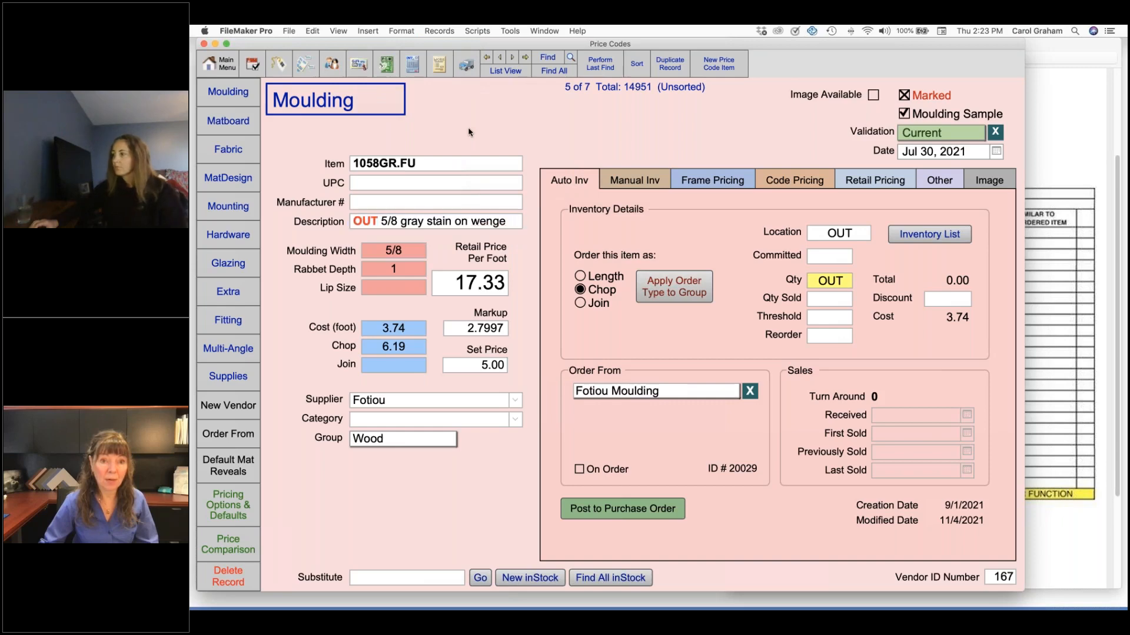
{"action": "left_click", "coordinate": [442, 68]}
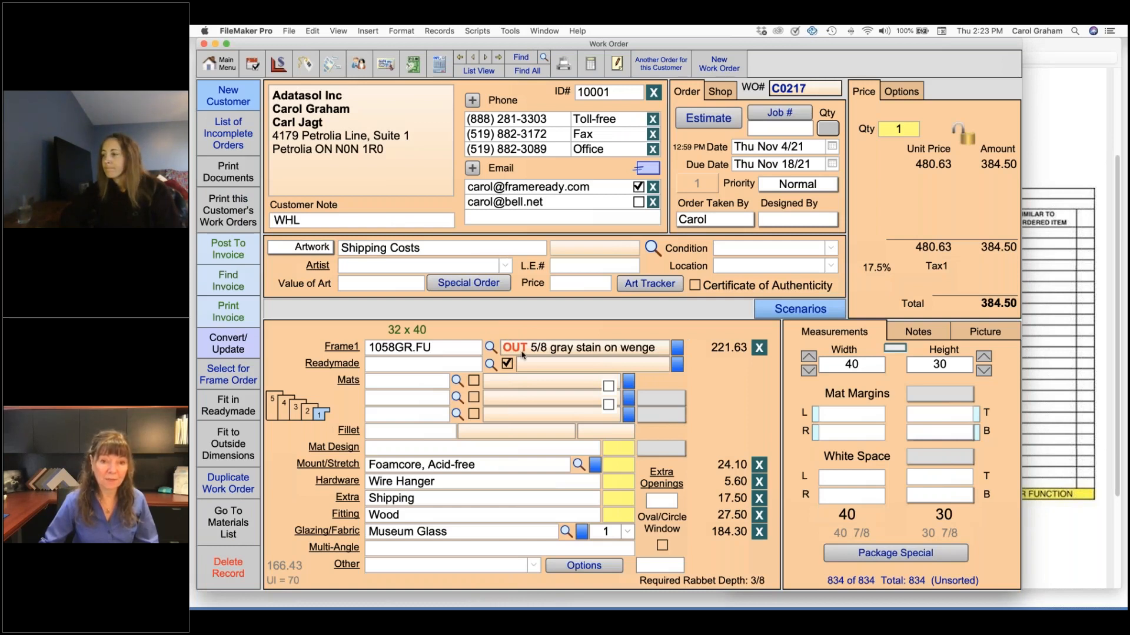
{"action": "mouse_move", "coordinate": [522, 354]}
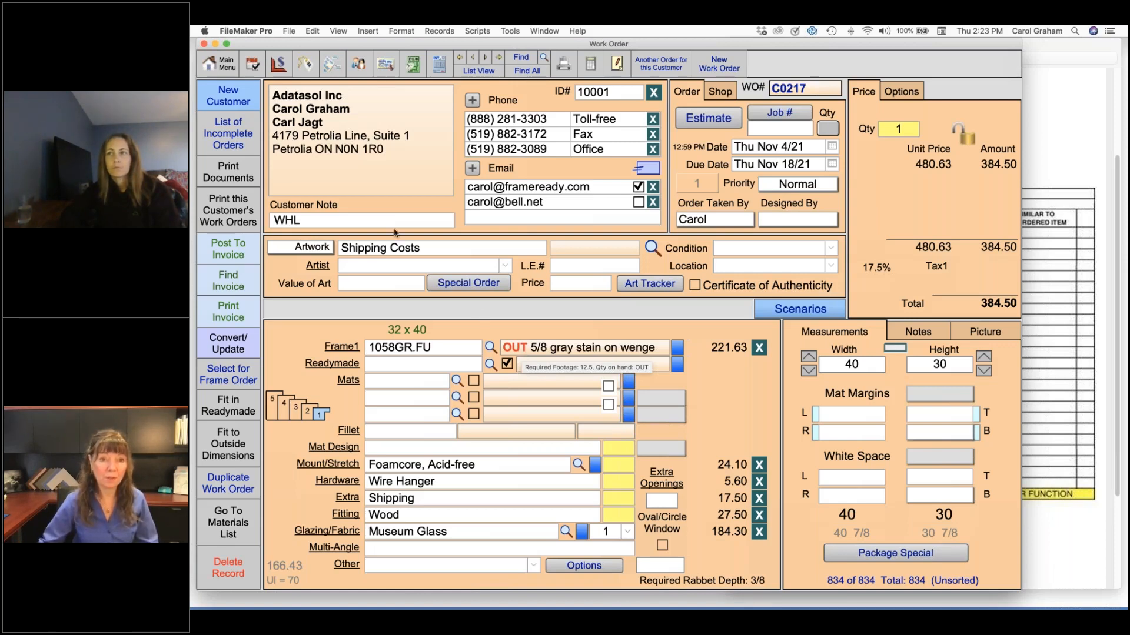
Extend the red OUT to OUT of STOCK in the 1058GR.FU price code description, and check it on the work order
{"action": "left_click", "coordinate": [278, 64]}
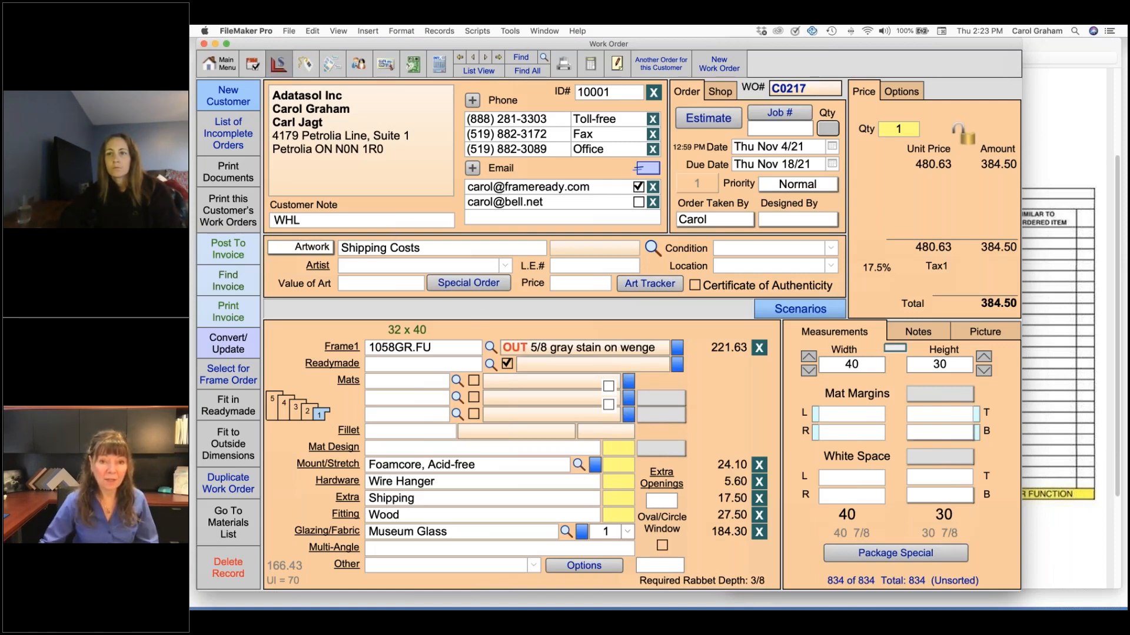
{"action": "left_click", "coordinate": [363, 224]}
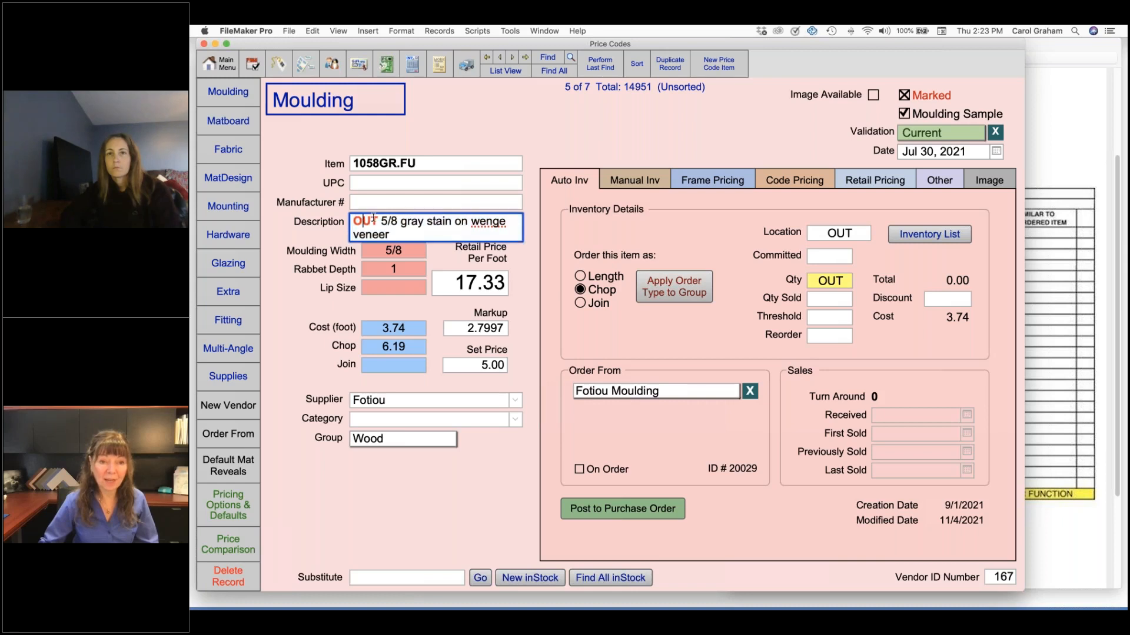
{"action": "type", "text": "of ST"}
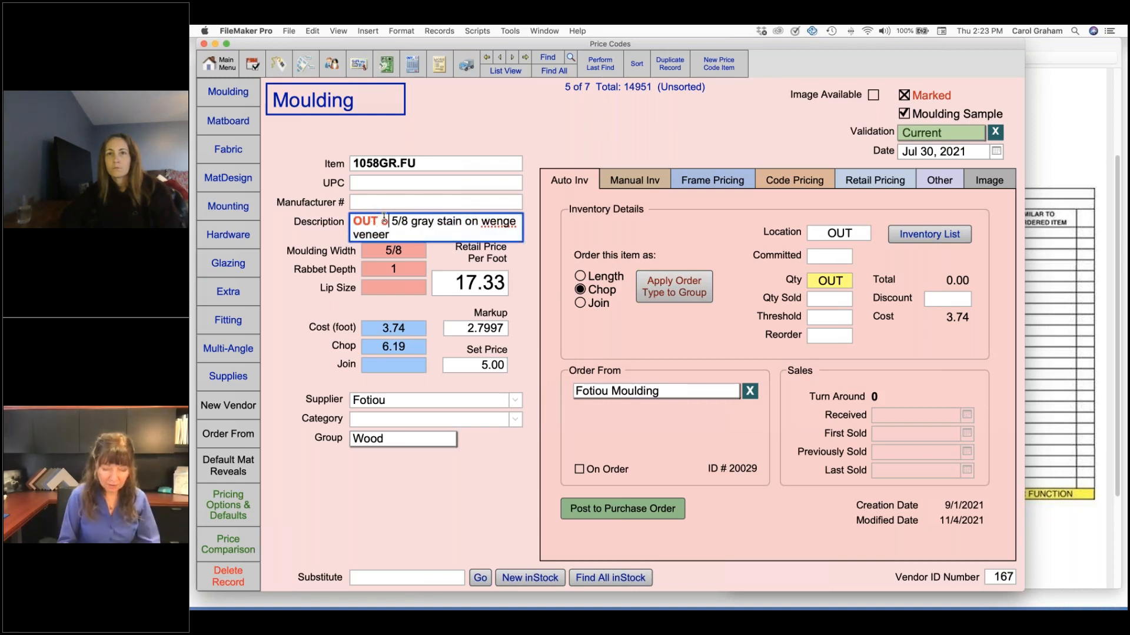
{"action": "type", "text": "OCK"}
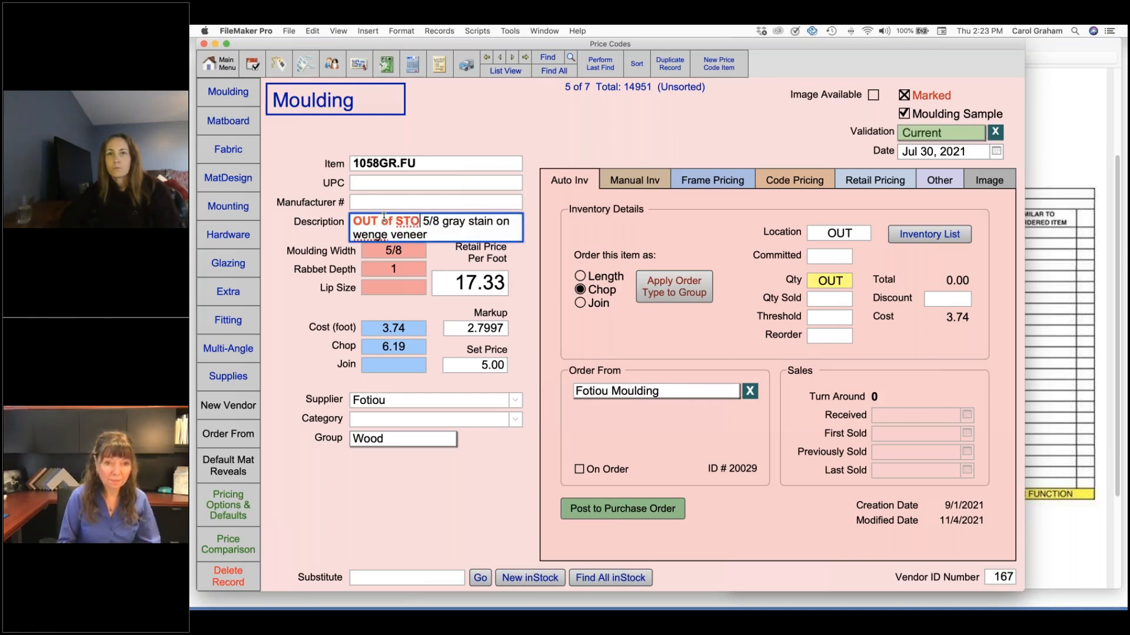
{"action": "left_click", "coordinate": [450, 121]}
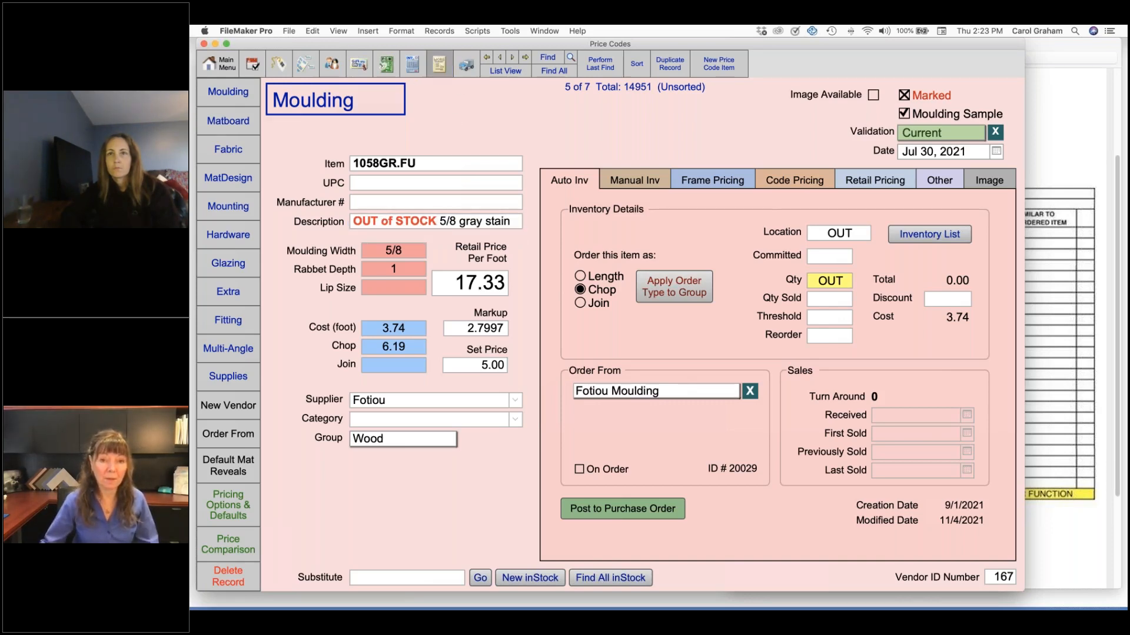
{"action": "left_click", "coordinate": [439, 64]}
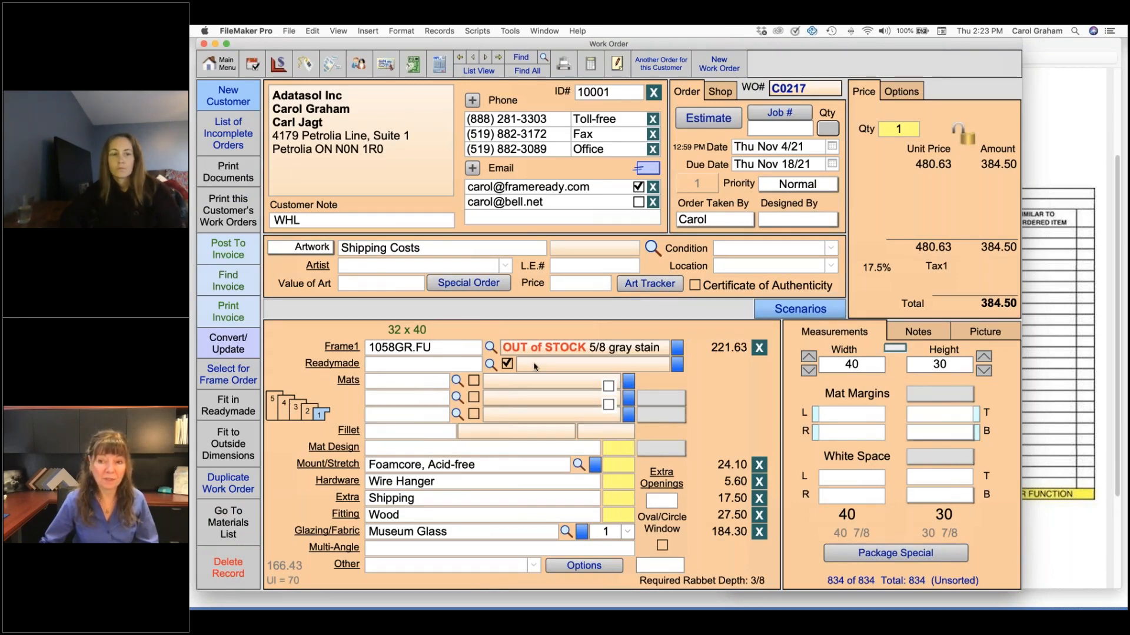
Consult the Fotiou out-of-stock list in Preview, and add Nov 30 after OUT of STOCK in the 1058GR.FU price code description
{"action": "left_click", "coordinate": [1060, 536]}
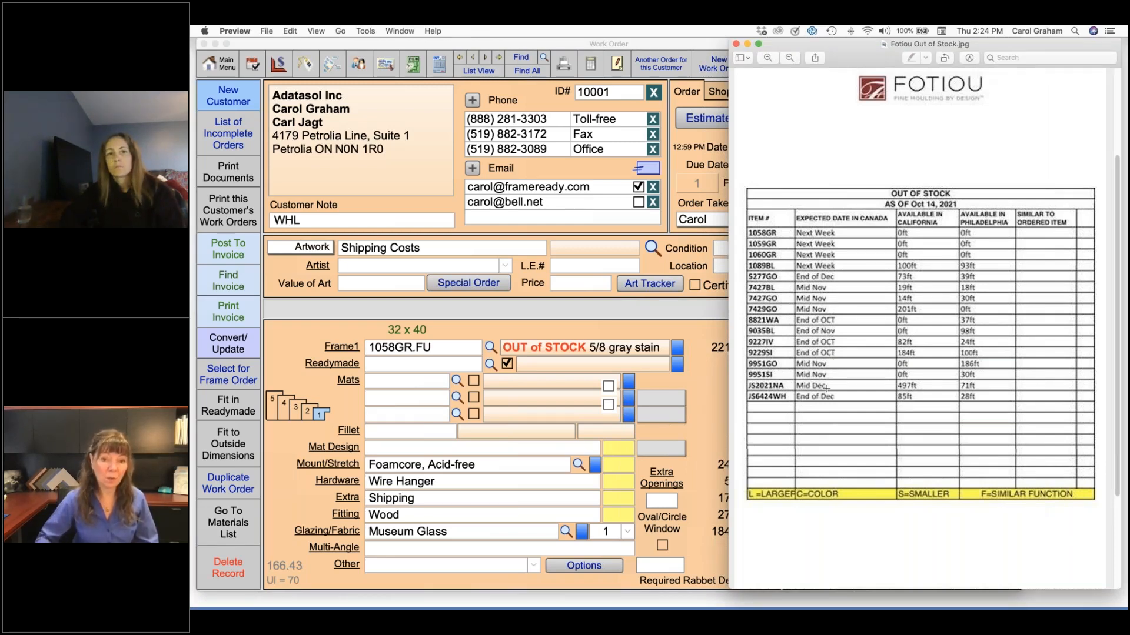
{"action": "left_click", "coordinate": [281, 66]}
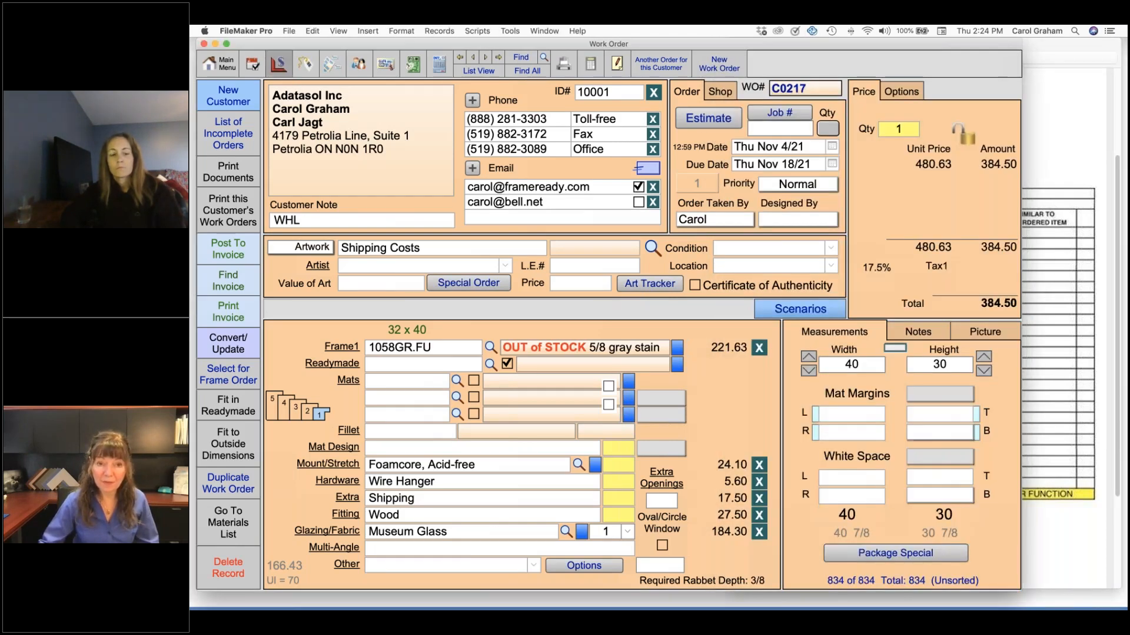
{"action": "left_click", "coordinate": [281, 66]}
{"action": "left_click", "coordinate": [436, 224]}
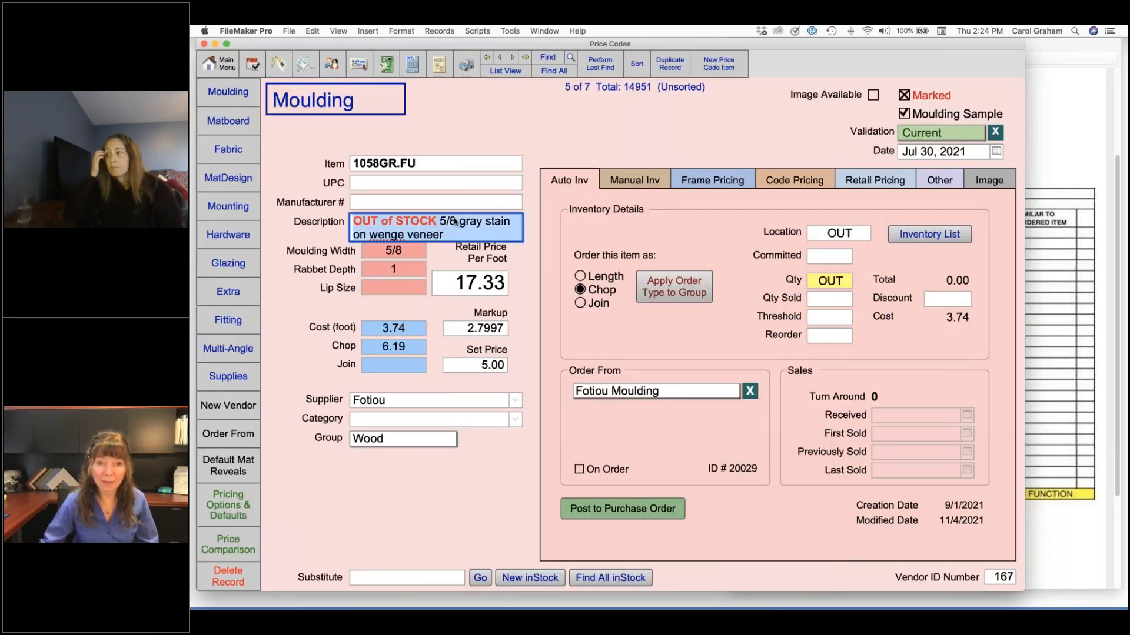
{"action": "double_click", "coordinate": [436, 223]}
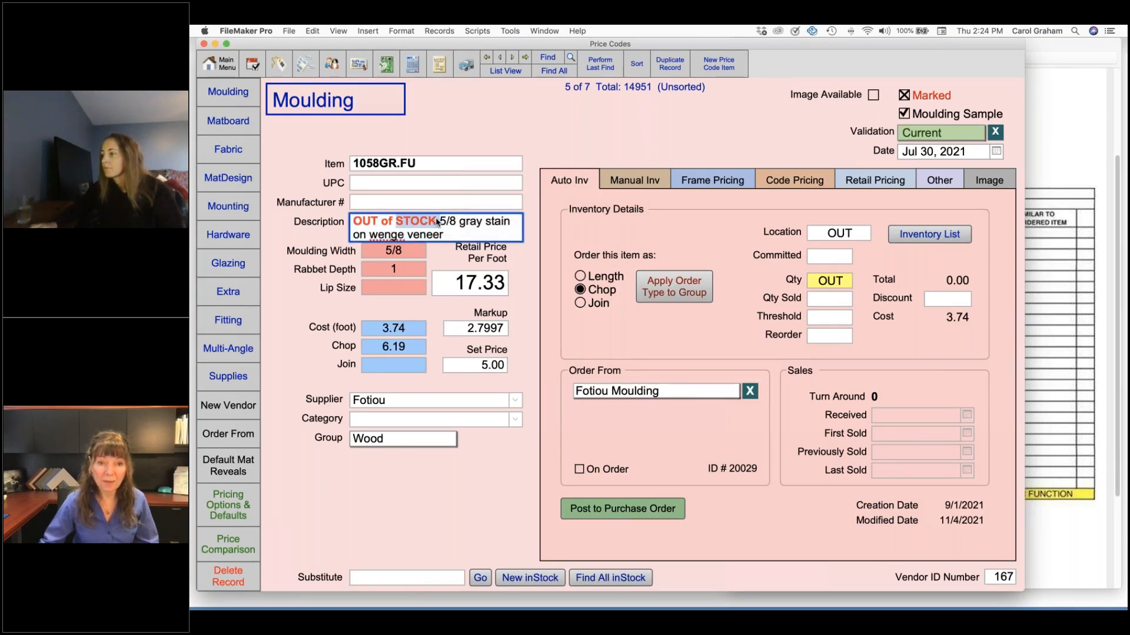
{"action": "left_click", "coordinate": [440, 222]}
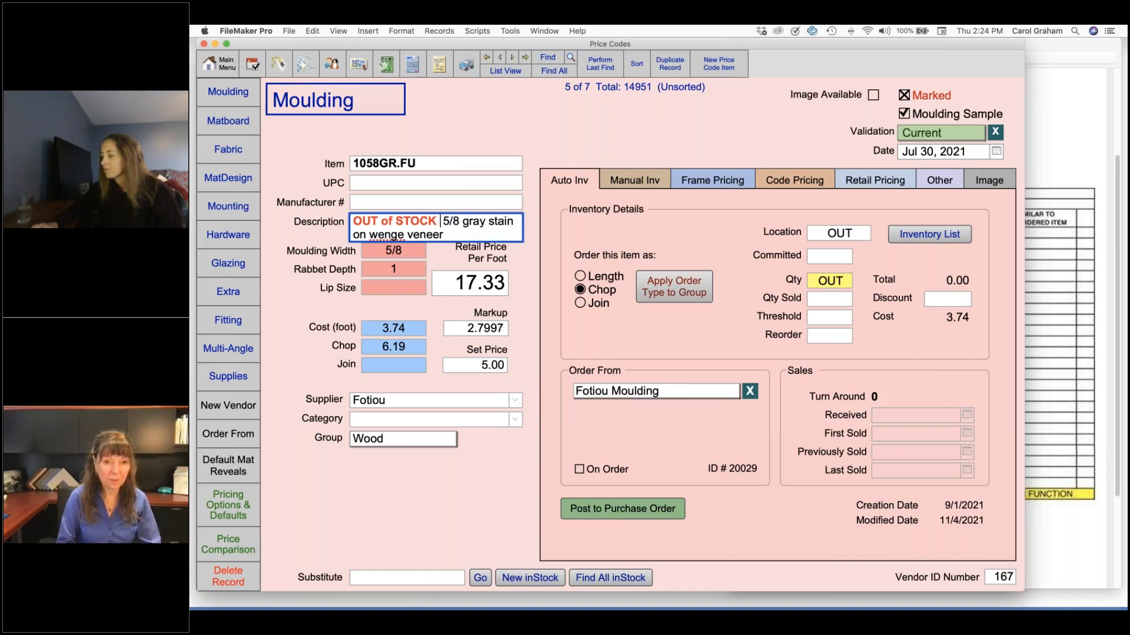
{"action": "type", "text": "Nov"}
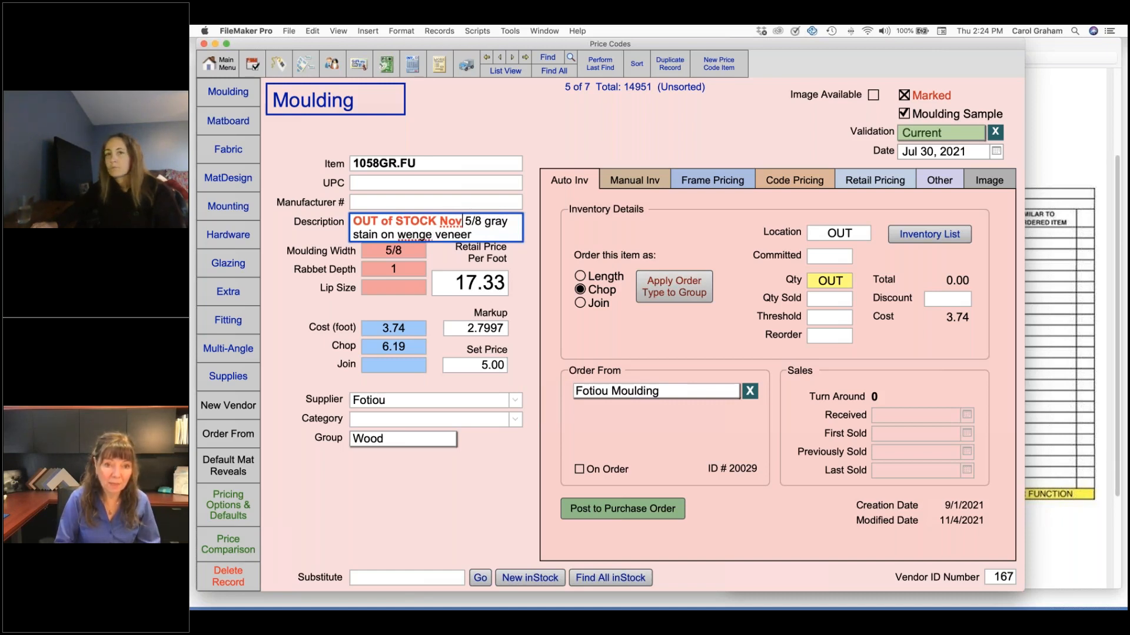
{"action": "type", "text": "30"}
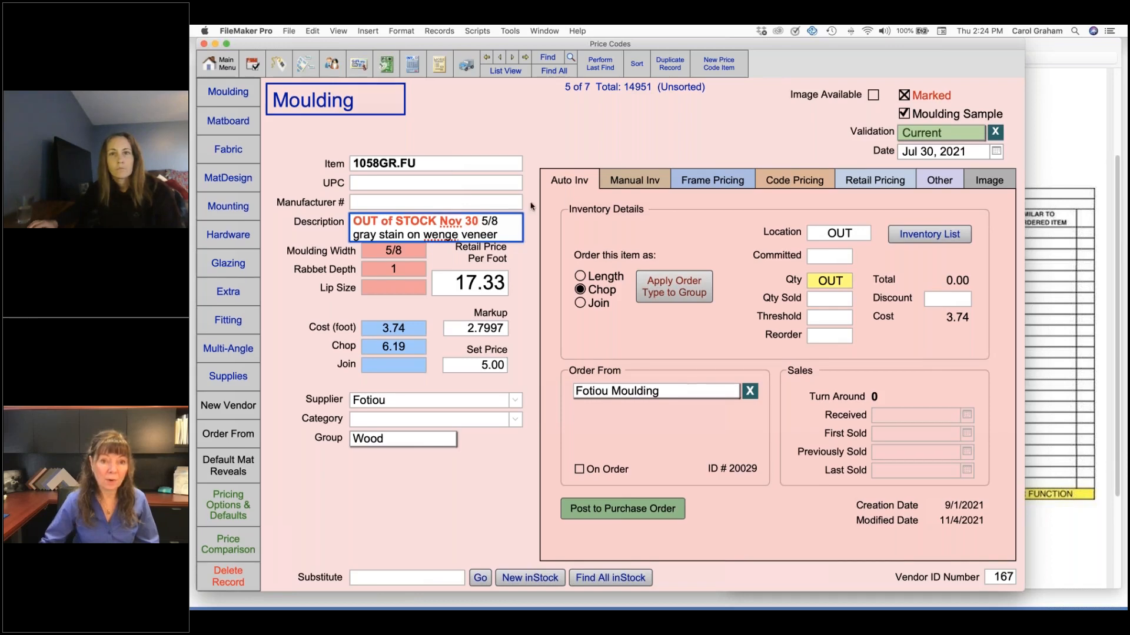
{"action": "left_click", "coordinate": [434, 83]}
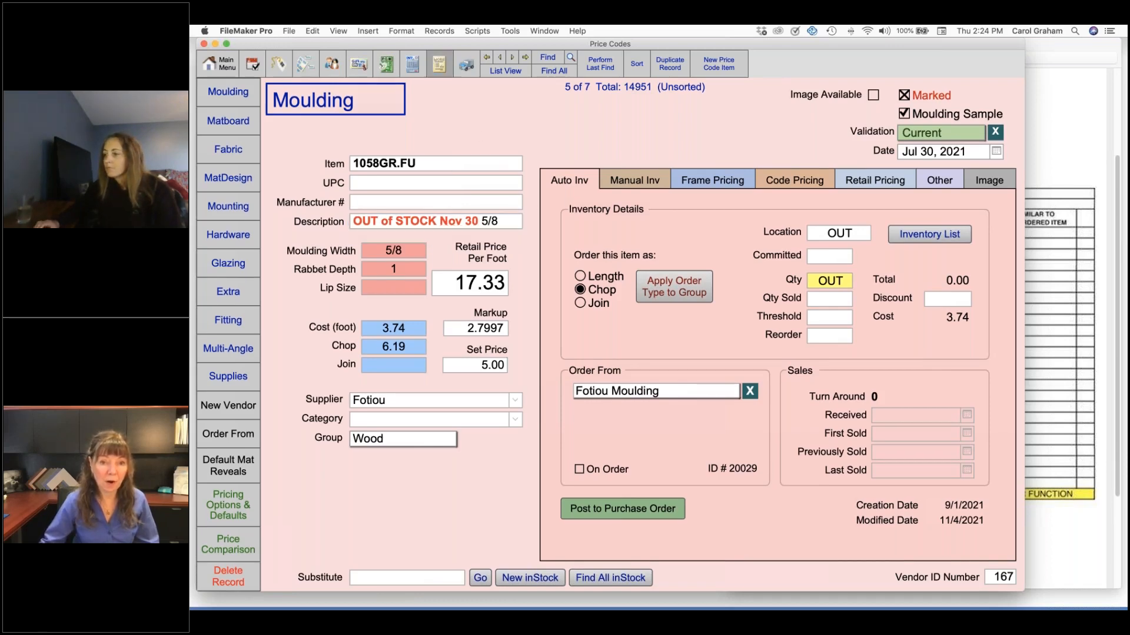
Return to the work order to check the Frame1 availability, and view the Due Date calendar without changing the date
{"action": "left_click", "coordinate": [439, 64]}
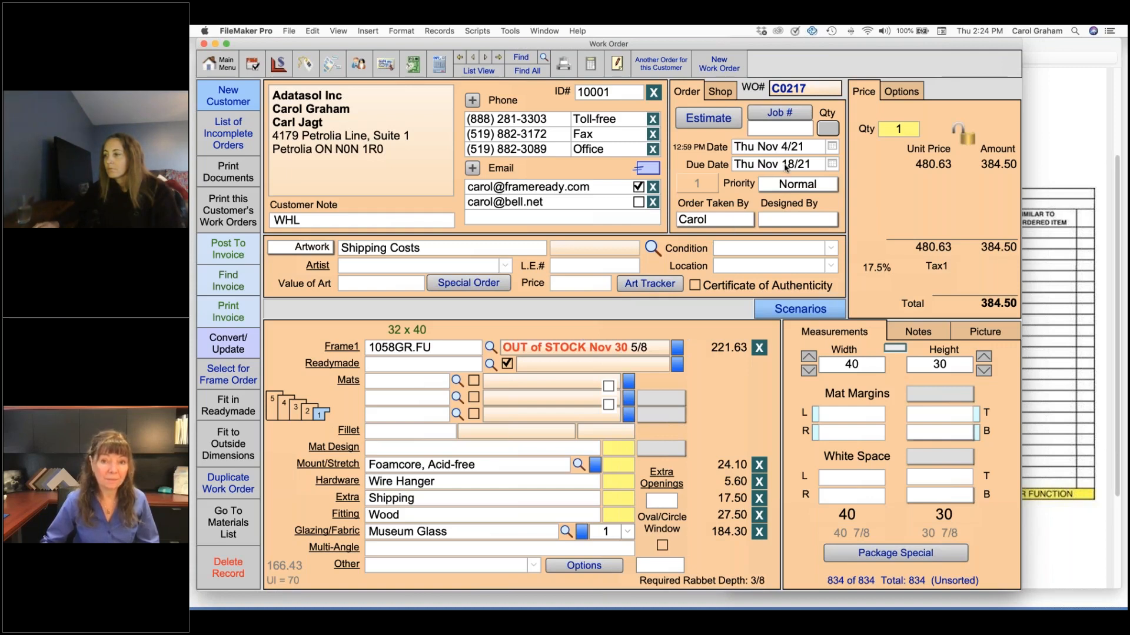
{"action": "left_click", "coordinate": [831, 164]}
{"action": "left_click", "coordinate": [831, 164]}
{"action": "left_click", "coordinate": [831, 164]}
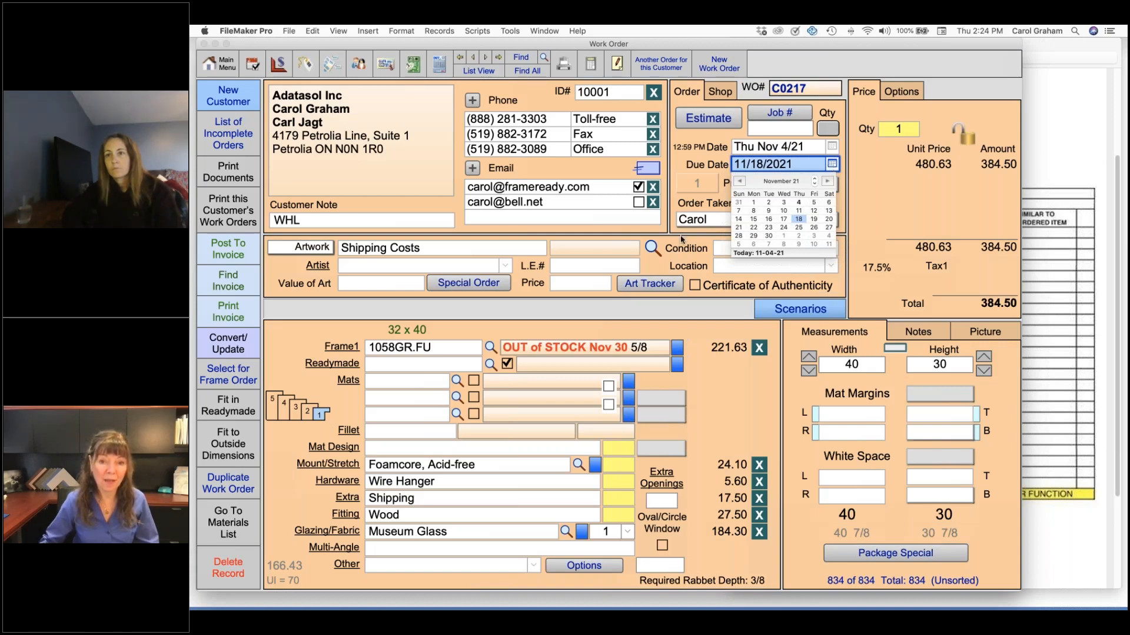
{"action": "left_click", "coordinate": [575, 313]}
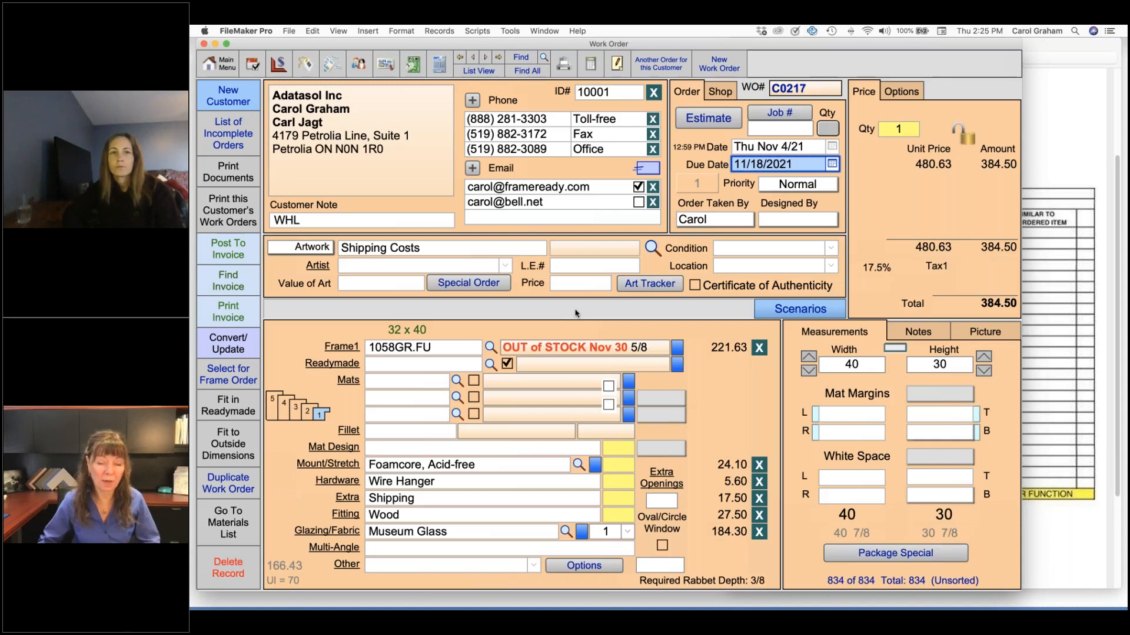
{"action": "left_click", "coordinate": [570, 328]}
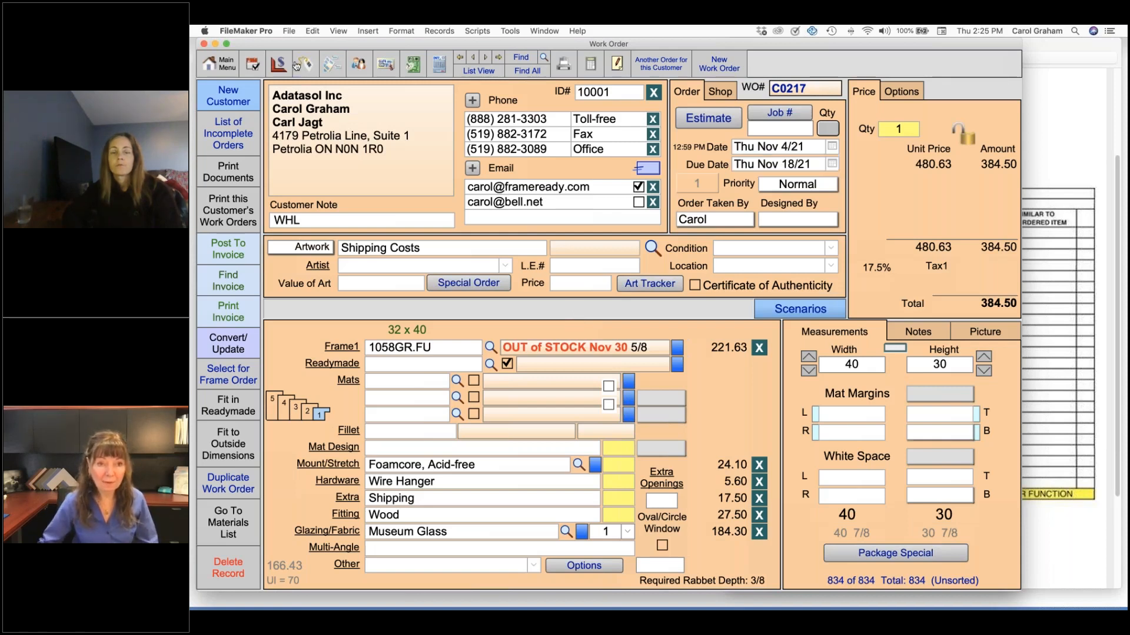
Return to the 1058GR.FU price code and change the expected date in its out-of-stock description to Dec 12
{"action": "left_click", "coordinate": [283, 64]}
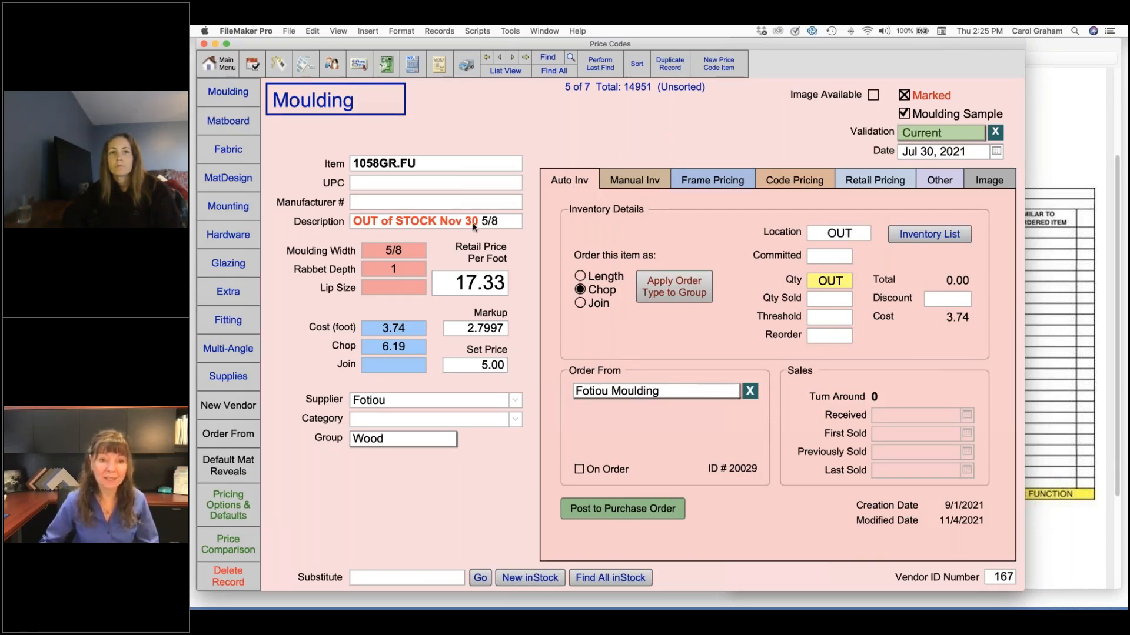
{"action": "left_click", "coordinate": [507, 225]}
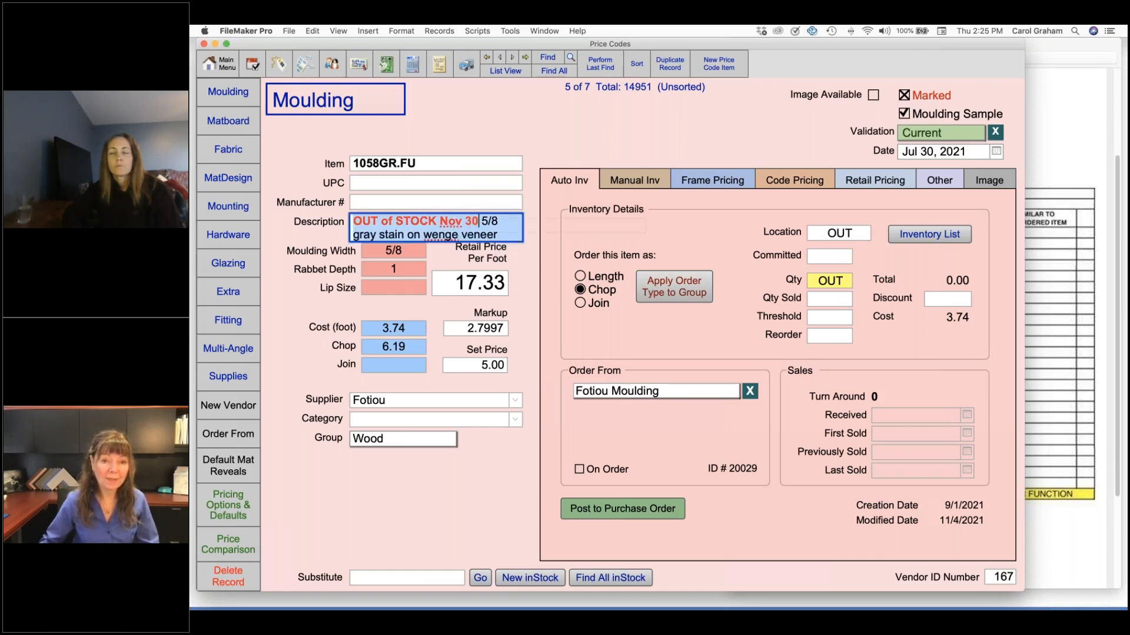
{"action": "left_click", "coordinate": [478, 221]}
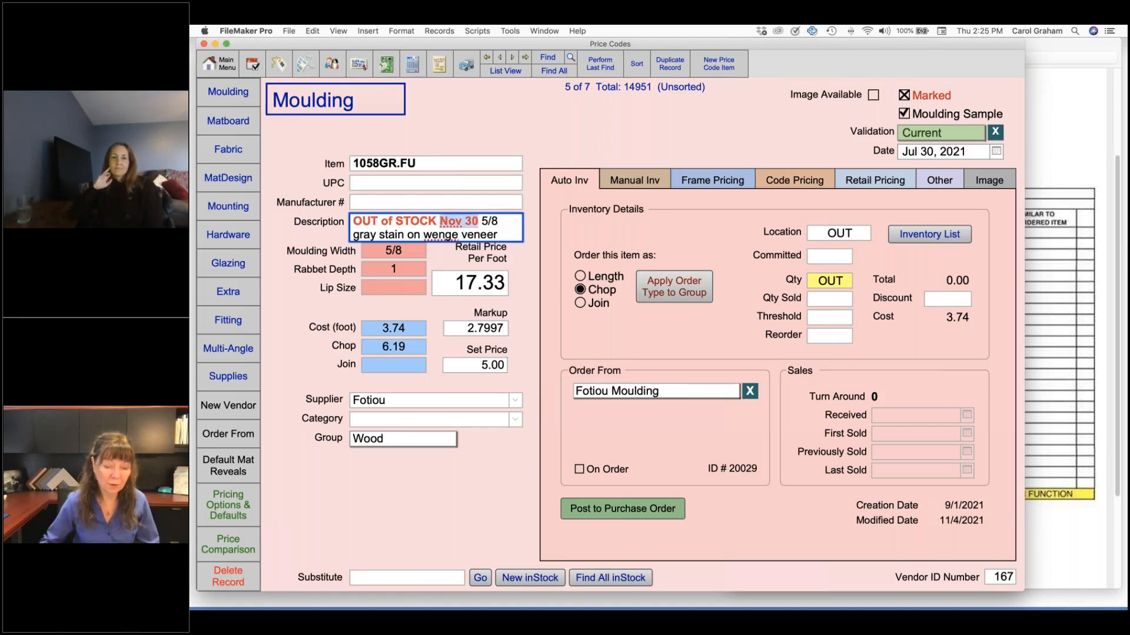
{"action": "key", "text": "alt+shift+Left"}
{"action": "key", "text": "alt+shift+Left"}
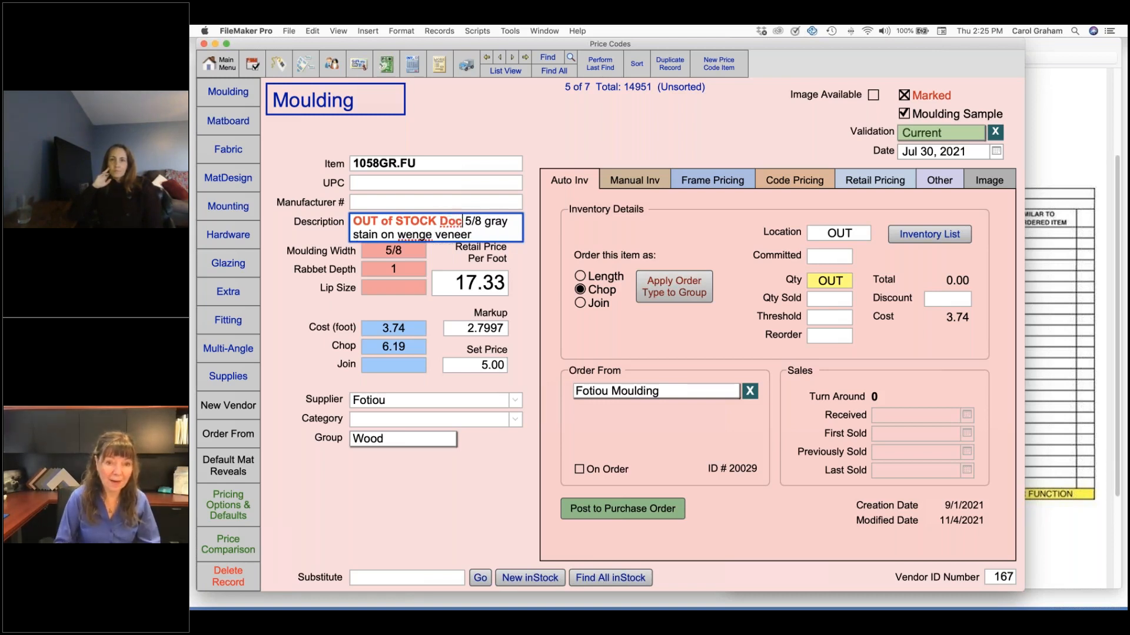
{"action": "type", "text": "Dec"}
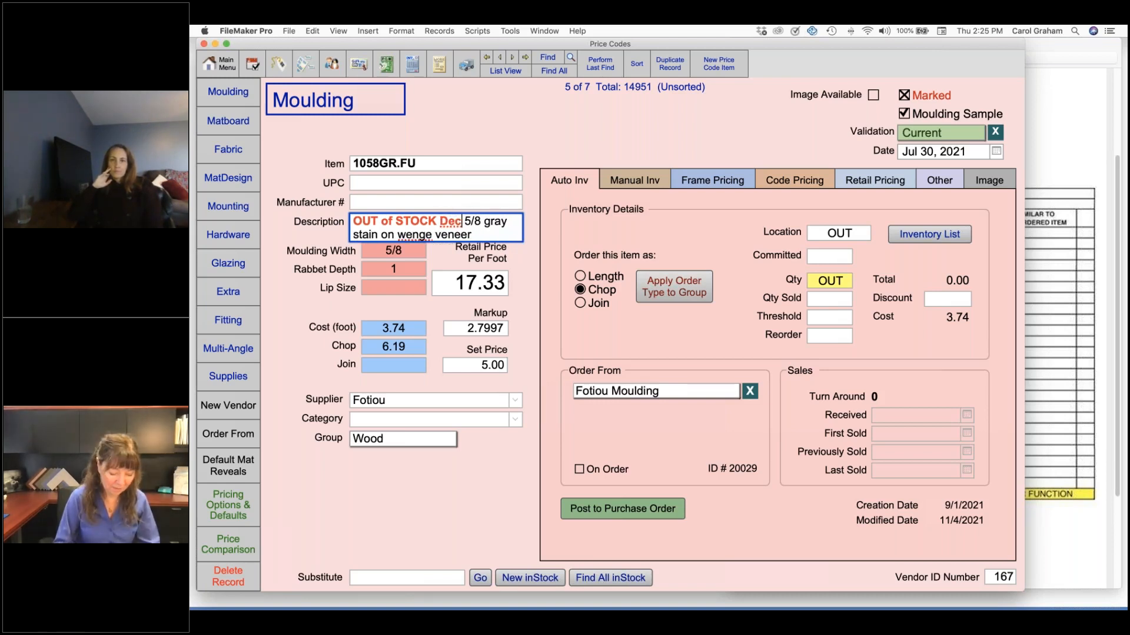
{"action": "type", "text": " 12"}
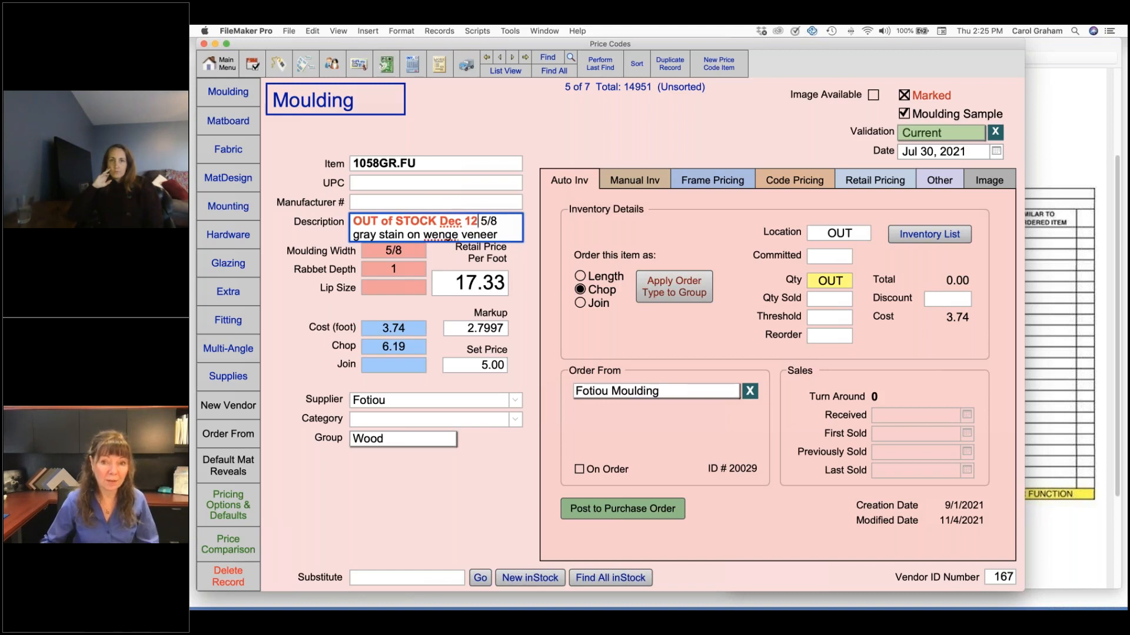
Try OOS as the Location code of 1058GR.FU, clear the Qty field, and set the Location back to OUT
{"action": "left_click", "coordinate": [853, 234]}
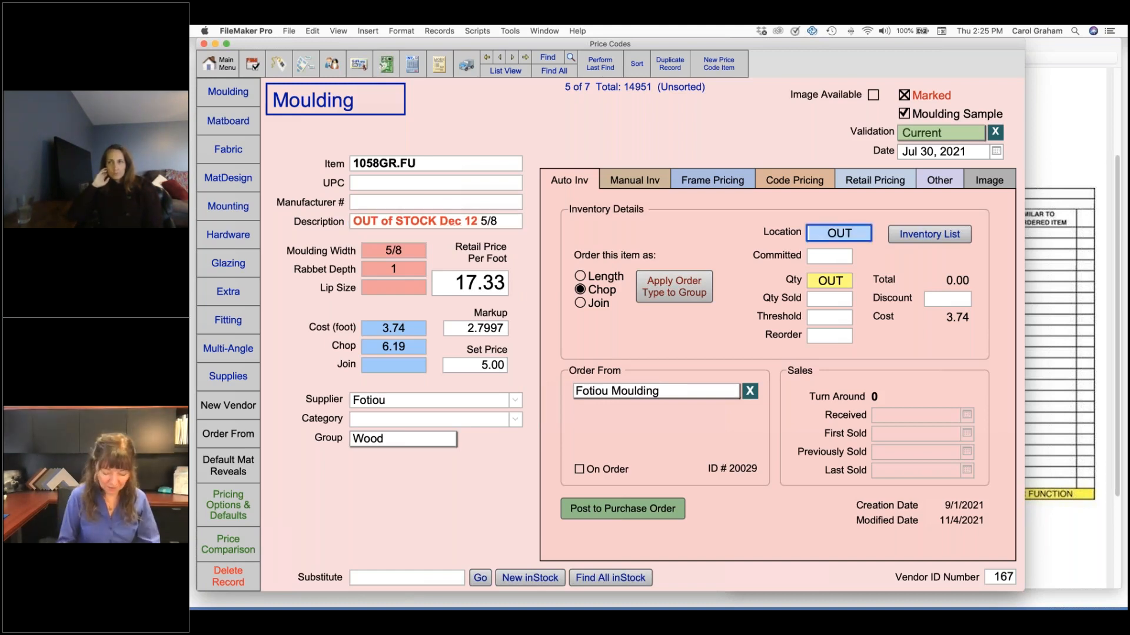
{"action": "type", "text": "OOS"}
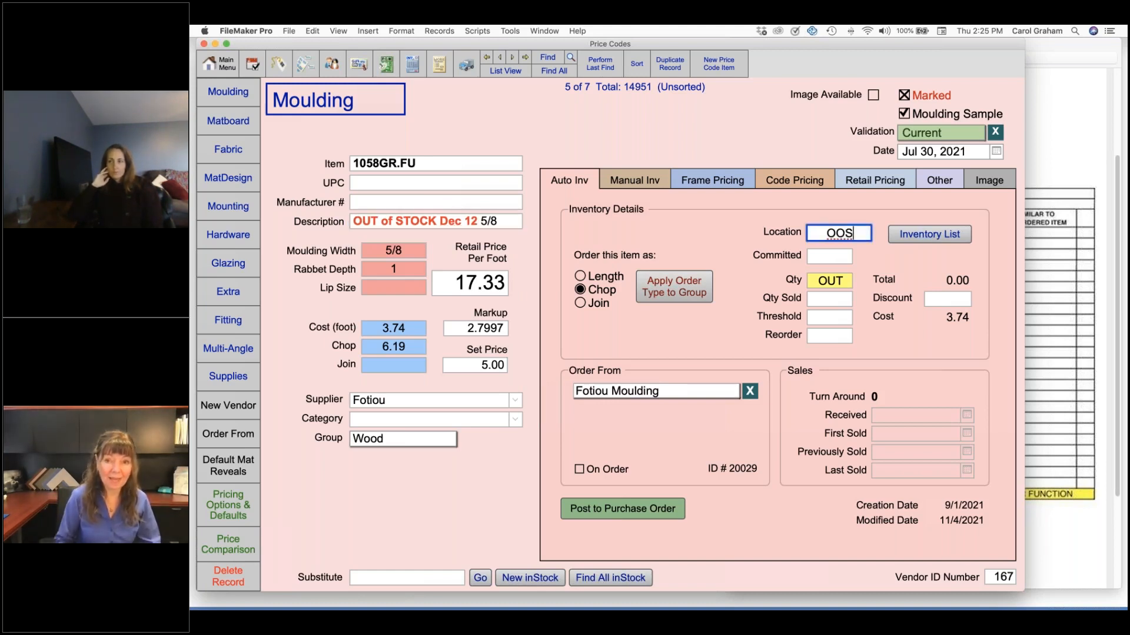
{"action": "left_click", "coordinate": [835, 281]}
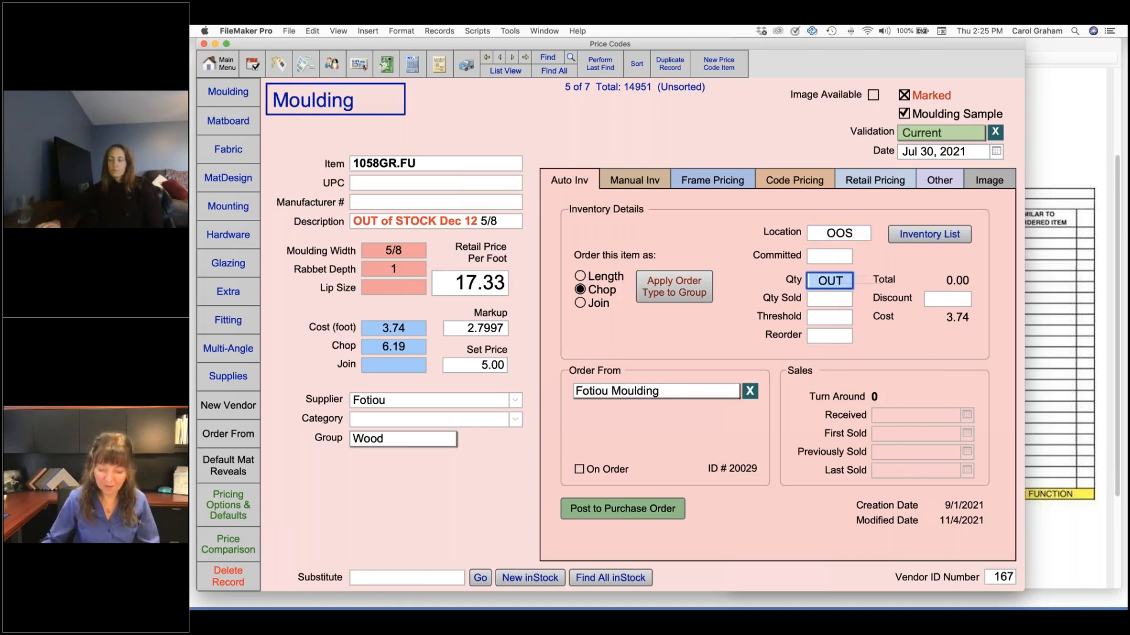
{"action": "left_click", "coordinate": [857, 235]}
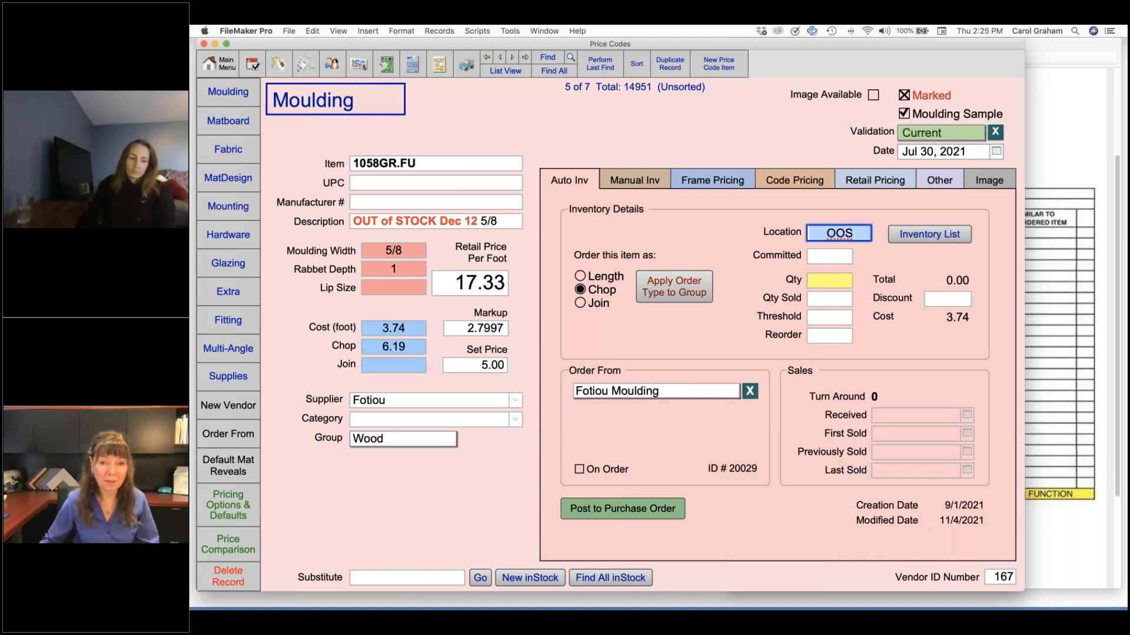
{"action": "left_click", "coordinate": [719, 222]}
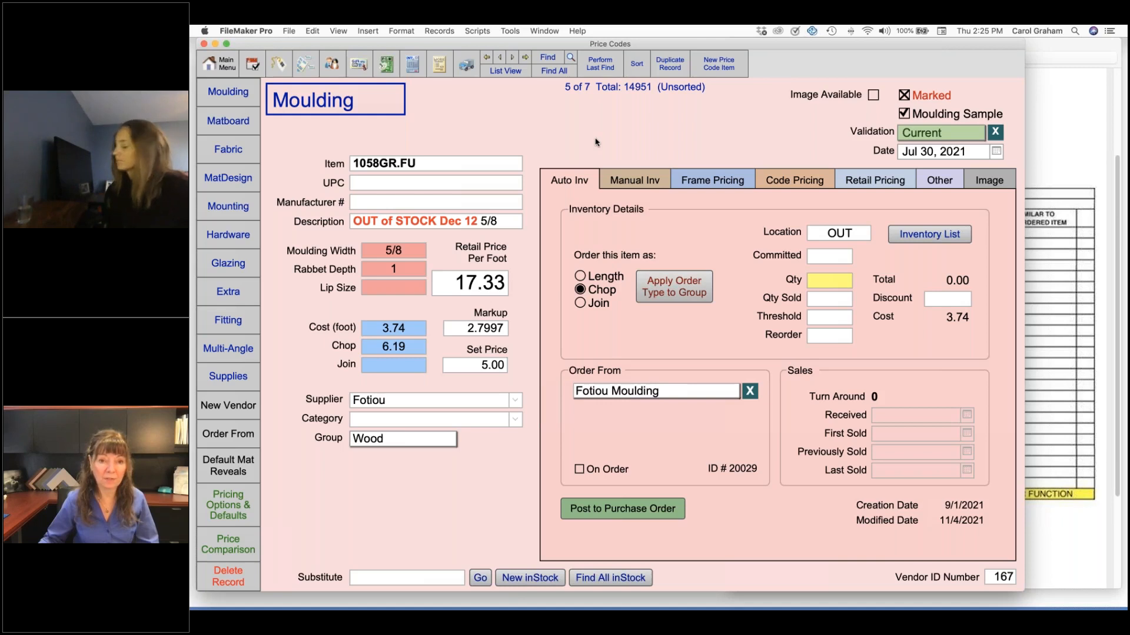
{"action": "left_click", "coordinate": [509, 227]}
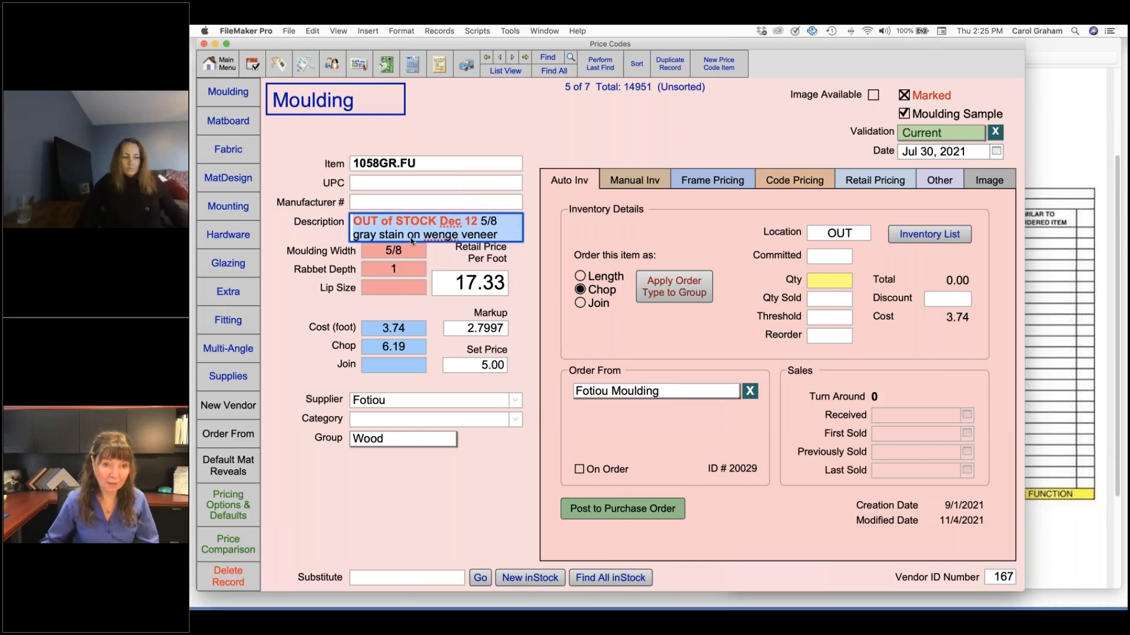
{"action": "left_click", "coordinate": [297, 147]}
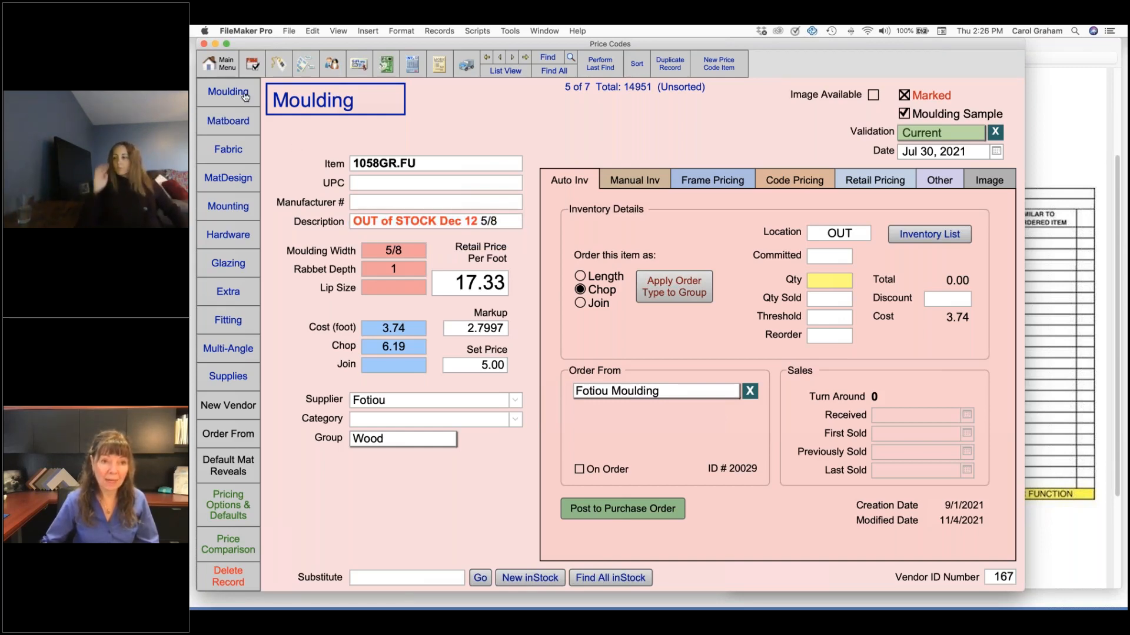
Review the My Vendors list under Update Vendor Pricing, and return to the 1058GR.FU price code to check its full description
{"action": "left_click", "coordinate": [230, 66]}
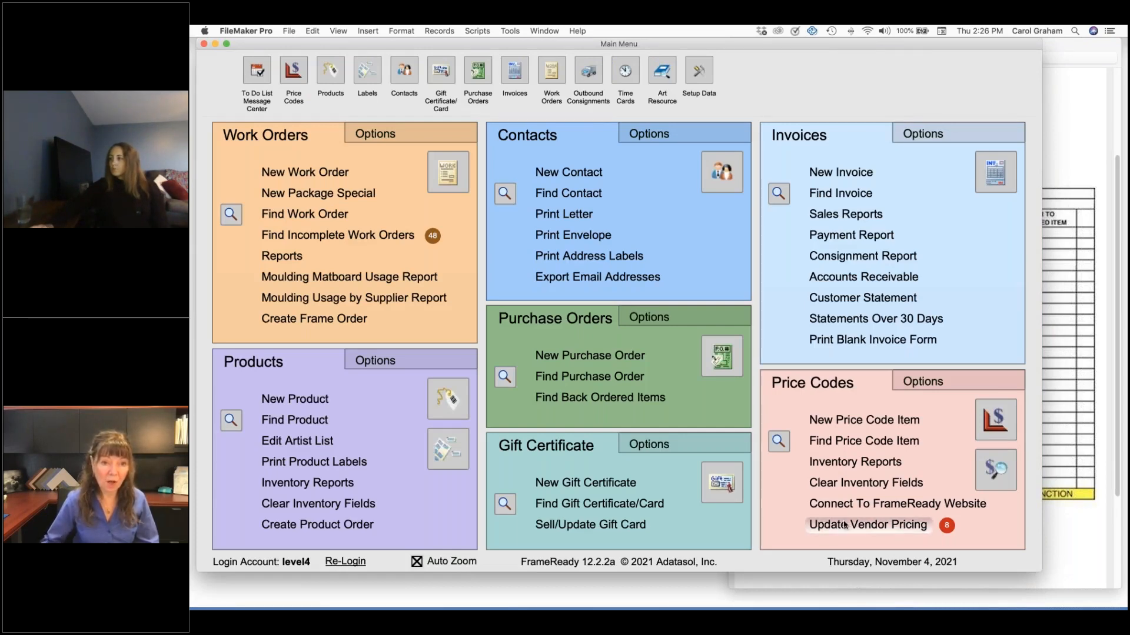
{"action": "left_click", "coordinate": [844, 524]}
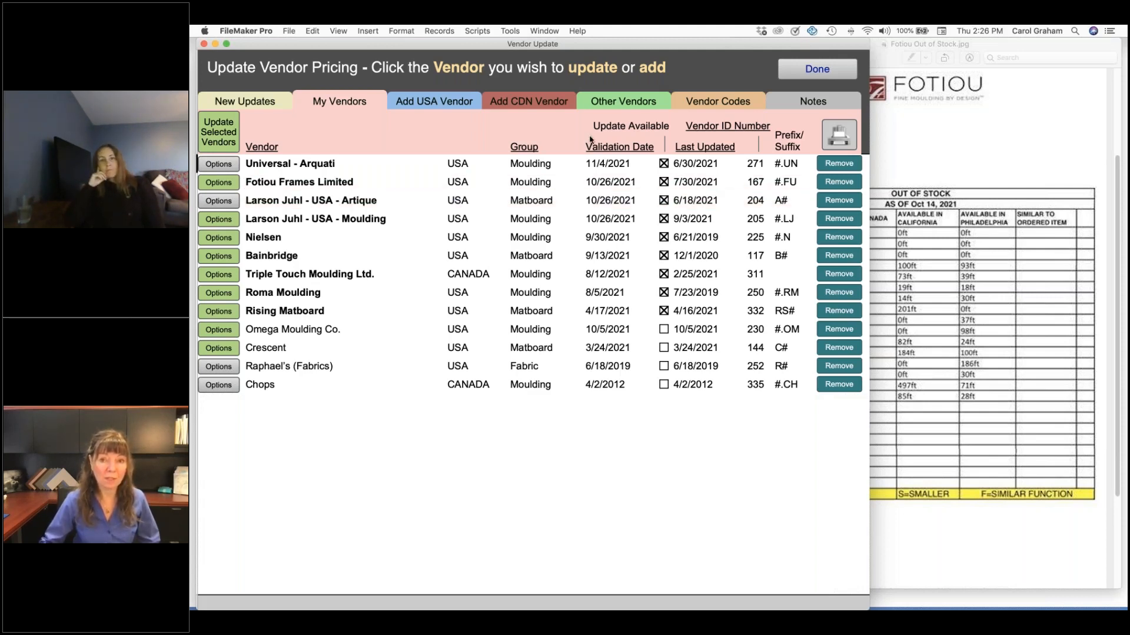
{"action": "left_click", "coordinate": [817, 69]}
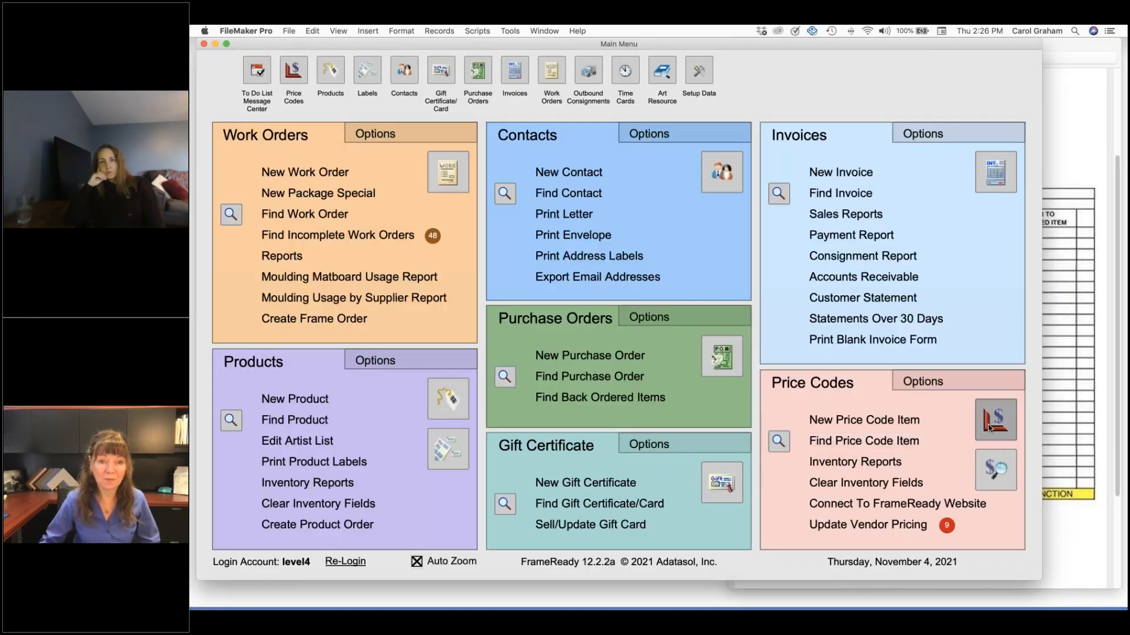
{"action": "left_click", "coordinate": [994, 420]}
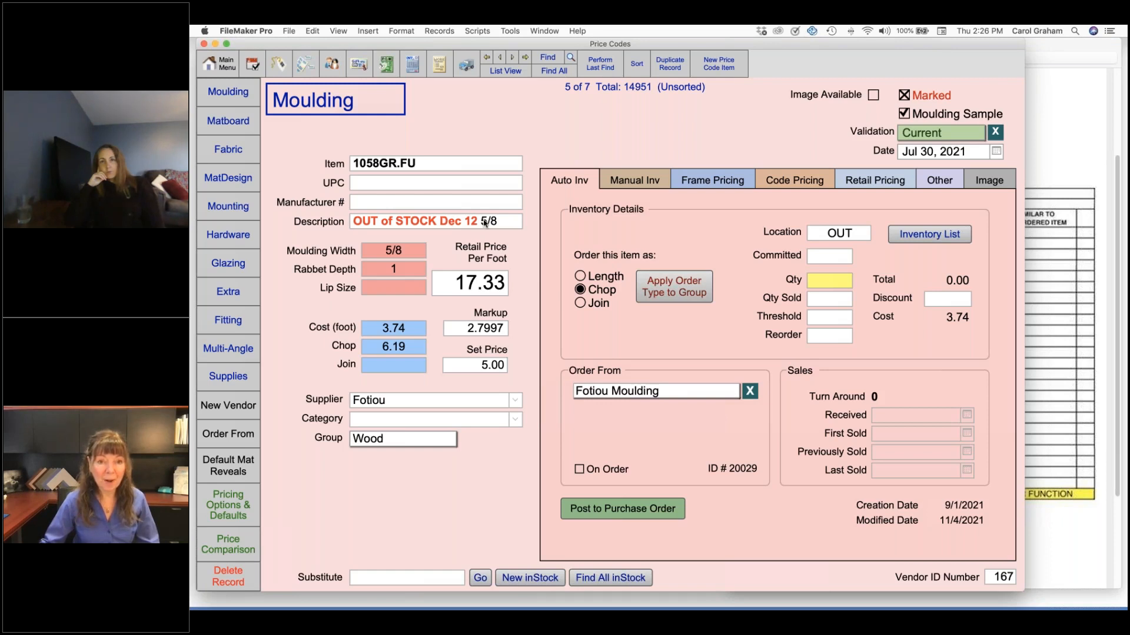
{"action": "left_click", "coordinate": [466, 224]}
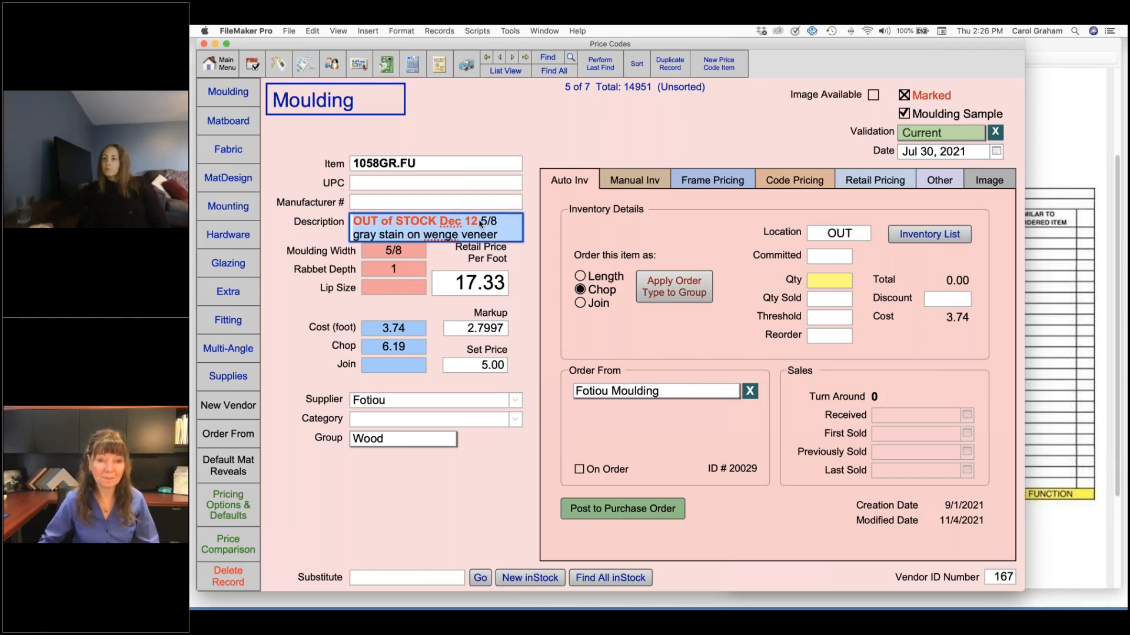
{"action": "left_click", "coordinate": [496, 126]}
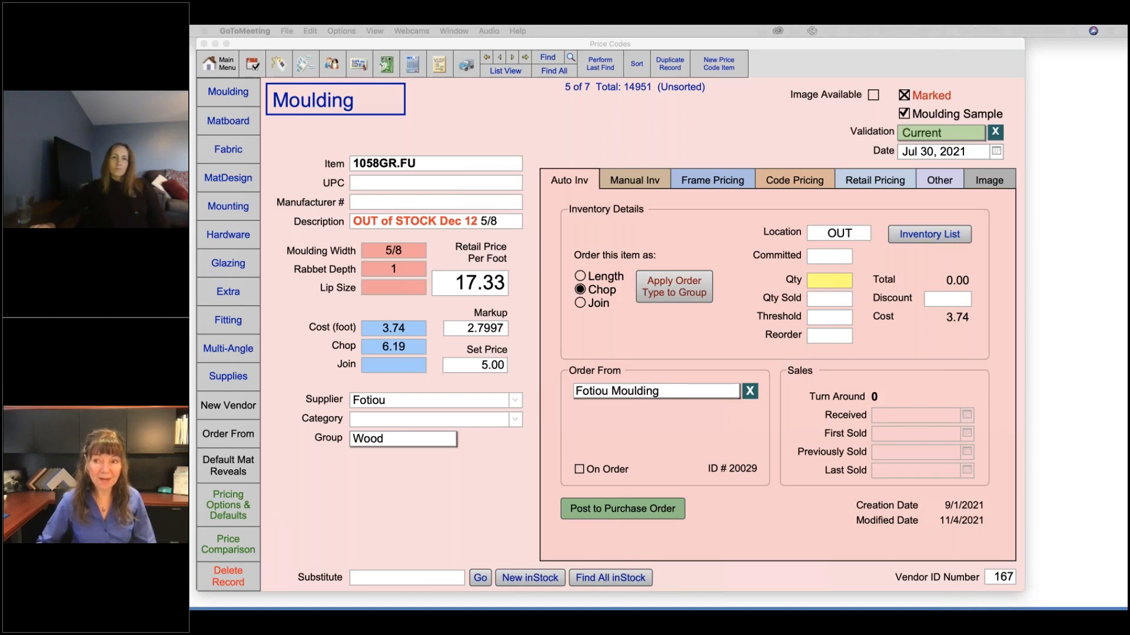
{"action": "left_click", "coordinate": [533, 113]}
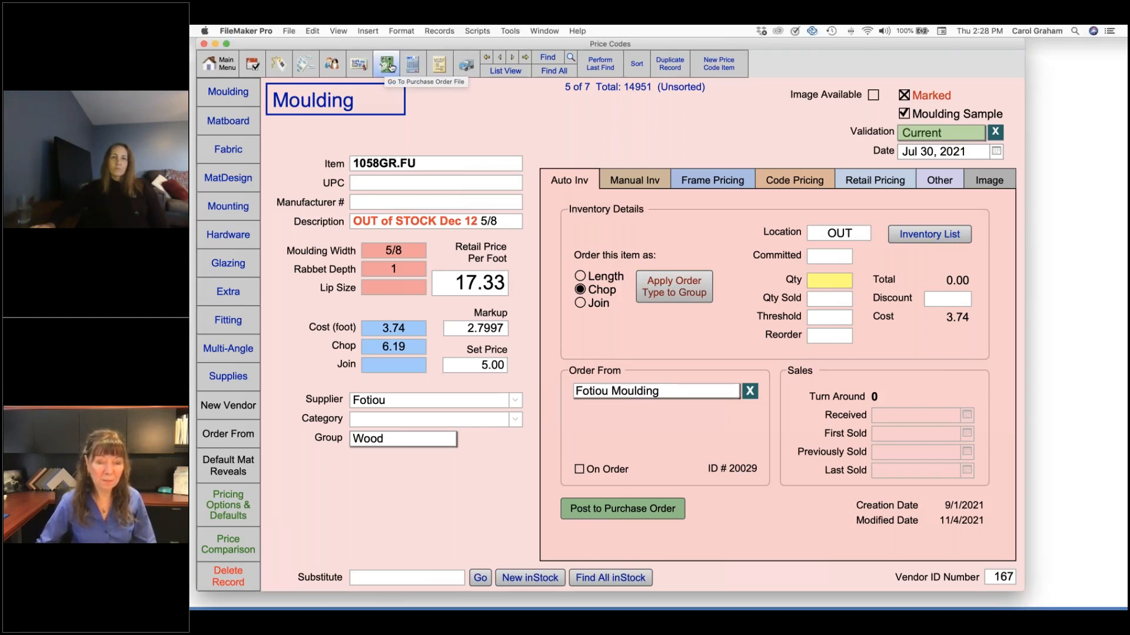
View the Larson-Juhl purchase order and the Create Frame Order options, and cancel the frame order
{"action": "left_click", "coordinate": [386, 64]}
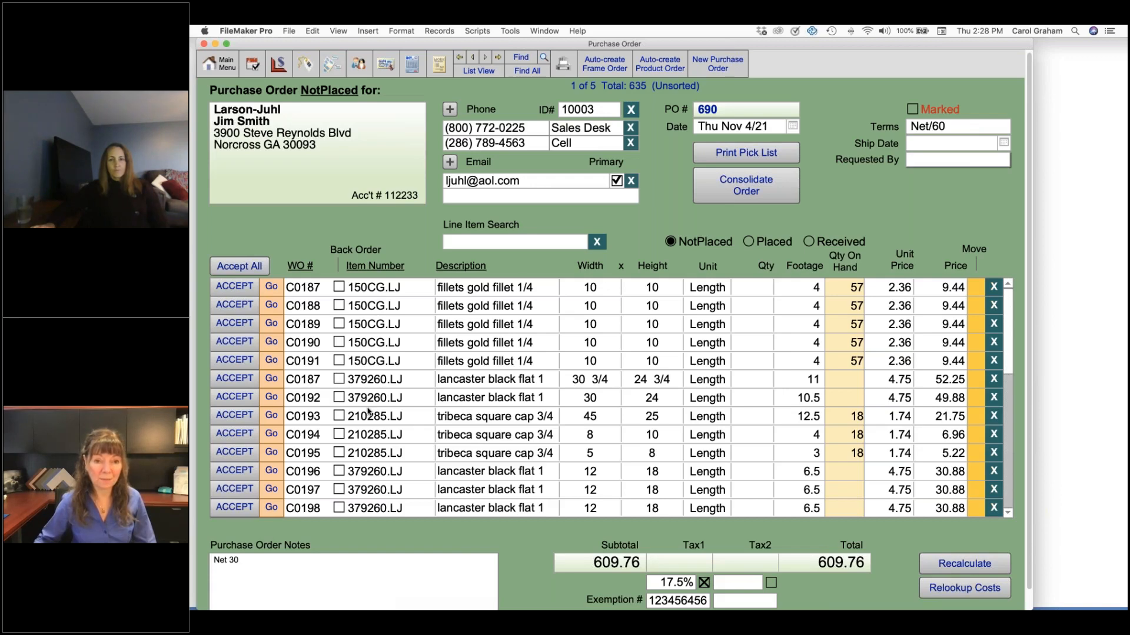
{"action": "left_click", "coordinate": [224, 68]}
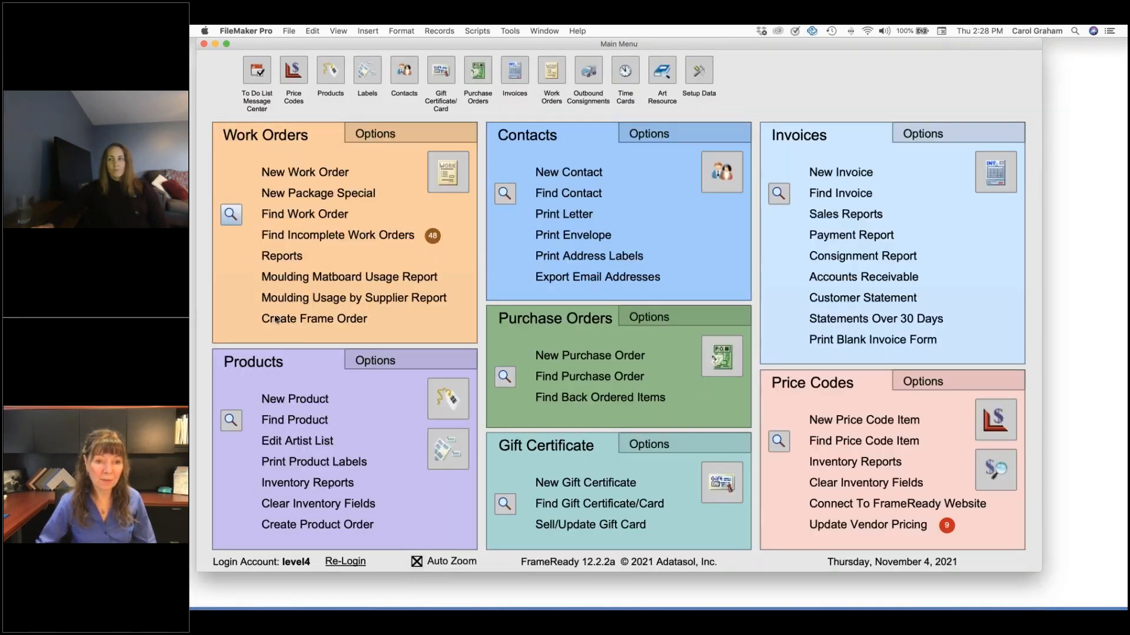
{"action": "left_click", "coordinate": [333, 320]}
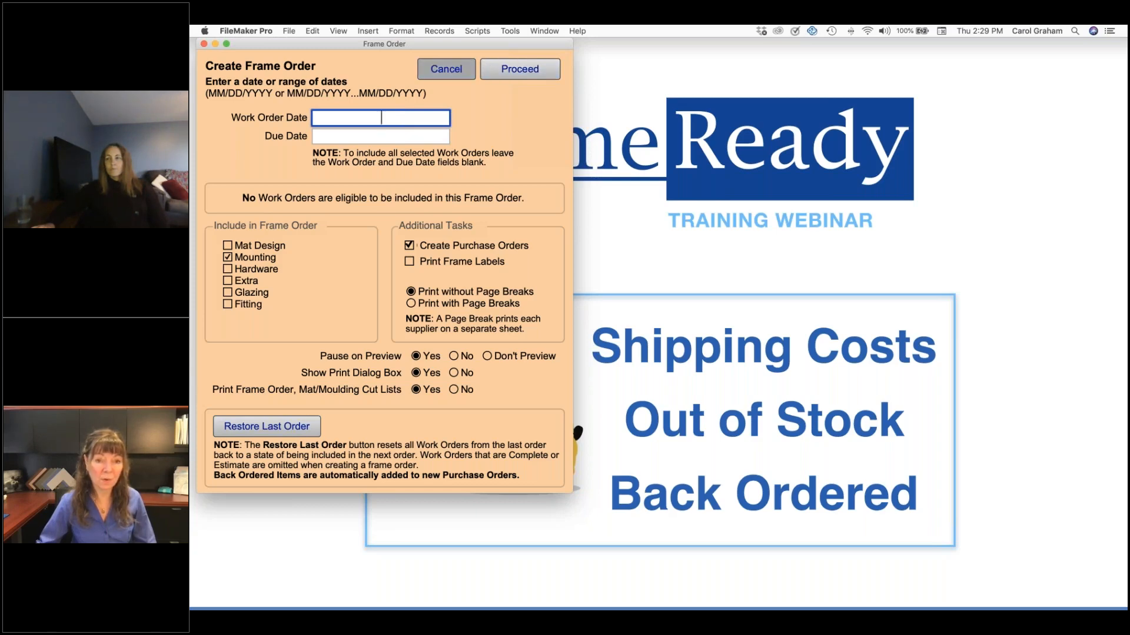
{"action": "left_click", "coordinate": [446, 69]}
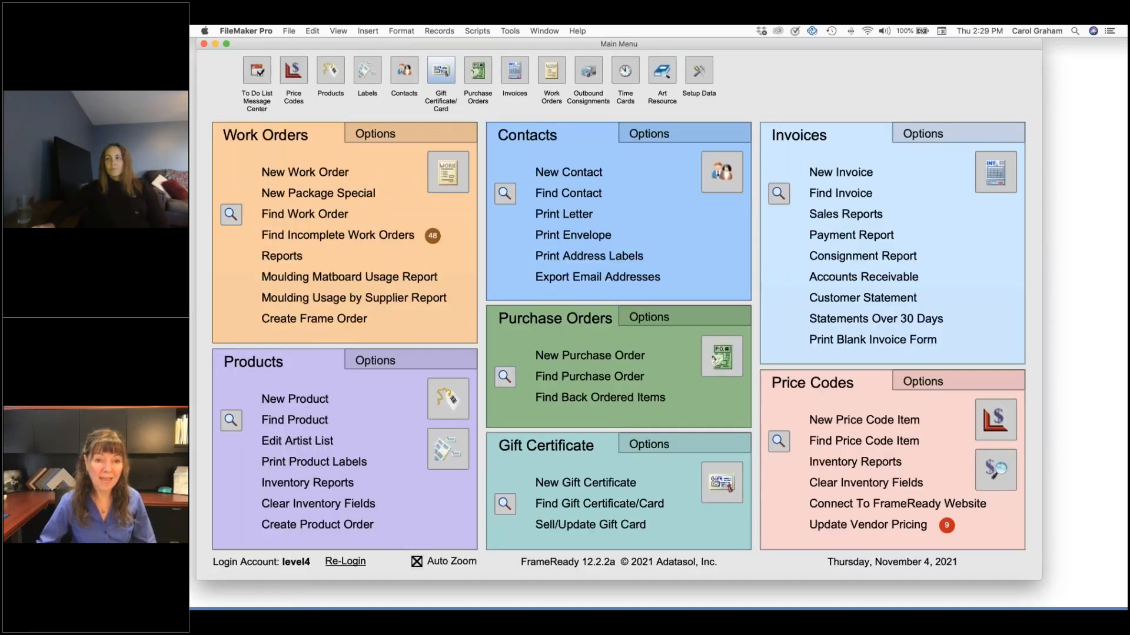
Consolidate the Larson-Juhl purchase order, and view the work orders combined in the 379260.LJ line
{"action": "left_click", "coordinate": [477, 71]}
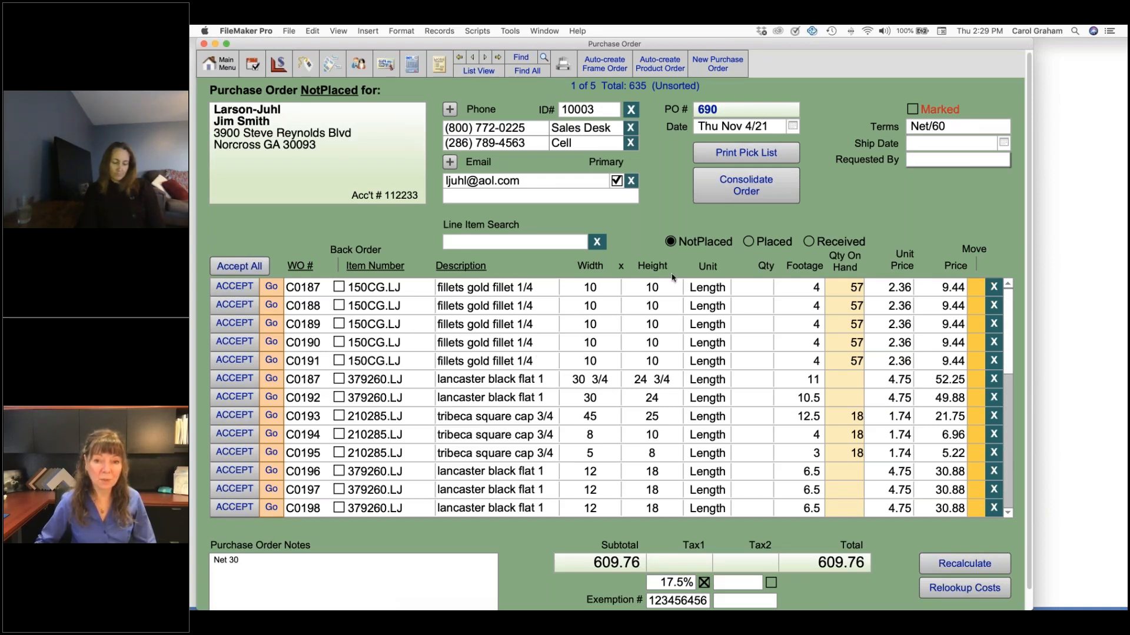
{"action": "left_click", "coordinate": [753, 189]}
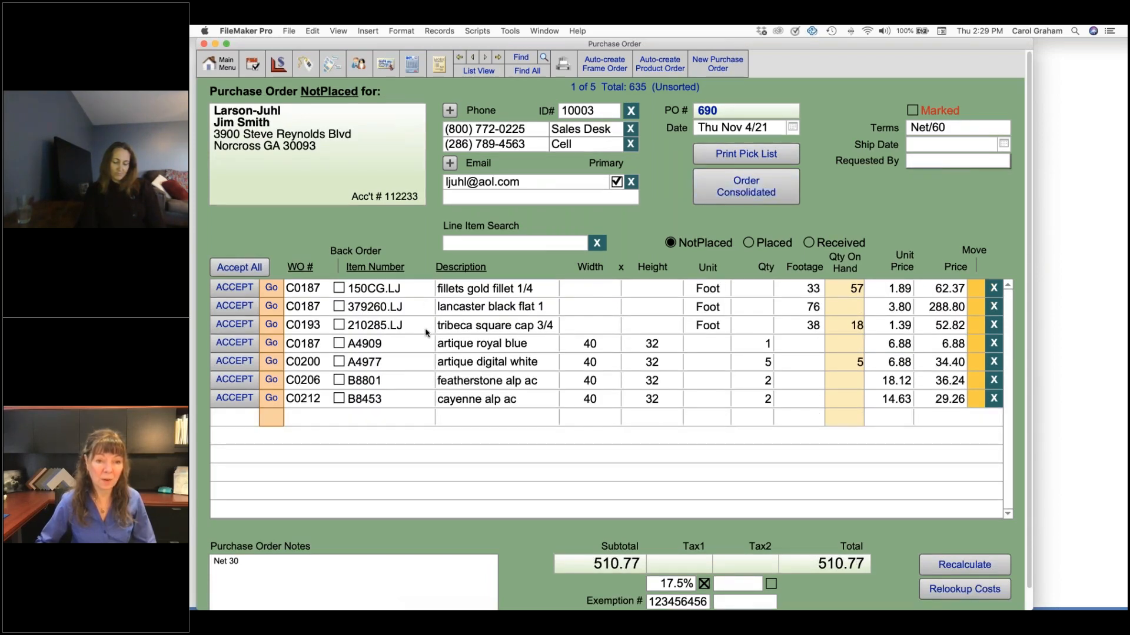
{"action": "left_click", "coordinate": [319, 310]}
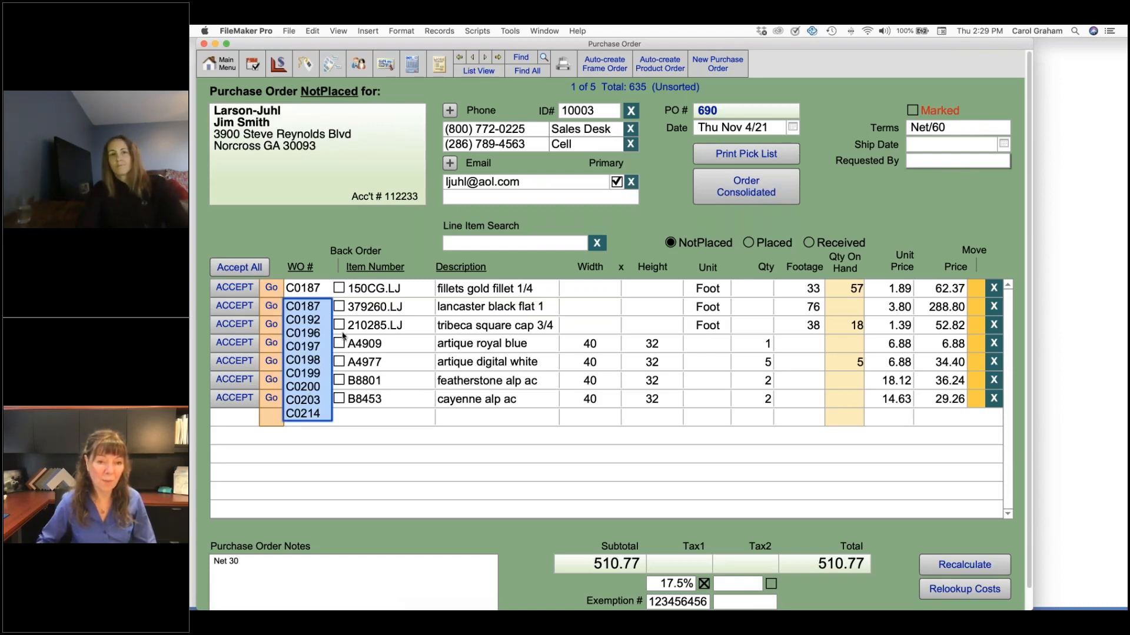
{"action": "left_click", "coordinate": [410, 232]}
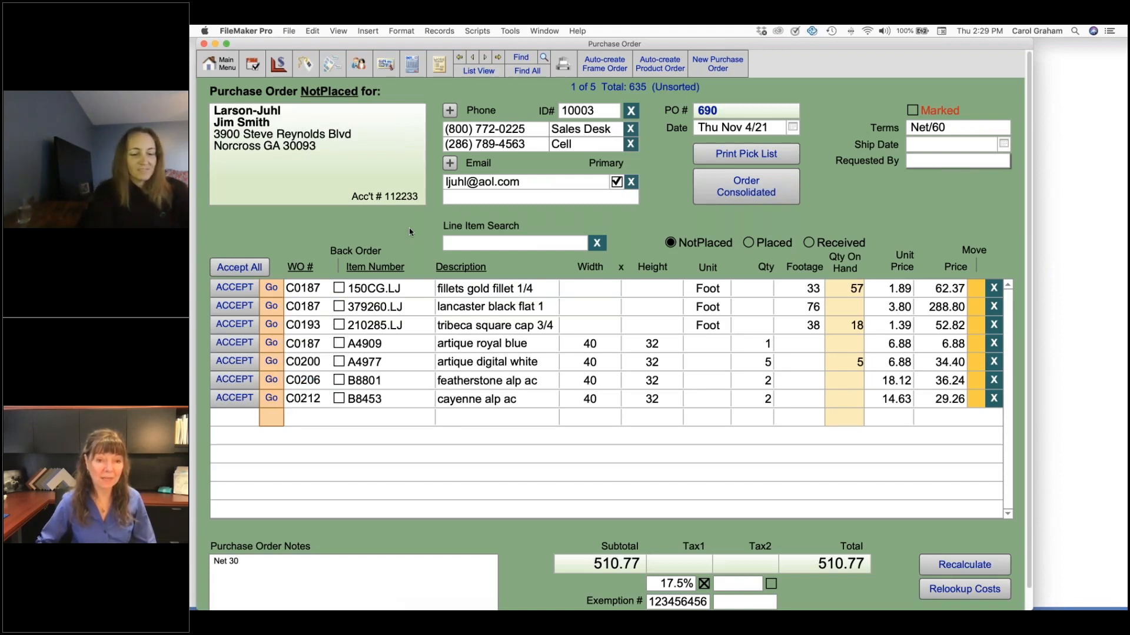
Mark the 379260.LJ lancaster black flat line as back ordered, and show the list of purchase orders
{"action": "left_click", "coordinate": [340, 307]}
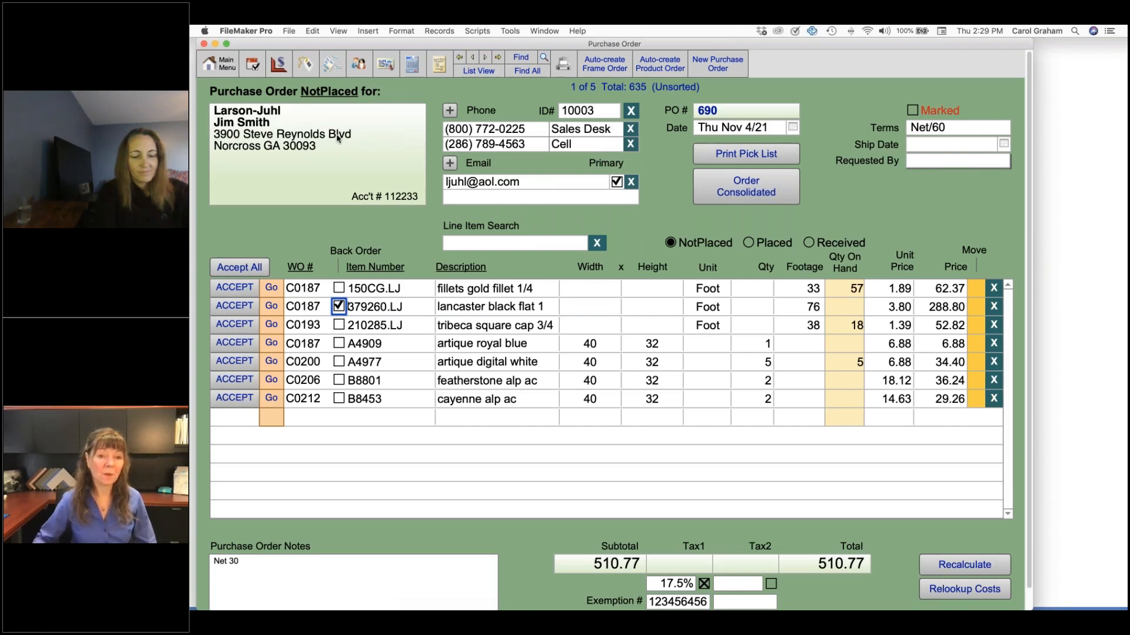
{"action": "left_click", "coordinate": [302, 229]}
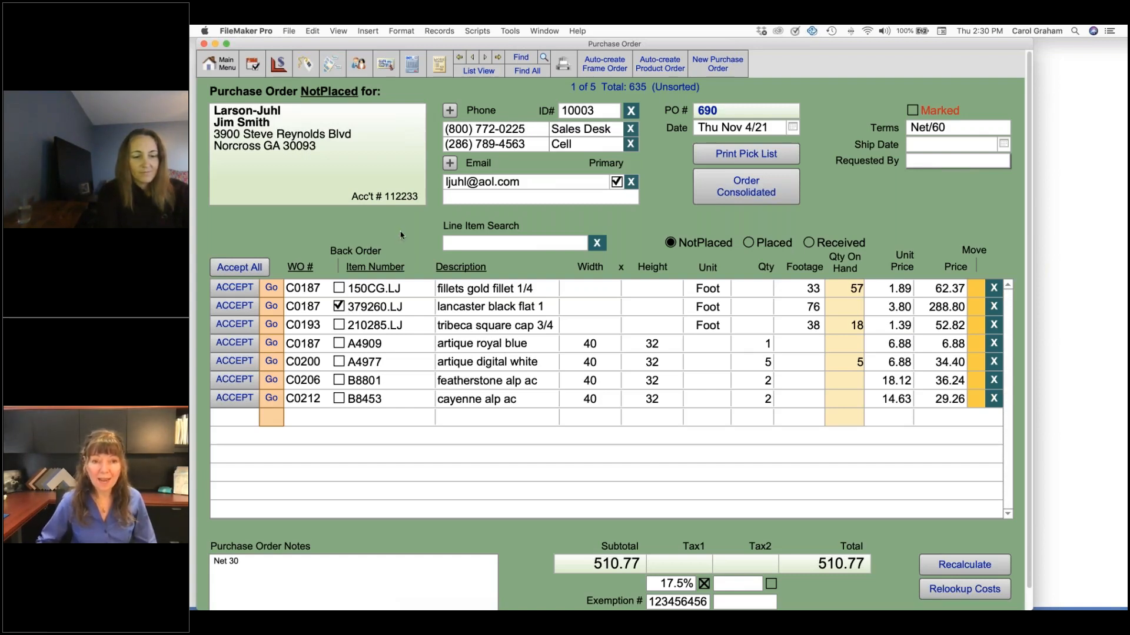
{"action": "left_click", "coordinate": [478, 70]}
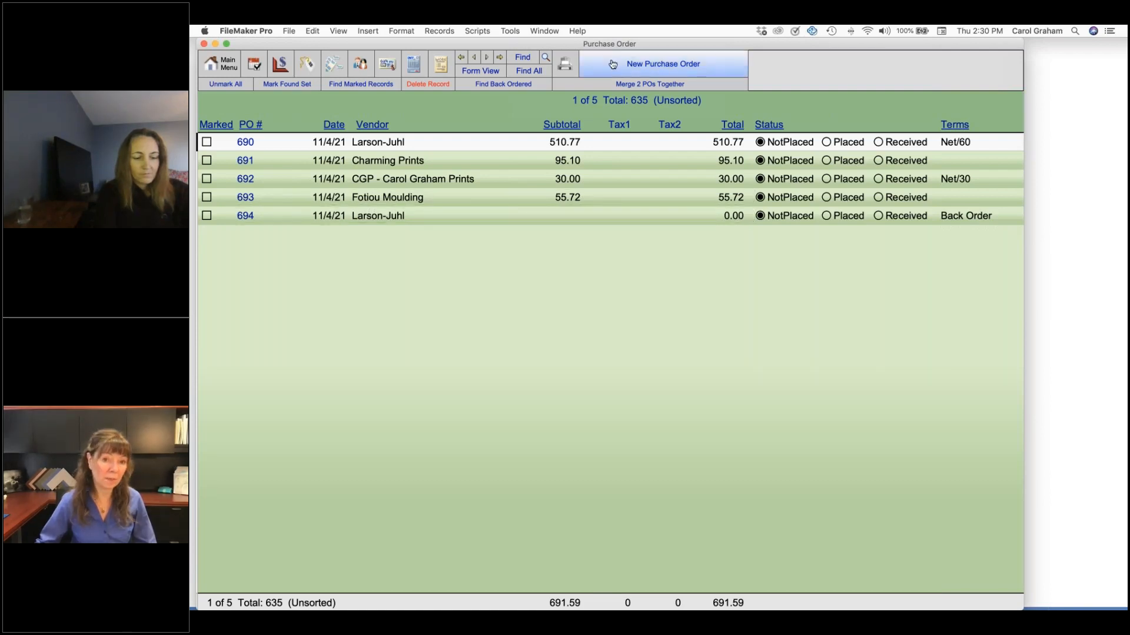
Open the Larson-Juhl purchase order with Back Order terms, view the available Terms options without changing them, and return to the list
{"action": "left_click", "coordinate": [429, 217]}
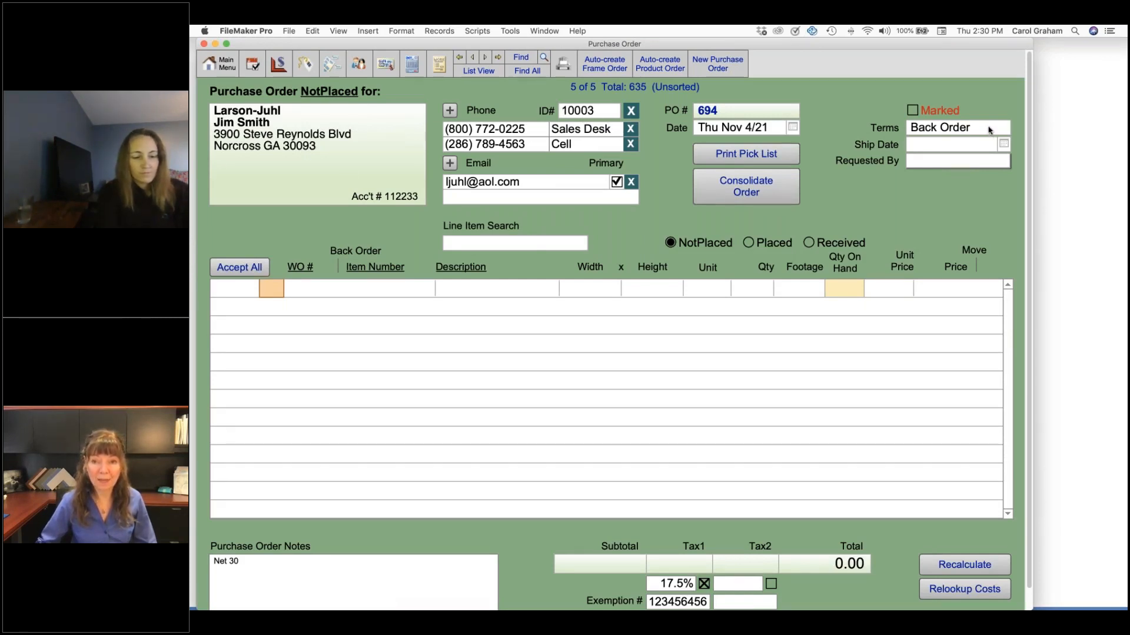
{"action": "left_click", "coordinate": [989, 130]}
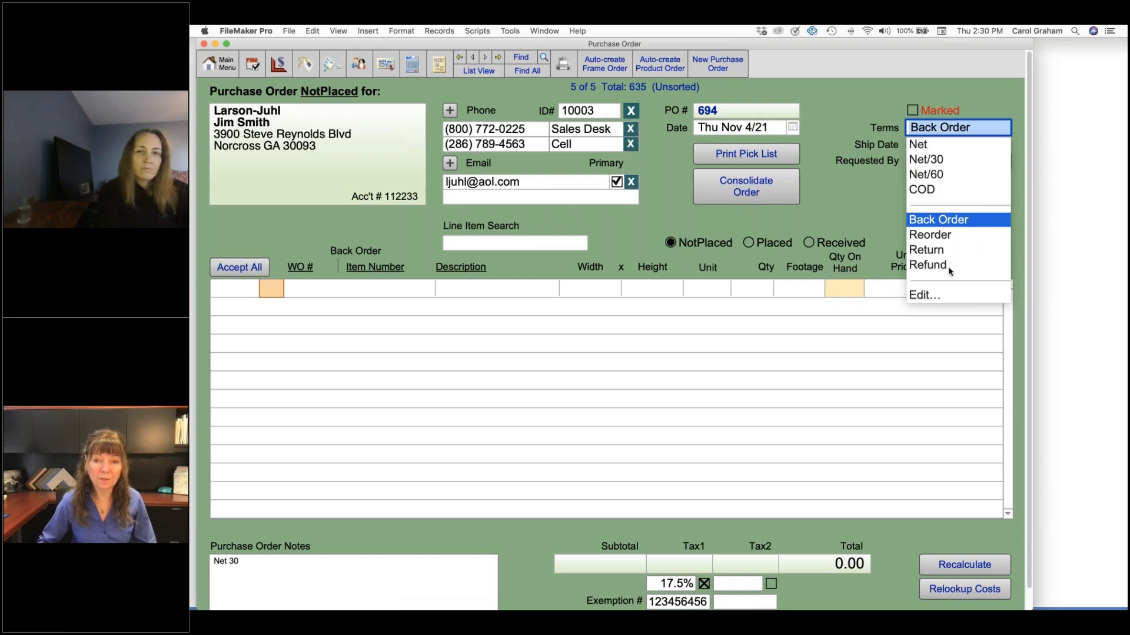
{"action": "left_click", "coordinate": [853, 206]}
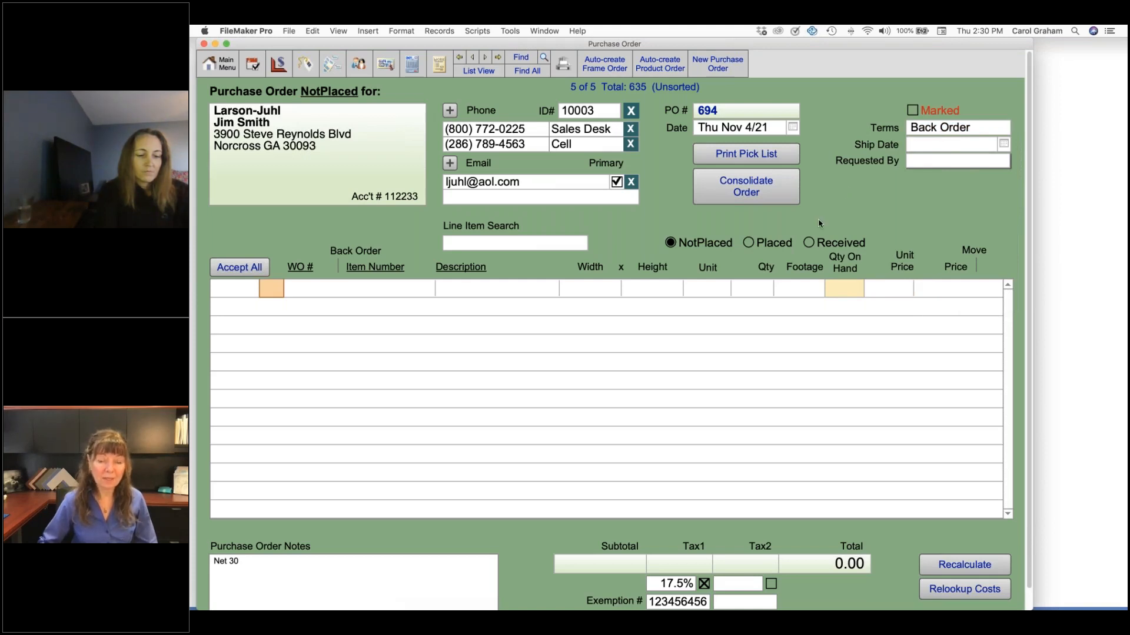
{"action": "left_click", "coordinate": [479, 71]}
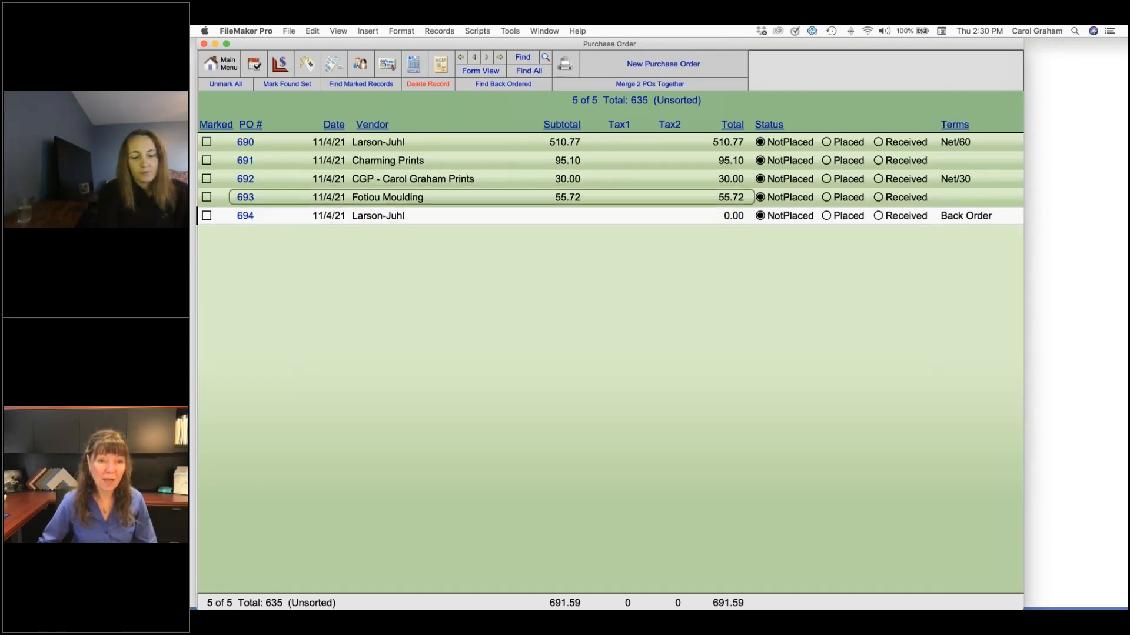
Move the back-ordered 379260.LJ line from the Net/60 Larson-Juhl purchase order to the one with Back Order terms, and show the purchase order list
{"action": "left_click", "coordinate": [279, 143]}
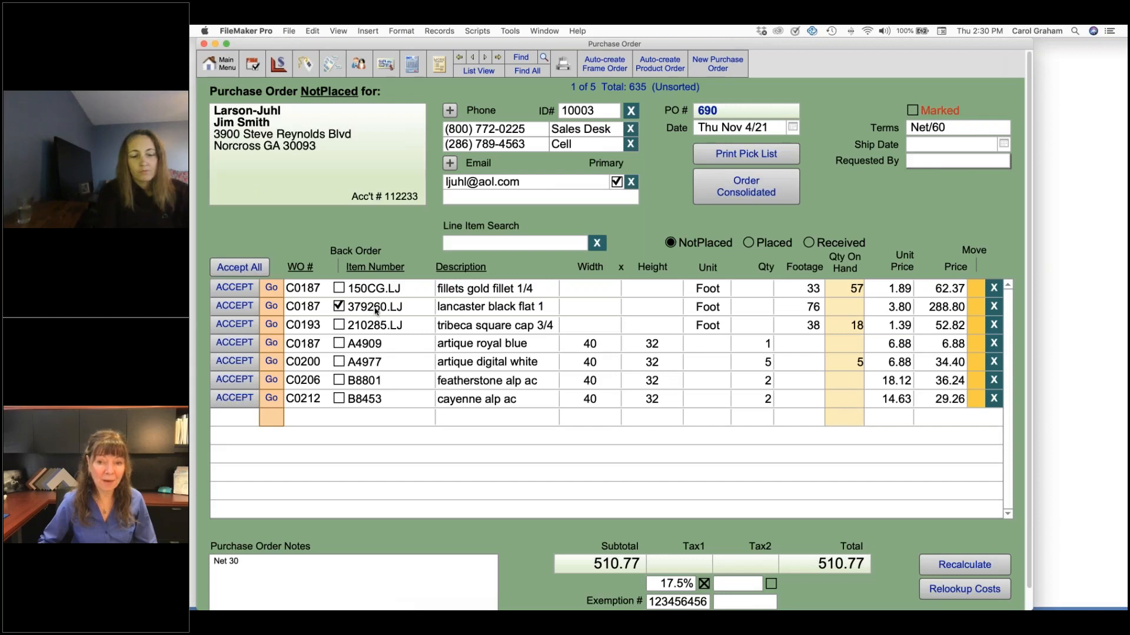
{"action": "left_click", "coordinate": [978, 309]}
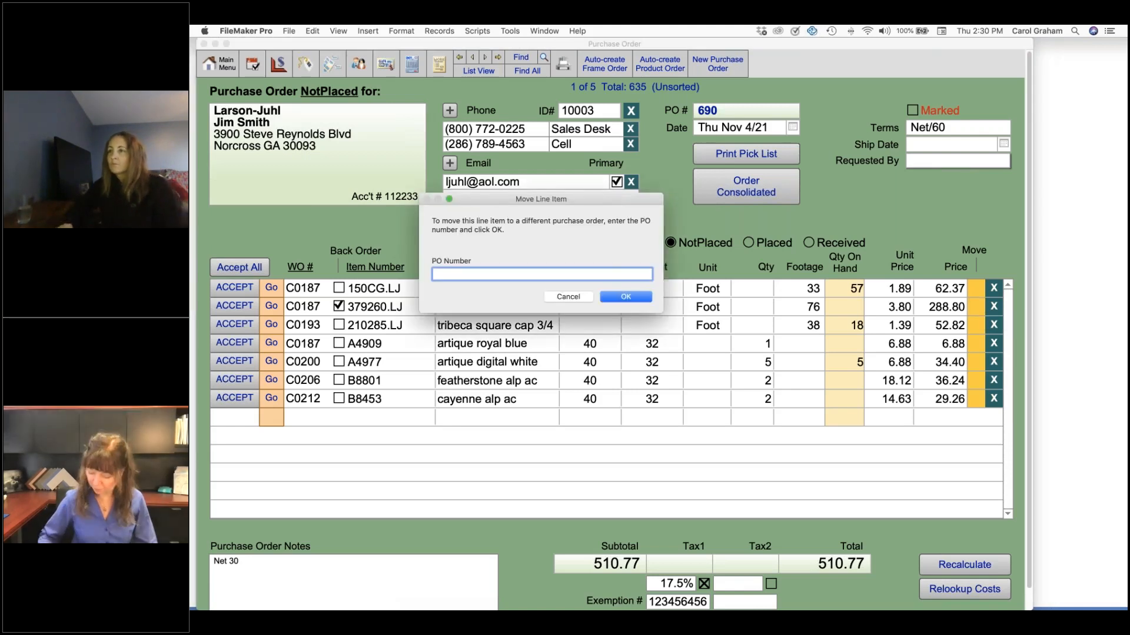
{"action": "type", "text": "694"}
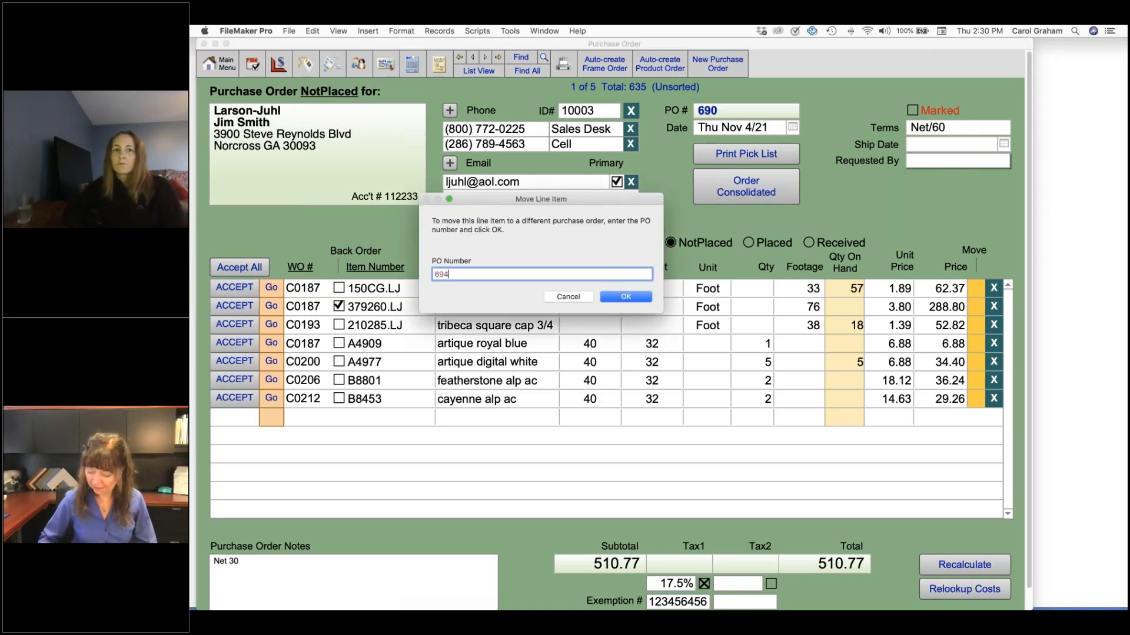
{"action": "left_click", "coordinate": [632, 302]}
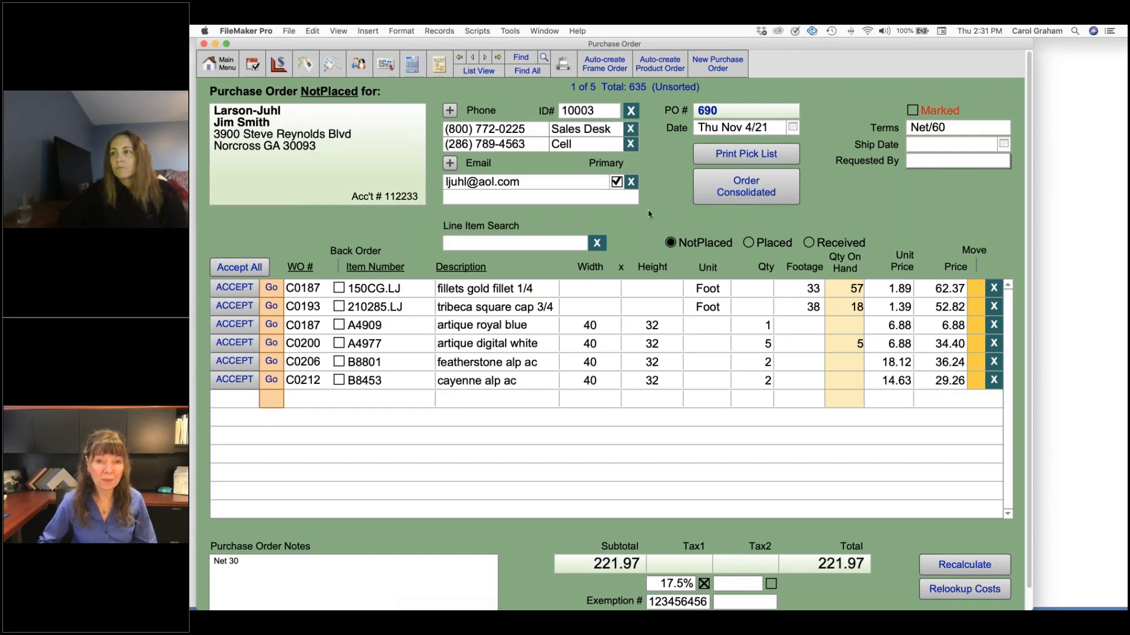
{"action": "left_click", "coordinate": [478, 71]}
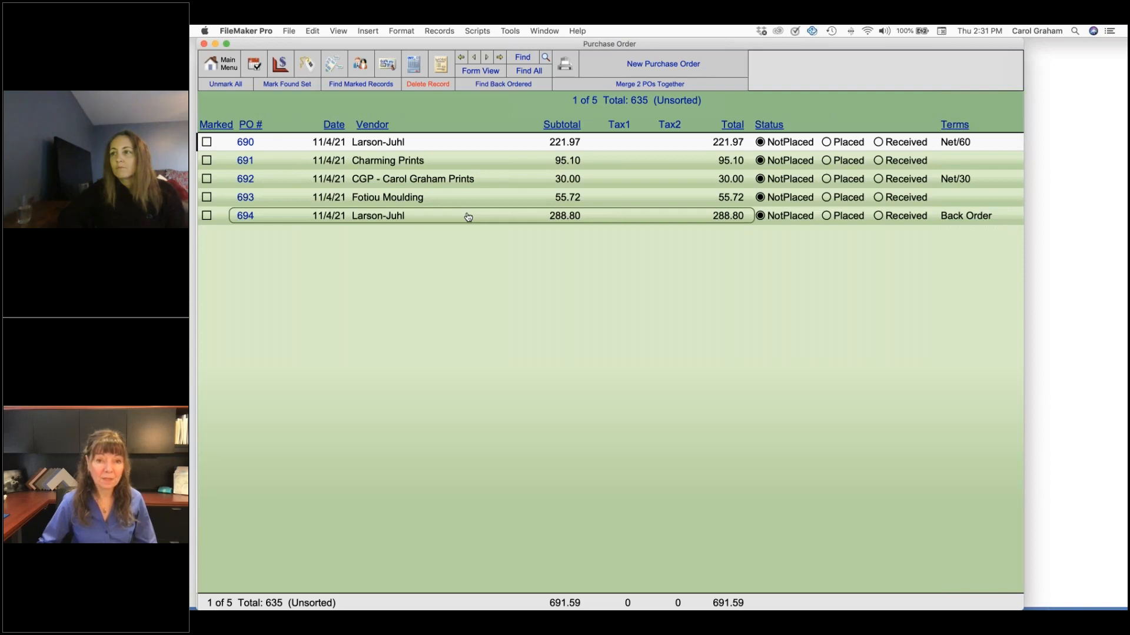
Go to the work orders combined in the back-ordered 379260.LJ line, and set the Priority of every one to Back Order
{"action": "left_click", "coordinate": [468, 217]}
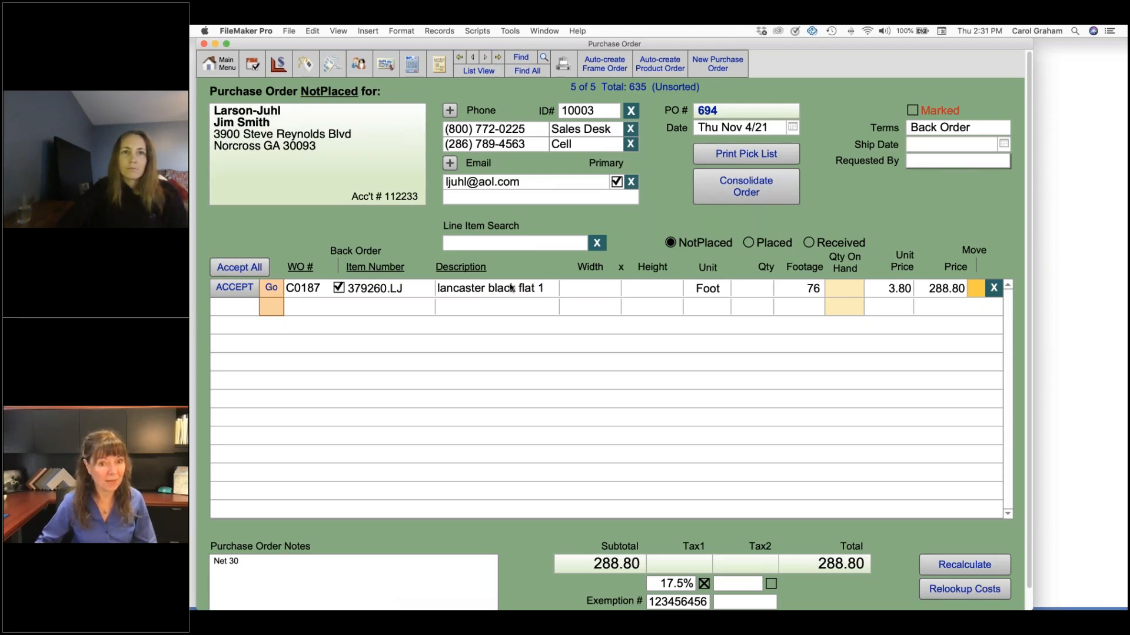
{"action": "left_click", "coordinate": [271, 288]}
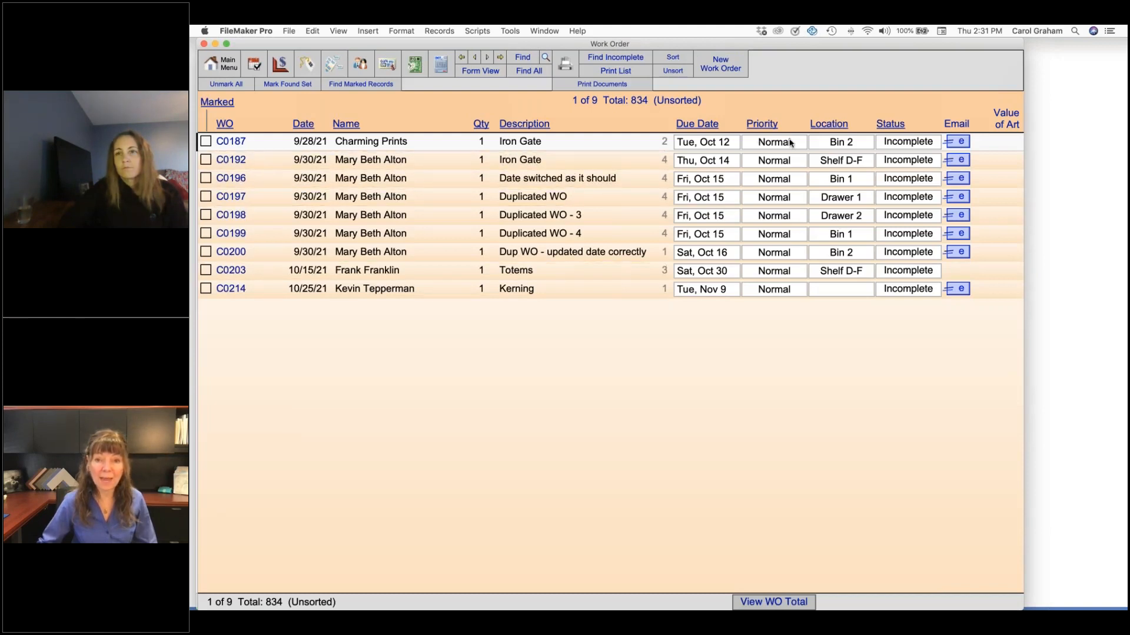
{"action": "left_click", "coordinate": [790, 142]}
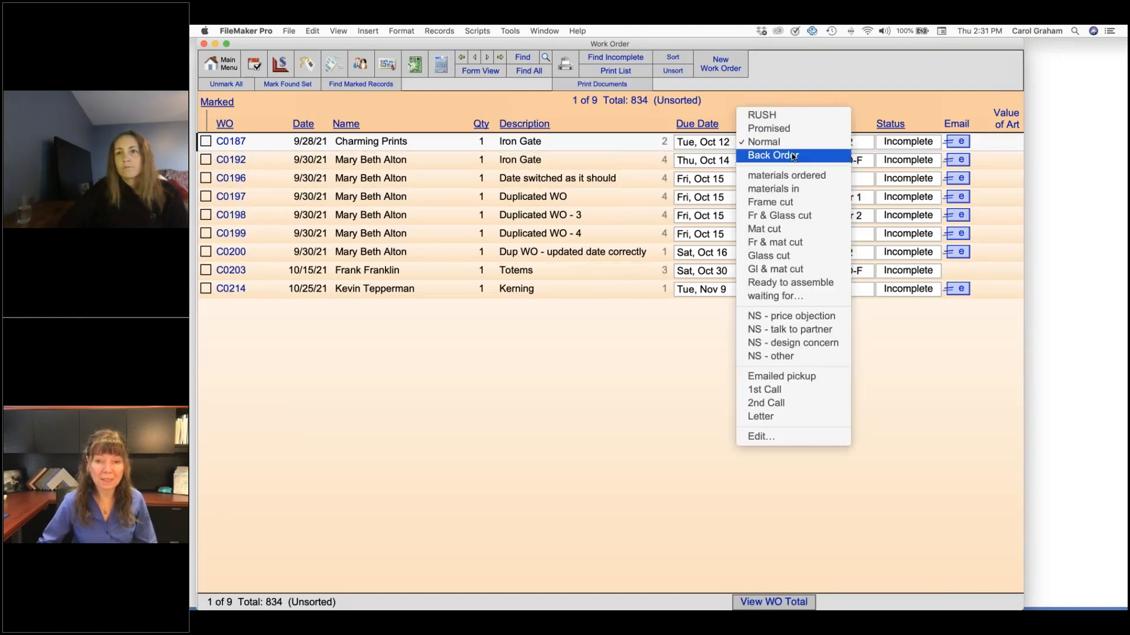
{"action": "left_click", "coordinate": [792, 157]}
{"action": "left_click", "coordinate": [788, 162]}
{"action": "left_click", "coordinate": [787, 176]}
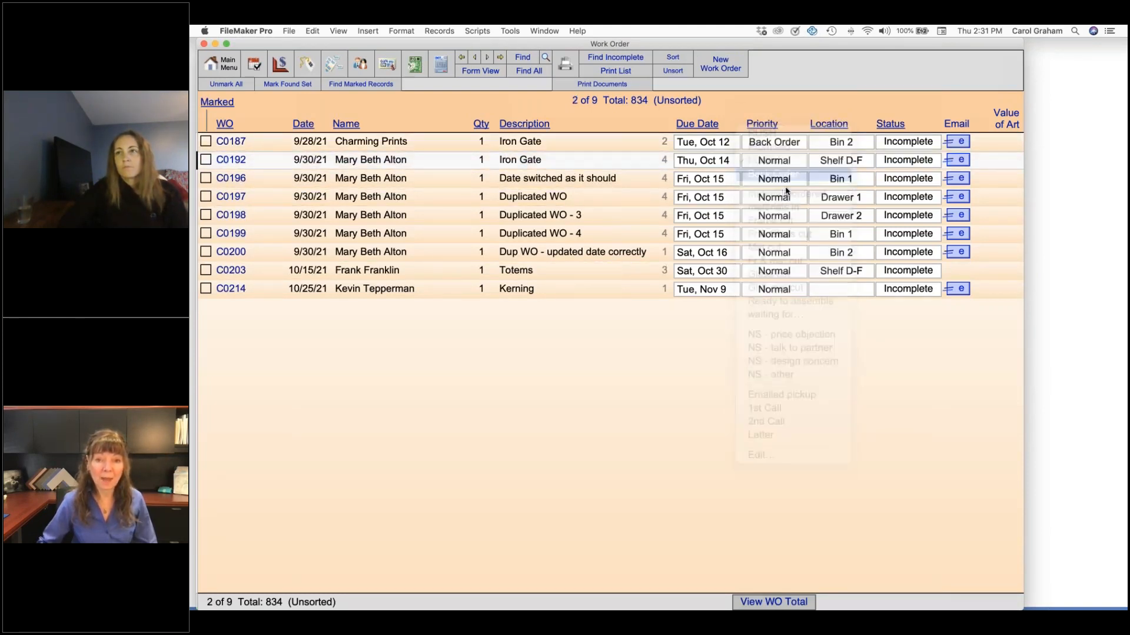
{"action": "left_click", "coordinate": [784, 179]}
{"action": "left_click", "coordinate": [784, 199]}
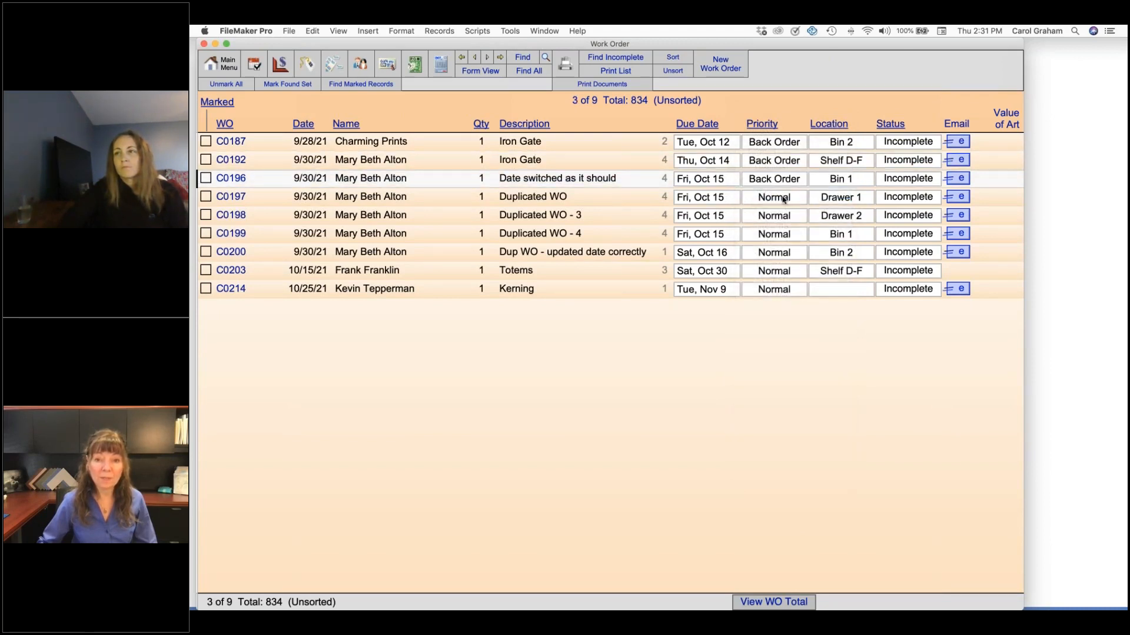
{"action": "left_click", "coordinate": [784, 199]}
{"action": "left_click", "coordinate": [787, 213]}
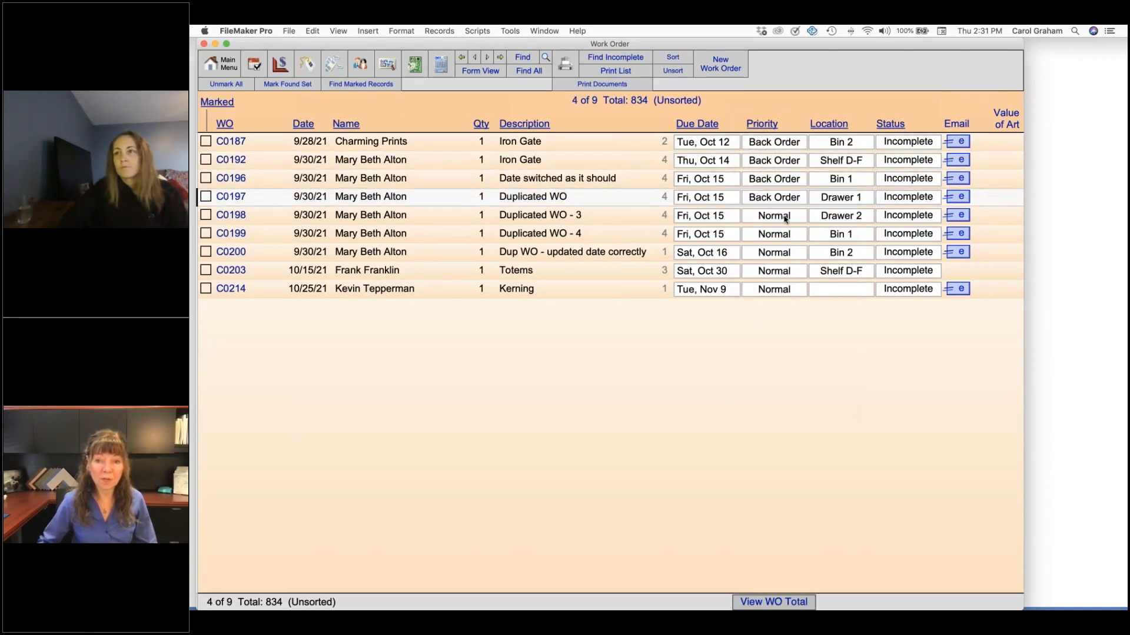
{"action": "left_click", "coordinate": [785, 218]}
{"action": "left_click", "coordinate": [786, 230]}
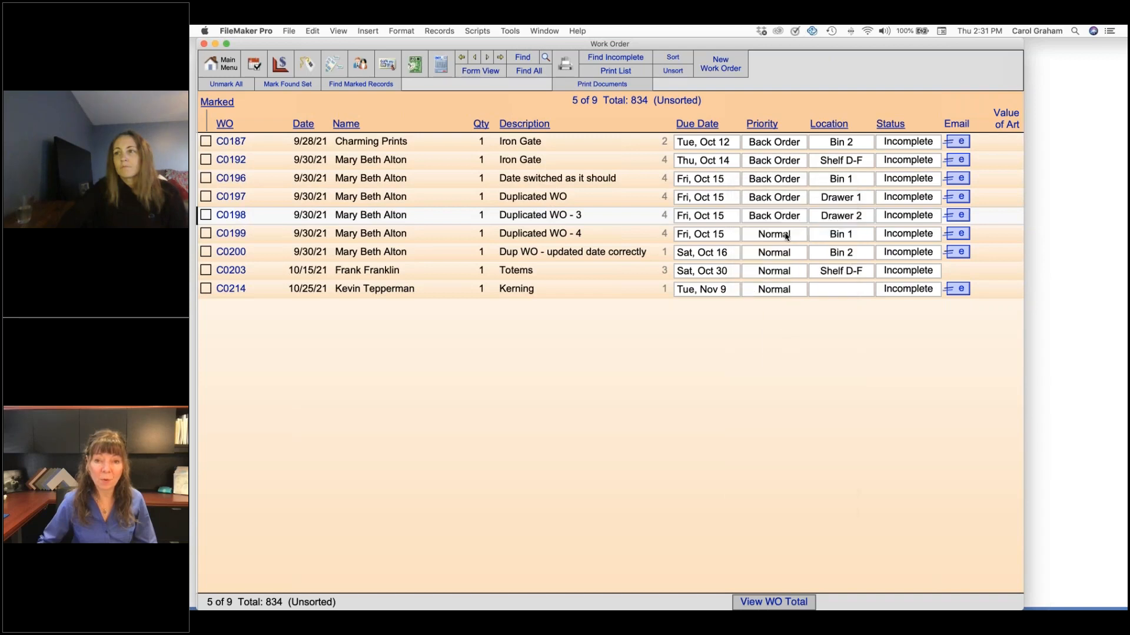
{"action": "left_click", "coordinate": [786, 235]}
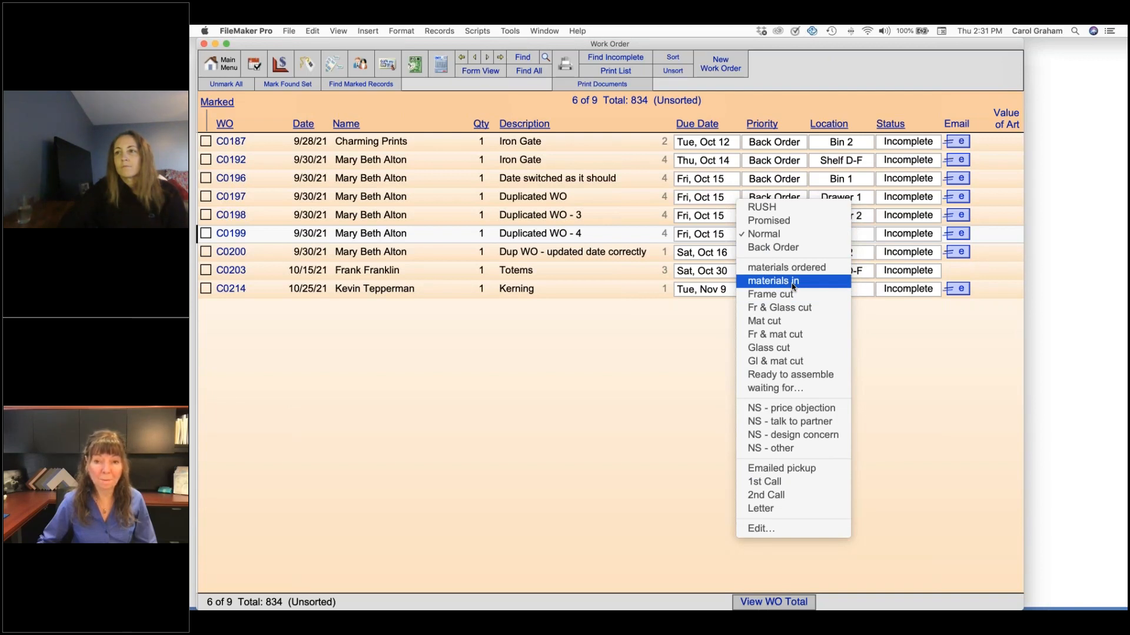
{"action": "left_click", "coordinate": [787, 251]}
{"action": "left_click", "coordinate": [786, 255]}
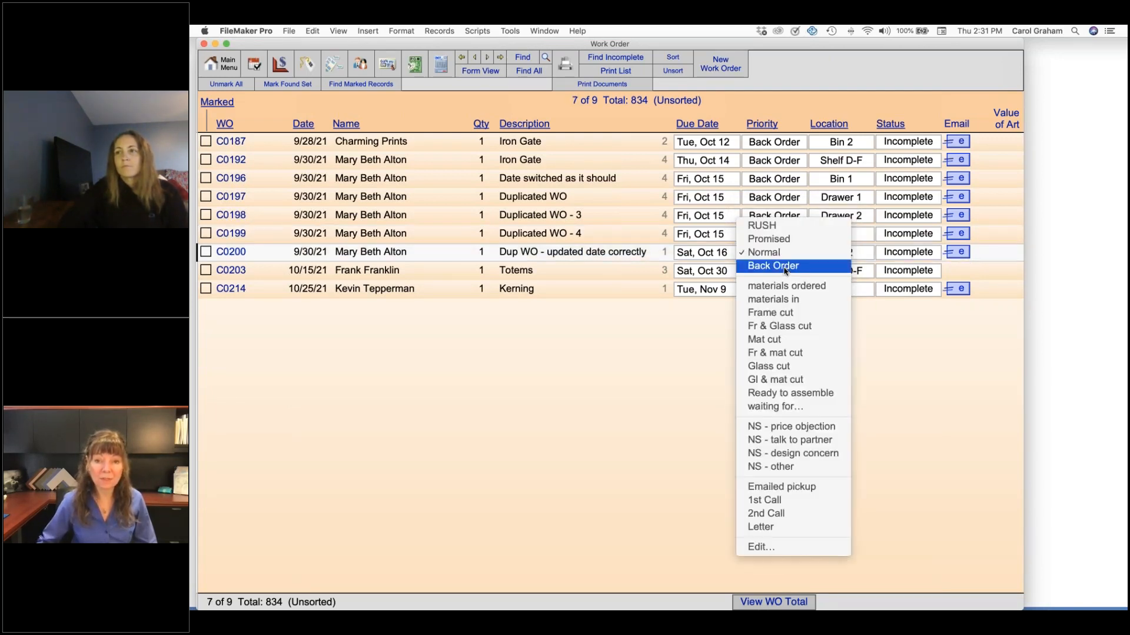
{"action": "left_click", "coordinate": [789, 268]}
{"action": "left_click", "coordinate": [791, 273]}
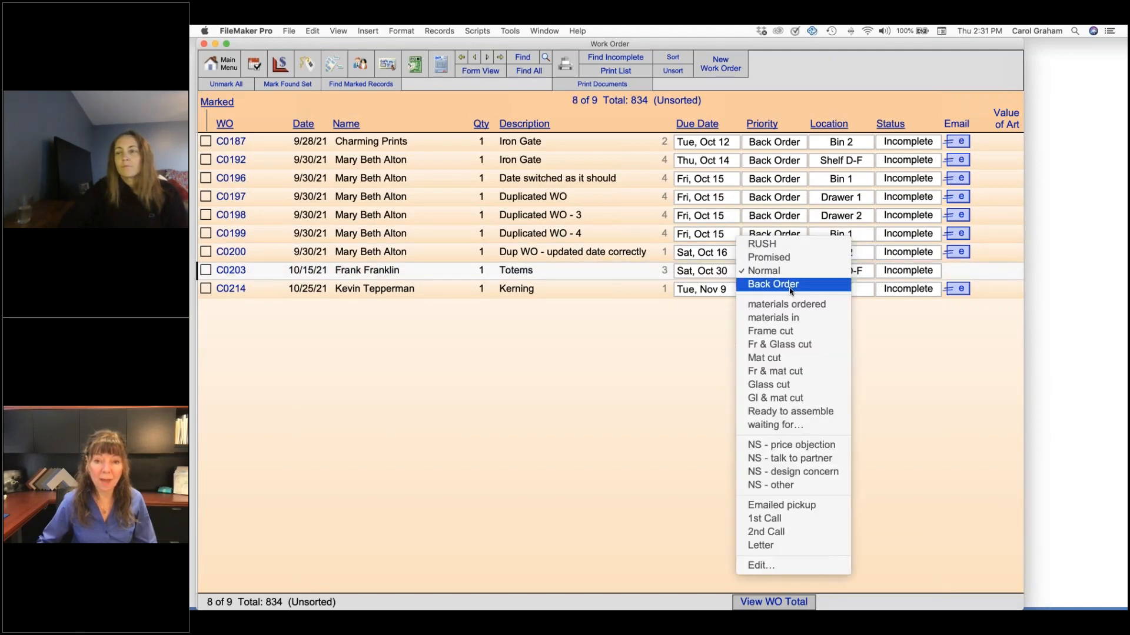
{"action": "left_click", "coordinate": [791, 286]}
{"action": "left_click", "coordinate": [789, 289]}
{"action": "key", "text": "Return"}
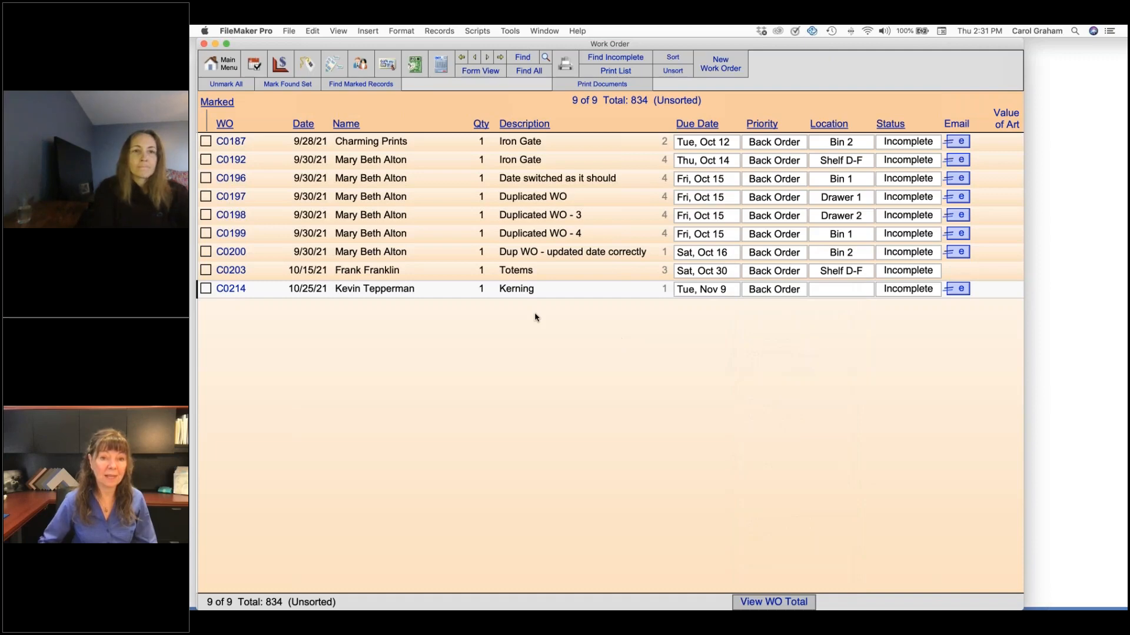
View the Charming Prints Iron Gate work order, and find the purchase orders whose Terms are Back Order
{"action": "left_click", "coordinate": [532, 143]}
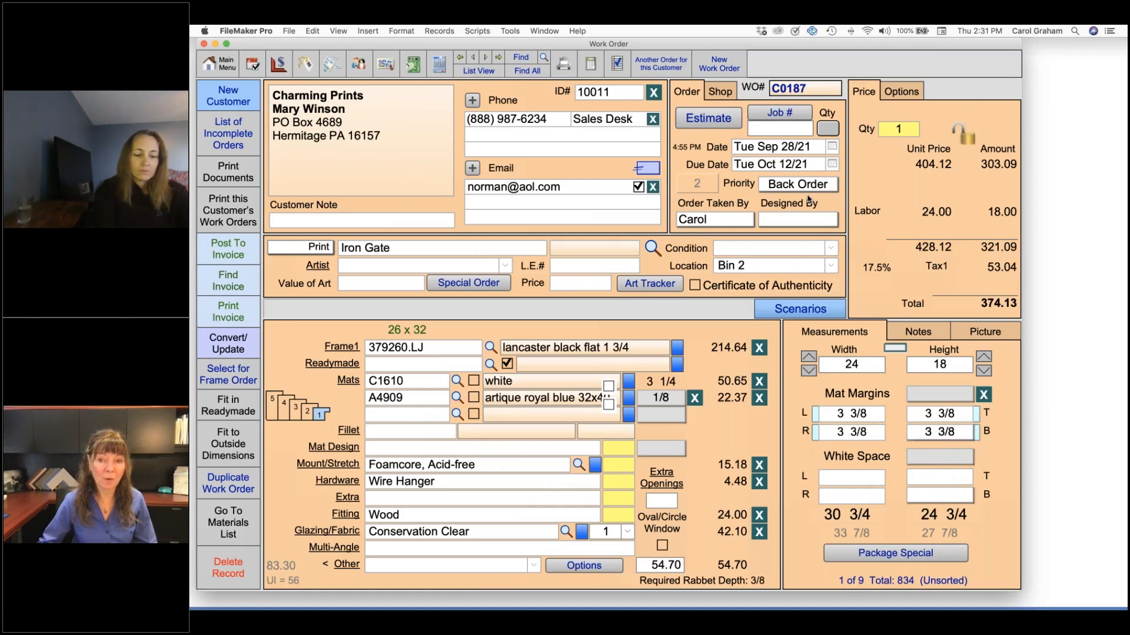
{"action": "left_click", "coordinate": [415, 66]}
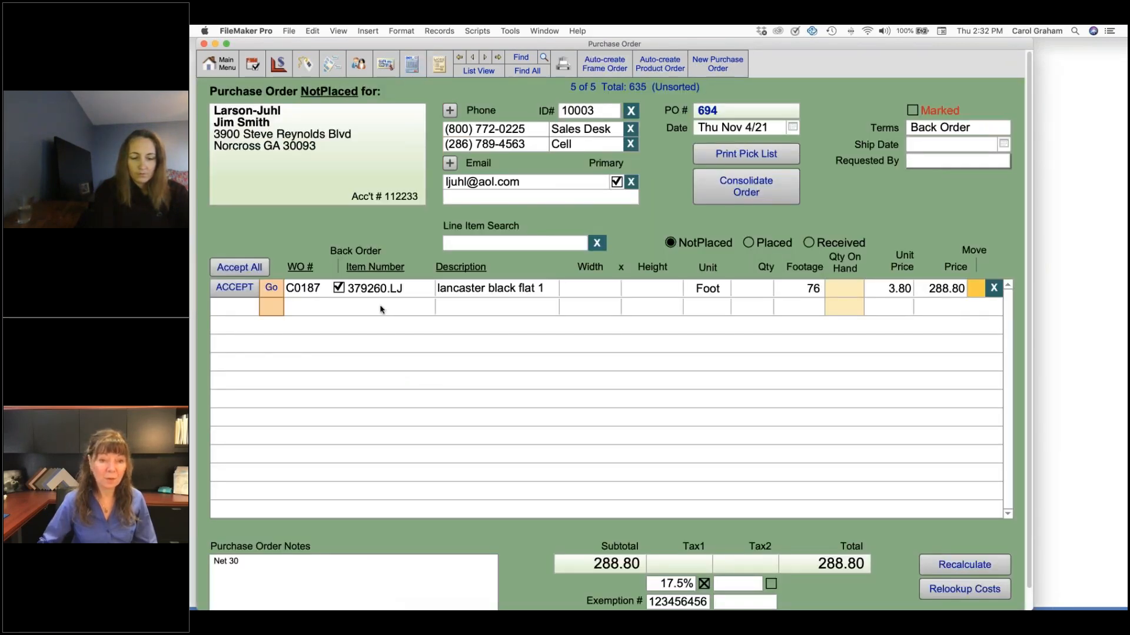
{"action": "left_click", "coordinate": [520, 57]}
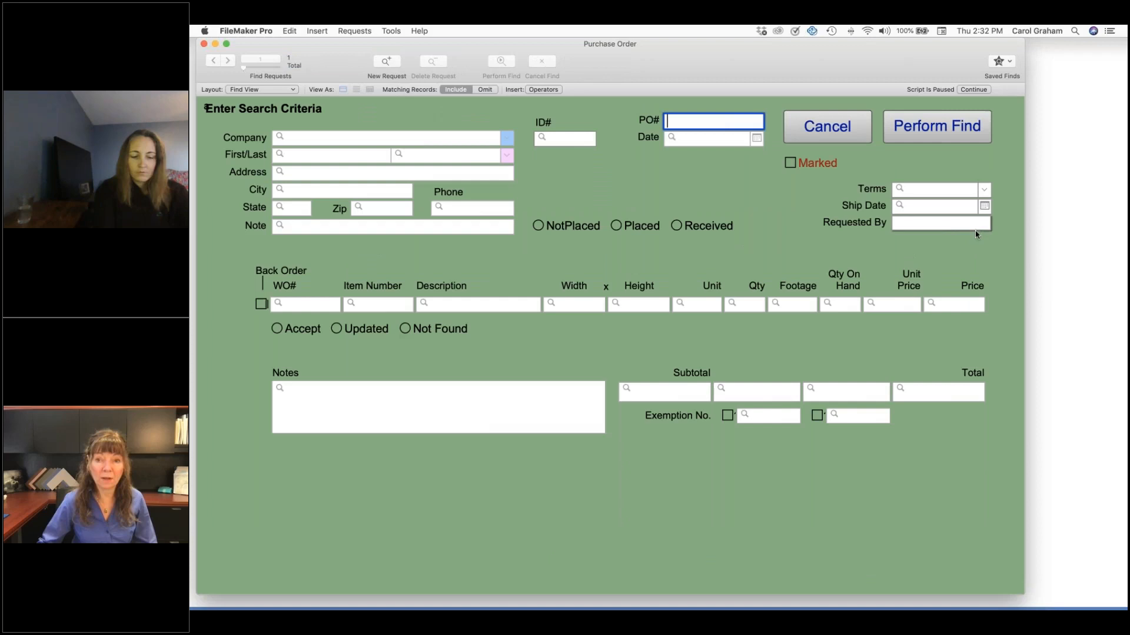
{"action": "left_click", "coordinate": [983, 189]}
{"action": "left_click", "coordinate": [923, 282]}
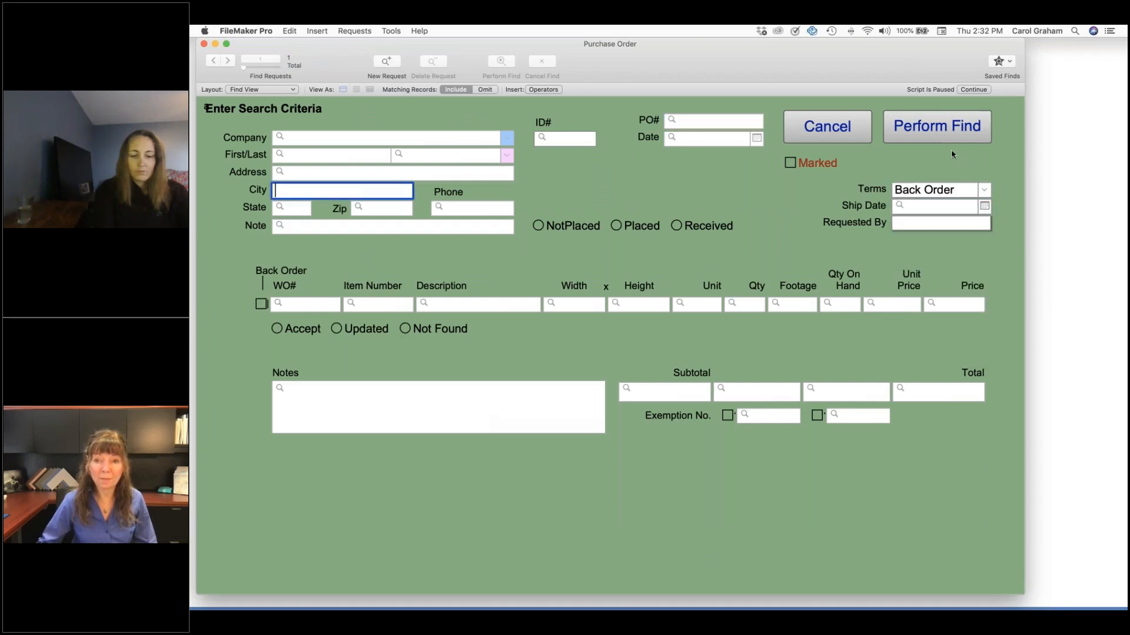
{"action": "left_click", "coordinate": [936, 126]}
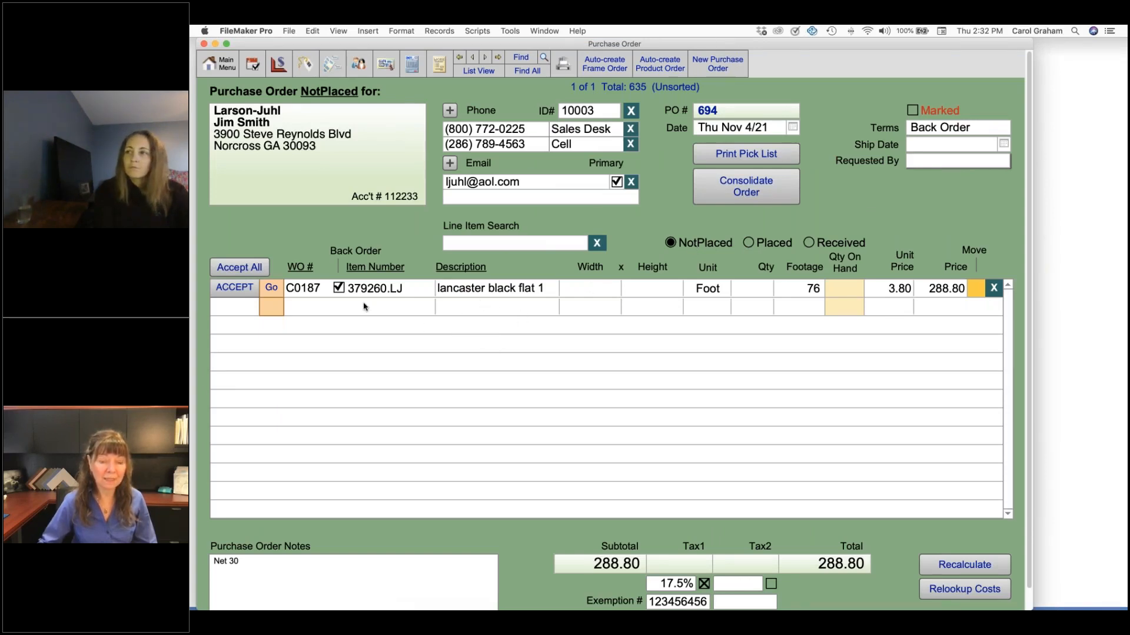
Remove the back order mark from the 379260.LJ line, and view the Terms options without changing them
{"action": "left_click", "coordinate": [340, 289]}
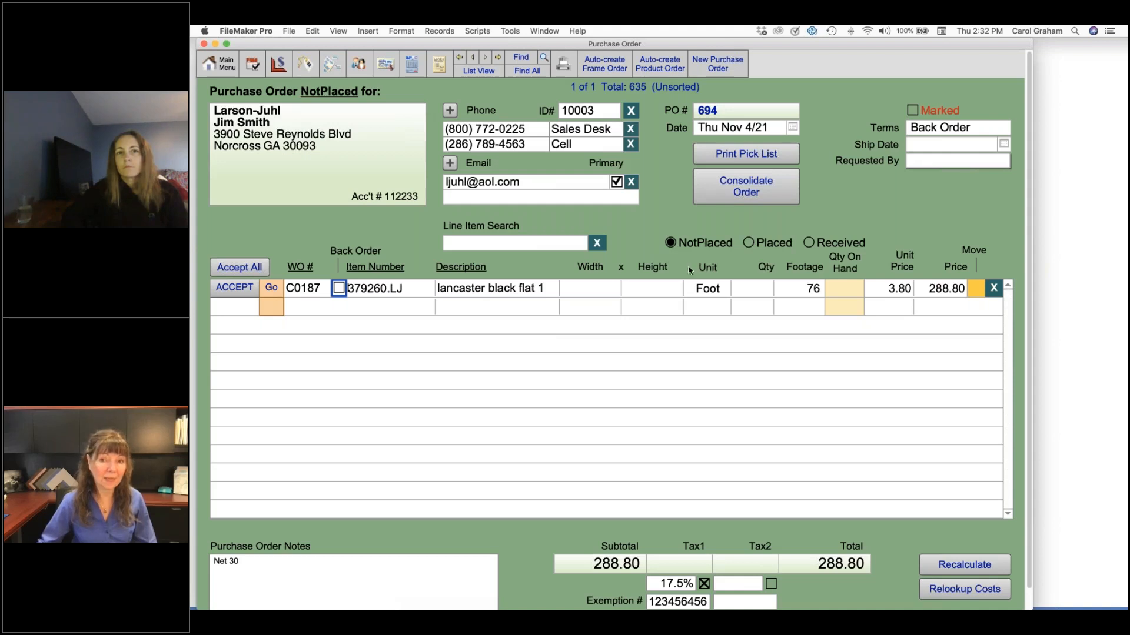
{"action": "left_click", "coordinate": [973, 129]}
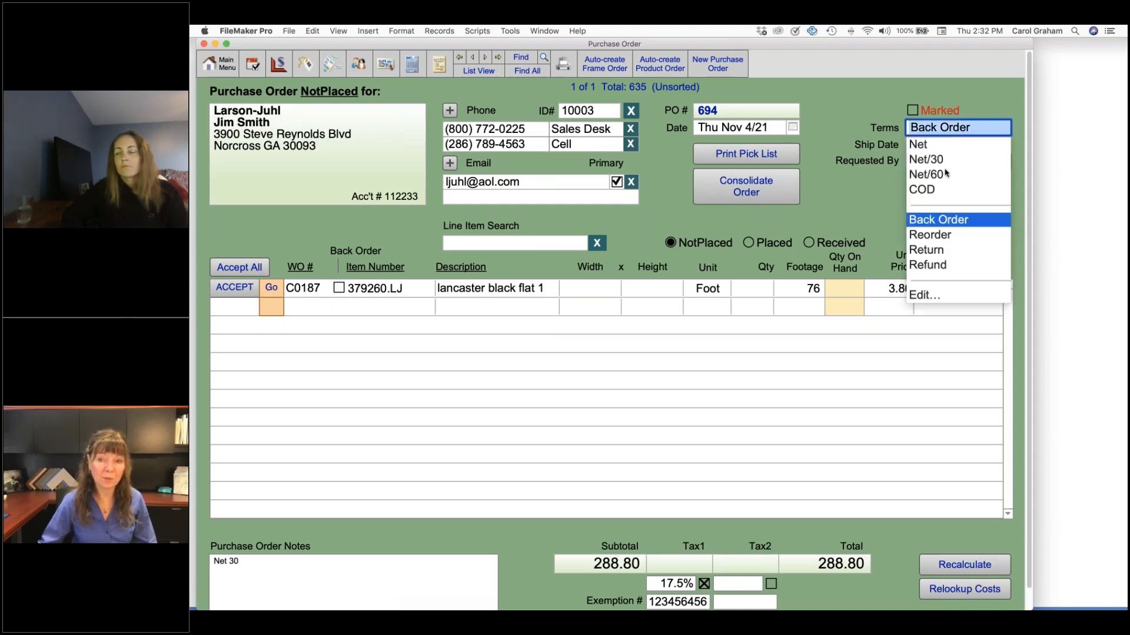
{"action": "left_click", "coordinate": [833, 216]}
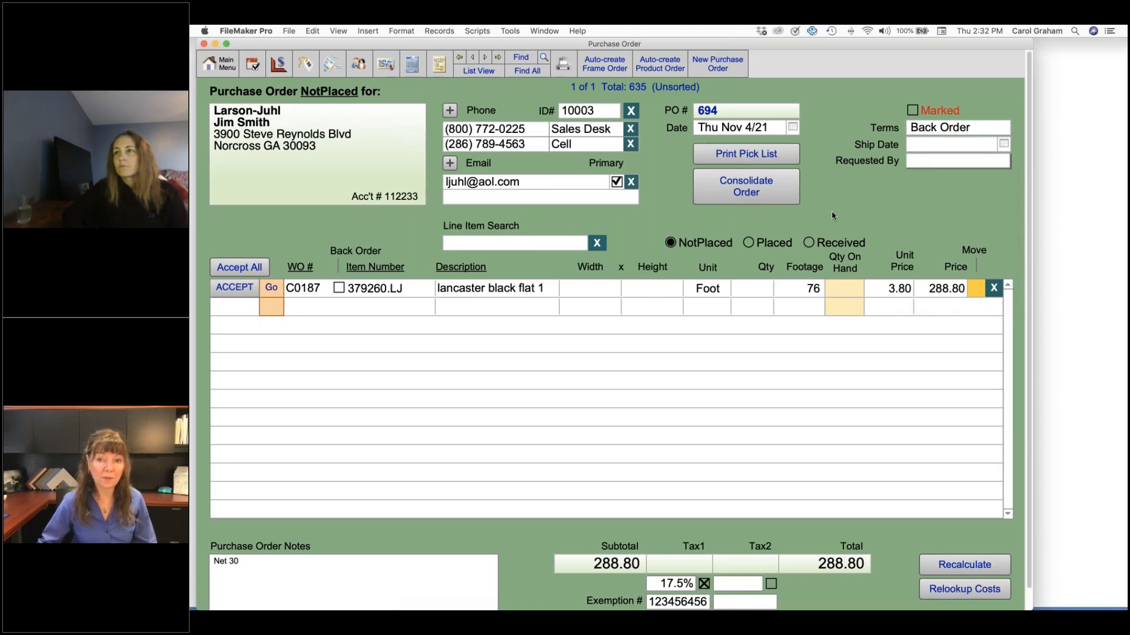